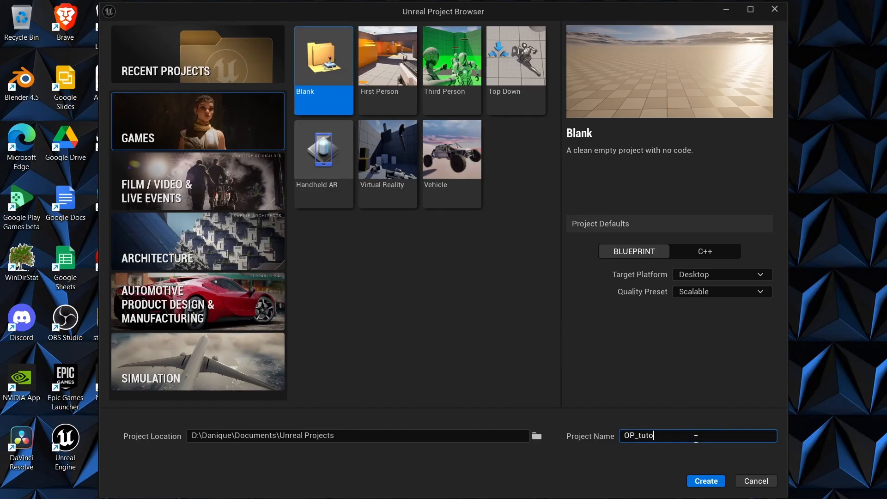
Create a blank Games project with Blueprint defaults, named OP_tutorial
{"action": "left_click", "coordinate": [714, 479]}
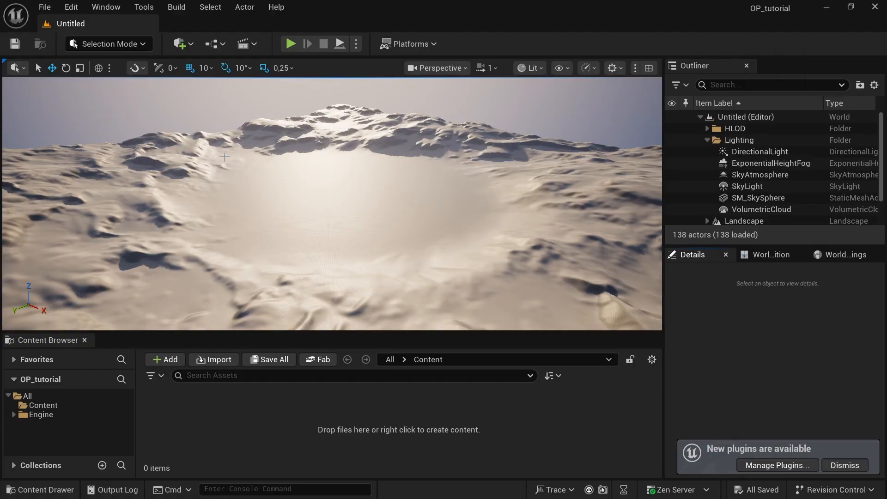
{"action": "right_click_drag", "start_coordinate": [298, 208], "coordinate": [231, 139]}
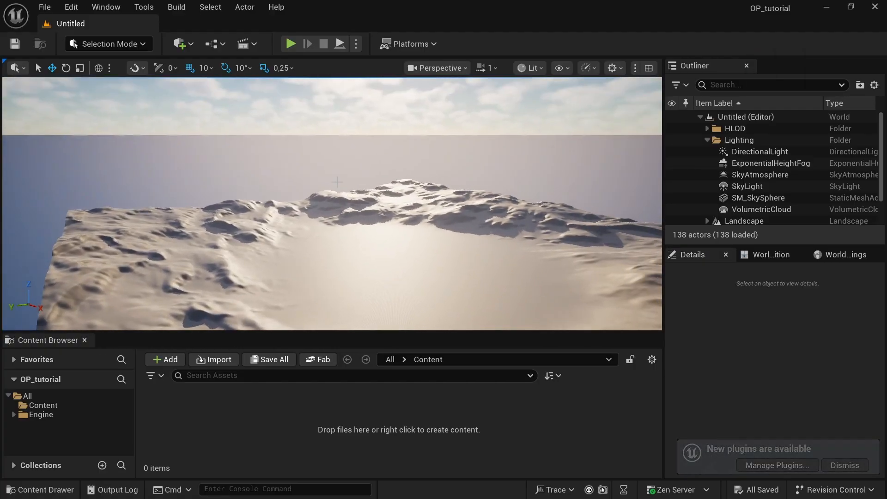
{"action": "left_click", "coordinate": [70, 8]}
{"action": "left_click", "coordinate": [124, 195]}
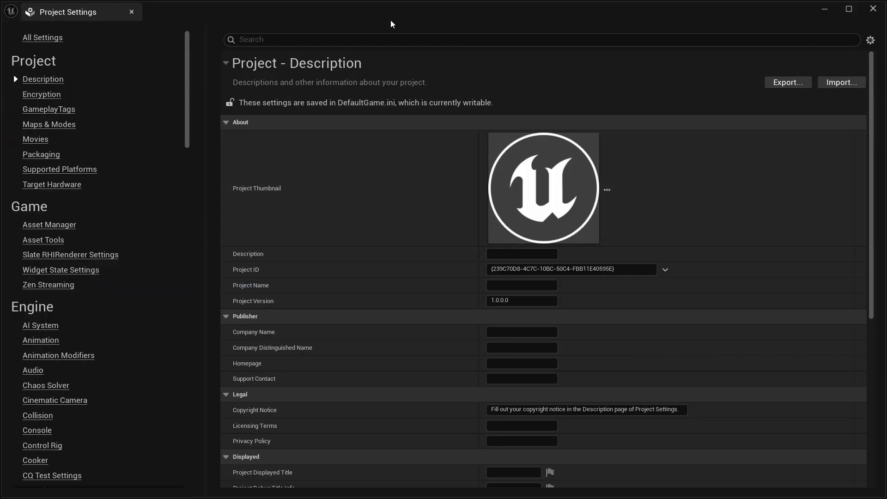
{"action": "left_click", "coordinate": [133, 12]}
Find the plugins matching "chaos", enable the experimental ChaosVehiclesPlugin, and restart the editor to apply it
{"action": "left_click", "coordinate": [70, 7]}
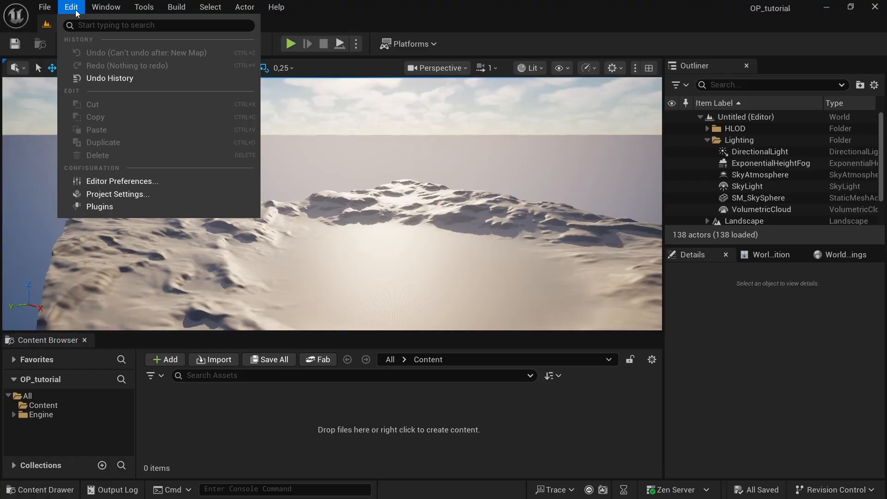
{"action": "left_click", "coordinate": [97, 198]}
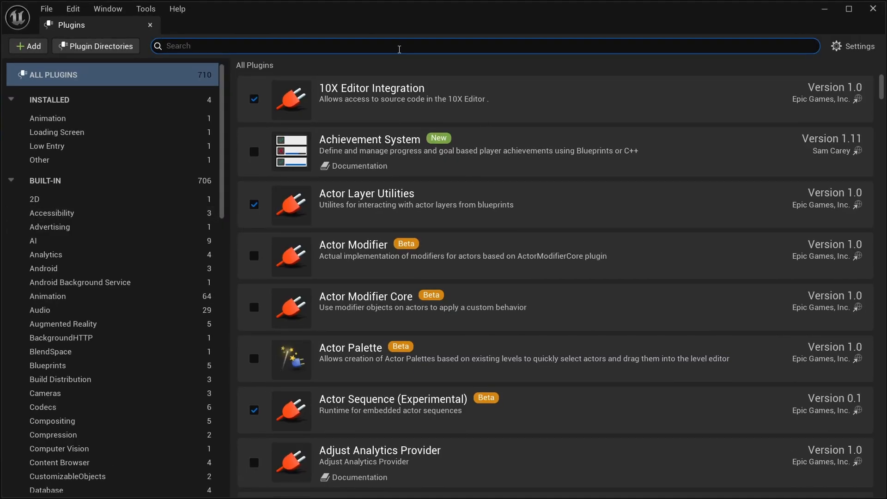
{"action": "scroll", "coordinate": [313, 445], "scroll_direction": "down", "scroll_amount": 15}
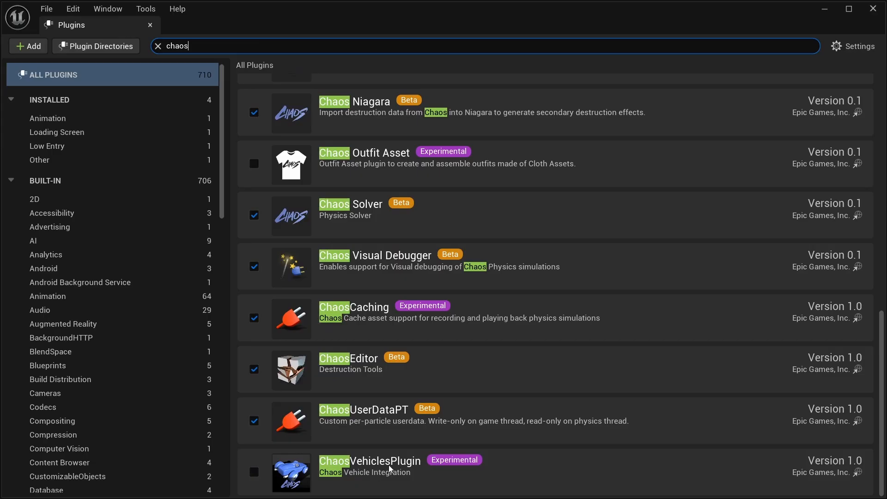
{"action": "left_click", "coordinate": [254, 472]}
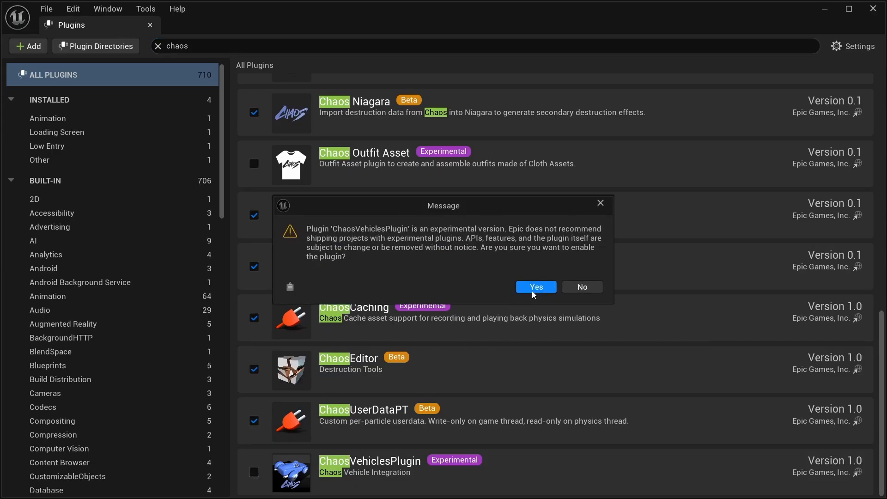
{"action": "left_click", "coordinate": [537, 289]}
{"action": "left_click", "coordinate": [834, 472]}
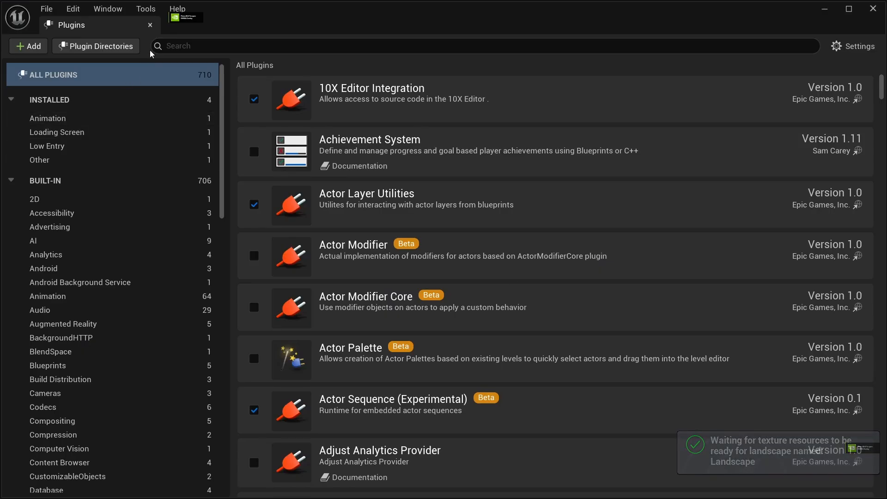
{"action": "left_click", "coordinate": [150, 25]}
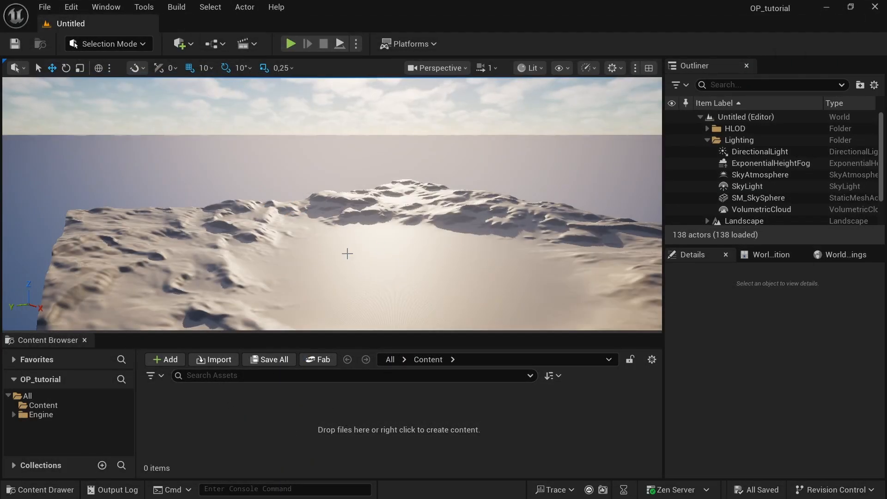
Create a folder named Maps in the project's Content folder
{"action": "mouse_move", "coordinate": [347, 253]}
{"action": "right_mouse_down"}
{"action": "mouse_move", "coordinate": [509, 278]}
{"action": "mouse_move", "coordinate": [341, 323]}
{"action": "mouse_move", "coordinate": [344, 296]}
{"action": "mouse_move", "coordinate": [351, 300]}
{"action": "mouse_move", "coordinate": [347, 254]}
{"action": "right_mouse_up"}
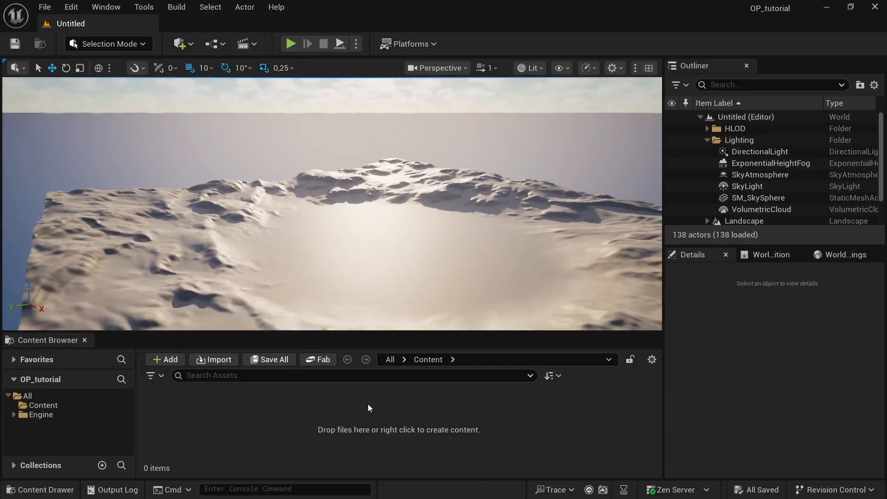
{"action": "right_click", "coordinate": [277, 410]}
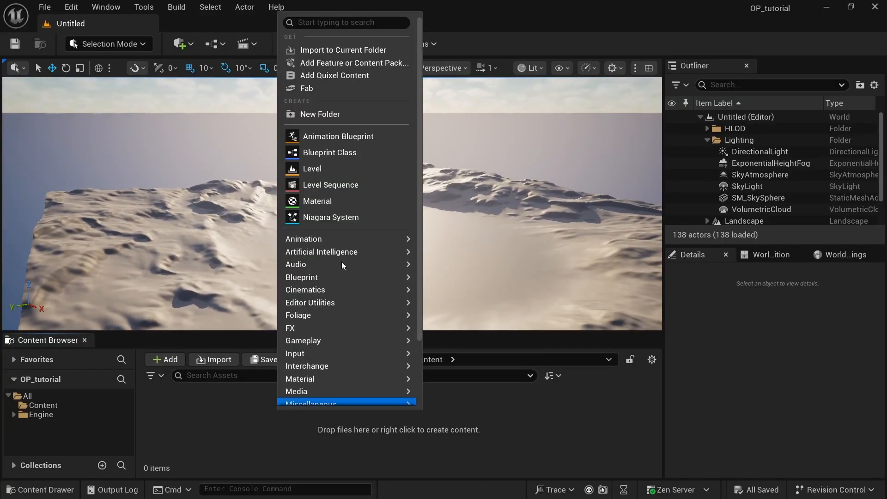
{"action": "left_click", "coordinate": [333, 114]}
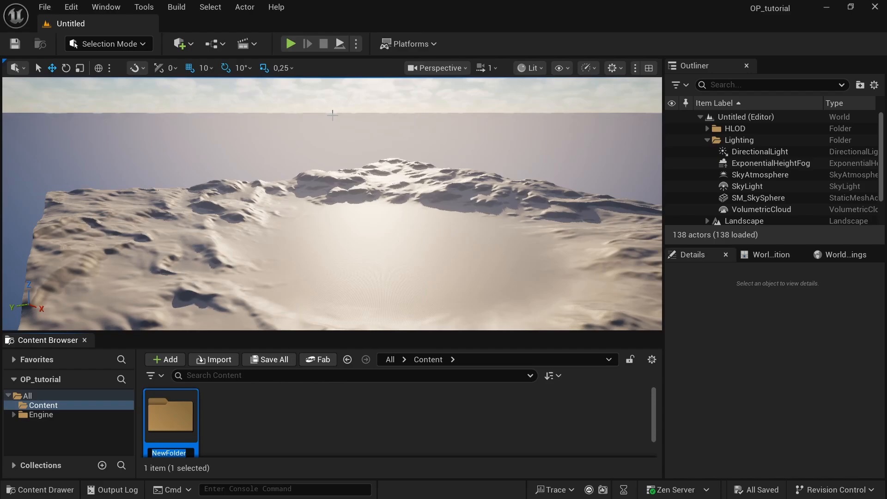
{"action": "type", "text": "Maps"}
{"action": "key", "text": "Return"}
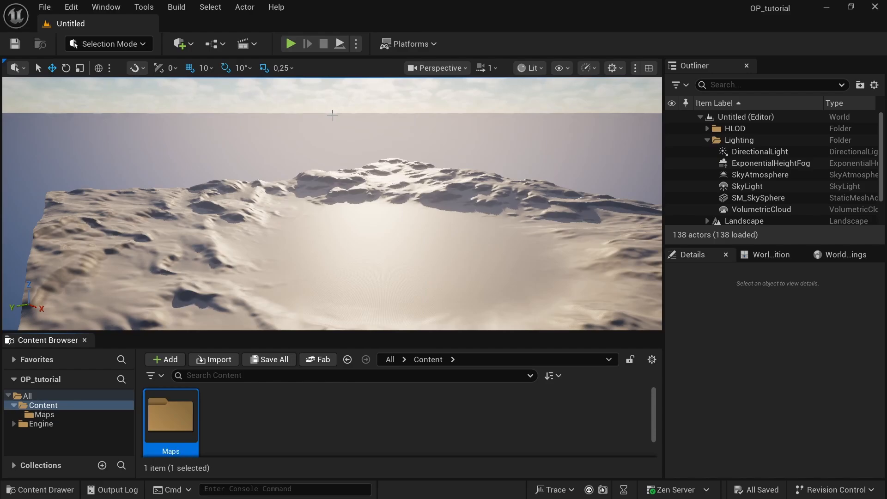
Create a level named tutorial inside the Maps folder, saving and opening it
{"action": "double_click", "coordinate": [182, 428]}
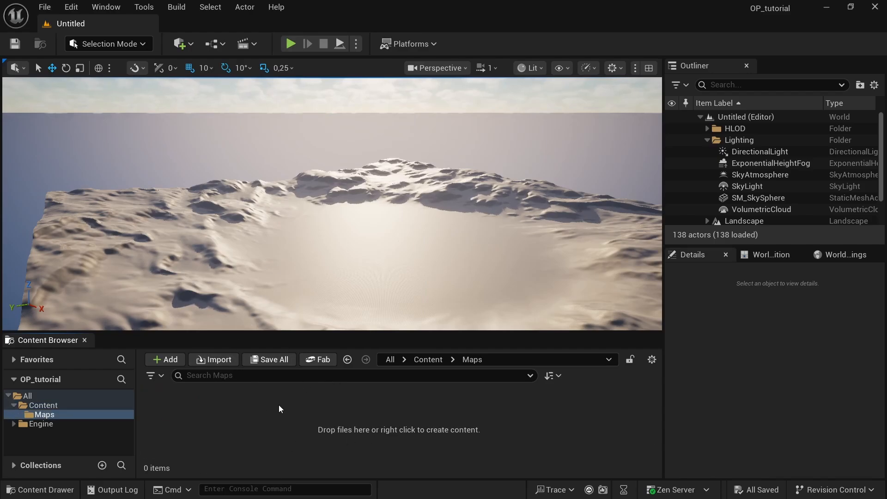
{"action": "right_click", "coordinate": [260, 408]}
{"action": "left_click", "coordinate": [325, 168]}
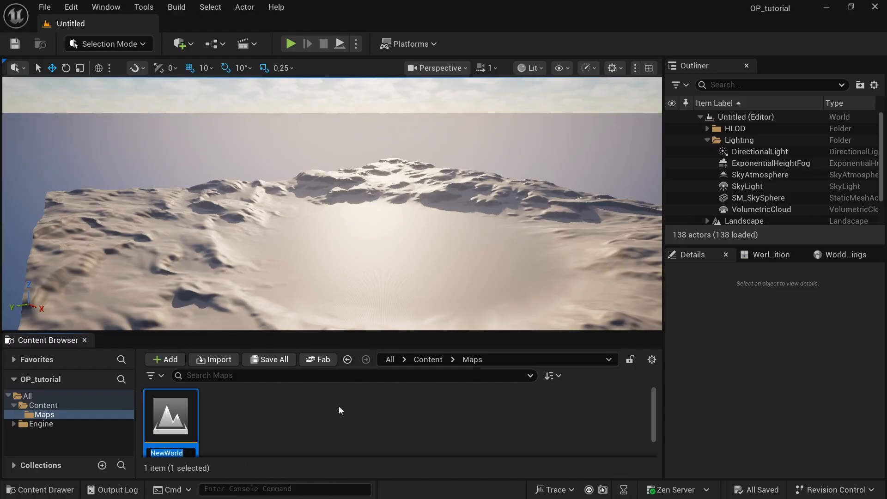
{"action": "type", "text": "tutorial"}
{"action": "key", "text": "Return"}
{"action": "left_click", "coordinate": [268, 359]}
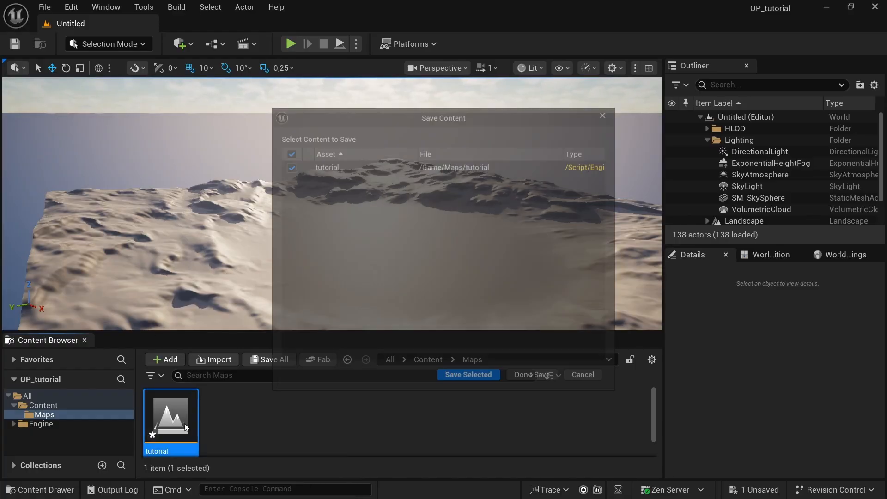
{"action": "left_click", "coordinate": [470, 386]}
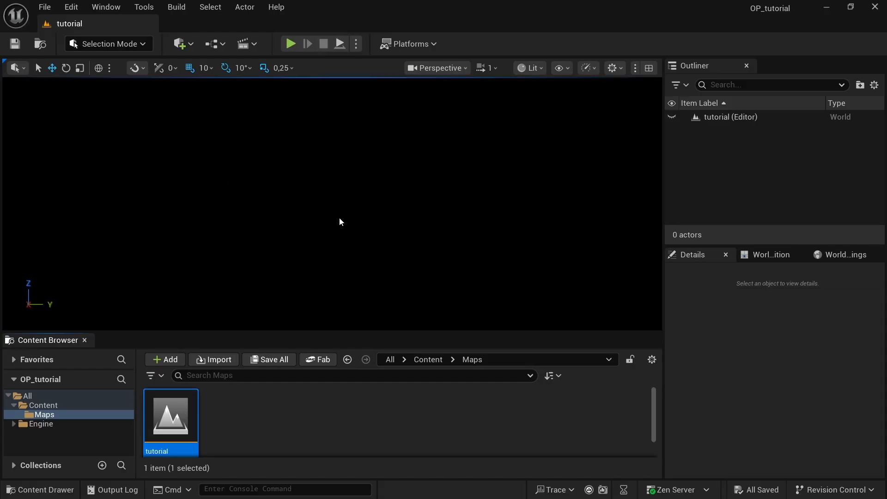
Create a new landscape with the default settings in the tutorial level and return to Selection mode
{"action": "left_click", "coordinate": [123, 45]}
{"action": "left_click", "coordinate": [123, 80]}
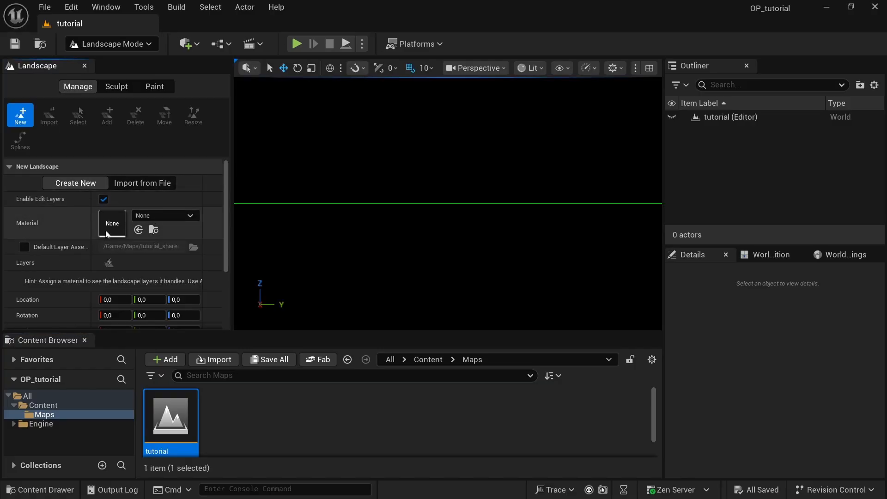
{"action": "scroll", "coordinate": [73, 245], "scroll_direction": "down", "scroll_amount": 3}
{"action": "left_click", "coordinate": [180, 321]}
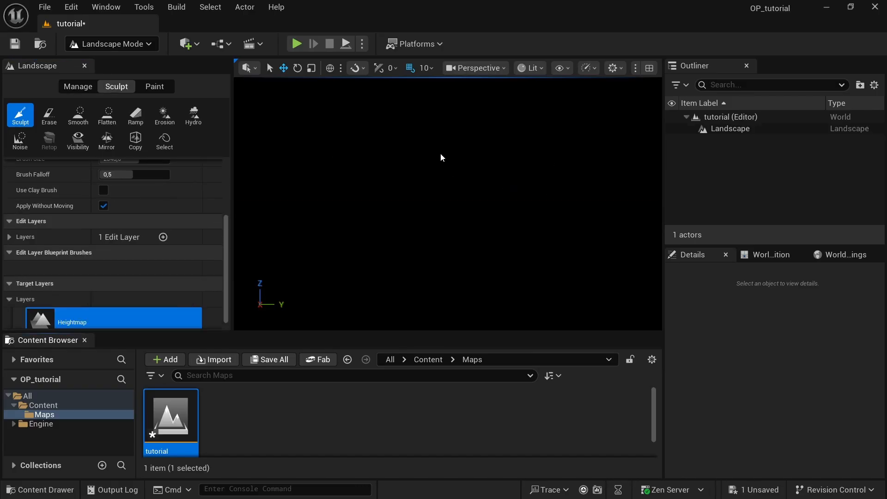
{"action": "left_click", "coordinate": [129, 43]}
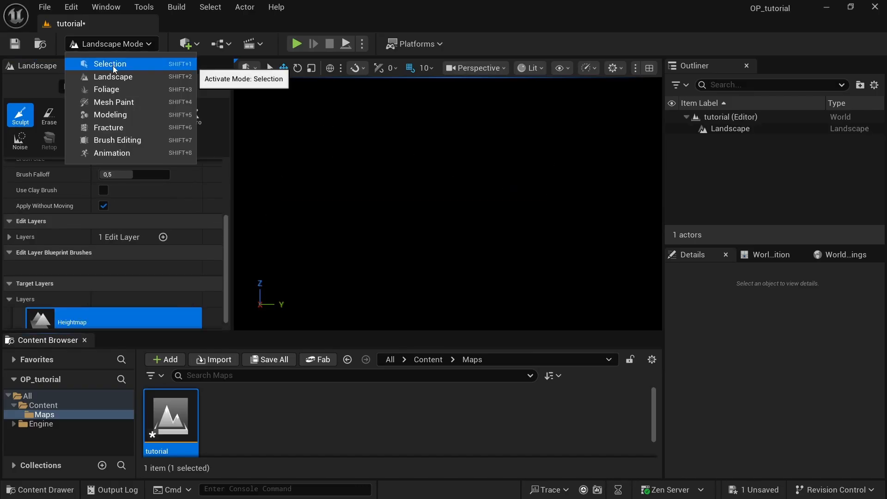
{"action": "left_click", "coordinate": [112, 66]}
Add a sky light, directional light, sky atmosphere, volumetric cloud and height fog to the level with the Env. Light Mixer
{"action": "left_click", "coordinate": [106, 7]}
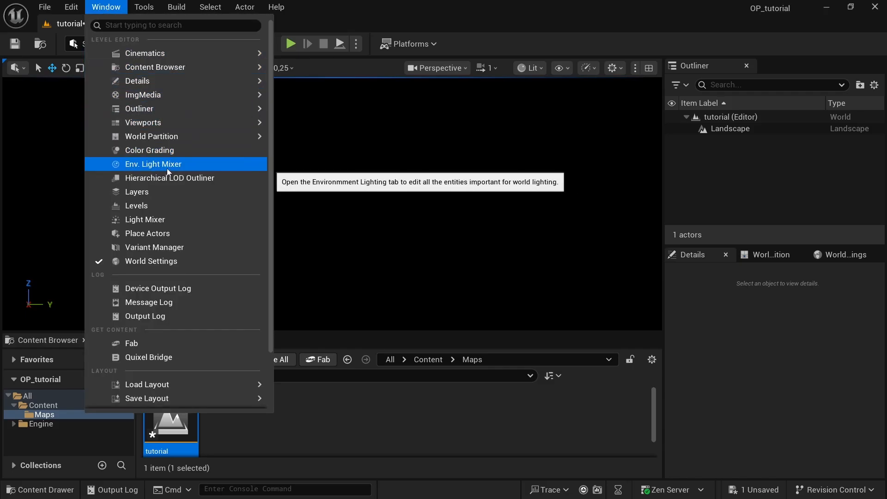
{"action": "left_click", "coordinate": [151, 167]}
{"action": "left_click", "coordinate": [372, 109]}
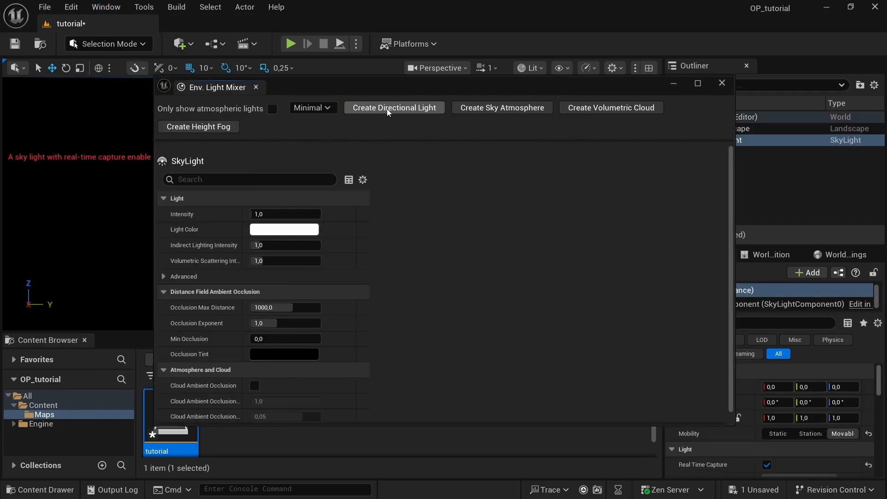
{"action": "left_click", "coordinate": [386, 109]}
{"action": "left_click", "coordinate": [386, 109]}
{"action": "left_click", "coordinate": [387, 109]}
{"action": "left_click", "coordinate": [387, 109]}
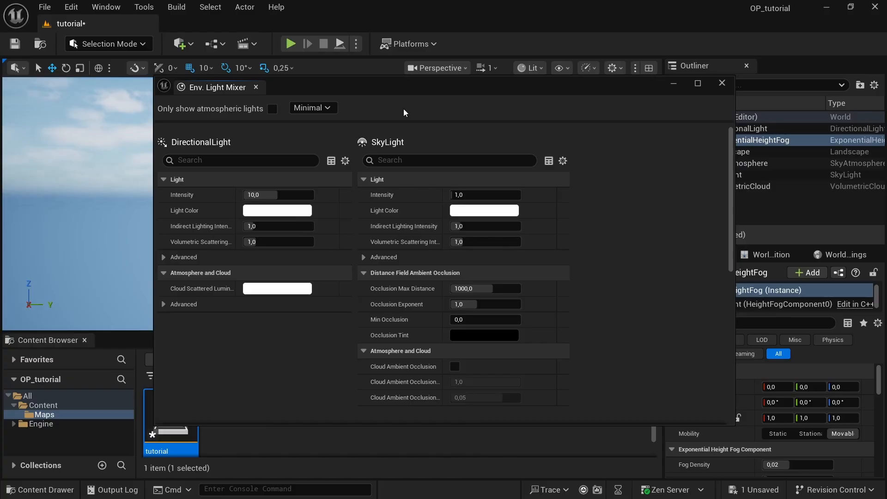
{"action": "left_click", "coordinate": [721, 84]}
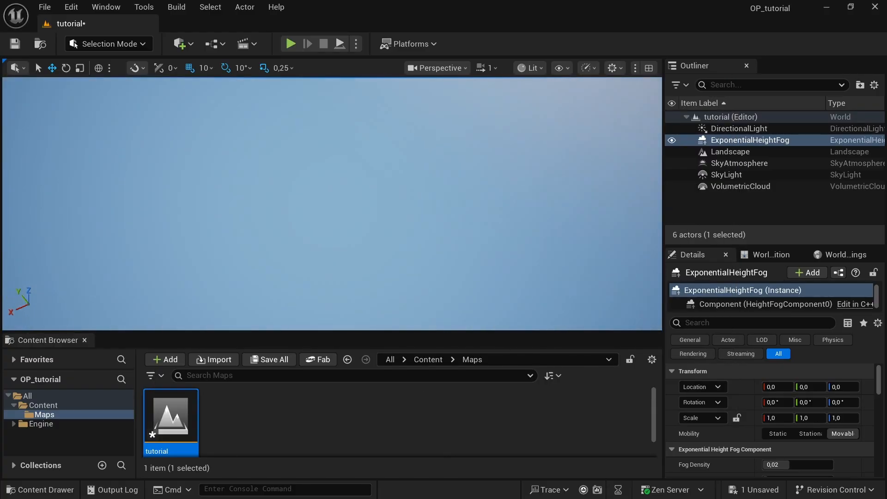
{"action": "right_click_drag", "start_coordinate": [238, 225], "coordinate": [254, 247]}
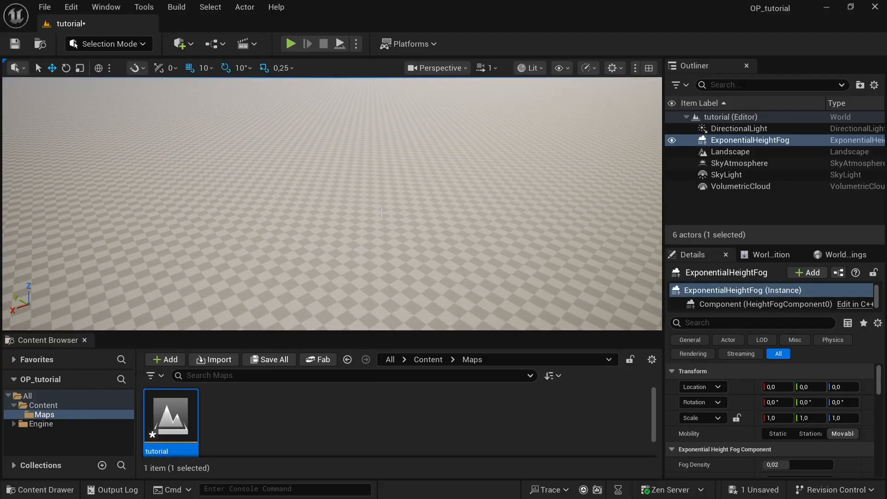
Create a folder named vehicle in the Content folder and open it
{"action": "left_click", "coordinate": [428, 360]}
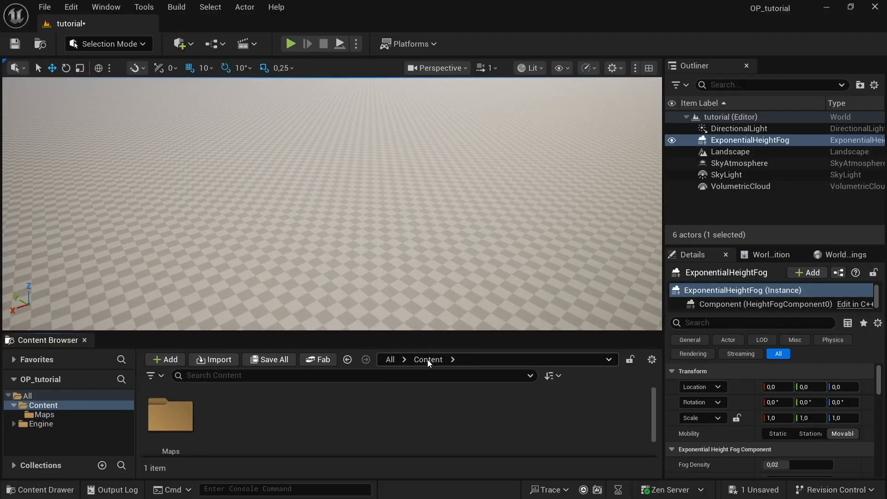
{"action": "right_click", "coordinate": [253, 421]}
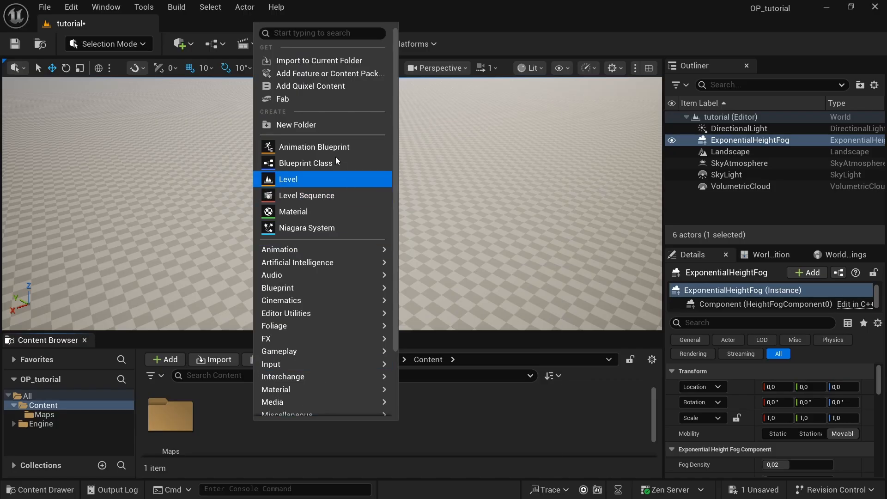
{"action": "left_click", "coordinate": [336, 125]}
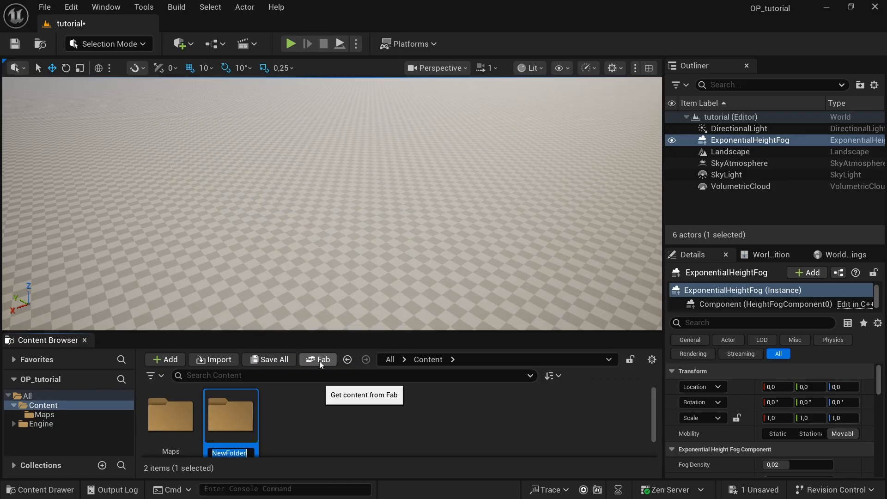
{"action": "type", "text": "vehicle"}
{"action": "key", "text": "Return"}
{"action": "double_click", "coordinate": [229, 428]}
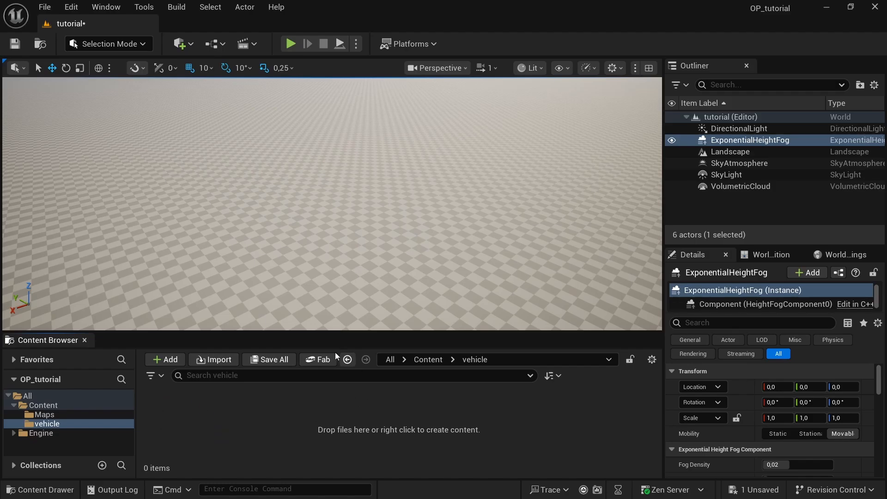
Choose front_wheel_corrected, rear_wheel_corrected and vehicle_body_corrected from the Ferrari LaFerrari Tutorial folder for import into the vehicle folder
{"action": "left_click", "coordinate": [214, 361]}
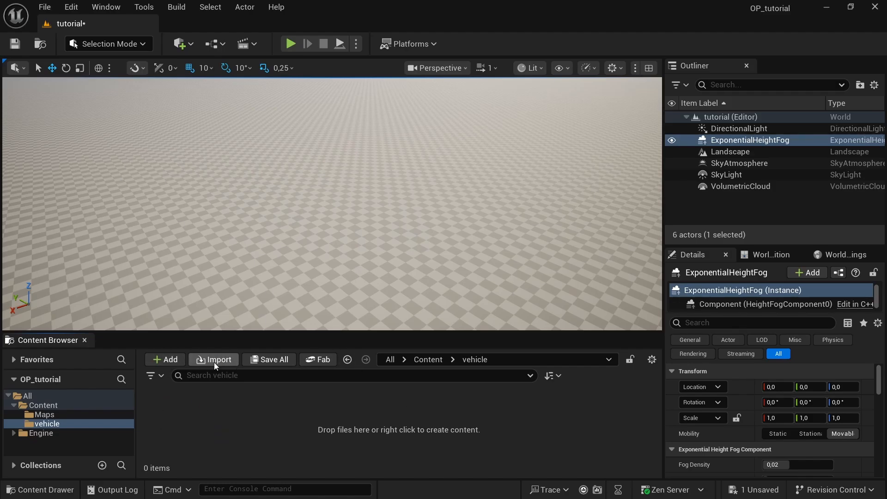
{"action": "left_click", "coordinate": [53, 148]}
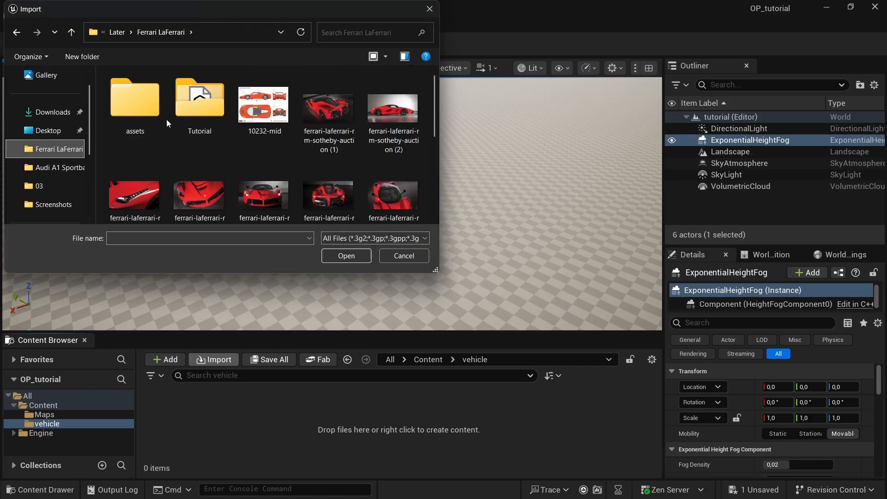
{"action": "double_click", "coordinate": [199, 114]}
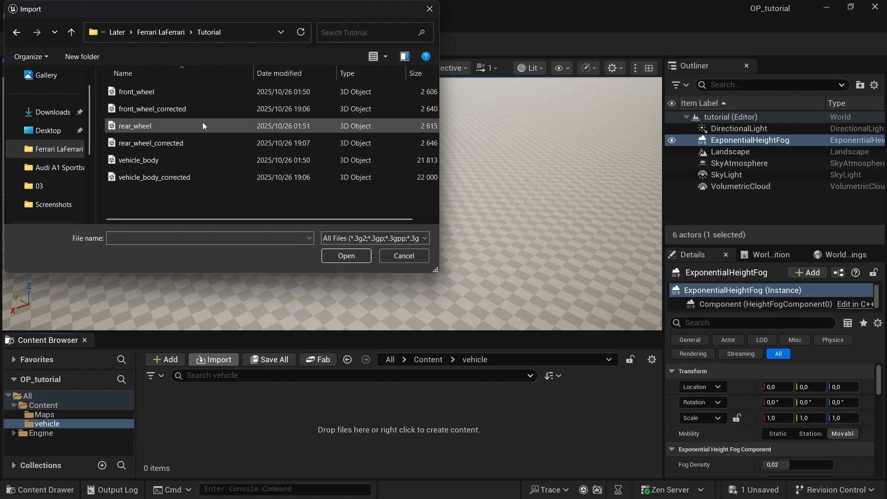
{"action": "left_click", "coordinate": [160, 110]}
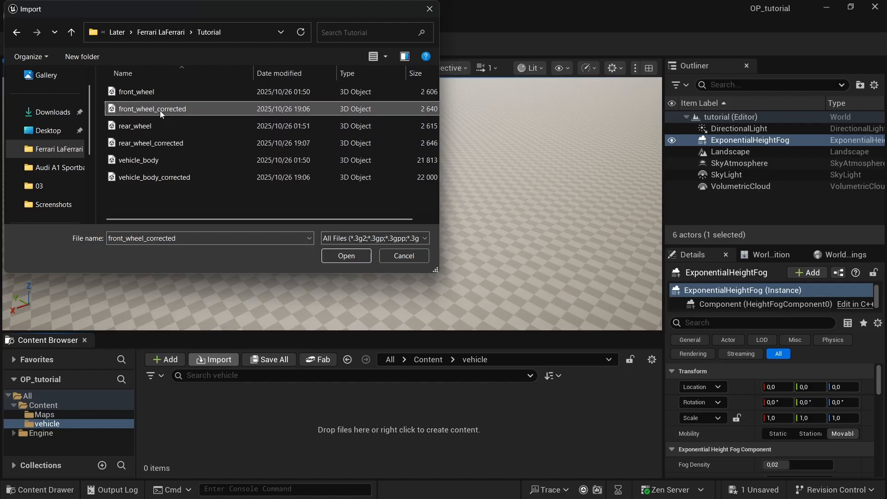
{"action": "left_click", "coordinate": [172, 146], "text": "ctrl"}
{"action": "left_click", "coordinate": [179, 178], "text": "ctrl"}
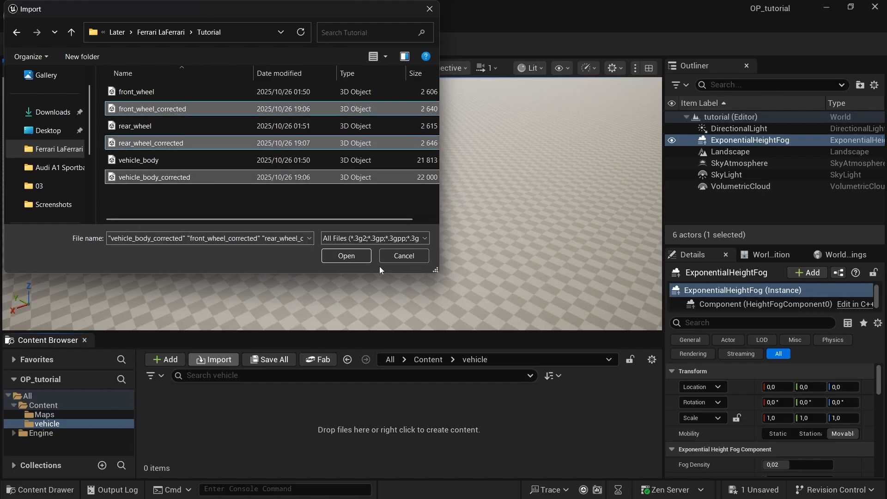
{"action": "left_click", "coordinate": [349, 256]}
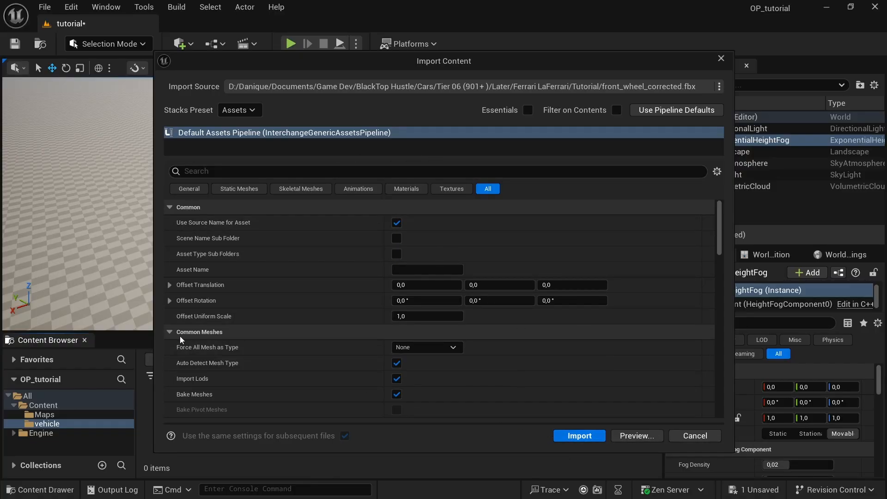
Import the selected models with all meshes forced to Skeletal Mesh and Import Materials turned off
{"action": "mouse_move", "coordinate": [183, 351]}
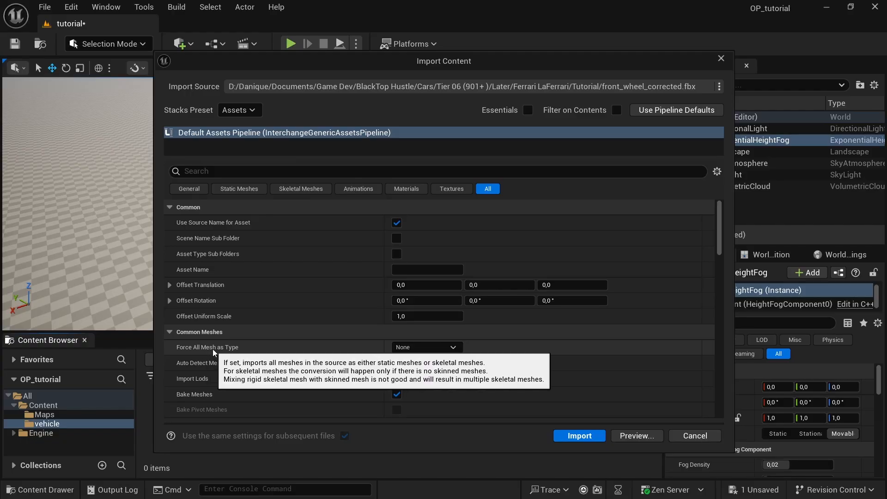
{"action": "left_click", "coordinate": [420, 347]}
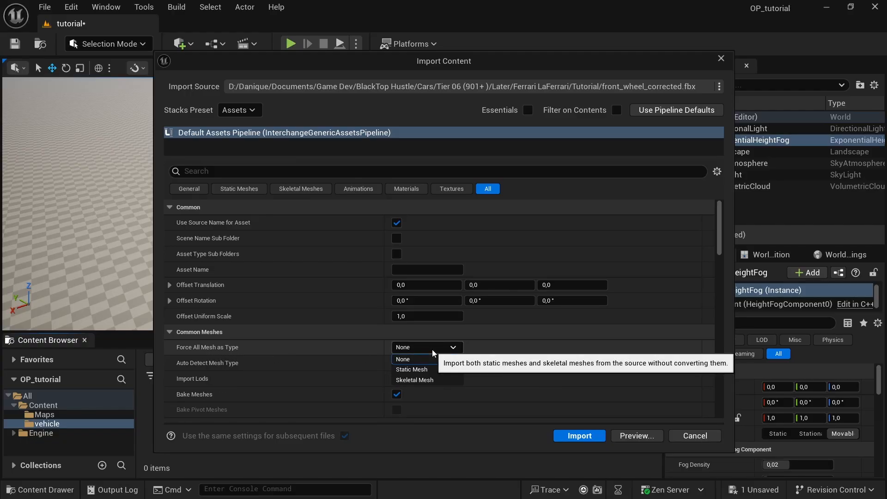
{"action": "left_click", "coordinate": [425, 380]}
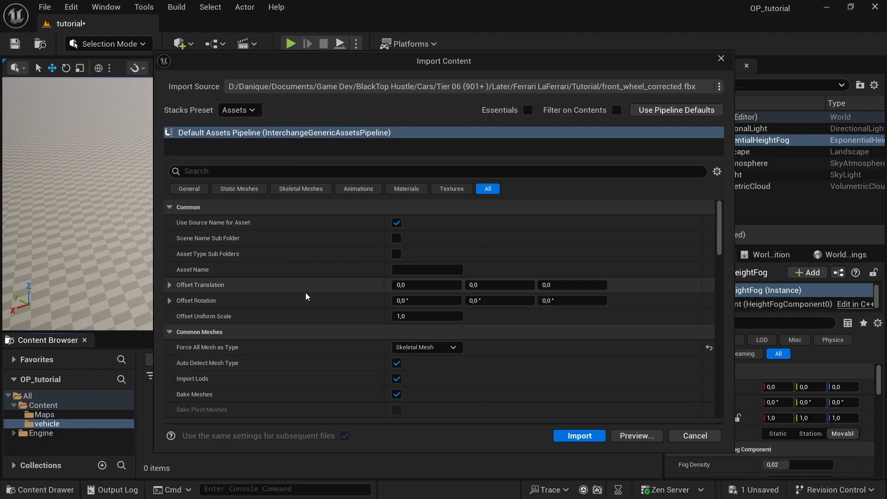
{"action": "scroll", "coordinate": [332, 324], "scroll_direction": "down", "scroll_amount": 5}
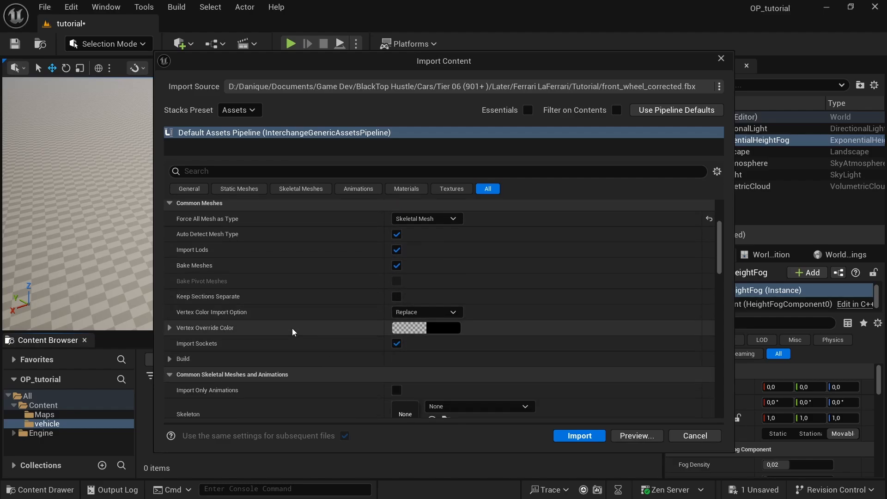
{"action": "scroll", "coordinate": [292, 331], "scroll_direction": "down", "scroll_amount": 15}
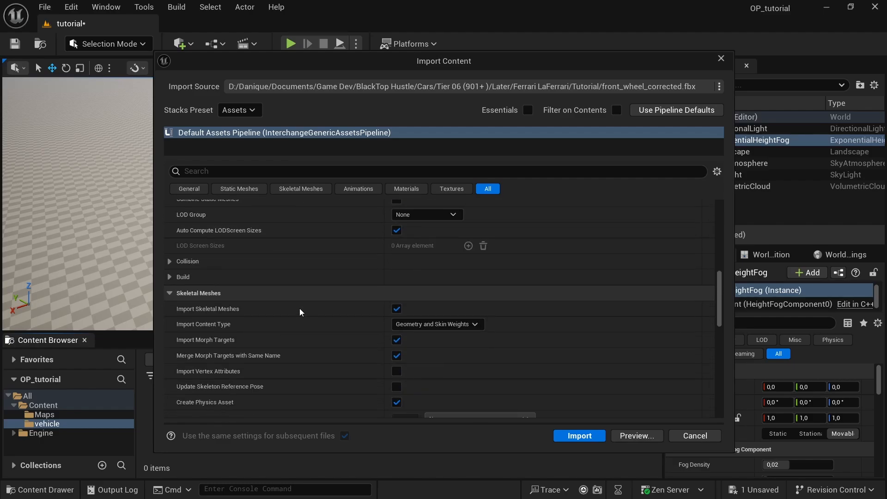
{"action": "scroll", "coordinate": [301, 312], "scroll_direction": "down", "scroll_amount": 6}
{"action": "scroll", "coordinate": [300, 312], "scroll_direction": "down", "scroll_amount": 5}
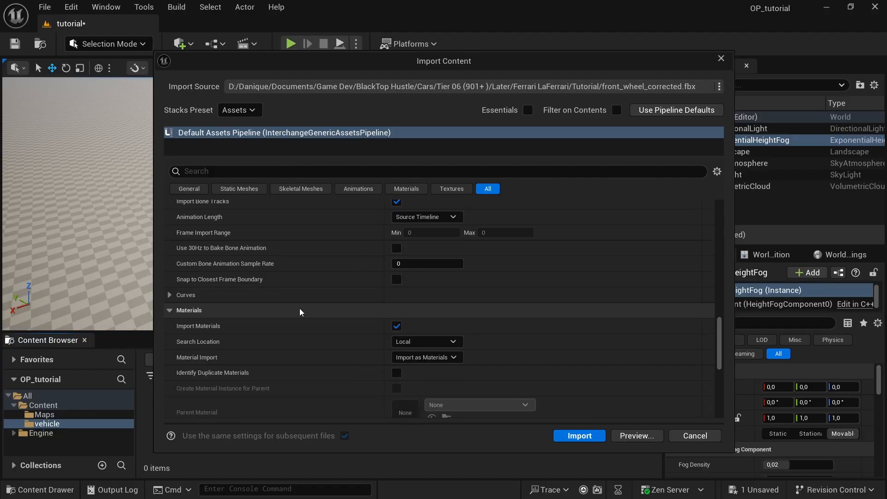
{"action": "left_click", "coordinate": [397, 327]}
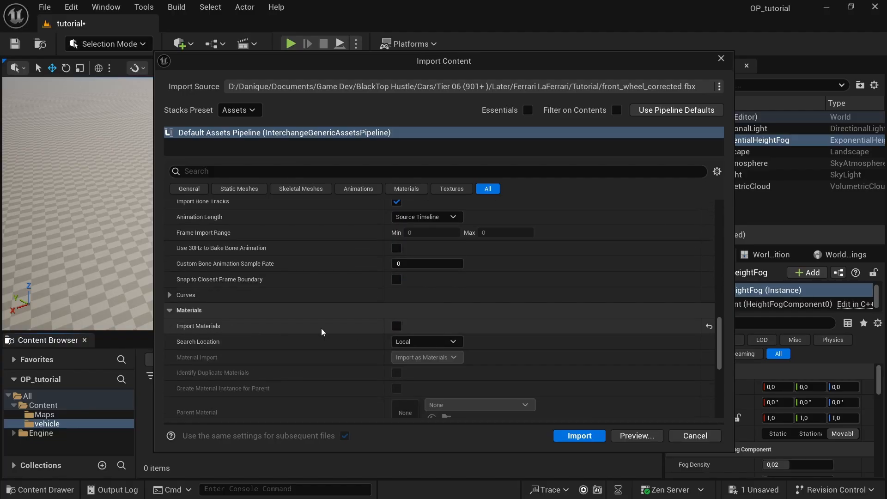
{"action": "left_click", "coordinate": [584, 437]}
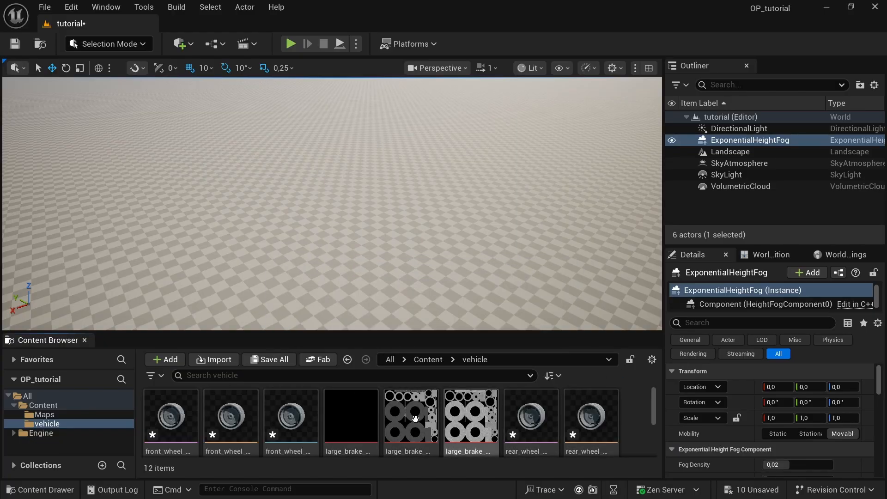
Delete the physics assets of the front and rear wheels from the vehicle folder
{"action": "scroll", "coordinate": [244, 435], "scroll_direction": "down", "scroll_amount": 2}
{"action": "left_click", "coordinate": [244, 435]}
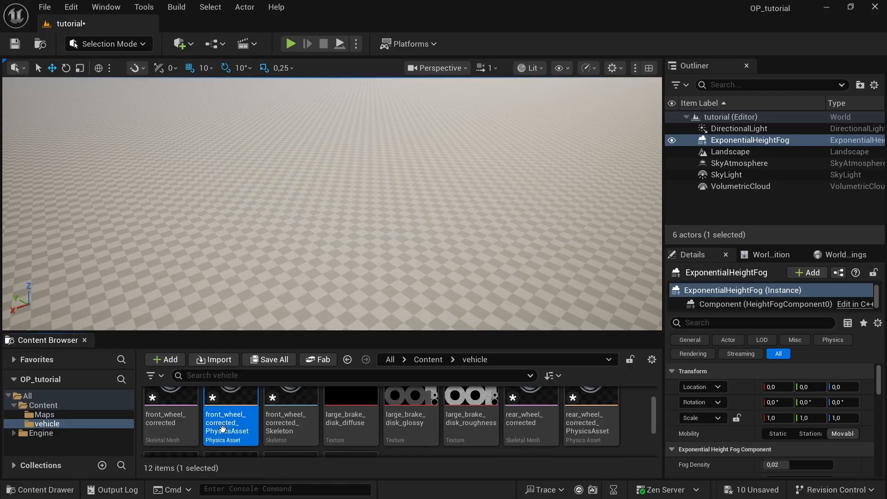
{"action": "left_click", "coordinate": [607, 430], "text": "ctrl"}
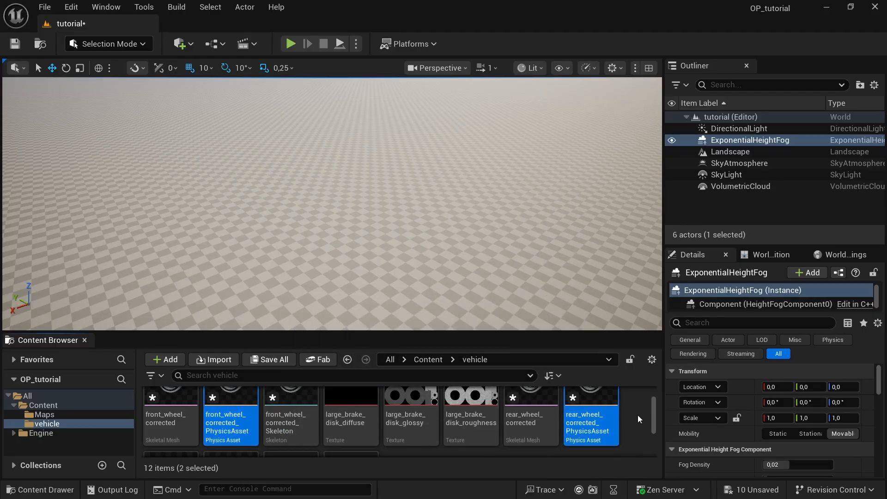
{"action": "scroll", "coordinate": [637, 414], "scroll_direction": "down", "scroll_amount": 3}
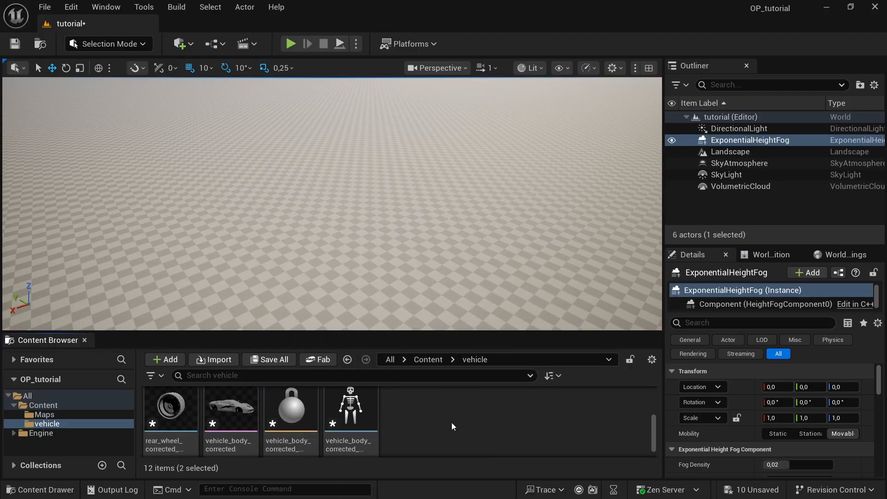
{"action": "key", "text": "Delete"}
{"action": "left_click", "coordinate": [399, 442]}
Open vehicle_body_corrected_PhysicsAsset from the vehicle folder in its editor
{"action": "scroll", "coordinate": [454, 429], "scroll_direction": "down", "scroll_amount": 3}
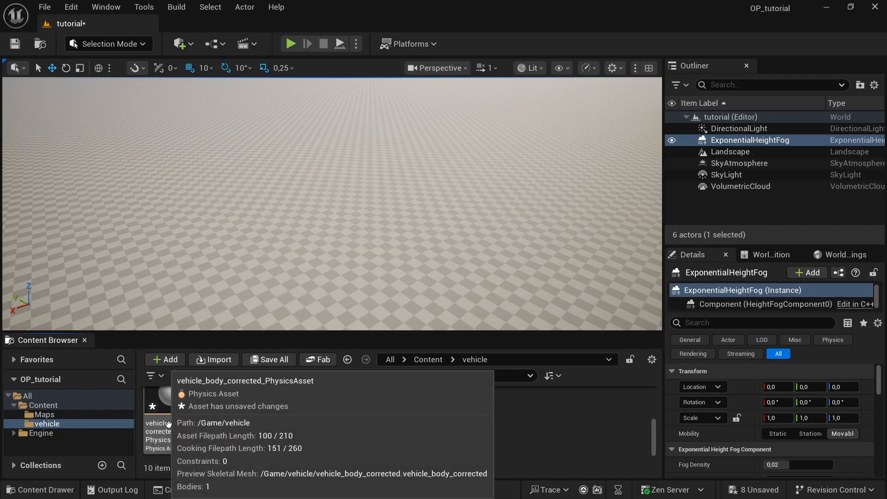
{"action": "left_click", "coordinate": [167, 432]}
{"action": "double_click", "coordinate": [167, 433]}
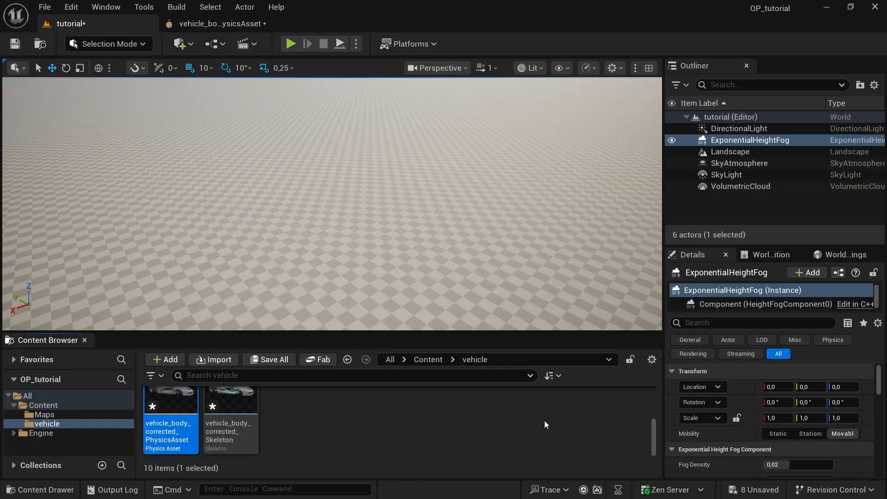
Create an Anim Blueprint from the vehicle_body_corrected skeletal mesh with the default name and open its AnimGraph
{"action": "scroll", "coordinate": [545, 424], "scroll_direction": "up", "scroll_amount": 3}
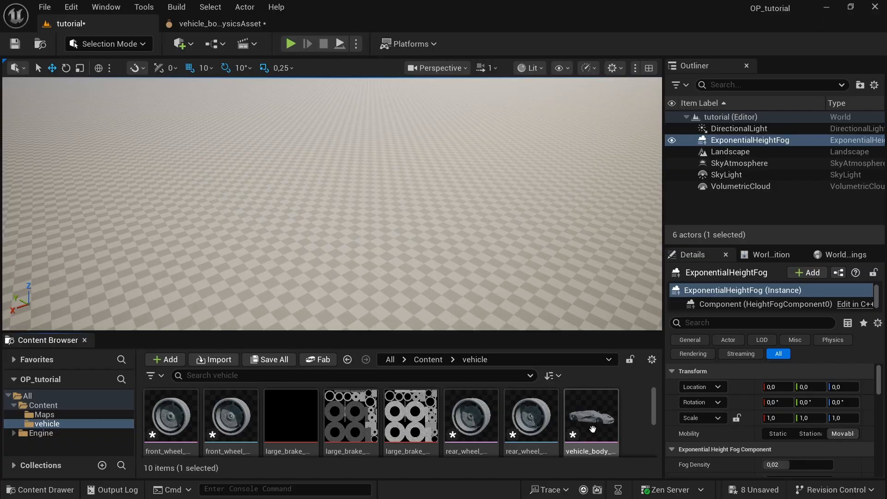
{"action": "right_click", "coordinate": [594, 436]}
{"action": "mouse_move", "coordinate": [658, 90]}
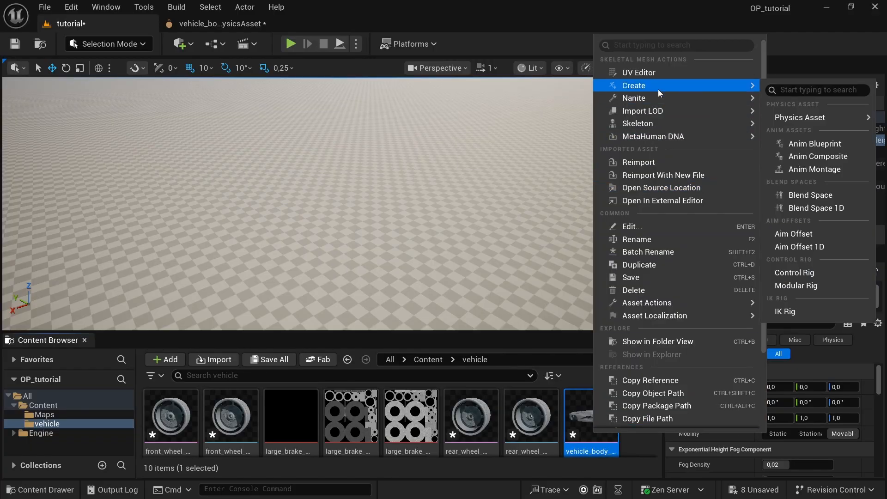
{"action": "left_click", "coordinate": [813, 144]}
{"action": "key", "text": "Return"}
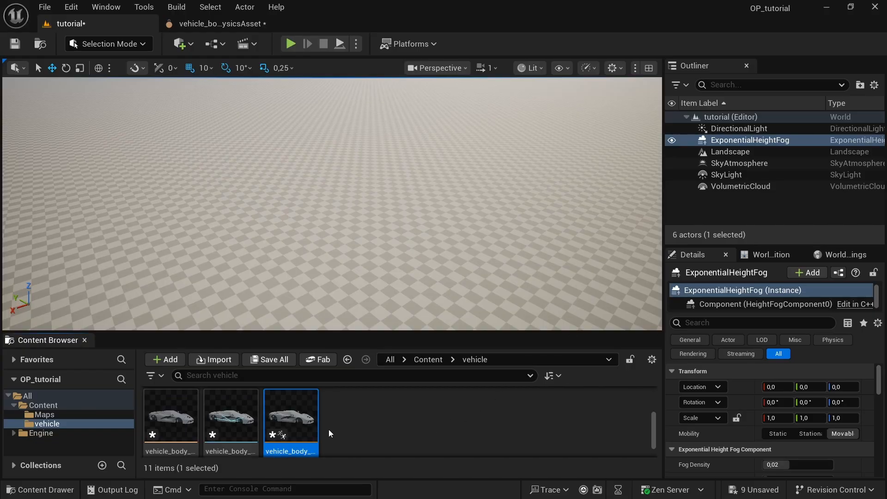
{"action": "double_click", "coordinate": [311, 420]}
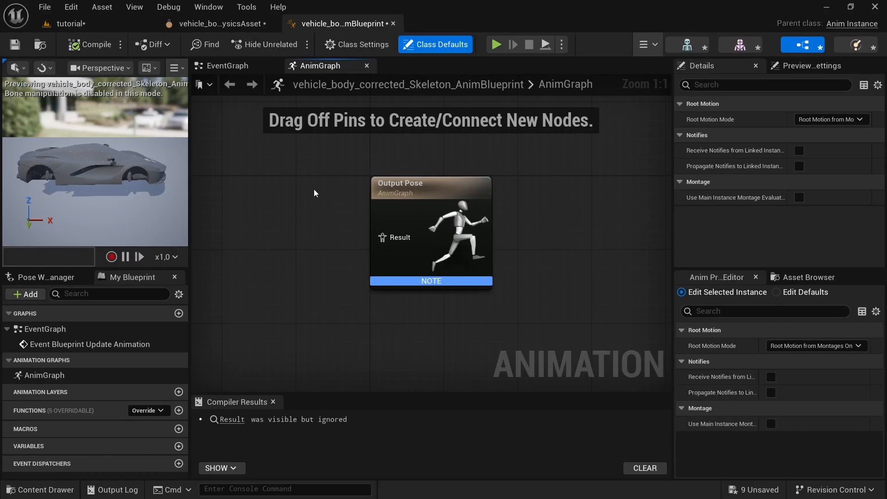
{"action": "right_click_drag", "start_coordinate": [314, 189], "coordinate": [498, 223]}
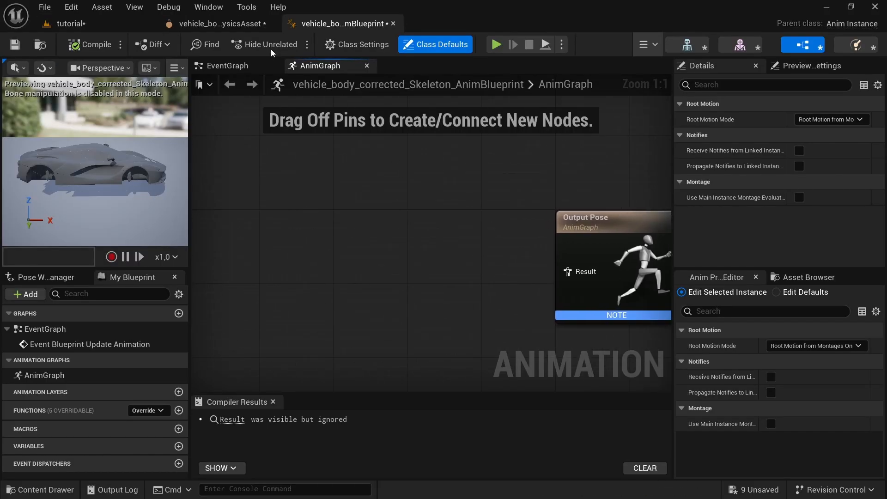
Return to the vehicle body's physics asset and show all bones in its skeleton tree
{"action": "left_click", "coordinate": [217, 25]}
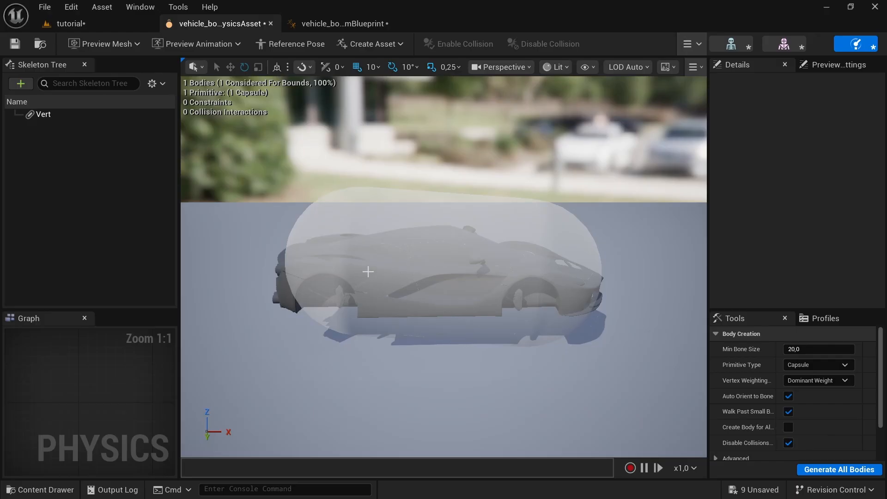
{"action": "mouse_move", "coordinate": [368, 272]}
{"action": "right_mouse_down"}
{"action": "mouse_move", "coordinate": [446, 272]}
{"action": "mouse_move", "coordinate": [379, 273]}
{"action": "right_mouse_up"}
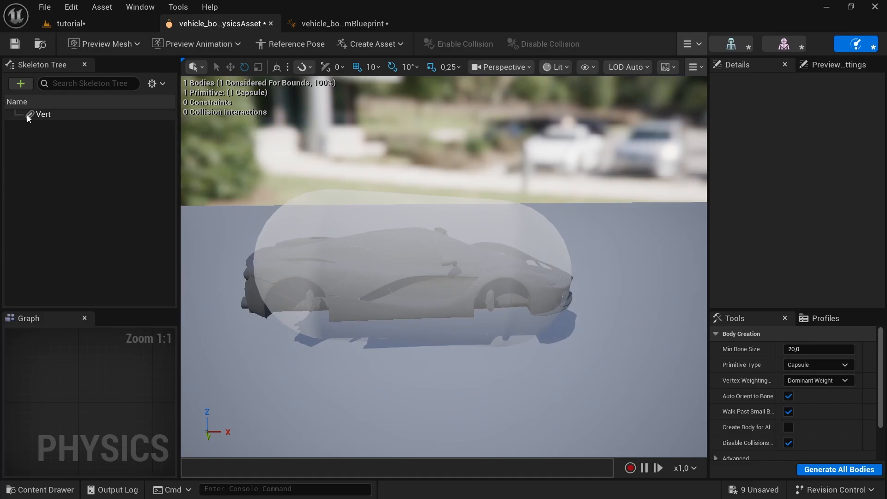
{"action": "left_click", "coordinate": [158, 85]}
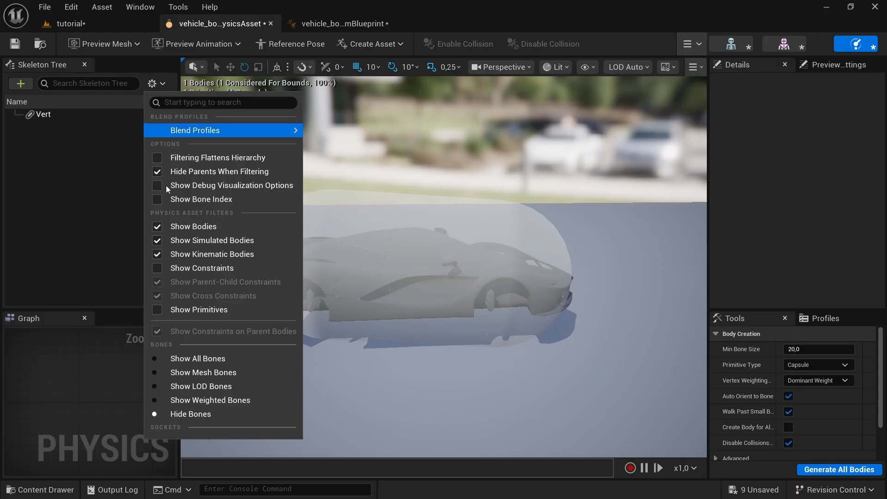
{"action": "left_click", "coordinate": [213, 363]}
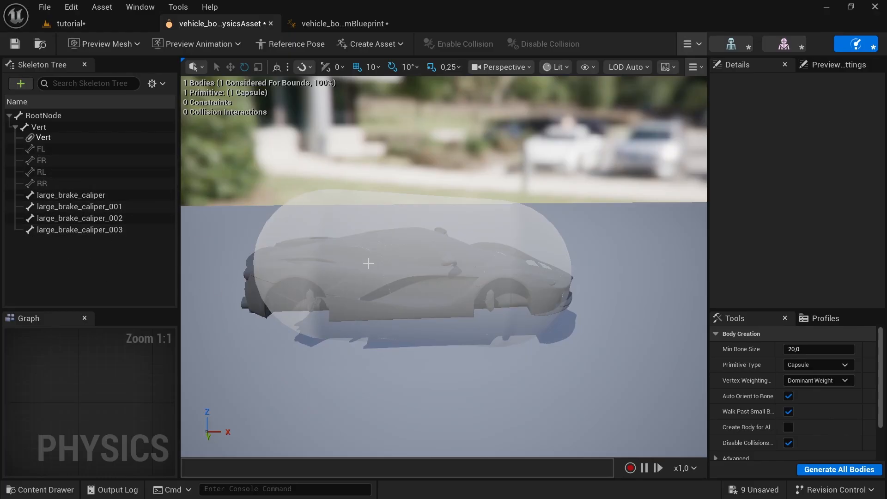
Generate the vehicle's physics bodies anew with primitive type Single Convex Hull and Auto Orient to Bone turned off
{"action": "left_click", "coordinate": [414, 273]}
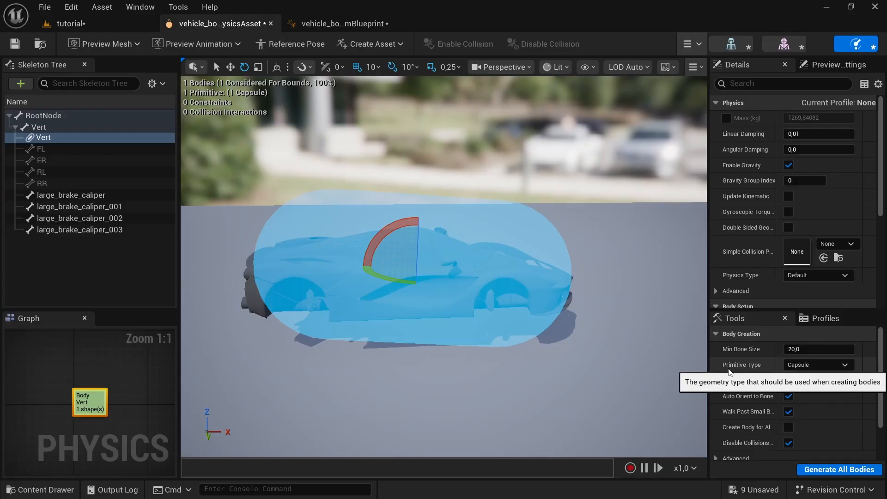
{"action": "left_click", "coordinate": [804, 366]}
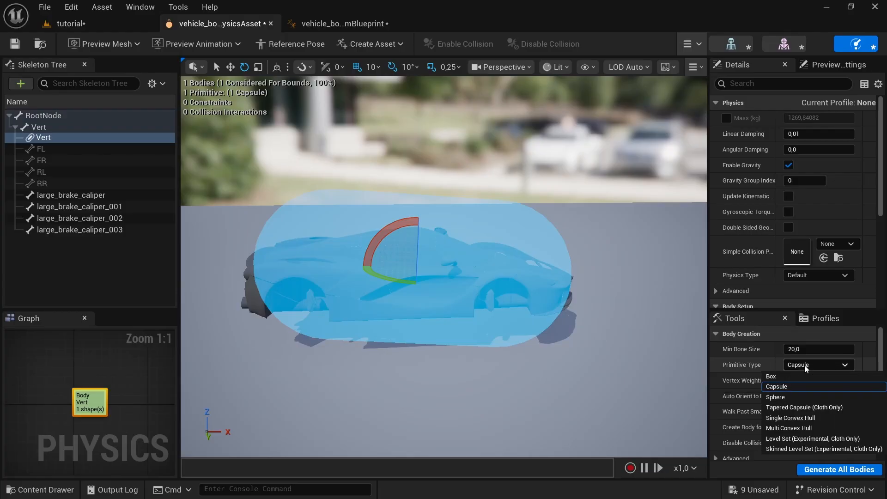
{"action": "left_click", "coordinate": [804, 418]}
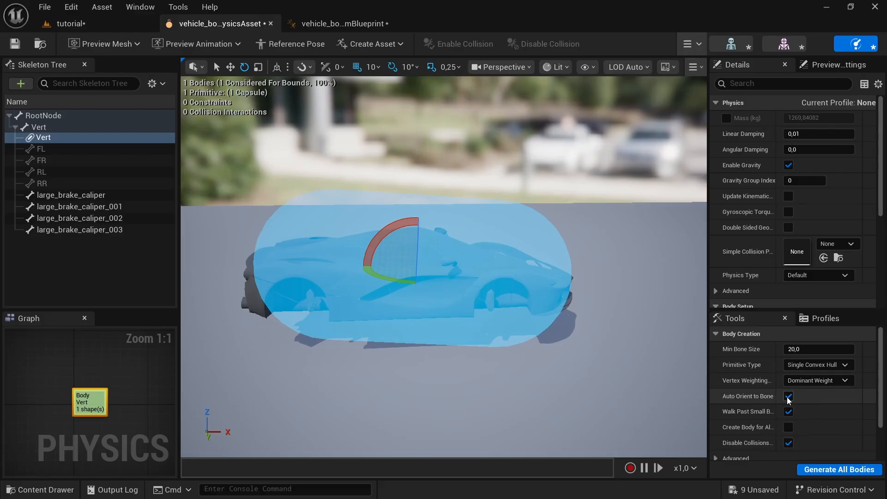
{"action": "left_click", "coordinate": [789, 397]}
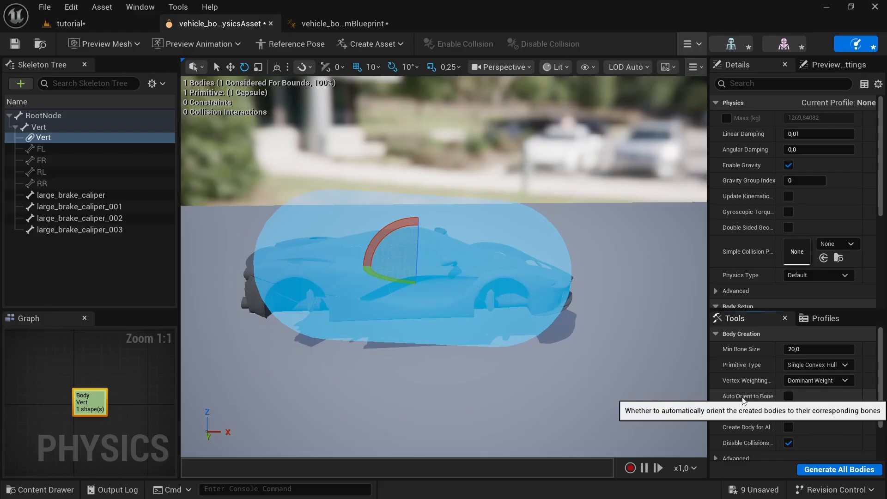
{"action": "left_click", "coordinate": [840, 469]}
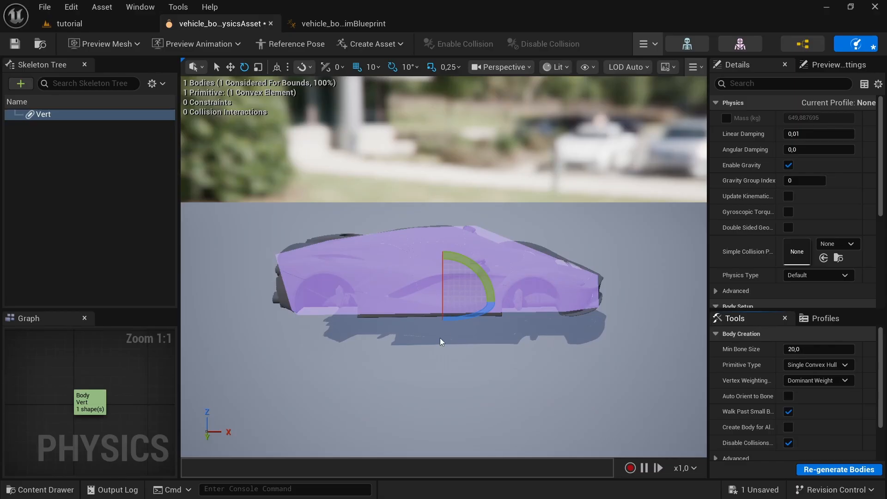
Check the convex collision body against the car's underside and side, and save the physics asset
{"action": "right_click_drag", "start_coordinate": [440, 341], "coordinate": [439, 305]}
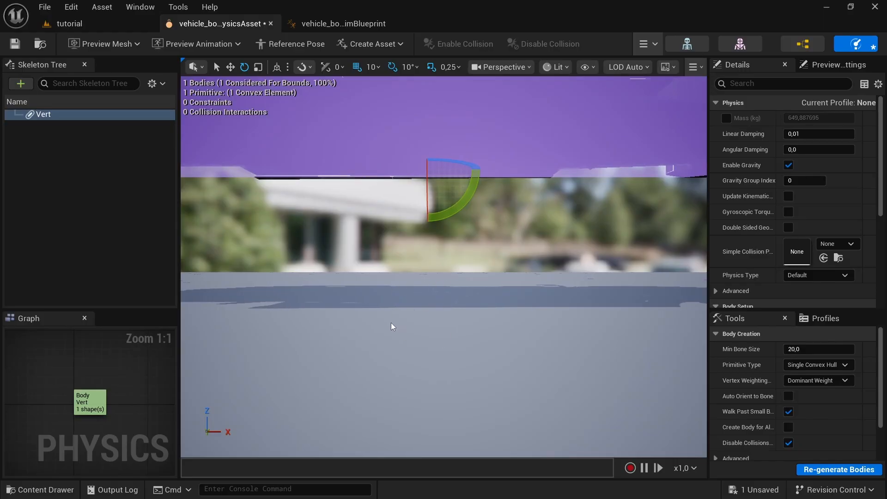
{"action": "right_click_drag", "start_coordinate": [392, 322], "coordinate": [411, 388]}
{"action": "key", "text": "a"}
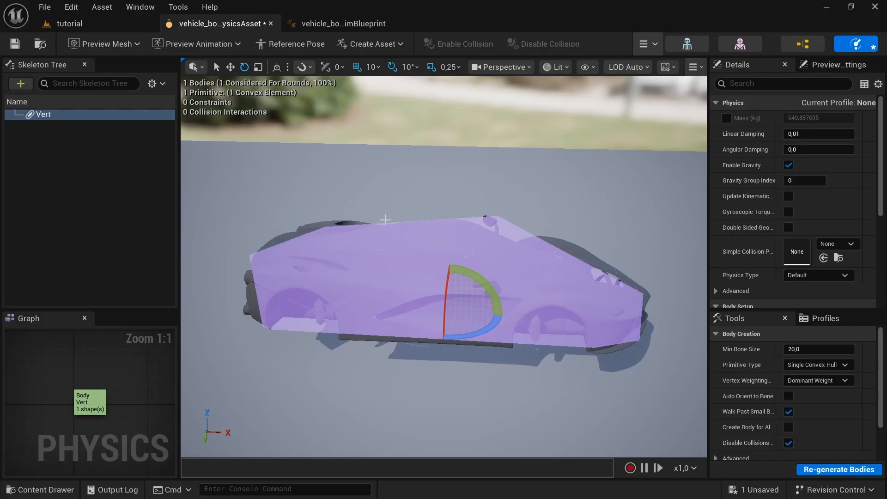
{"action": "left_click", "coordinate": [15, 43]}
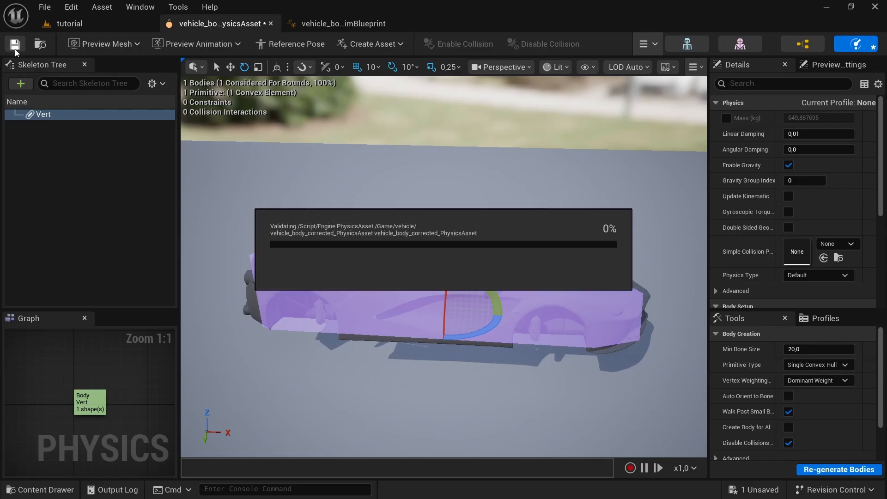
{"action": "left_click", "coordinate": [362, 26]}
{"action": "scroll", "coordinate": [531, 234], "scroll_direction": "down", "scroll_amount": 2}
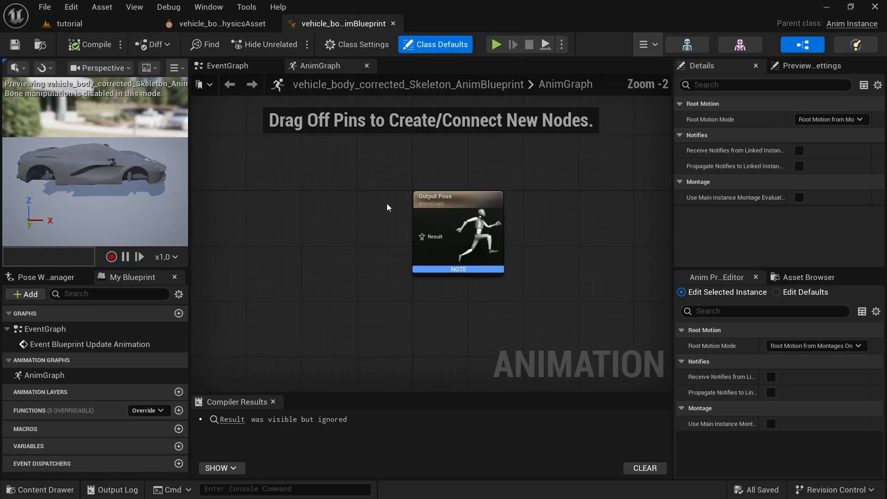
{"action": "right_click_drag", "start_coordinate": [337, 199], "coordinate": [540, 231]}
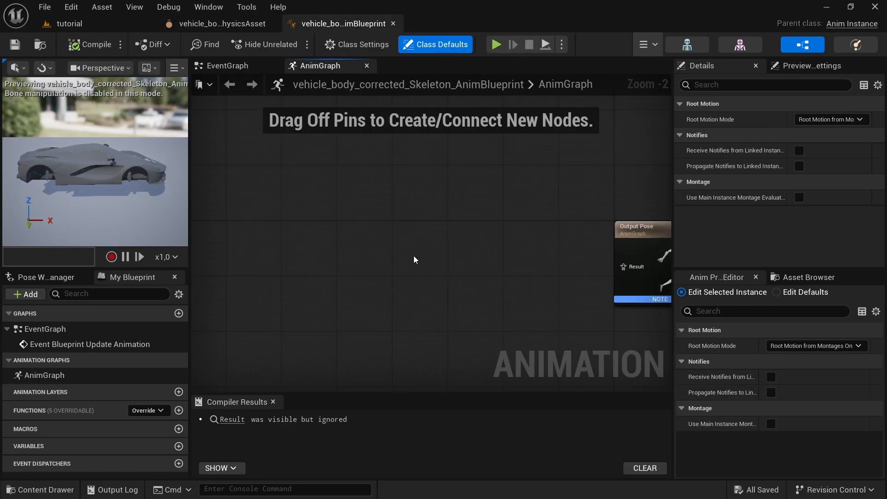
Return to the tutorial level, create a folder named Inputs in the Content folder, and open it
{"action": "left_click", "coordinate": [91, 27]}
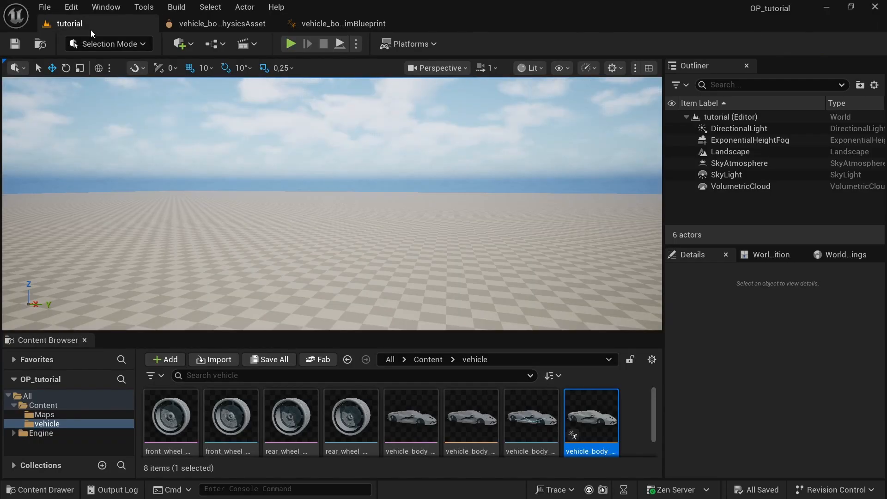
{"action": "left_click", "coordinate": [426, 361]}
{"action": "right_click", "coordinate": [293, 409]}
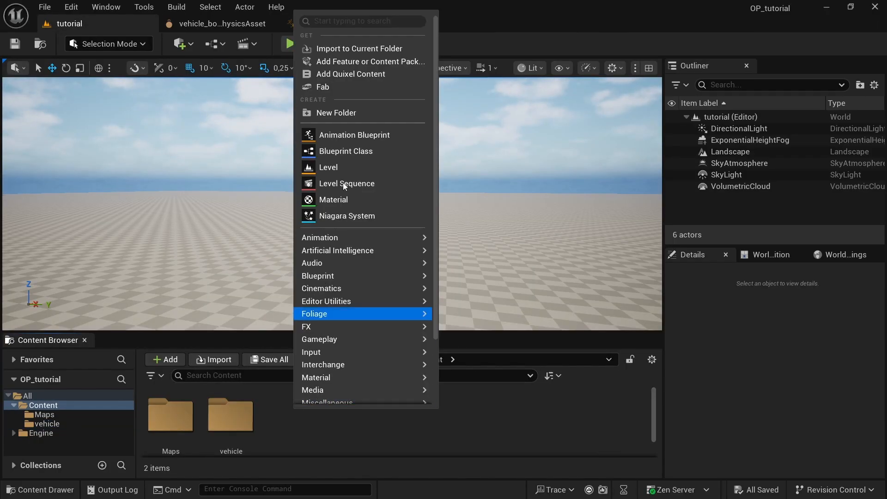
{"action": "left_click", "coordinate": [333, 113]}
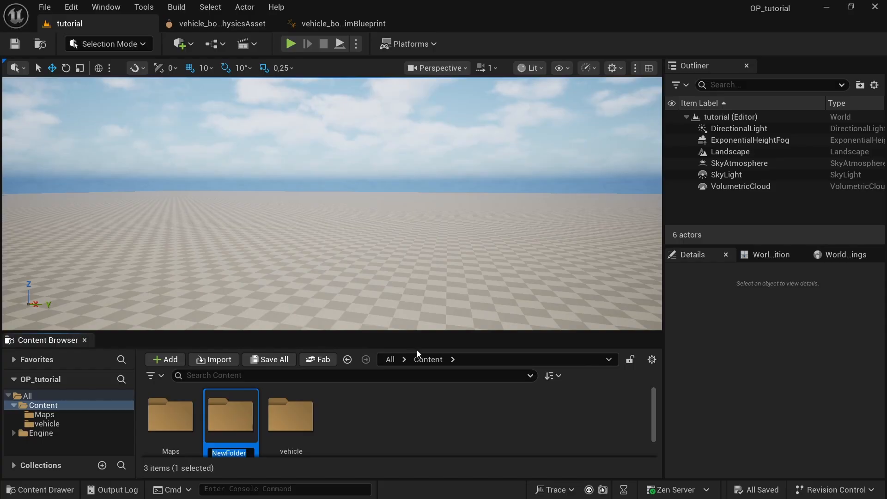
{"action": "type", "text": "In"}
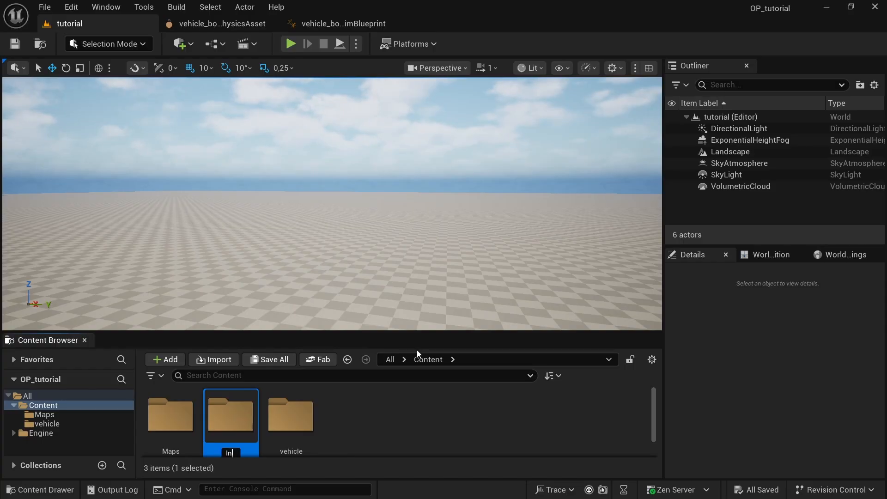
{"action": "type", "text": "puts"}
{"action": "key", "text": "Return"}
{"action": "double_click", "coordinate": [156, 434]}
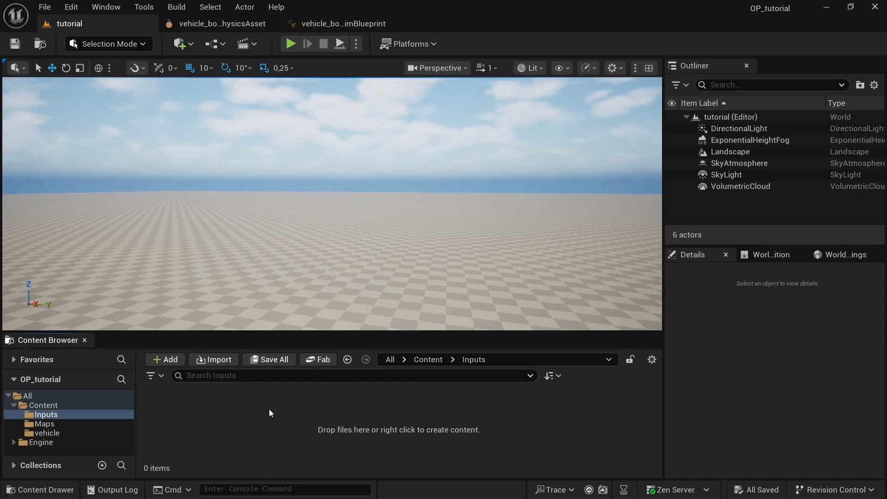
Create an Input Action named IA_throttle in the Inputs folder
{"action": "right_click", "coordinate": [221, 413]}
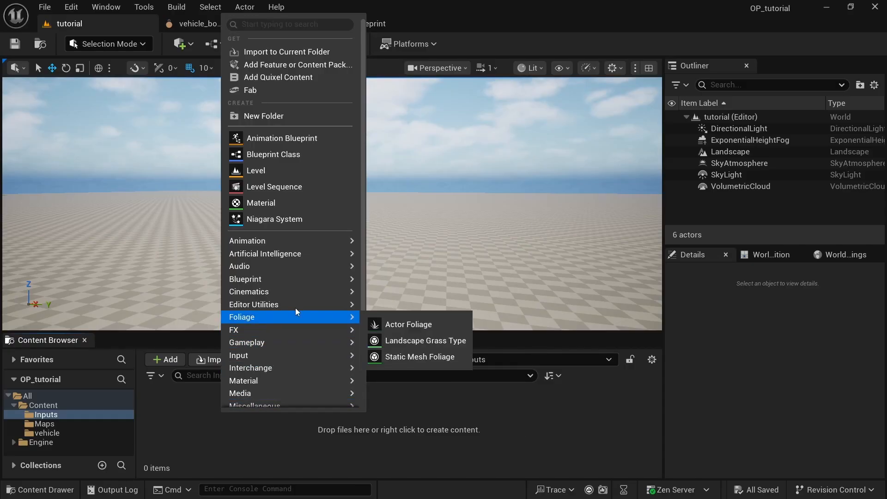
{"action": "mouse_move", "coordinate": [249, 356]}
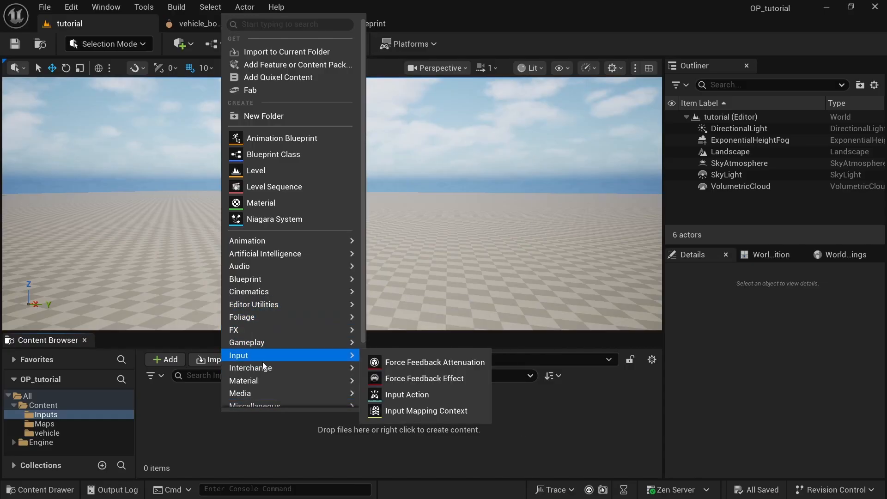
{"action": "left_click", "coordinate": [410, 395]}
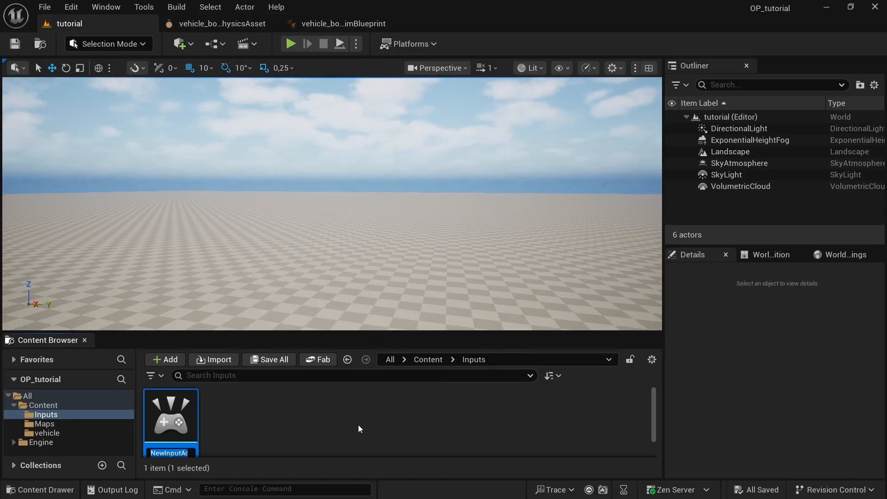
{"action": "key", "text": "BackSpace"}
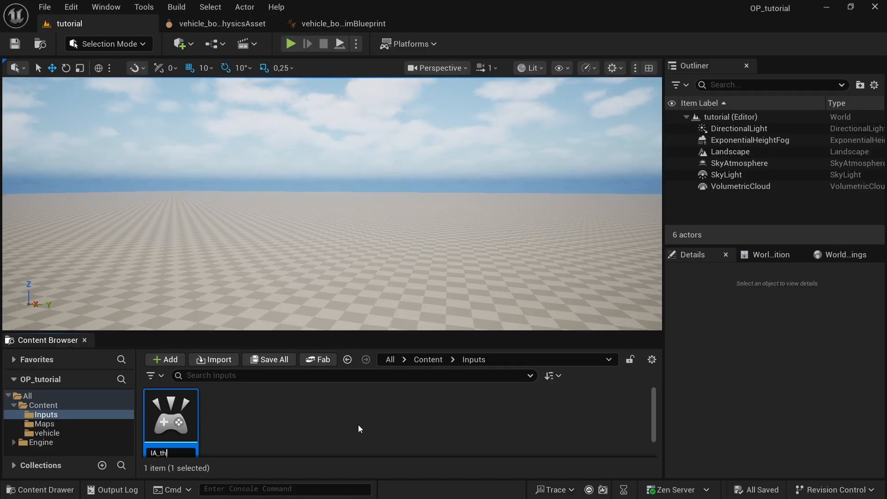
{"action": "type", "text": "IA_throttle"}
{"action": "key", "text": "Return"}
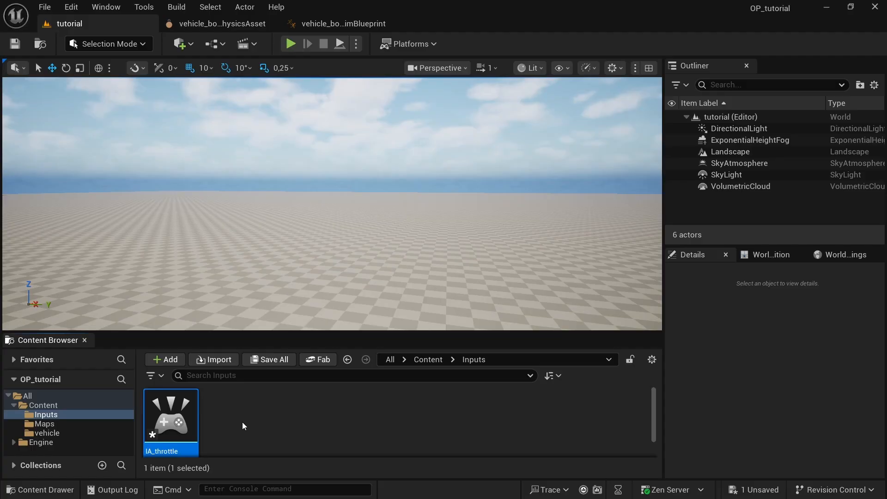
Set the value type of IA_throttle to Axis1D (float), save the asset and close its editor
{"action": "right_click", "coordinate": [261, 418]}
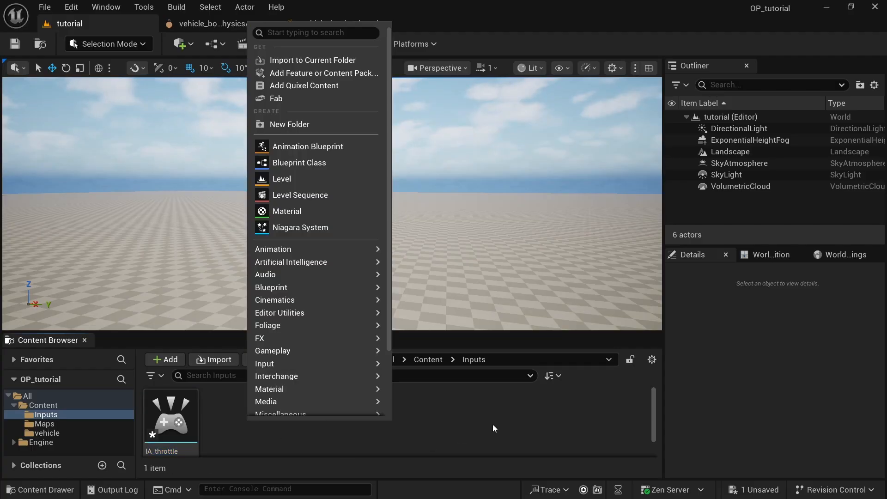
{"action": "left_click", "coordinate": [226, 423]}
{"action": "double_click", "coordinate": [171, 418]}
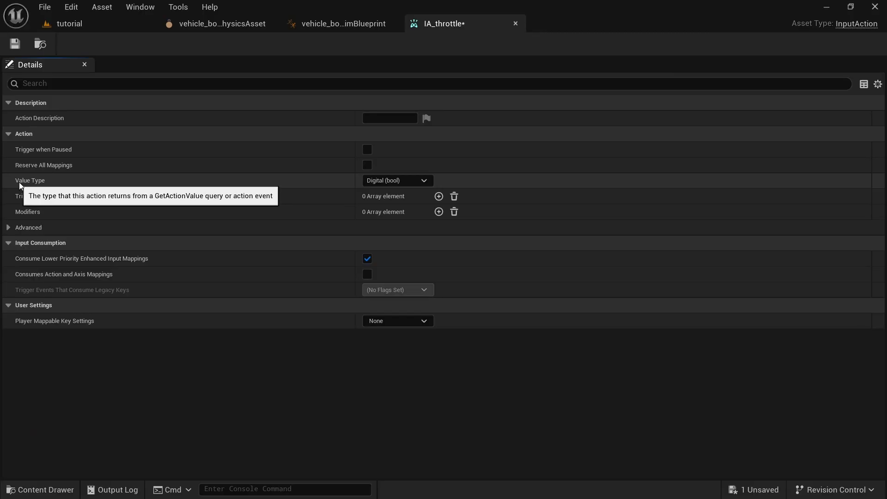
{"action": "left_click", "coordinate": [395, 182]}
{"action": "left_click", "coordinate": [379, 205]}
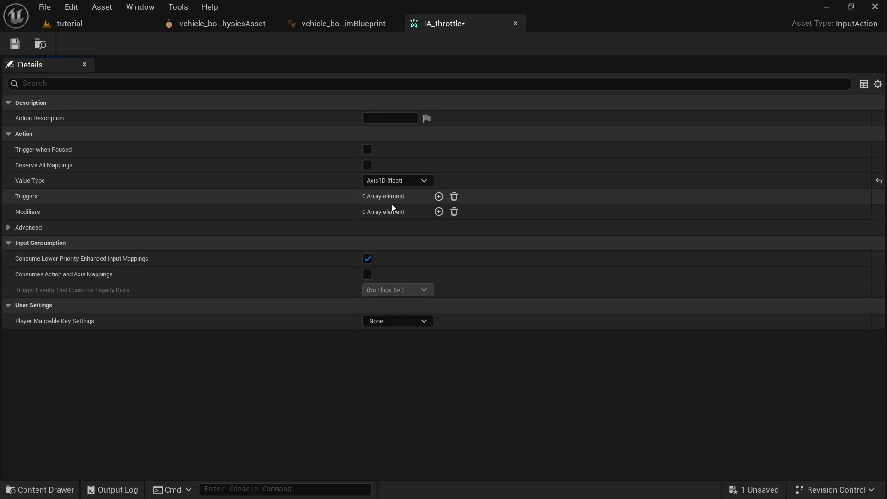
{"action": "left_click", "coordinate": [15, 44]}
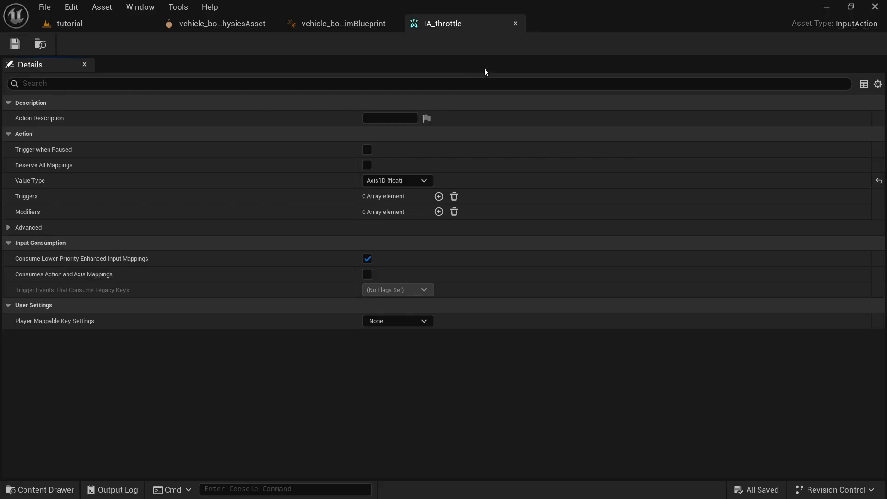
{"action": "left_click", "coordinate": [516, 23]}
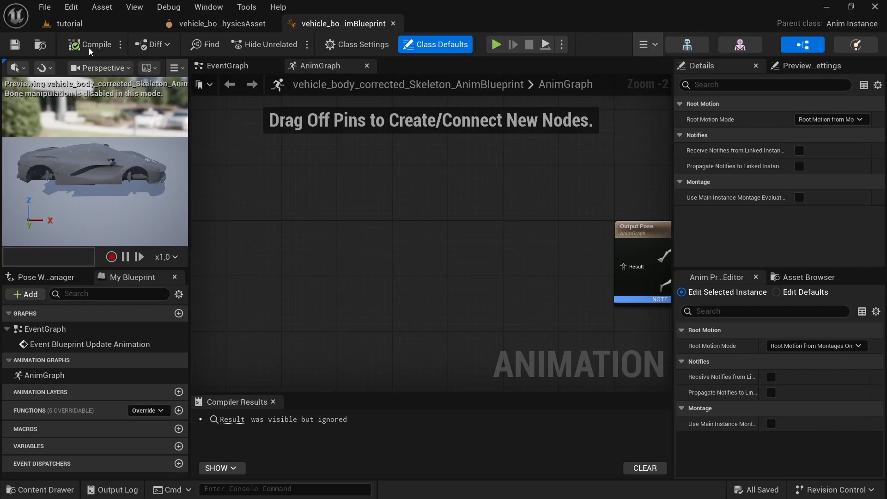
Return to the Inputs folder and duplicate IA_throttle as IA_brake
{"action": "left_click", "coordinate": [71, 24]}
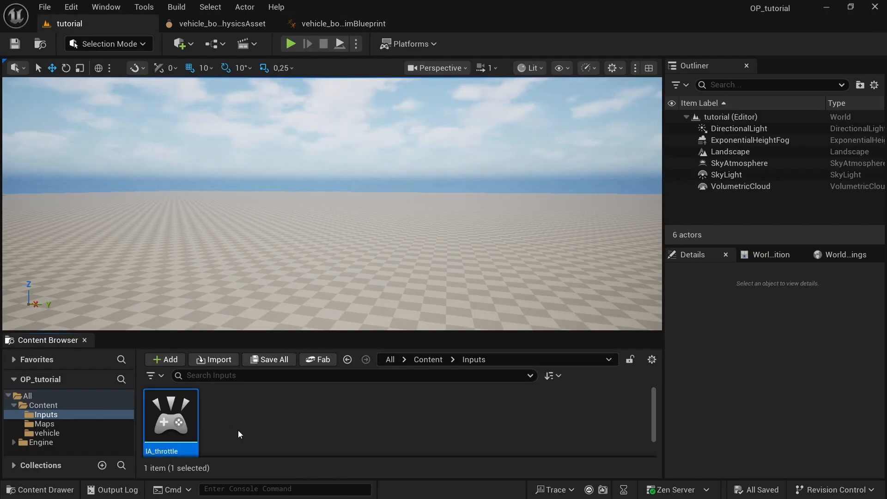
{"action": "key", "text": "ctrl+d"}
{"action": "key", "text": "Right"}
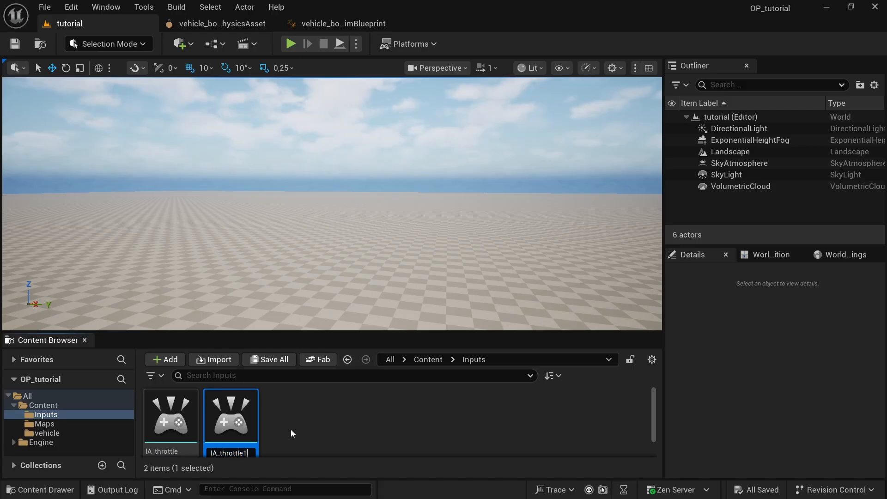
{"action": "key", "text": "BackSpace"}
{"action": "key", "text": "BackSpace"}
{"action": "key", "text": "BackSpace"}
{"action": "key", "text": "BackSpace"}
{"action": "key", "text": "BackSpace"}
{"action": "key", "text": "BackSpace"}
{"action": "key", "text": "BackSpace"}
{"action": "key", "text": "BackSpace"}
{"action": "key", "text": "BackSpace"}
{"action": "type", "text": "brake"}
{"action": "key", "text": "Return"}
Duplicate IA_brake as IA_steering, and save both new input actions
{"action": "key", "text": "ctrl+d"}
{"action": "key", "text": "Right"}
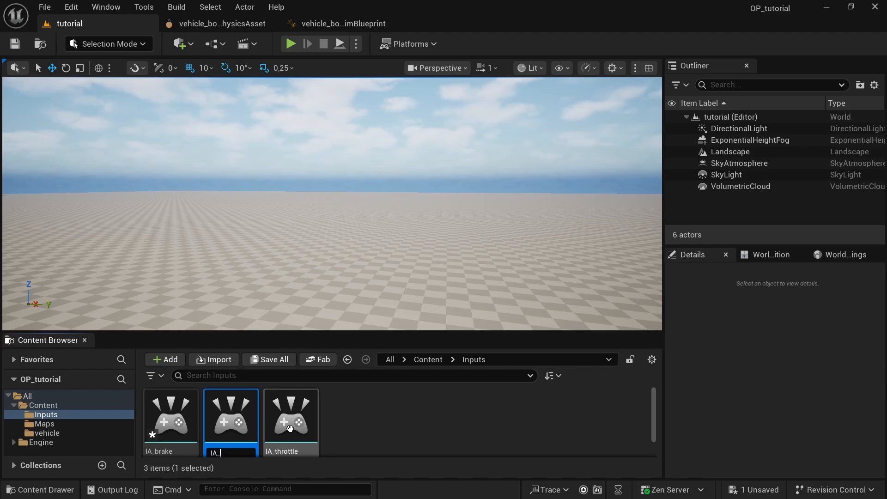
{"action": "type", "text": "steering"}
{"action": "key", "text": "Return"}
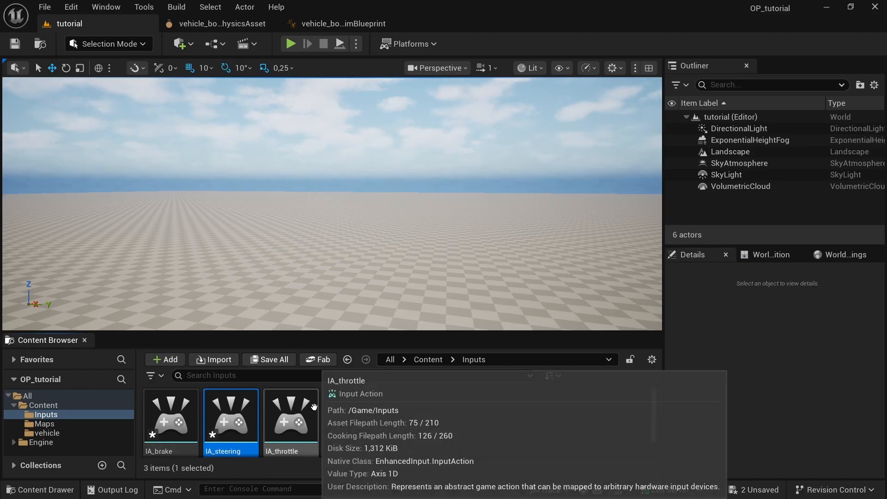
{"action": "left_click", "coordinate": [287, 415]}
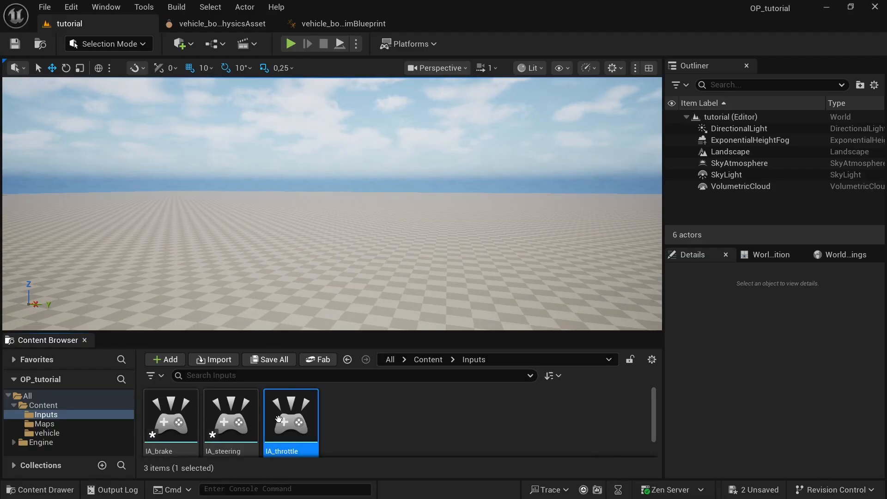
{"action": "left_click", "coordinate": [354, 418]}
{"action": "left_click", "coordinate": [272, 360]}
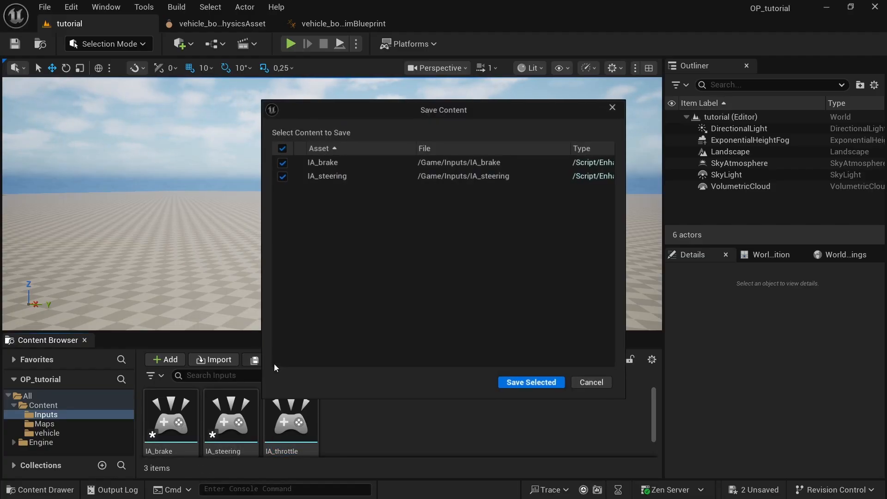
{"action": "left_click", "coordinate": [533, 385]}
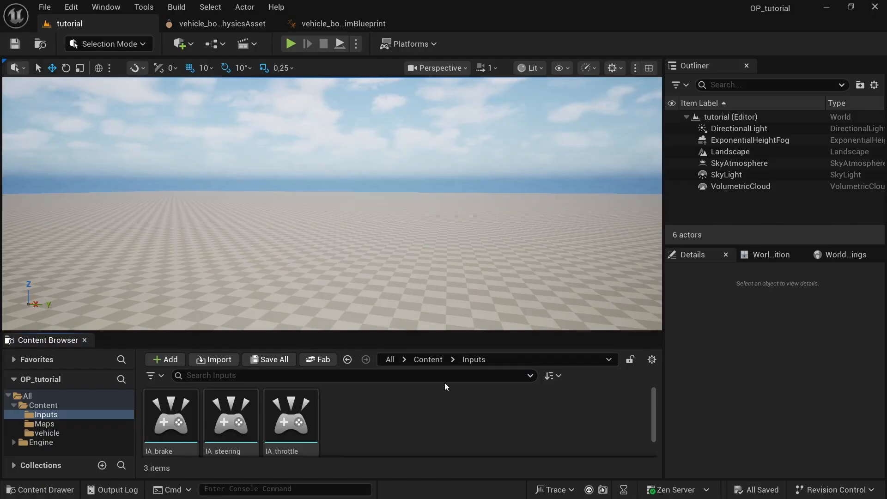
Create an Input Mapping Context named IMC_inputs in the Inputs folder
{"action": "right_click", "coordinate": [378, 419]}
{"action": "mouse_move", "coordinate": [422, 363]}
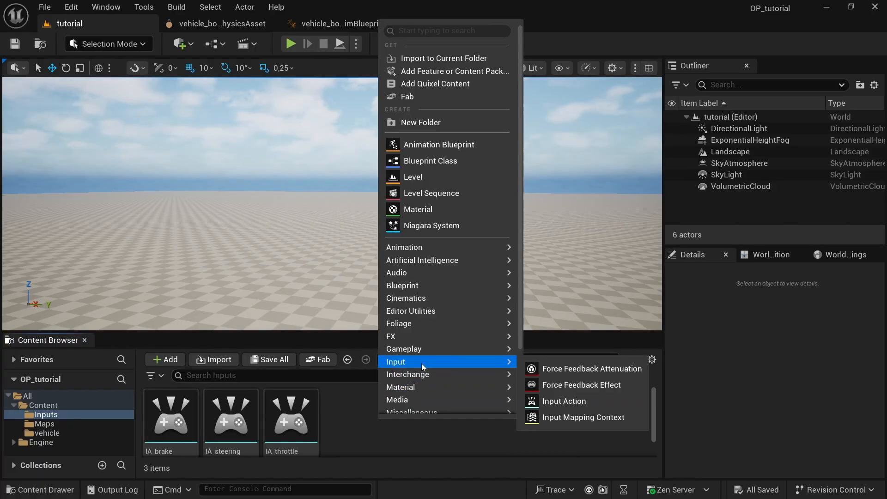
{"action": "left_click", "coordinate": [627, 417]}
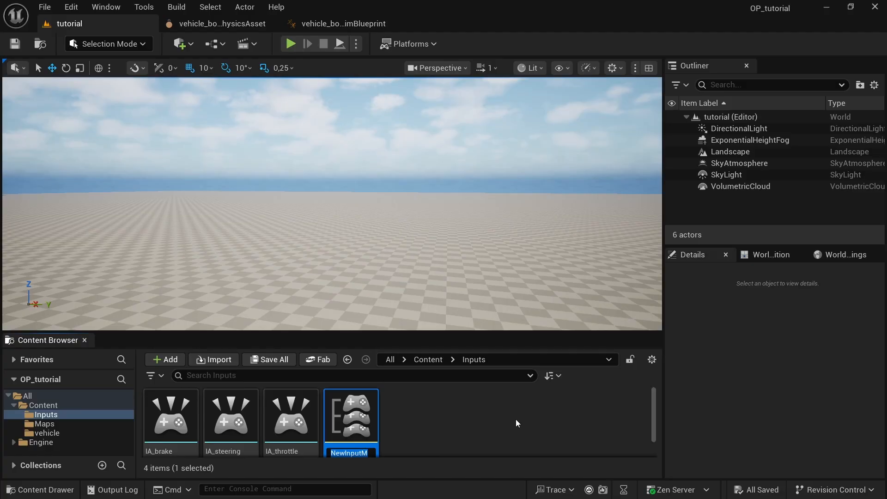
{"action": "type", "text": "IMC_inpu"}
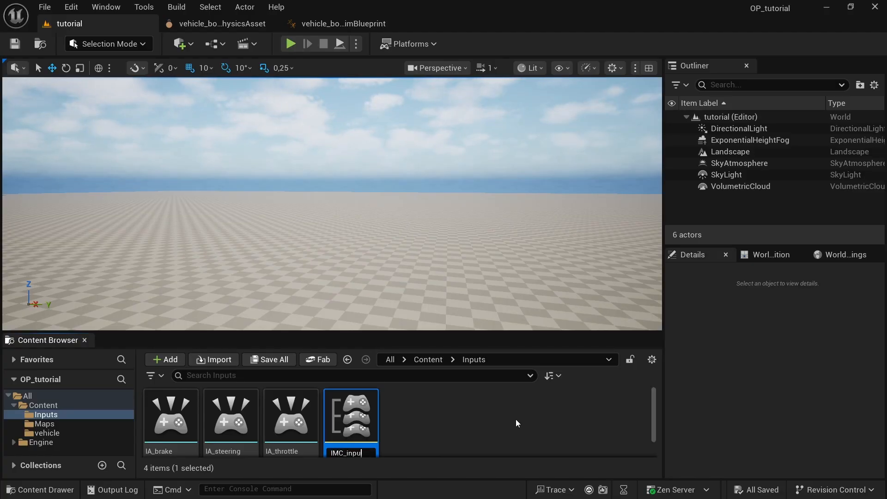
{"action": "type", "text": "ts"}
{"action": "key", "text": "Return"}
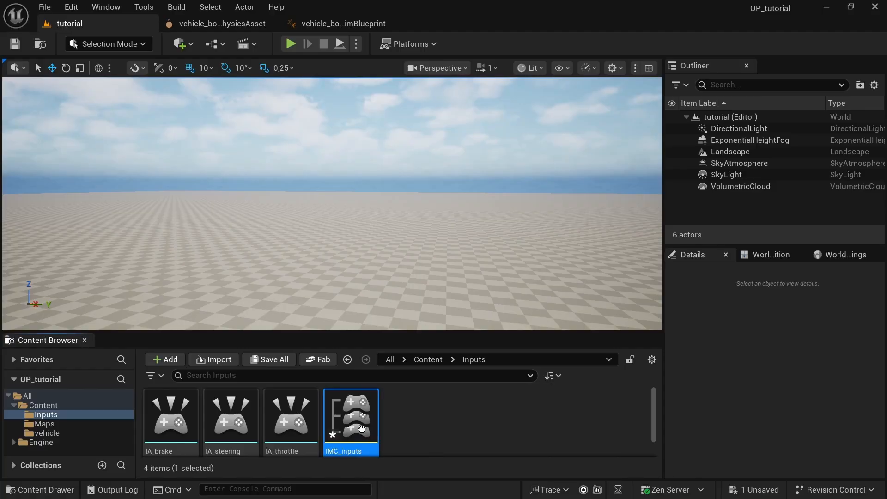
Open IMC_inputs and add a mapping for IA_throttle bound to the Up arrow key
{"action": "double_click", "coordinate": [367, 432]}
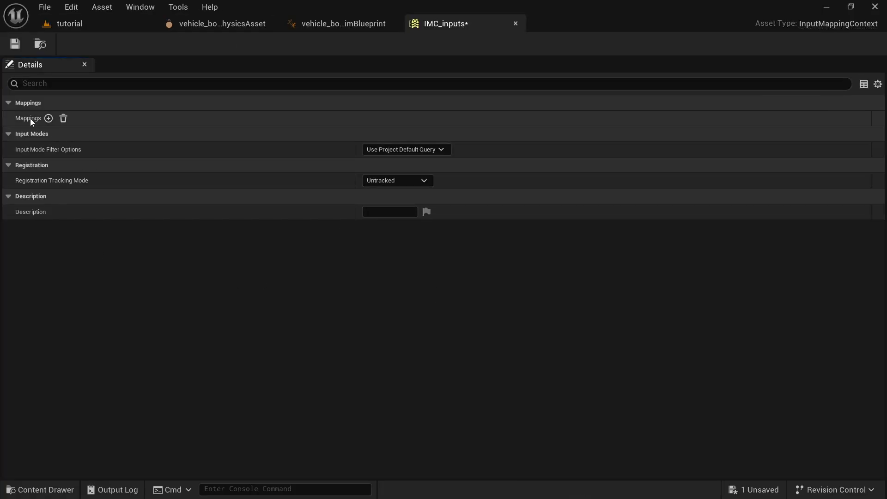
{"action": "left_click", "coordinate": [49, 119]}
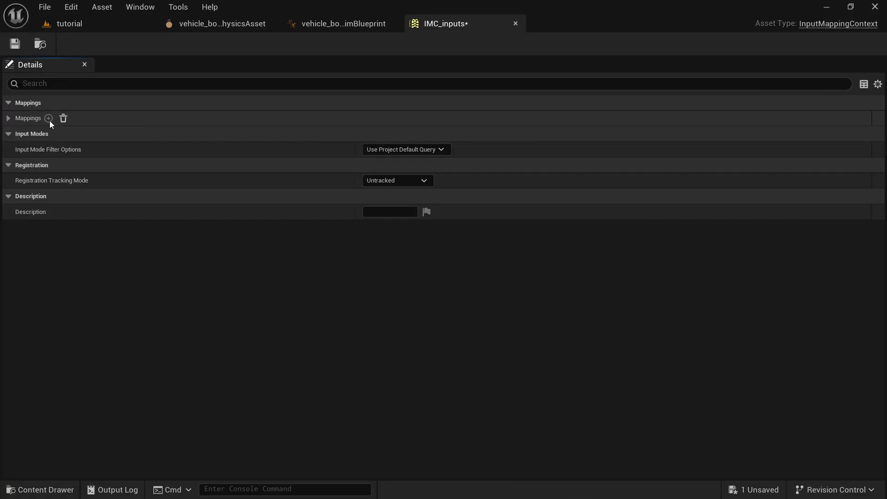
{"action": "left_click", "coordinate": [10, 119]}
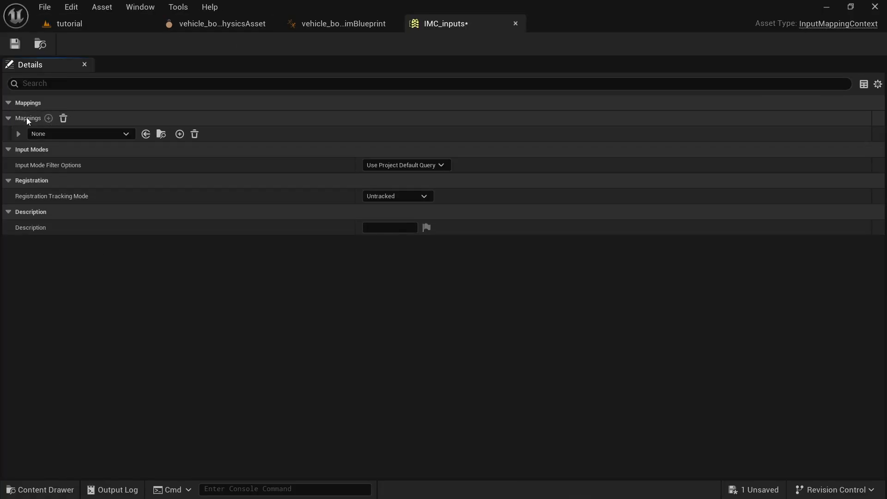
{"action": "left_click", "coordinate": [65, 134]}
{"action": "left_click", "coordinate": [95, 318]}
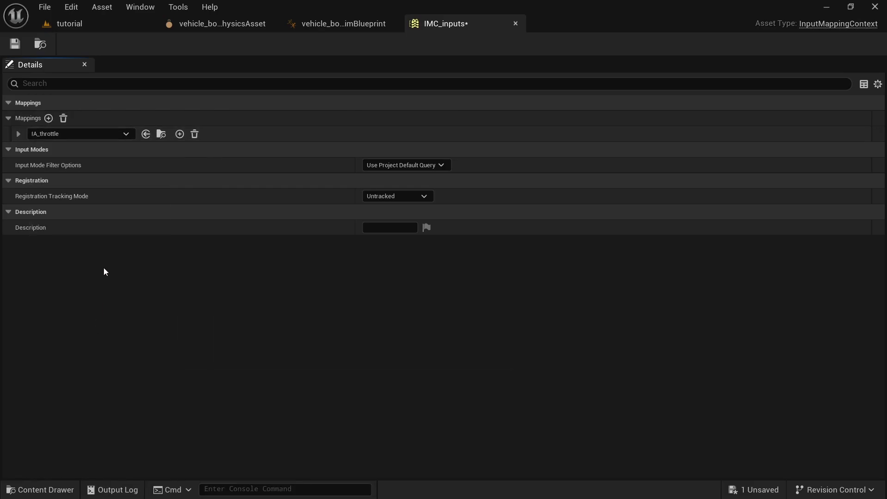
{"action": "left_click", "coordinate": [18, 134]}
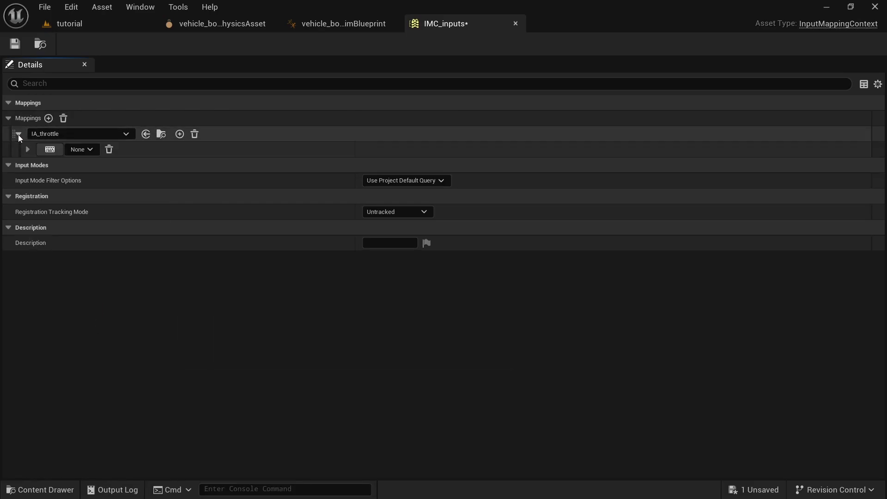
{"action": "left_click", "coordinate": [50, 149]}
{"action": "key", "text": "Up"}
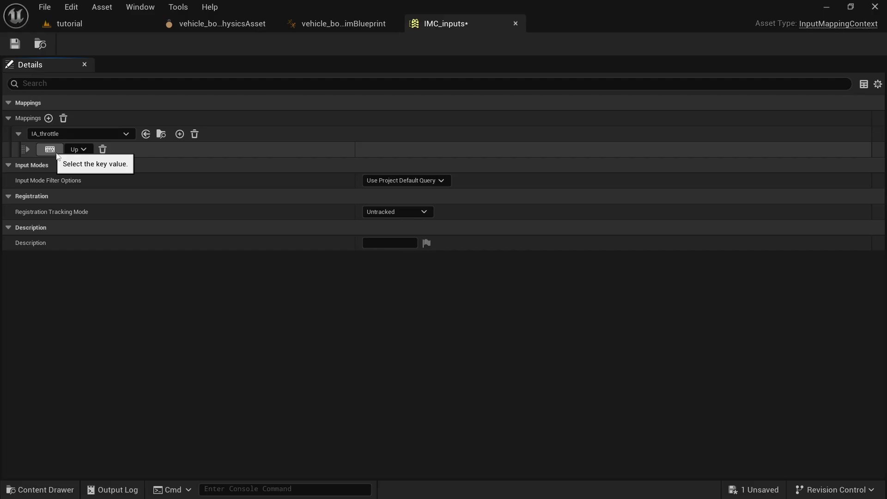
Add a mapping for IA_brake bound to the Down arrow key in IMC_inputs
{"action": "left_click", "coordinate": [48, 118]}
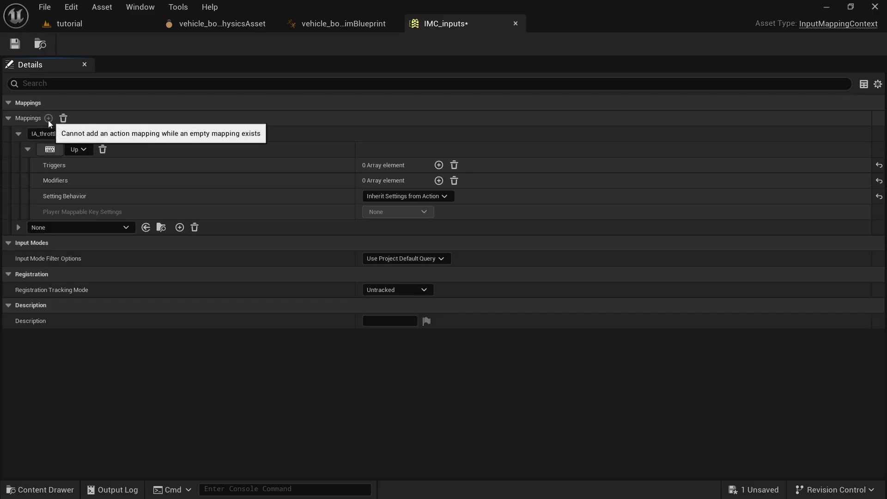
{"action": "left_click", "coordinate": [27, 150]}
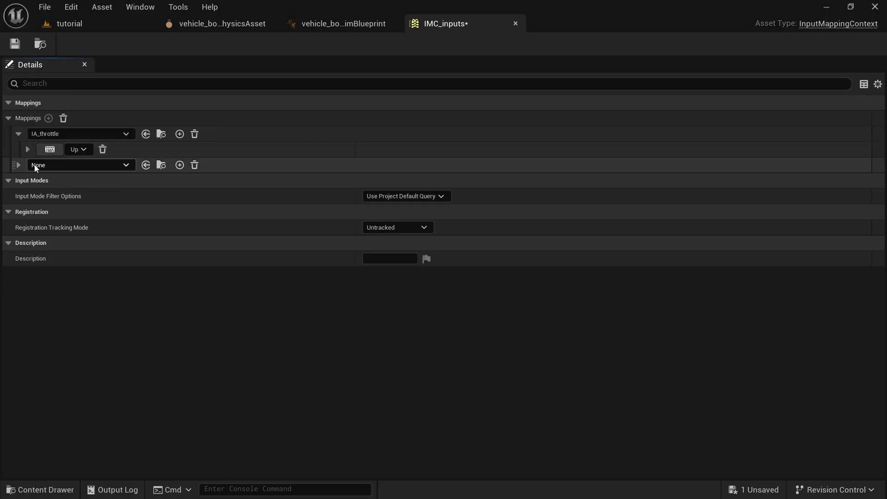
{"action": "left_click", "coordinate": [72, 166]}
{"action": "left_click", "coordinate": [90, 314]}
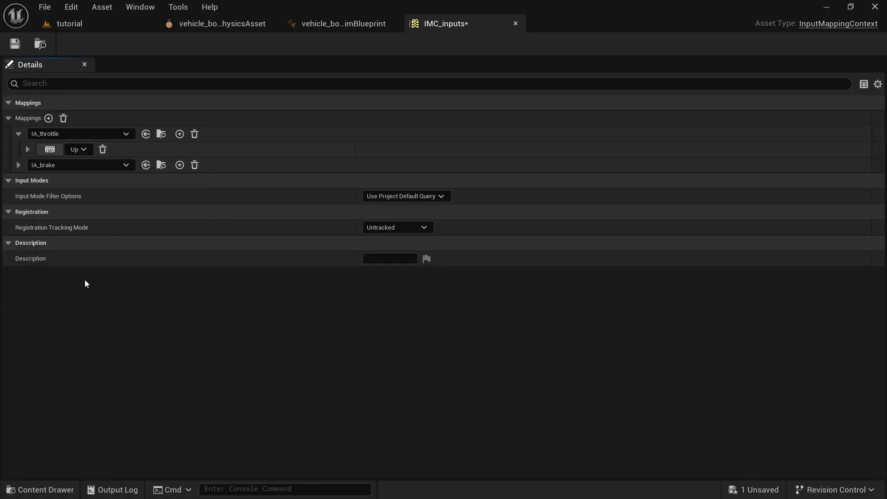
{"action": "left_click", "coordinate": [20, 164]}
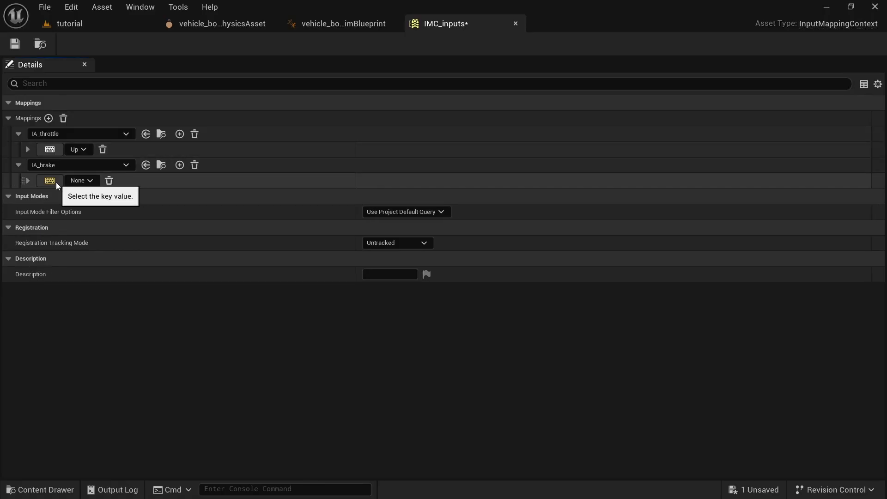
{"action": "key", "text": "Down"}
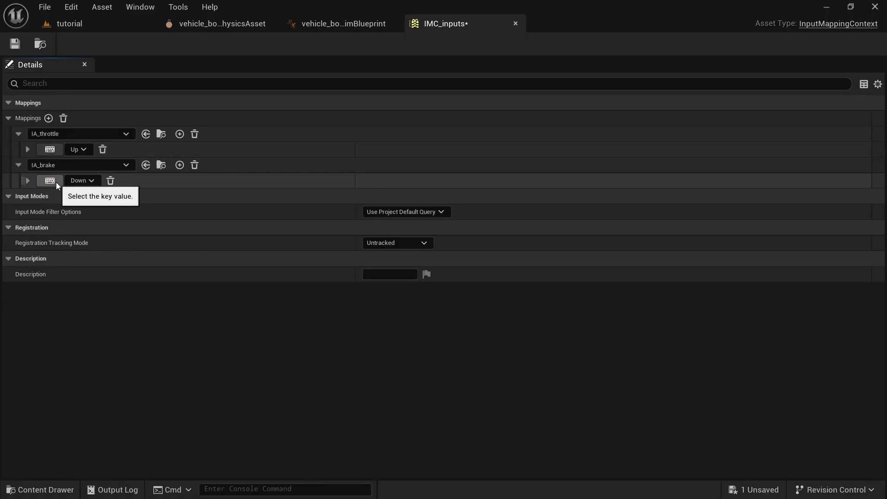
Add a mapping for IA_steering bound to the Right arrow key
{"action": "left_click", "coordinate": [49, 118]}
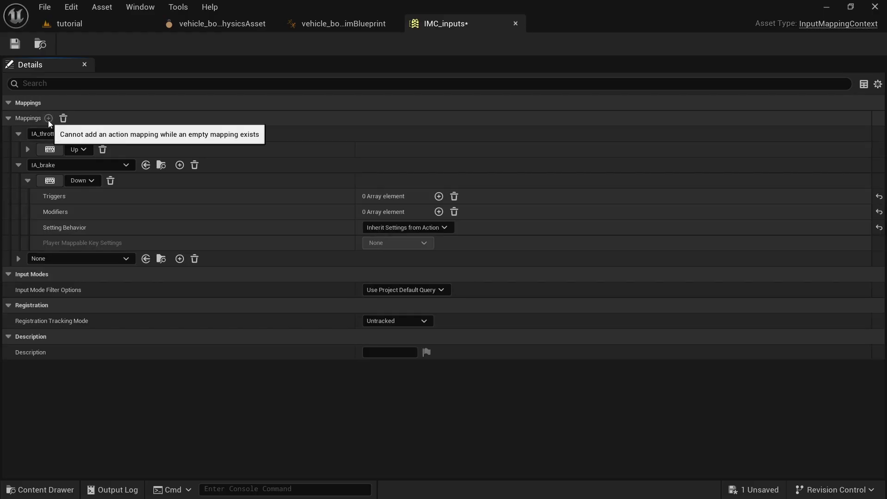
{"action": "left_click", "coordinate": [31, 180]}
{"action": "left_click", "coordinate": [70, 197]}
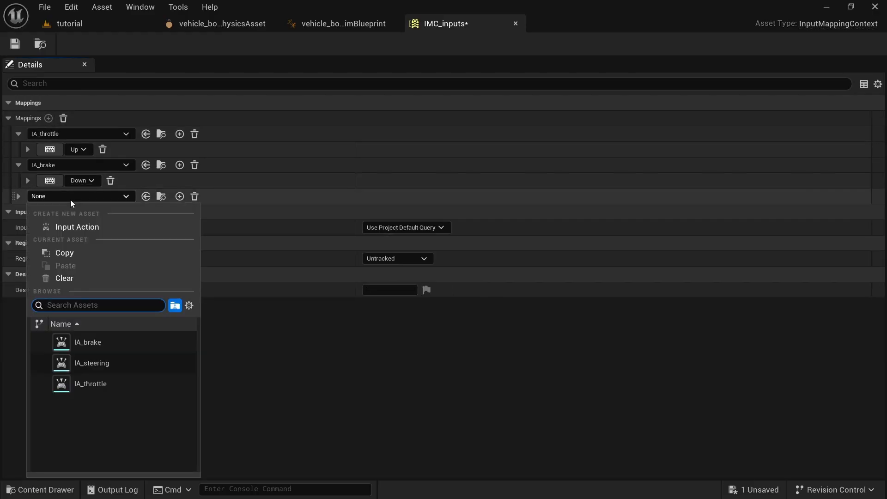
{"action": "left_click", "coordinate": [92, 363]}
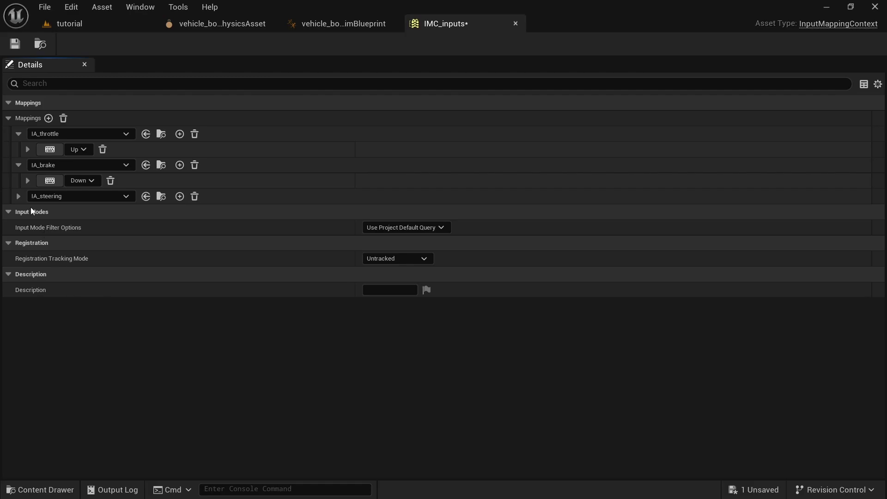
{"action": "left_click", "coordinate": [19, 196]}
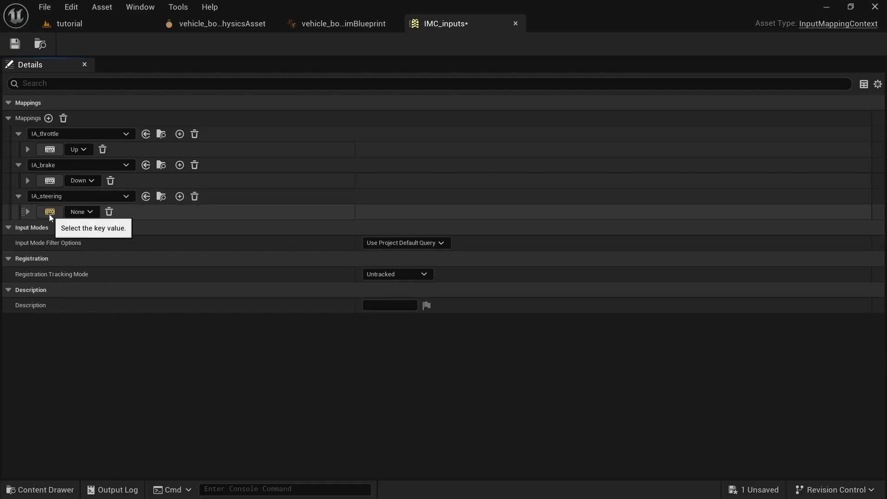
{"action": "key", "text": "Right"}
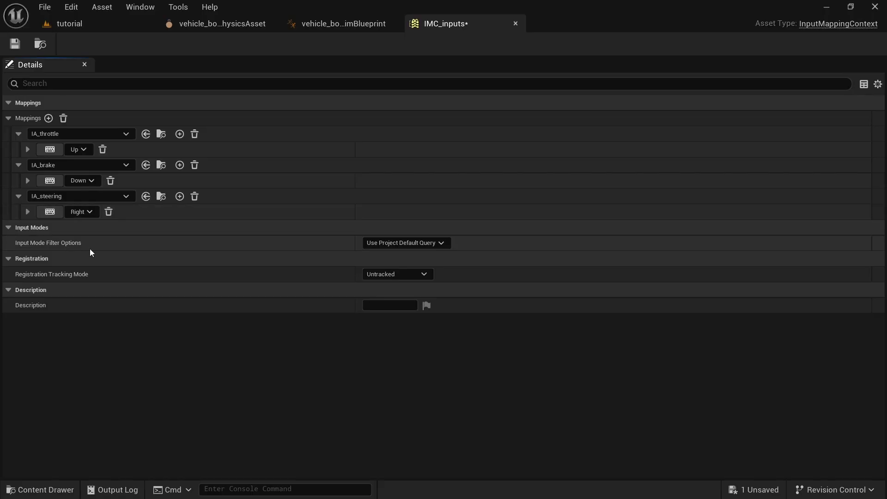
Add a second IA_steering binding for the Left arrow key with a Negate modifier, and save and close IMC_inputs
{"action": "left_click", "coordinate": [180, 196]}
{"action": "left_click", "coordinate": [28, 212]}
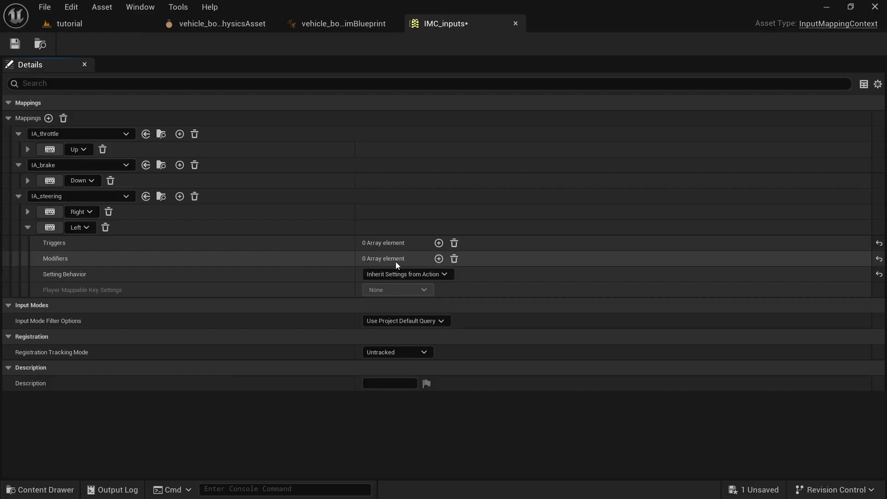
{"action": "left_click", "coordinate": [438, 259]}
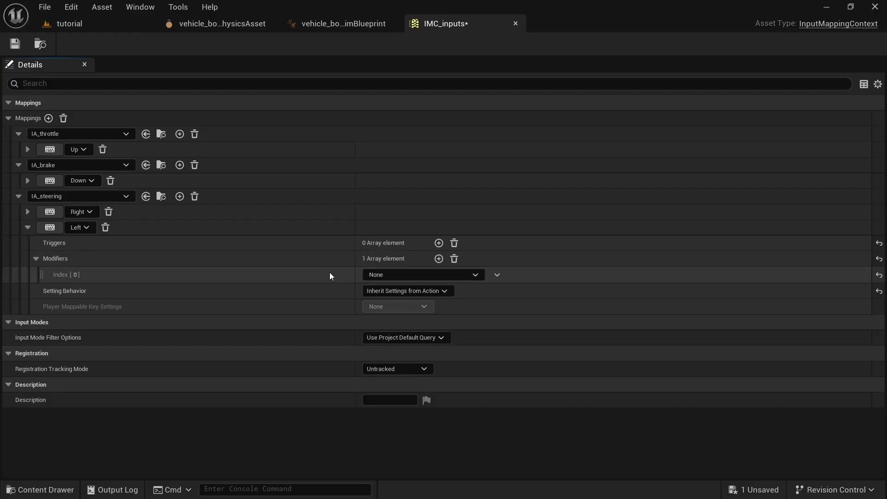
{"action": "left_click", "coordinate": [406, 275]}
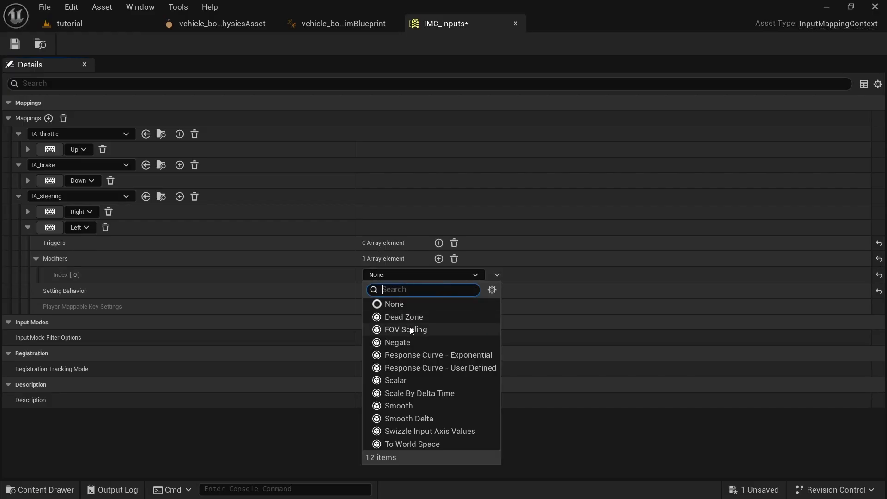
{"action": "left_click", "coordinate": [397, 342]}
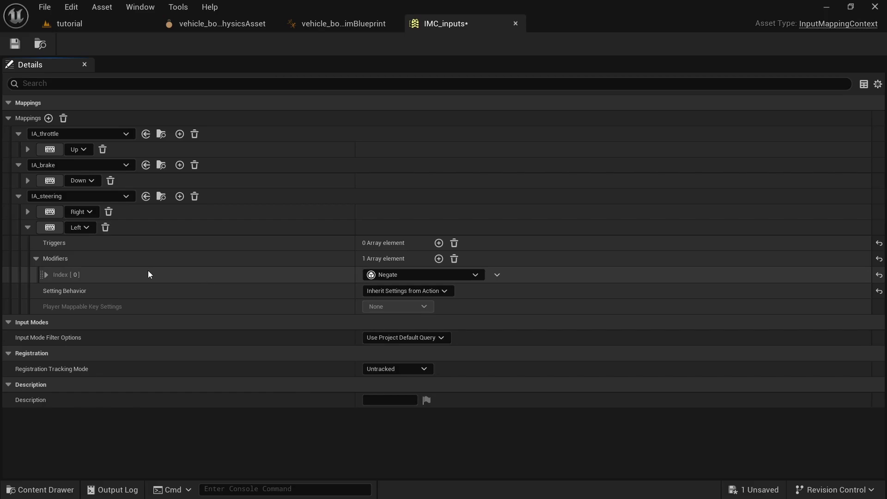
{"action": "left_click", "coordinate": [36, 259]}
{"action": "left_click", "coordinate": [27, 228]}
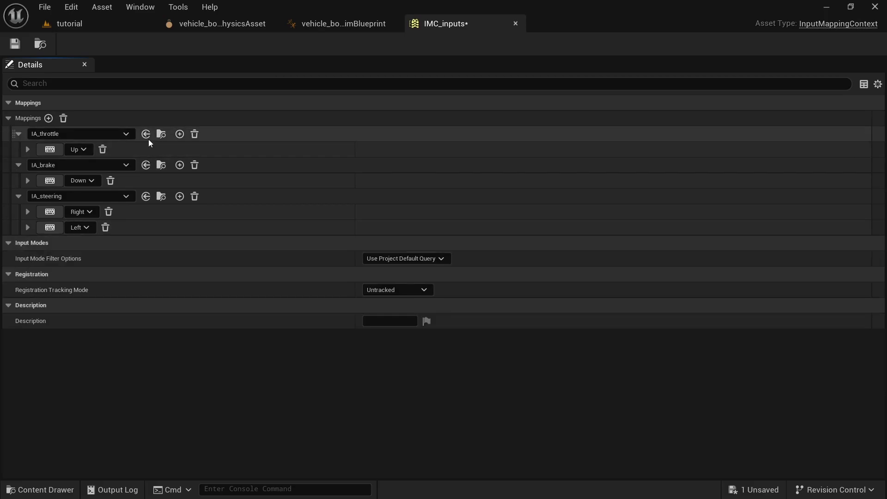
{"action": "left_click", "coordinate": [15, 44]}
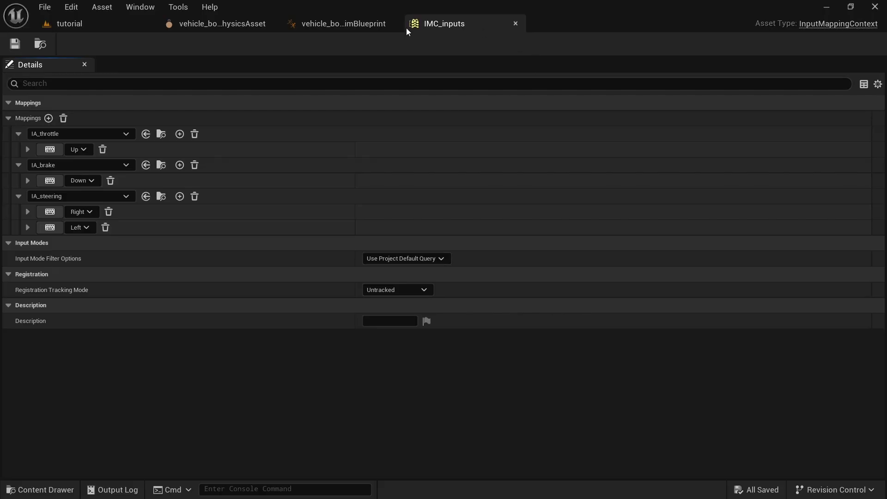
{"action": "left_click", "coordinate": [516, 24]}
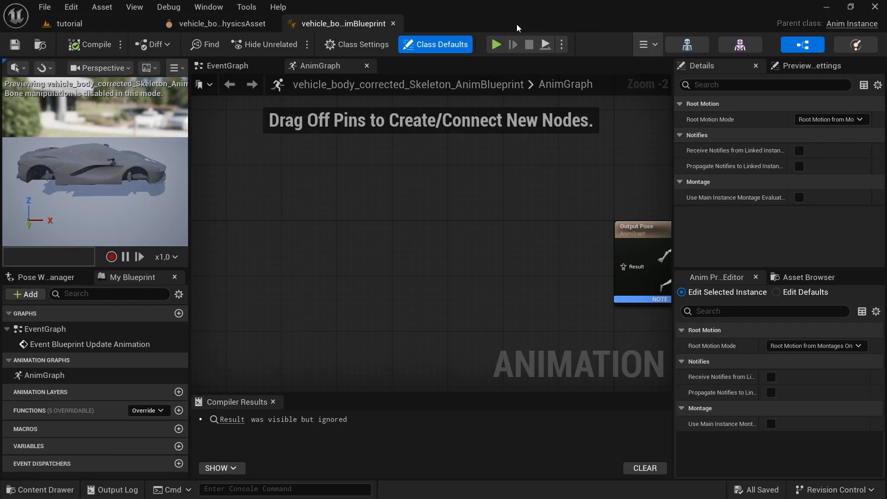
Return to the tutorial level and create a Player Controller Blueprint named PC_tutorial in the Content folder
{"action": "left_click", "coordinate": [69, 24]}
{"action": "left_click", "coordinate": [425, 359]}
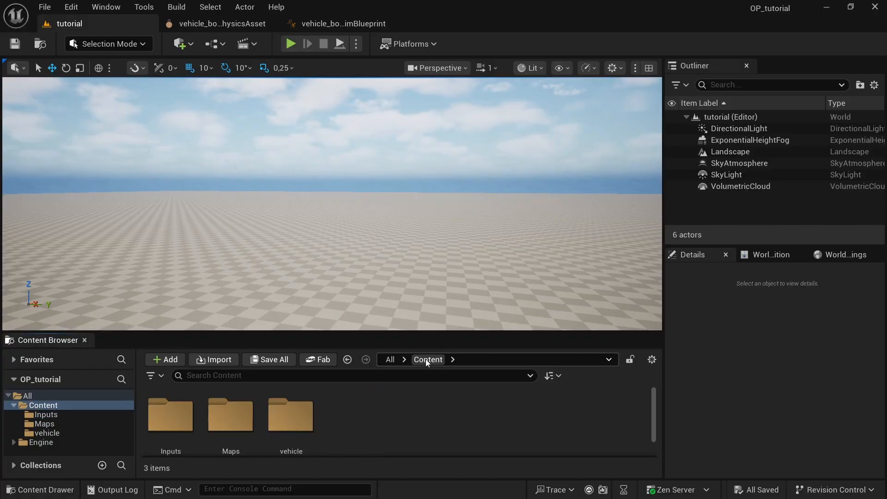
{"action": "right_click", "coordinate": [360, 409]}
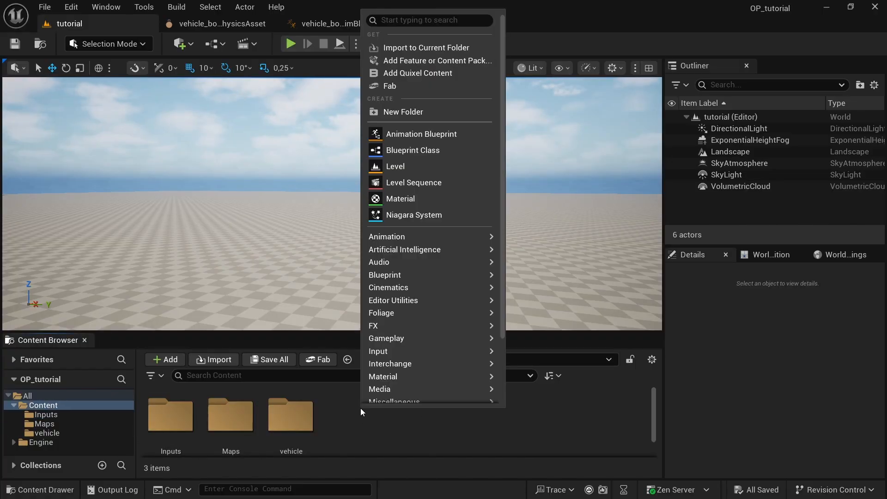
{"action": "left_click", "coordinate": [431, 148]}
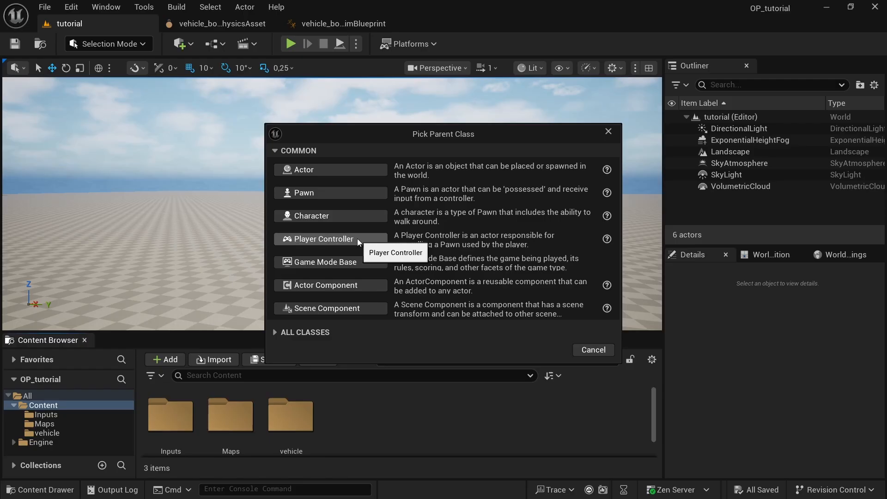
{"action": "left_click", "coordinate": [308, 240]}
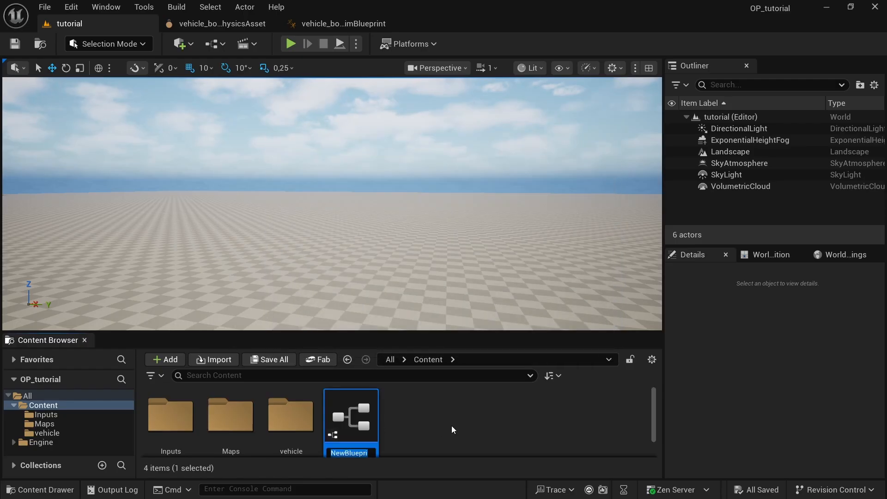
{"action": "type", "text": "PC_"}
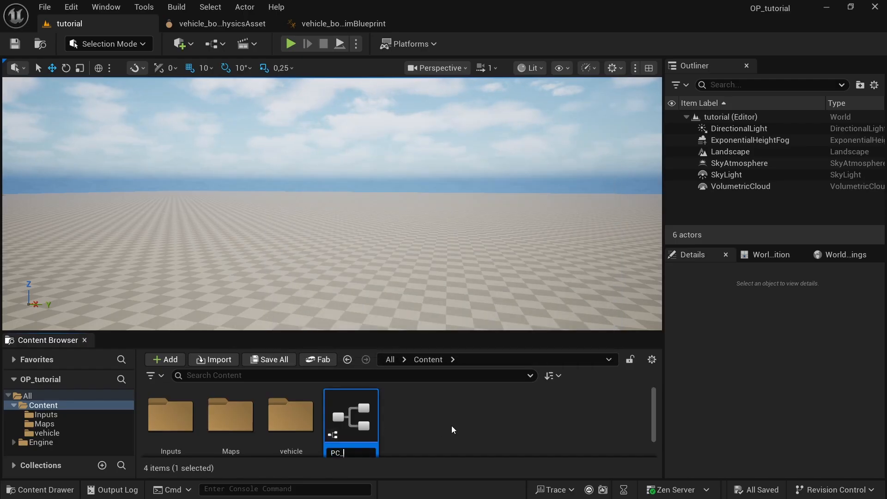
{"action": "type", "text": "tutori"}
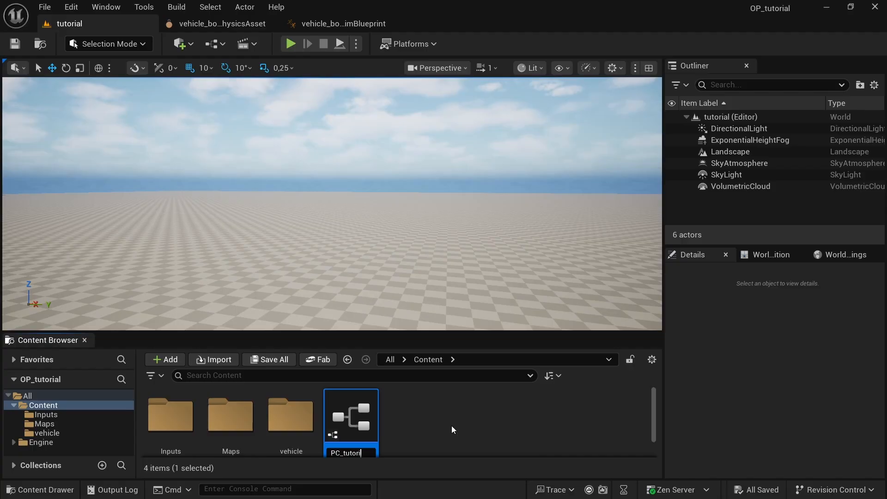
{"action": "type", "text": "al"}
{"action": "key", "text": "Return"}
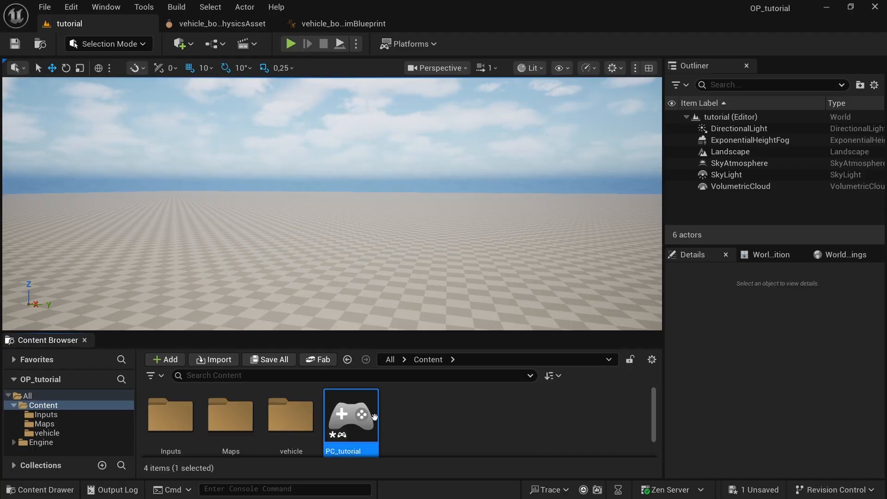
Open PC_tutorial's Event Graph and move the Event Tick node farther below Event BeginPlay
{"action": "left_click", "coordinate": [459, 67]}
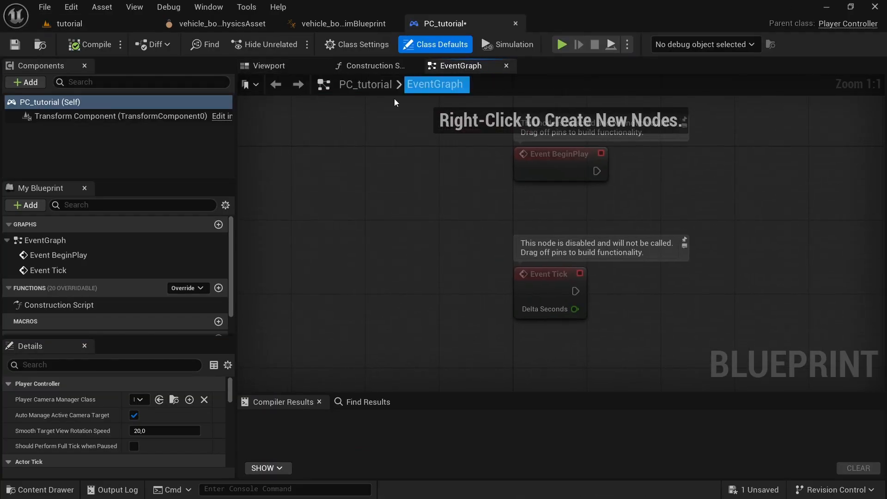
{"action": "scroll", "coordinate": [406, 215], "scroll_direction": "down", "scroll_amount": 2}
{"action": "middle_click_drag", "start_coordinate": [623, 245], "coordinate": [524, 258]}
{"action": "right_click_drag", "start_coordinate": [524, 258], "coordinate": [402, 246]}
{"action": "left_click_drag", "start_coordinate": [292, 268], "coordinate": [295, 365]}
{"action": "scroll", "coordinate": [291, 190], "scroll_direction": "up", "scroll_amount": 1}
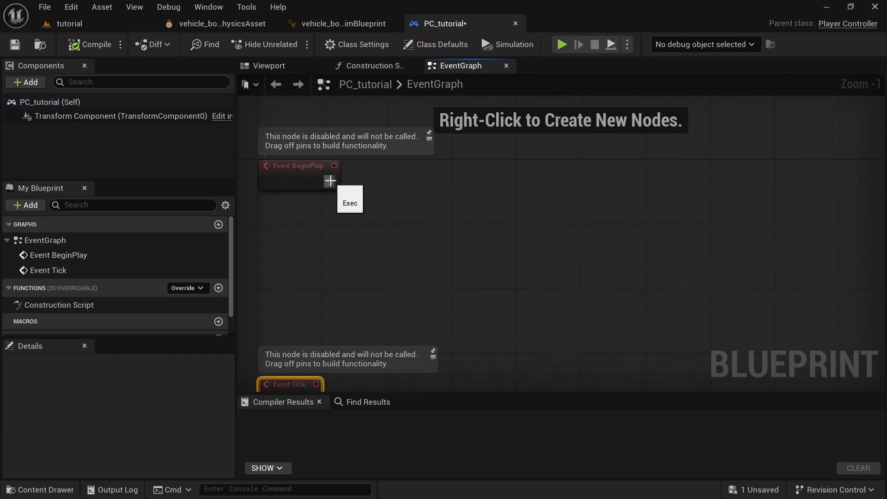
Add a Set Show Mouse Cursor node connected to the execution output of Event BeginPlay
{"action": "left_click_drag", "start_coordinate": [331, 181], "coordinate": [386, 183]}
{"action": "type", "text": "set"}
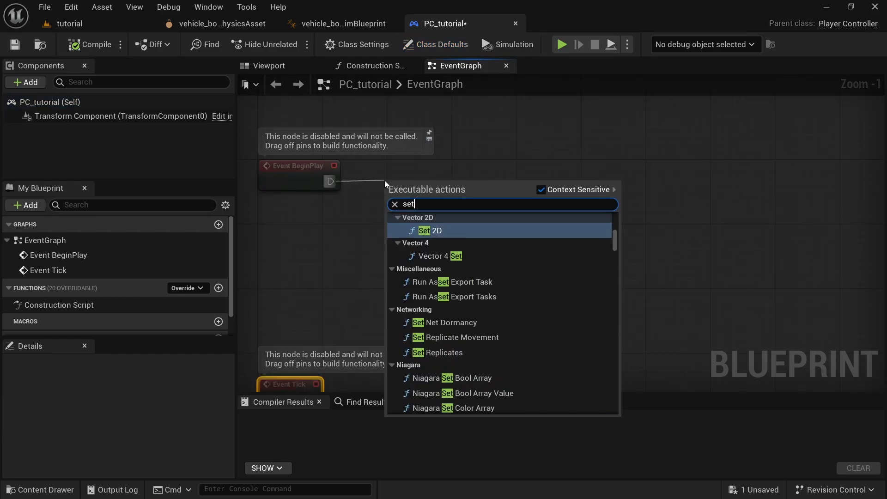
{"action": "type", "text": " show m"}
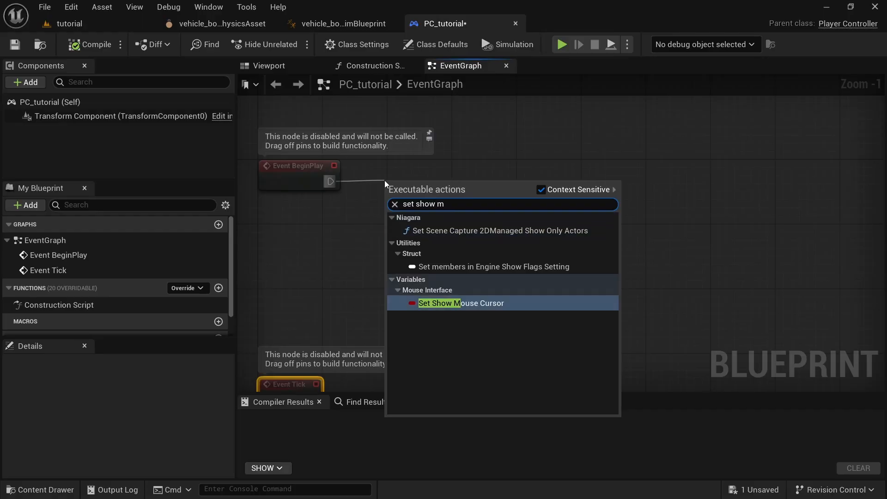
{"action": "type", "text": "ous"}
{"action": "key", "text": "Return"}
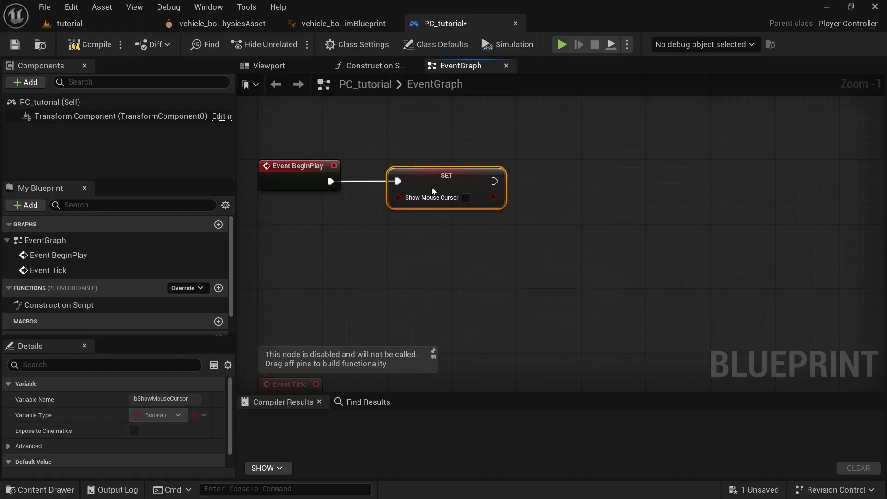
Add a Set Input Mode Game Only node following the Set Show Mouse Cursor node and align it with the chain
{"action": "left_click_drag", "start_coordinate": [494, 181], "coordinate": [556, 183]}
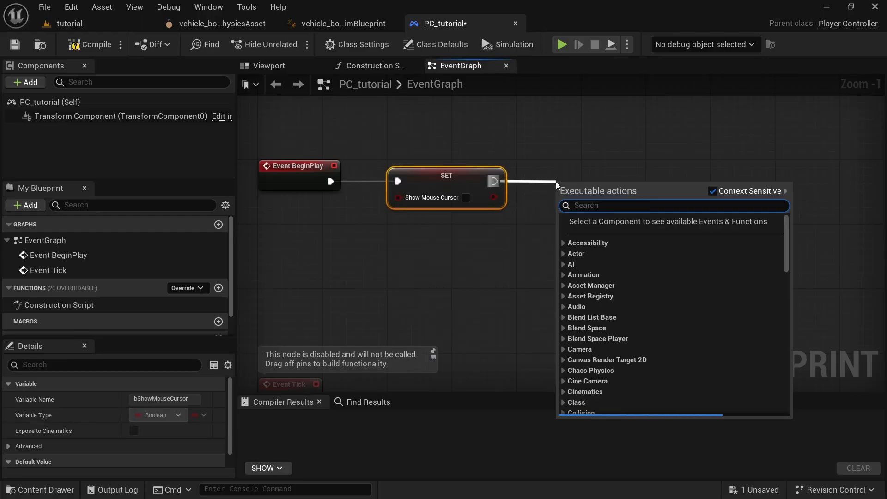
{"action": "type", "text": "input"}
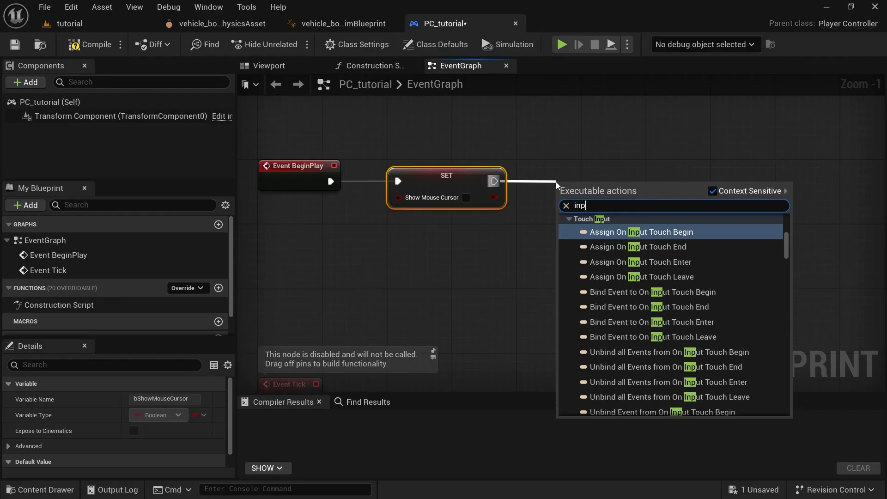
{"action": "key", "text": "BackSpace"}
{"action": "key", "text": "BackSpace"}
{"action": "key", "text": "BackSpace"}
{"action": "key", "text": "BackSpace"}
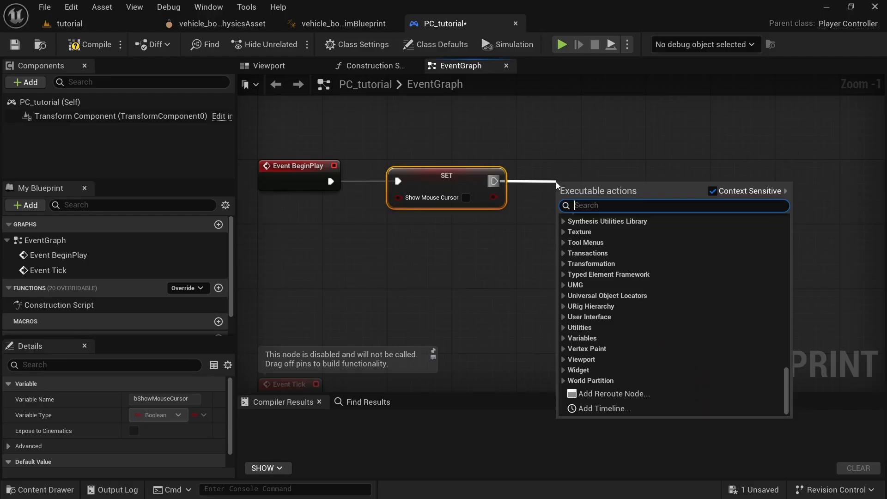
{"action": "type", "text": "set input"}
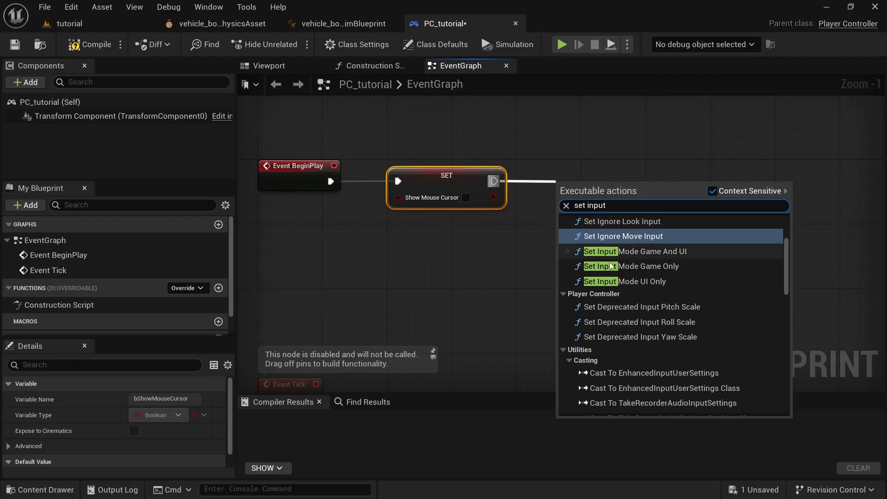
{"action": "left_click", "coordinate": [624, 266]}
{"action": "left_click_drag", "start_coordinate": [599, 184], "coordinate": [607, 168]}
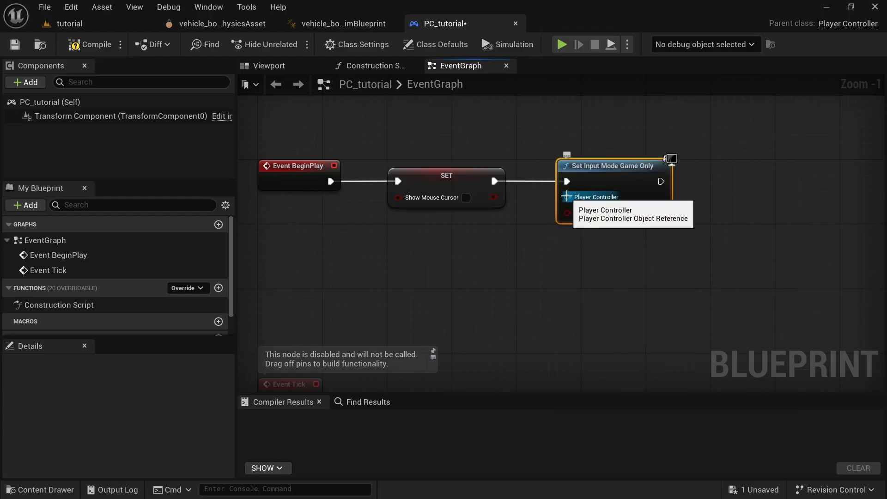
Connect a Self reference to the Player Controller input of the Set Input Mode Game Only node
{"action": "left_click_drag", "start_coordinate": [567, 197], "coordinate": [445, 228]}
{"action": "type", "text": "self"}
{"action": "key", "text": "Return"}
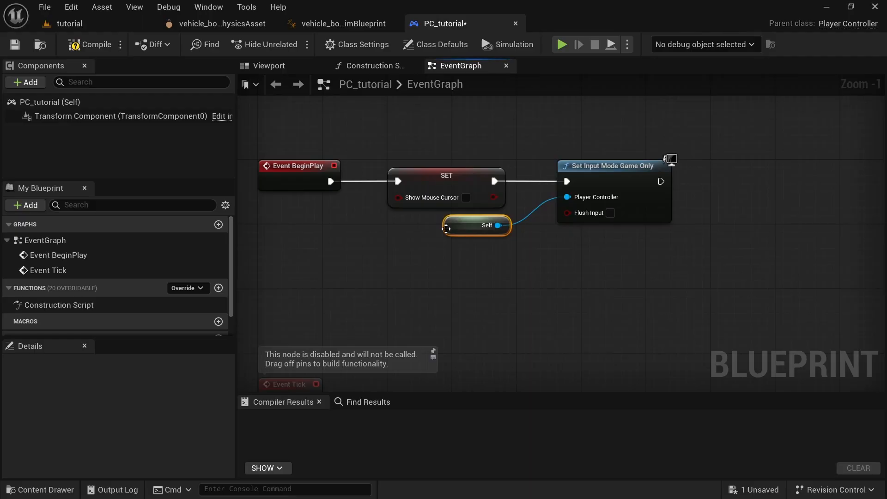
Compile PC_tutorial and add a Get EnhancedInputLocalPlayerSubsystem node without an input pin near the Set Input Mode Game Only node
{"action": "left_click", "coordinate": [107, 47]}
{"action": "right_click_drag", "start_coordinate": [590, 255], "coordinate": [330, 252]}
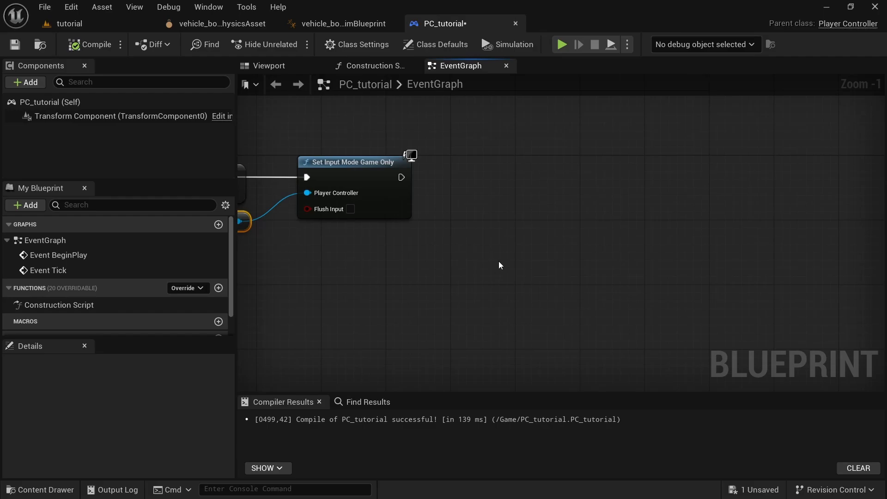
{"action": "right_click", "coordinate": [504, 243]}
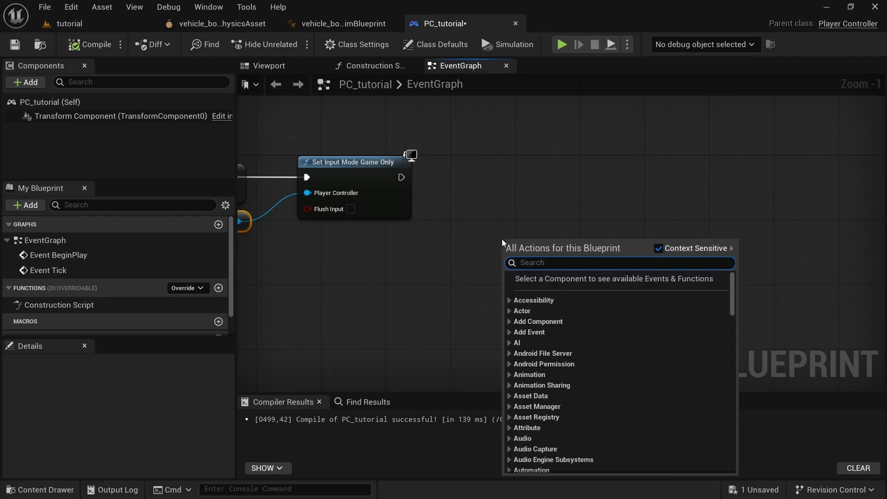
{"action": "type", "text": "enhanced"}
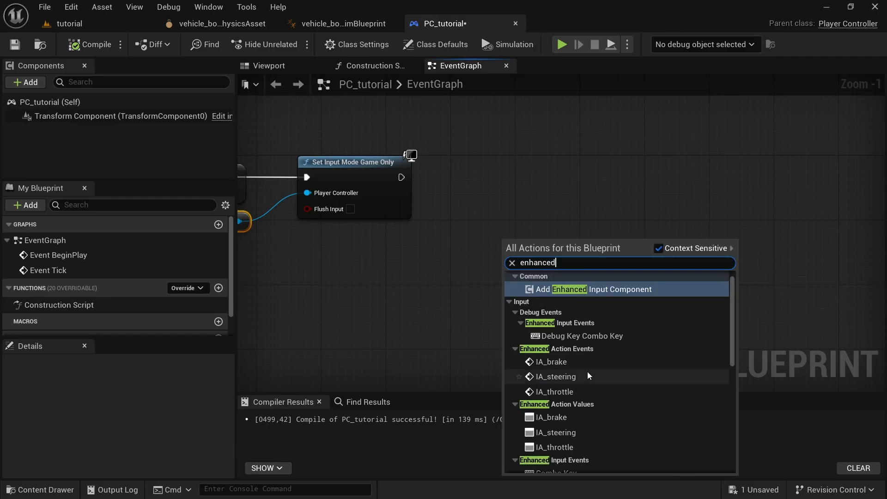
{"action": "scroll", "coordinate": [541, 346], "scroll_direction": "down", "scroll_amount": 5}
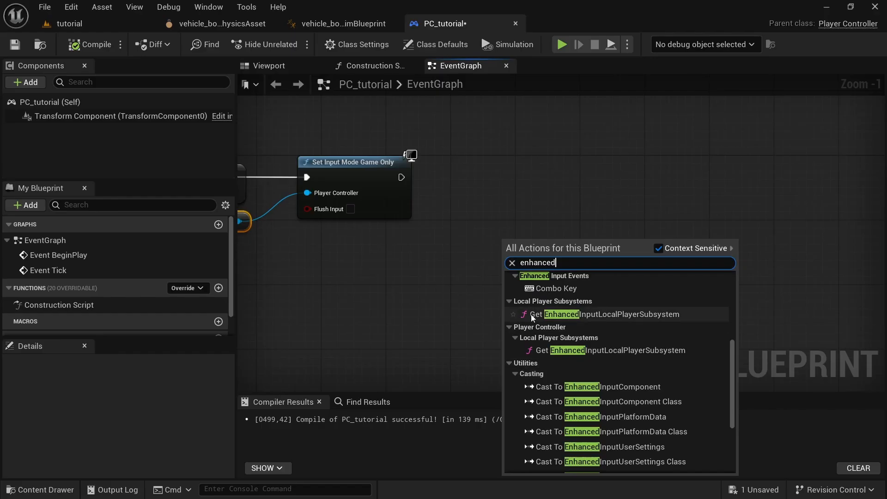
{"action": "left_click", "coordinate": [578, 314]}
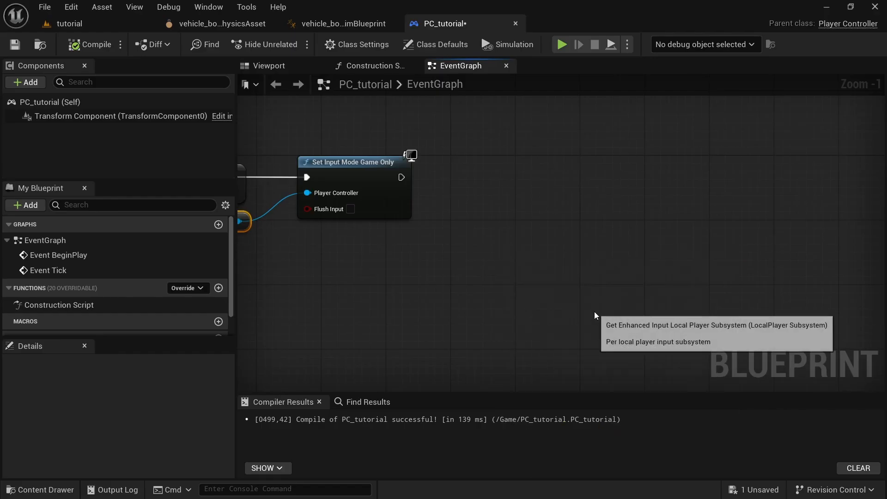
{"action": "left_click_drag", "start_coordinate": [552, 271], "coordinate": [482, 271]}
{"action": "key", "text": "ctrl+c"}
{"action": "key", "text": "ctrl+v"}
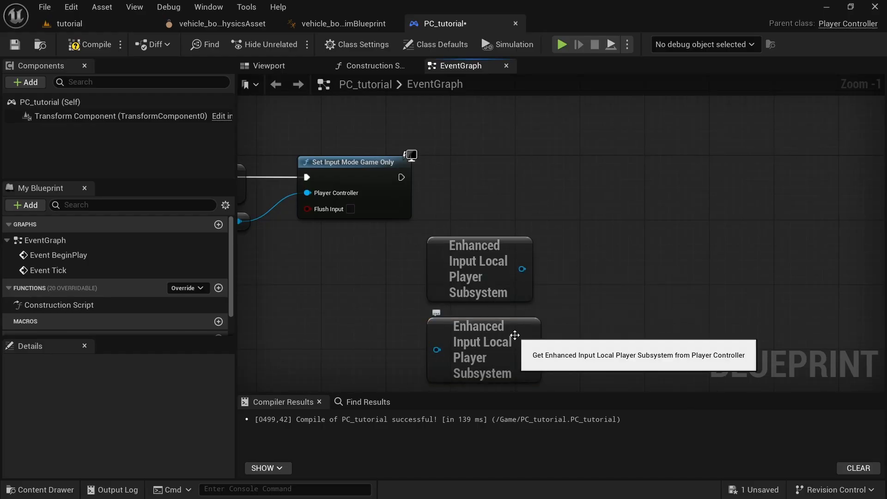
{"action": "key", "text": "Delete"}
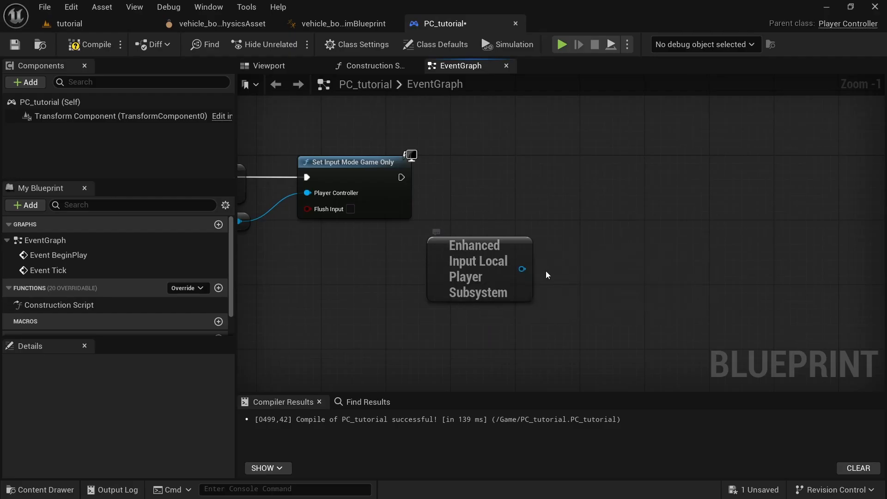
Add an Add Mapping Context node targeting the Enhanced Input subsystem and align it in the execution chain following Set Input Mode Game Only
{"action": "left_click_drag", "start_coordinate": [519, 269], "coordinate": [567, 207]}
{"action": "type", "text": "add mapping"}
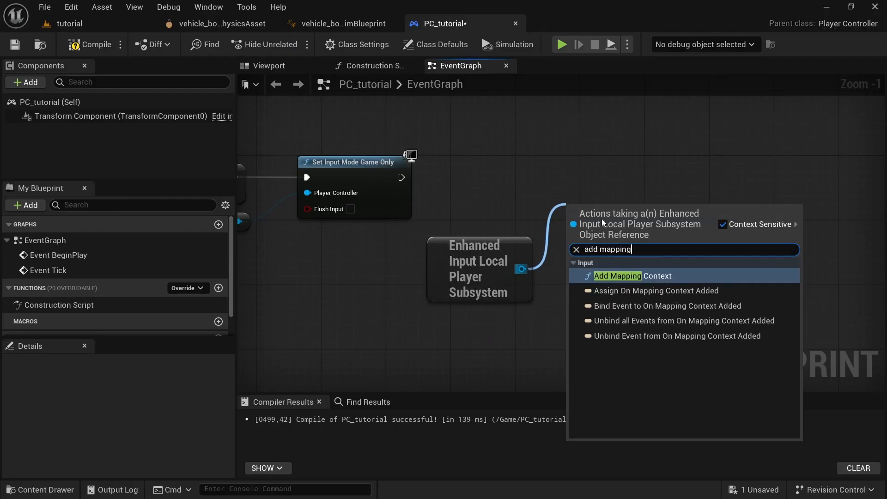
{"action": "left_click", "coordinate": [632, 275]}
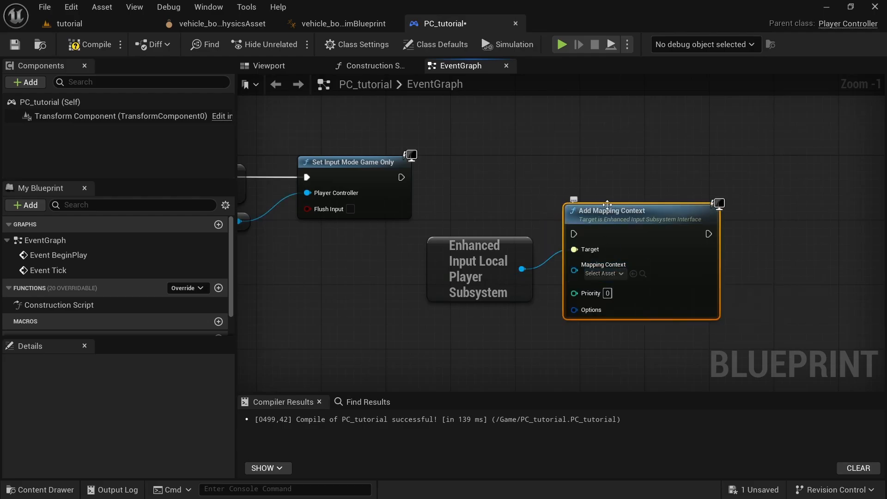
{"action": "left_click_drag", "start_coordinate": [610, 214], "coordinate": [401, 177]}
{"action": "left_click_drag", "start_coordinate": [651, 178], "coordinate": [652, 169]}
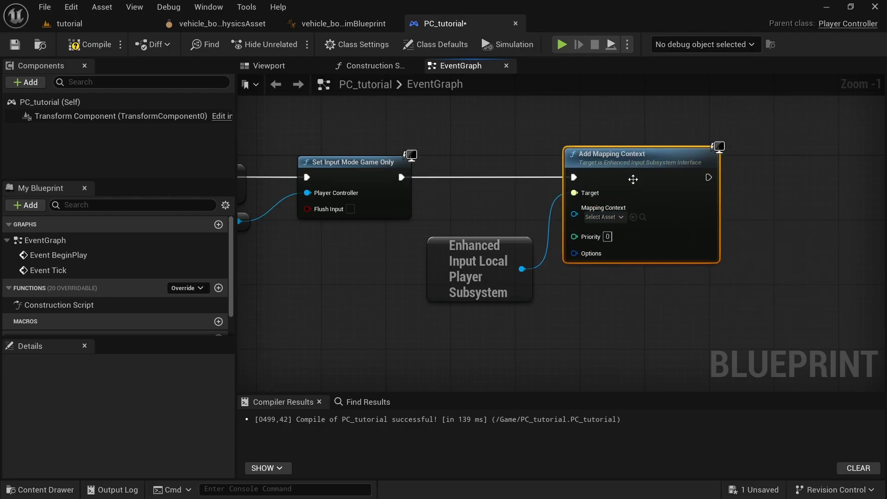
Set the Add Mapping Context node's Mapping Context to IMC_inputs and place the subsystem node beneath Set Input Mode Game Only
{"action": "left_click", "coordinate": [602, 216]}
{"action": "left_click", "coordinate": [669, 297]}
{"action": "left_click_drag", "start_coordinate": [484, 254], "coordinate": [370, 256]}
{"action": "scroll", "coordinate": [514, 200], "scroll_direction": "up", "scroll_amount": 1}
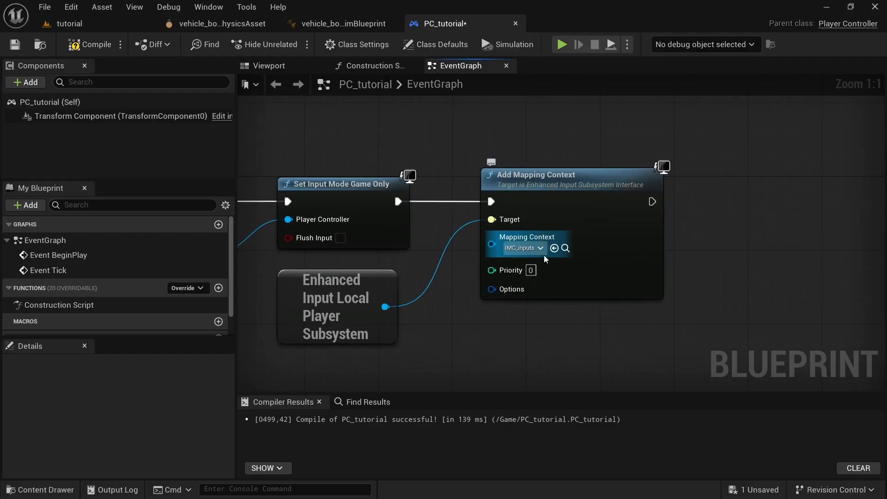
Compile and save PC_tutorial, and close it to return to the tutorial level
{"action": "left_click", "coordinate": [90, 45]}
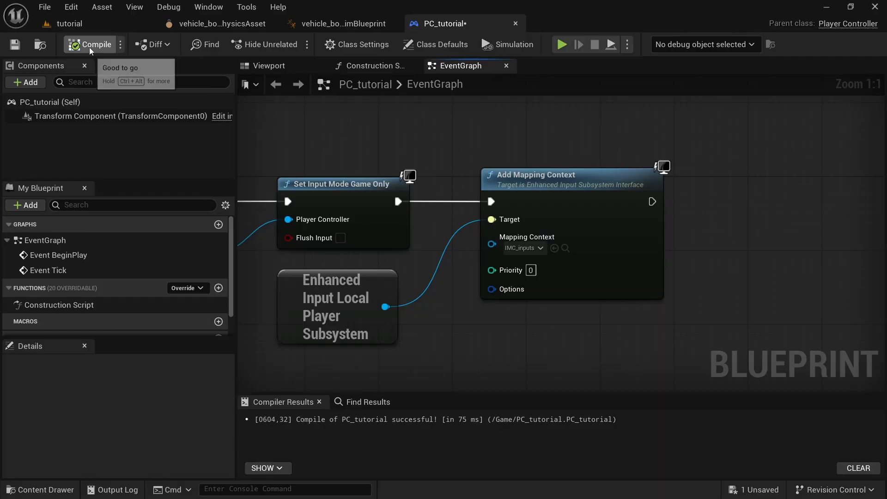
{"action": "left_click", "coordinate": [15, 44]}
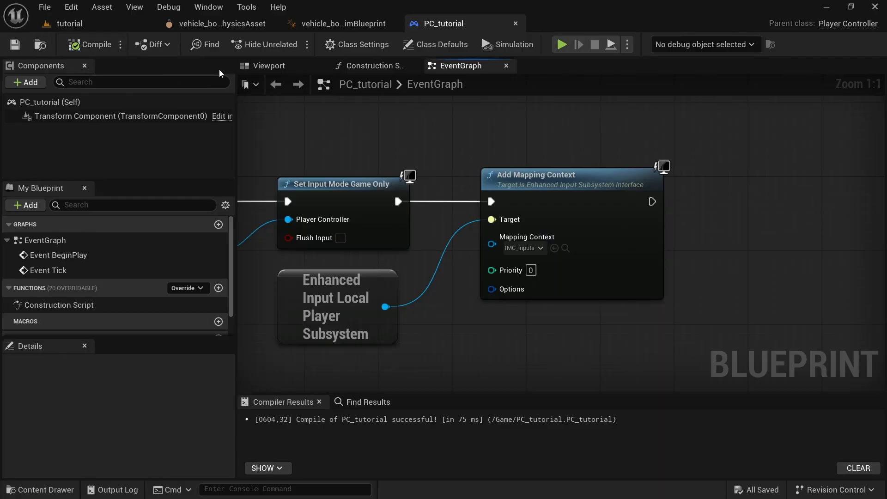
{"action": "left_click", "coordinate": [515, 23]}
{"action": "left_click", "coordinate": [80, 27]}
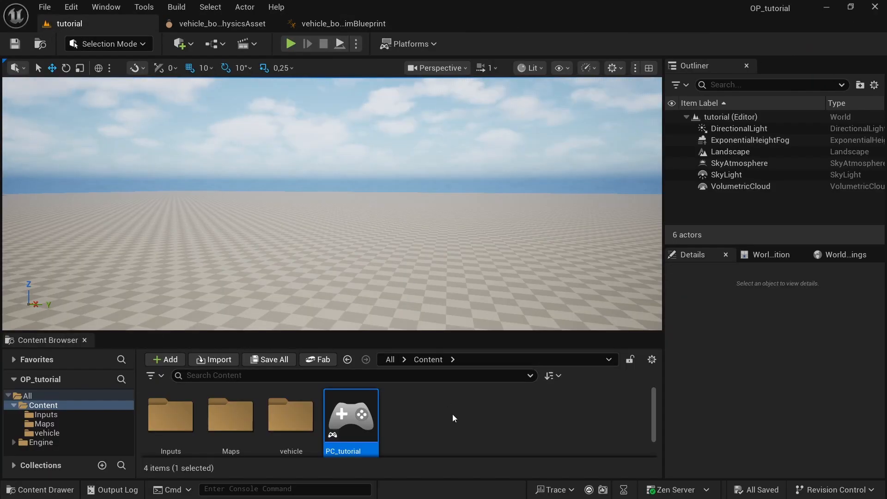
Create a Blueprint Class based on Game Mode Base in the Content folder and name it GM_tutorial
{"action": "right_click", "coordinate": [408, 417]}
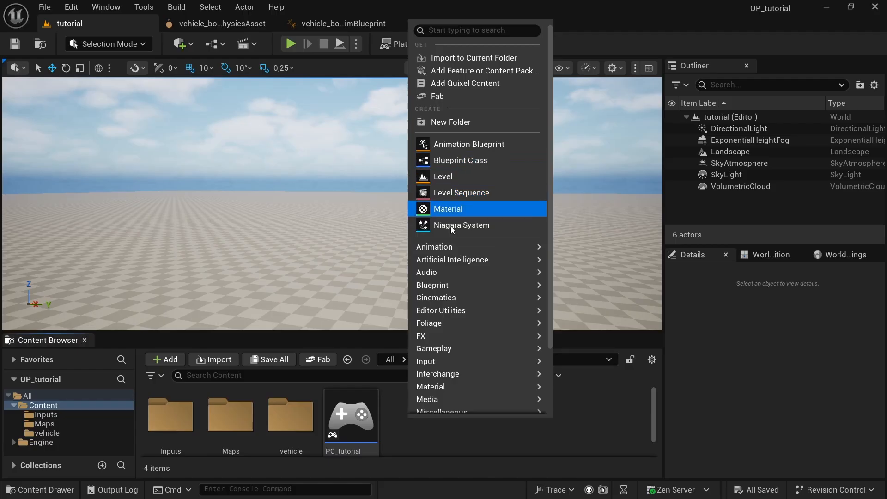
{"action": "left_click", "coordinate": [421, 434]}
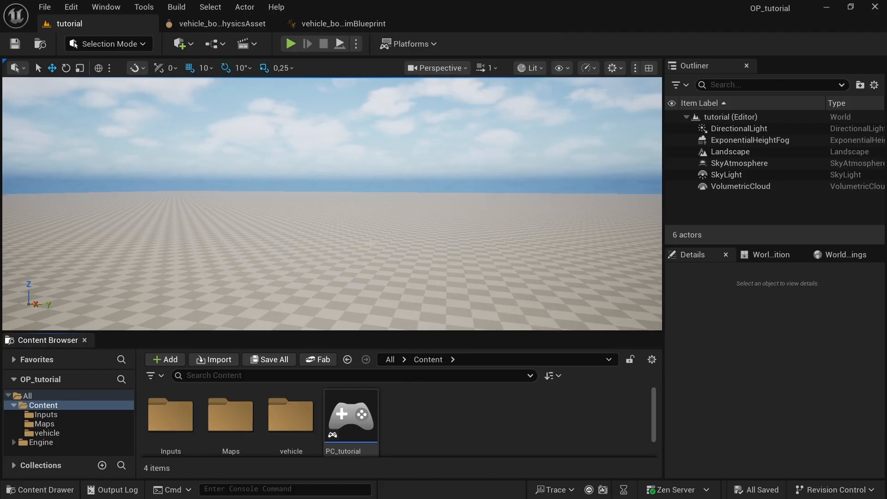
{"action": "right_click", "coordinate": [425, 425]}
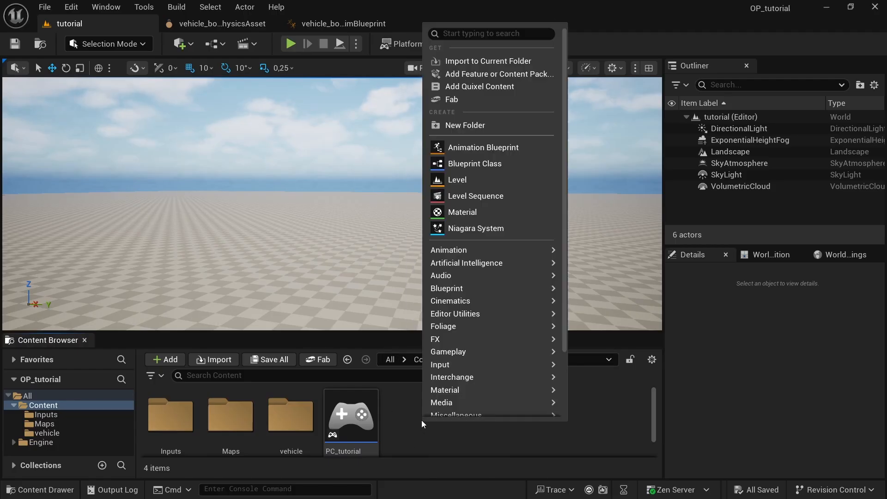
{"action": "left_click", "coordinate": [472, 166]}
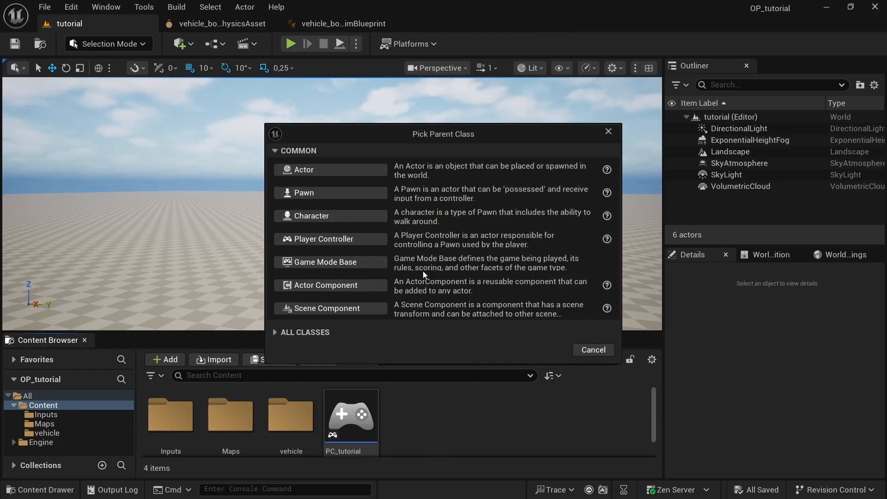
{"action": "left_click", "coordinate": [358, 263]}
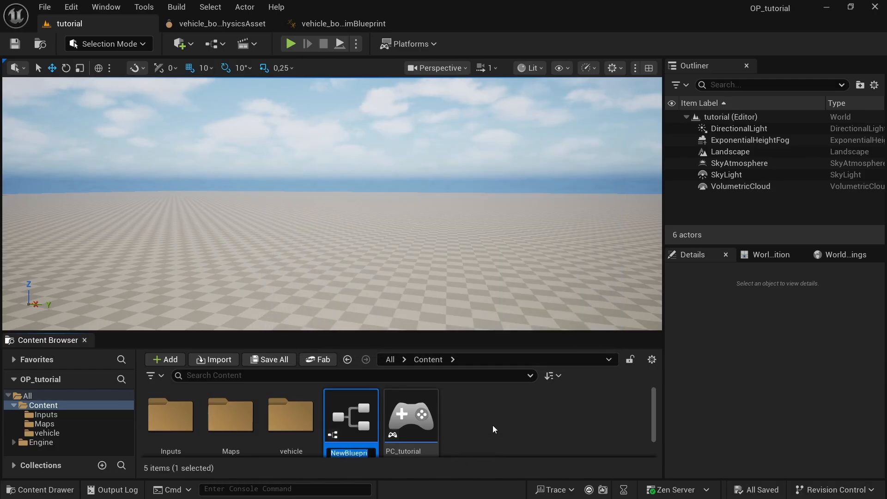
{"action": "type", "text": "GM_tutorial"}
{"action": "key", "text": "Return"}
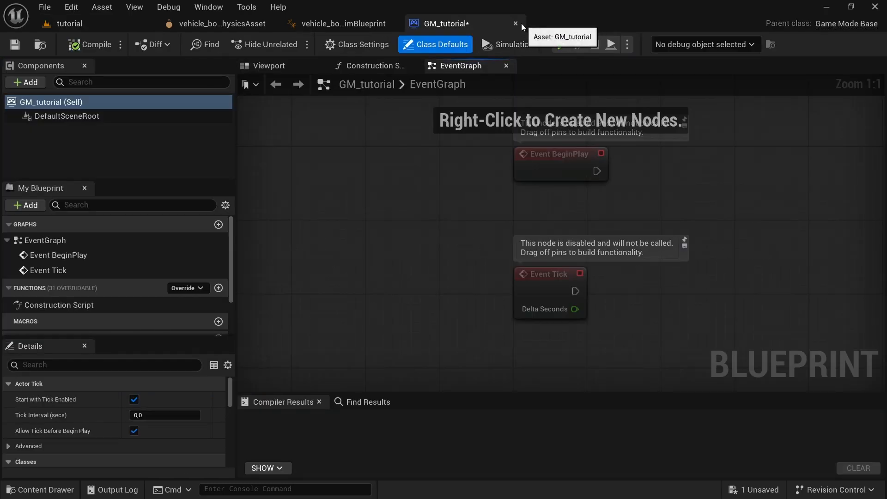
Reopen GM_tutorial to show only its class defaults and set the Player Controller Class to PC_tutorial
{"action": "left_click", "coordinate": [521, 23]}
{"action": "left_click", "coordinate": [111, 26]}
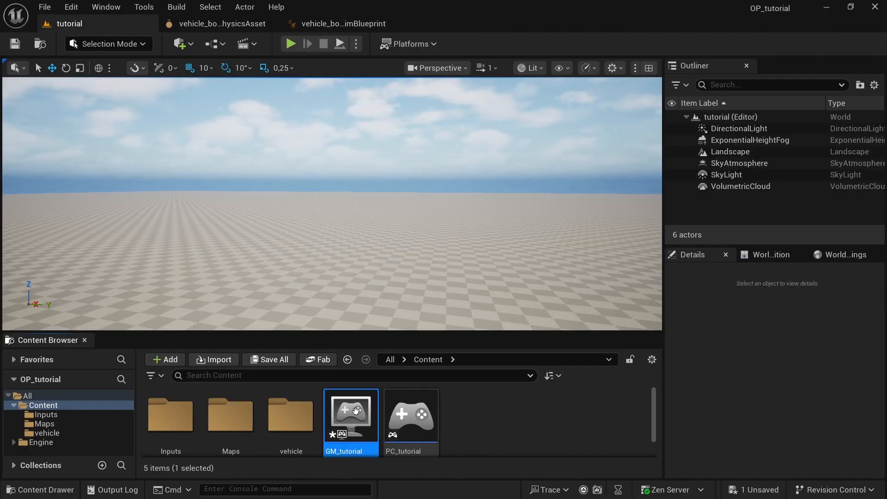
{"action": "double_click", "coordinate": [367, 415]}
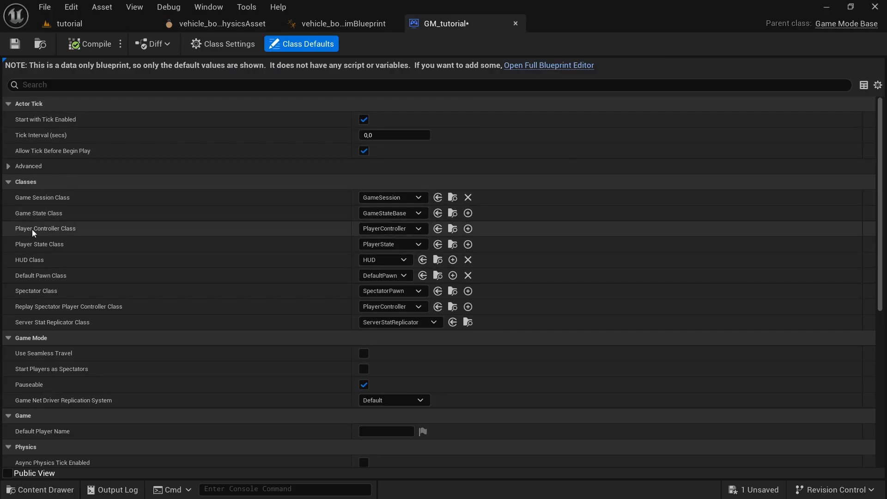
{"action": "left_click", "coordinate": [395, 231]}
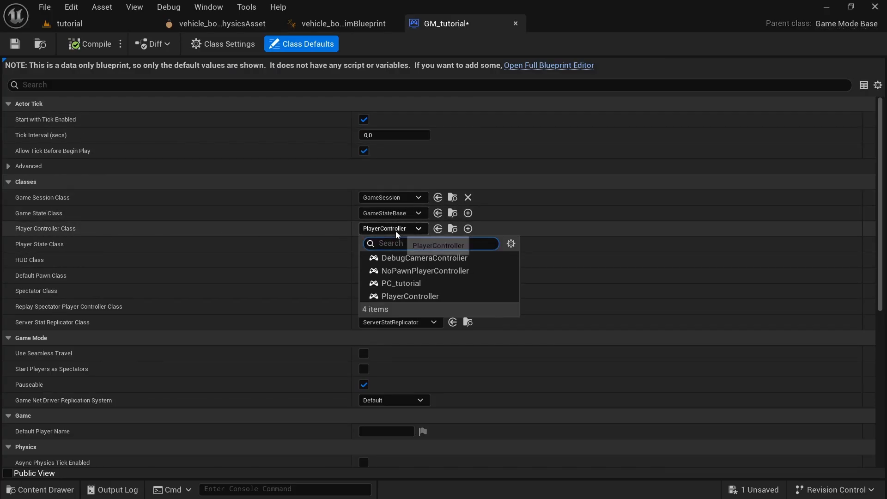
{"action": "left_click", "coordinate": [410, 284]}
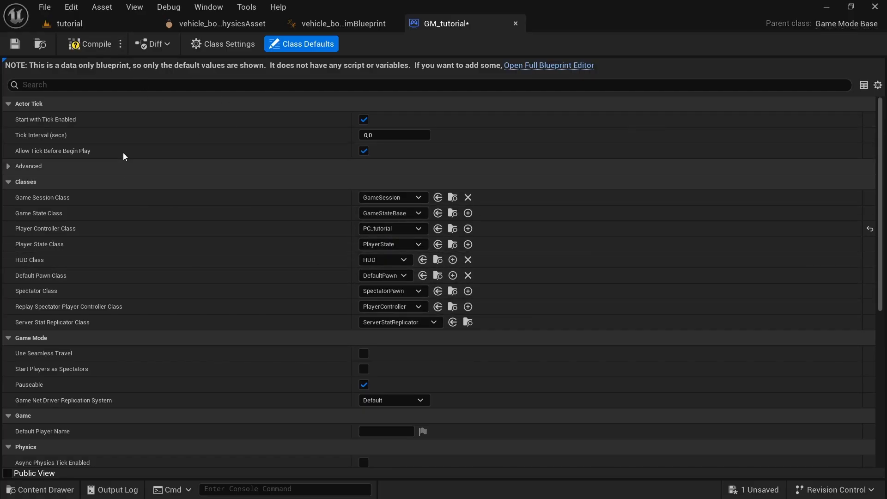
Compile and save GM_tutorial, and close it to return to the tutorial level
{"action": "left_click", "coordinate": [90, 43]}
{"action": "left_click", "coordinate": [15, 44]}
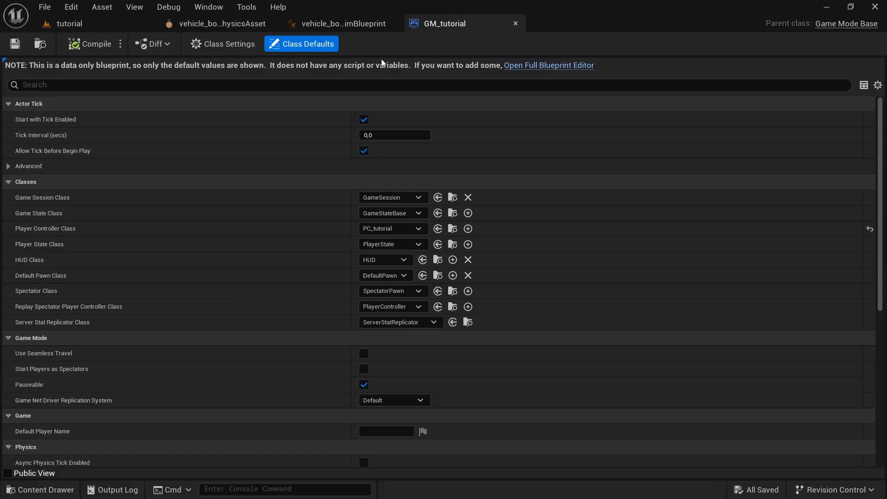
{"action": "left_click", "coordinate": [516, 23]}
{"action": "left_click", "coordinate": [134, 24]}
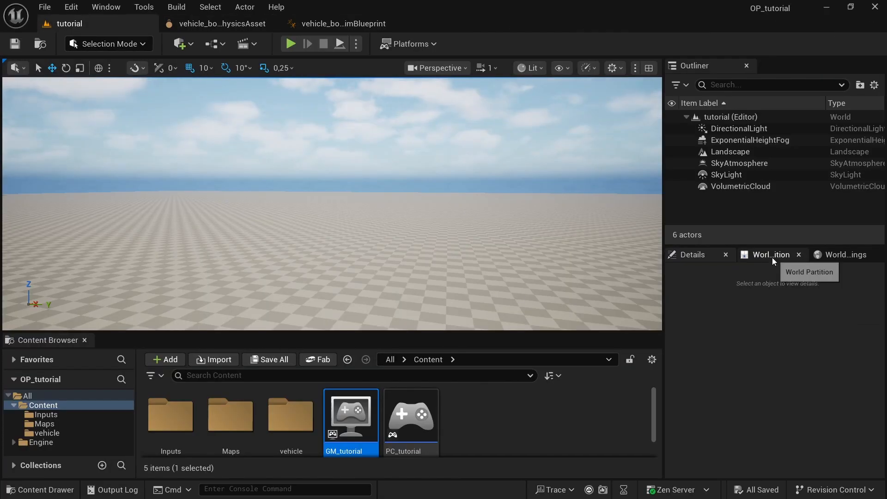
Set the GameMode Override in the level's World Settings to GM_tutorial
{"action": "left_click", "coordinate": [848, 256]}
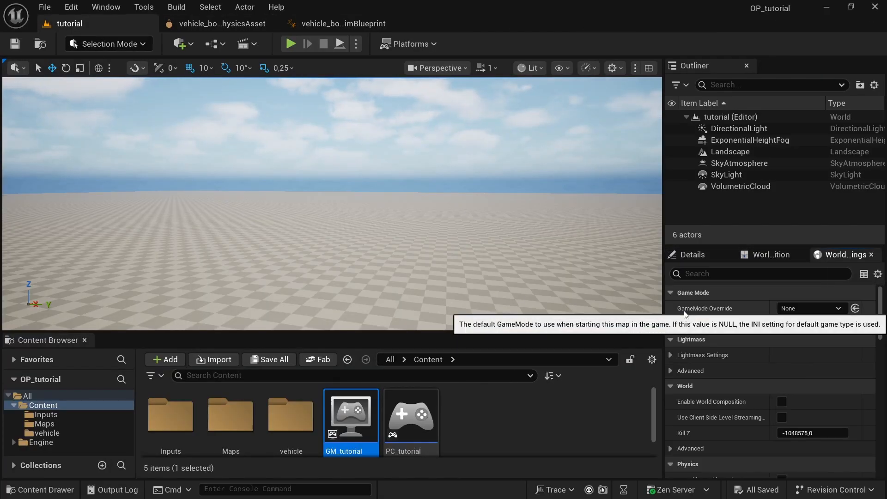
{"action": "left_click", "coordinate": [798, 309]}
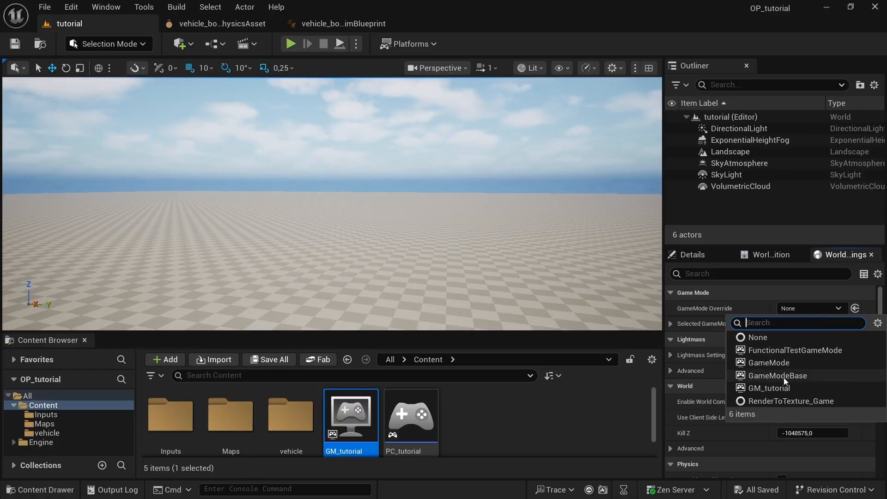
{"action": "left_click", "coordinate": [777, 389]}
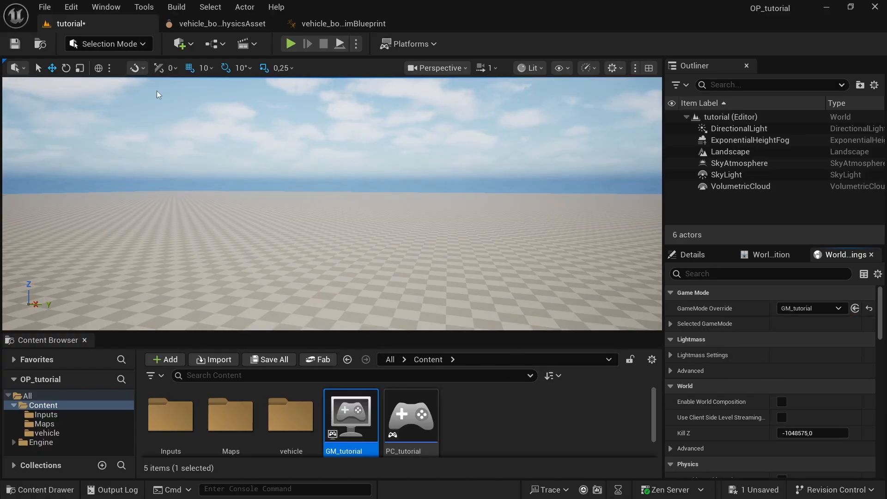
Place a Player Start actor in the tutorial level
{"action": "left_click", "coordinate": [179, 43]}
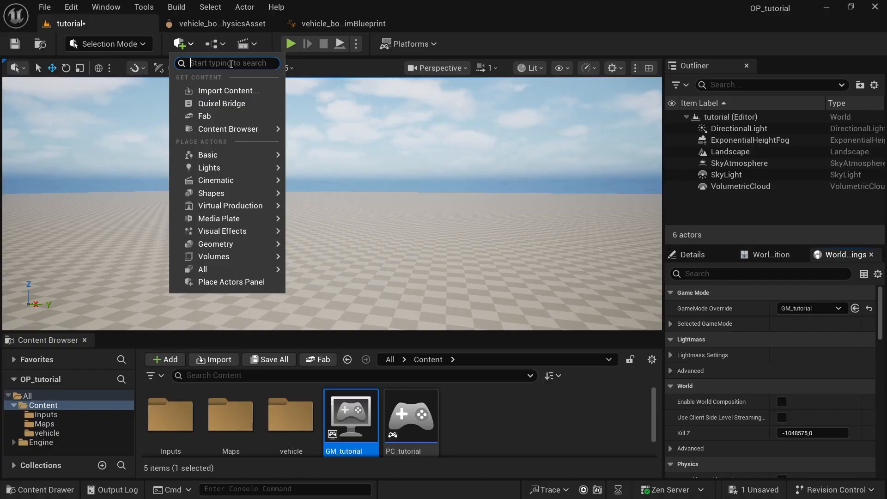
{"action": "type", "text": "player"}
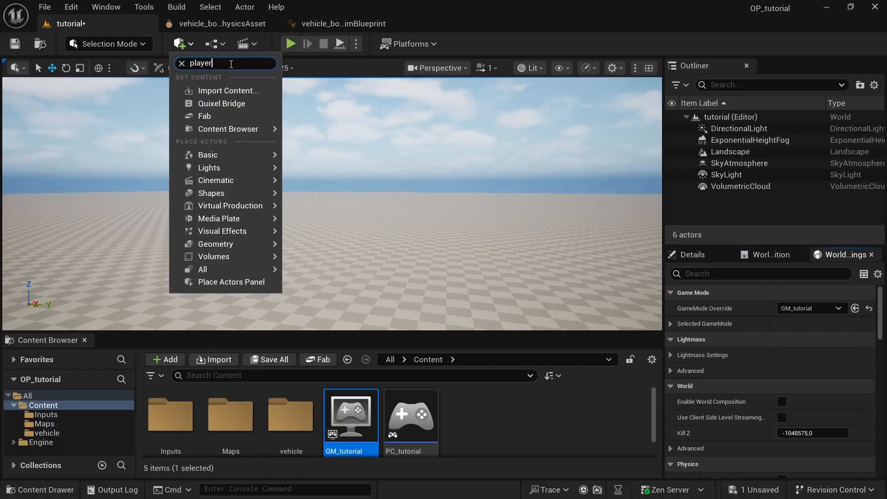
{"action": "left_click", "coordinate": [219, 91]}
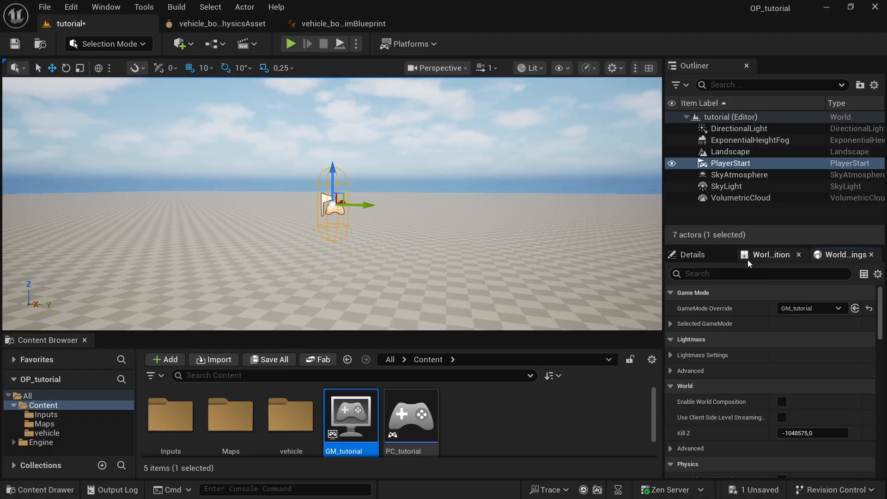
Reset the PlayerStart's location to the world origin and raise it to about 110 on Z, above the landscape
{"action": "left_click", "coordinate": [691, 255]}
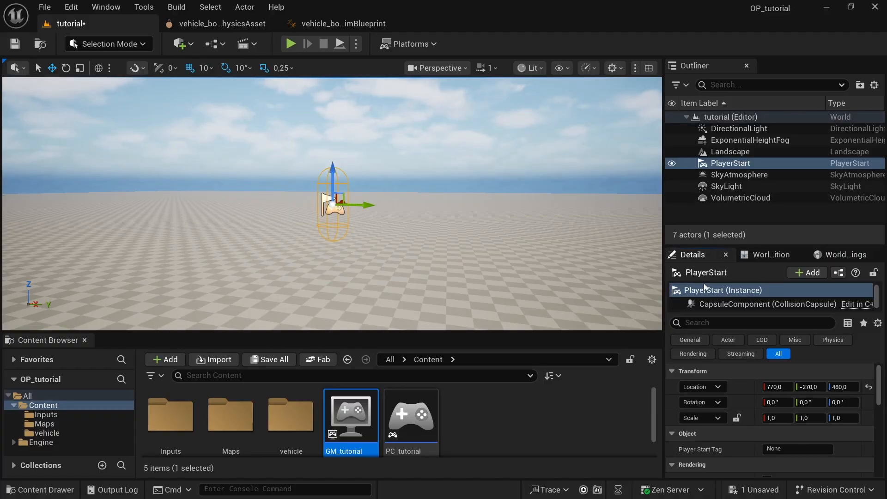
{"action": "left_click", "coordinate": [868, 388]}
{"action": "right_click_drag", "start_coordinate": [462, 208], "coordinate": [308, 275]}
{"action": "key", "text": "e"}
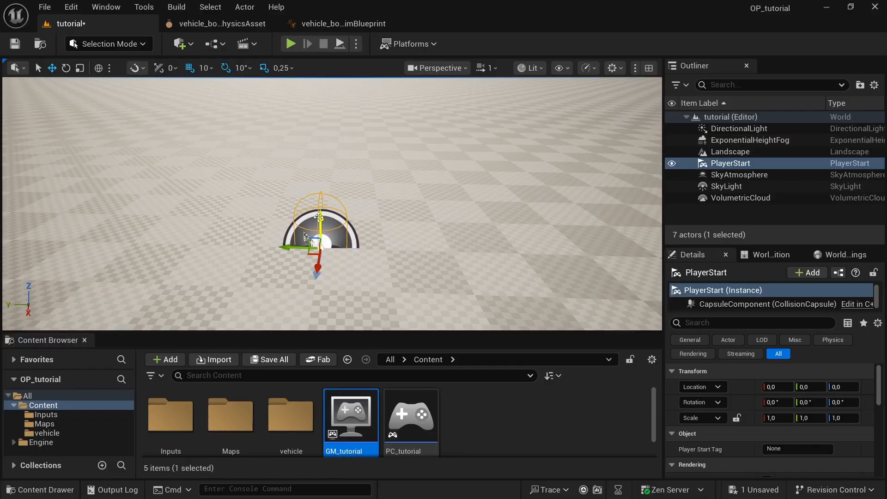
{"action": "left_click_drag", "start_coordinate": [320, 213], "coordinate": [319, 145]}
{"action": "key", "text": "a"}
{"action": "right_click_drag", "start_coordinate": [319, 146], "coordinate": [416, 118]}
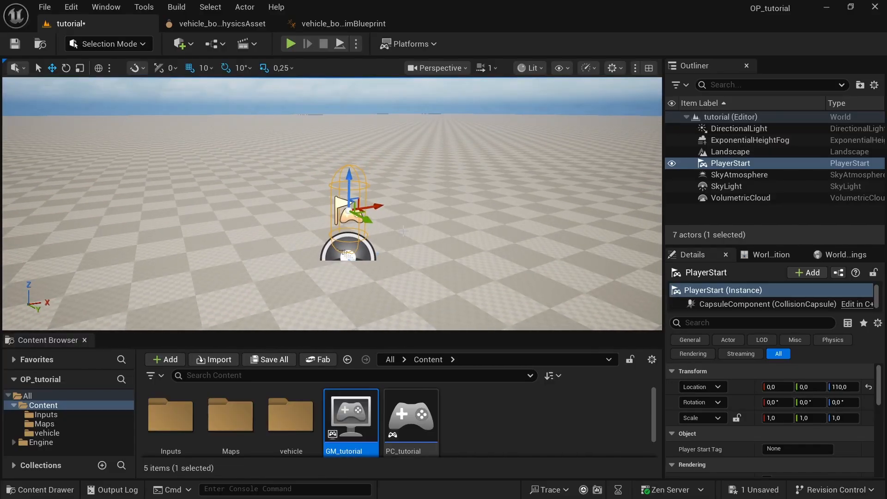
Save the level, and create a Blueprint class named BP_tutorial in the vehicle folder with WheeledVehiclePawn as its parent class
{"action": "left_click", "coordinate": [544, 385]}
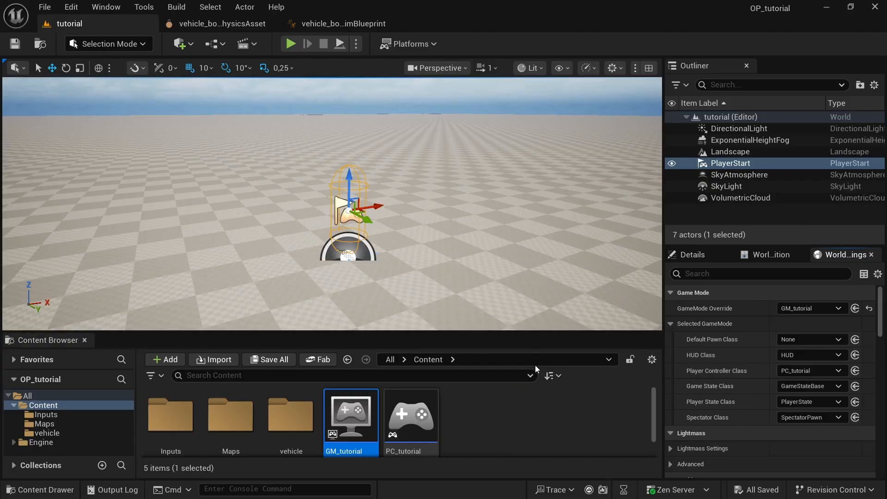
{"action": "double_click", "coordinate": [291, 416]}
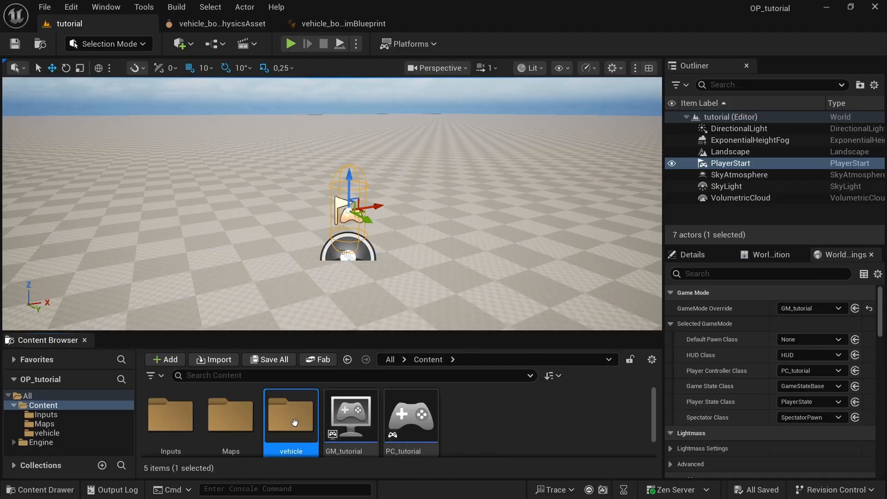
{"action": "scroll", "coordinate": [531, 429], "scroll_direction": "down", "scroll_amount": 1}
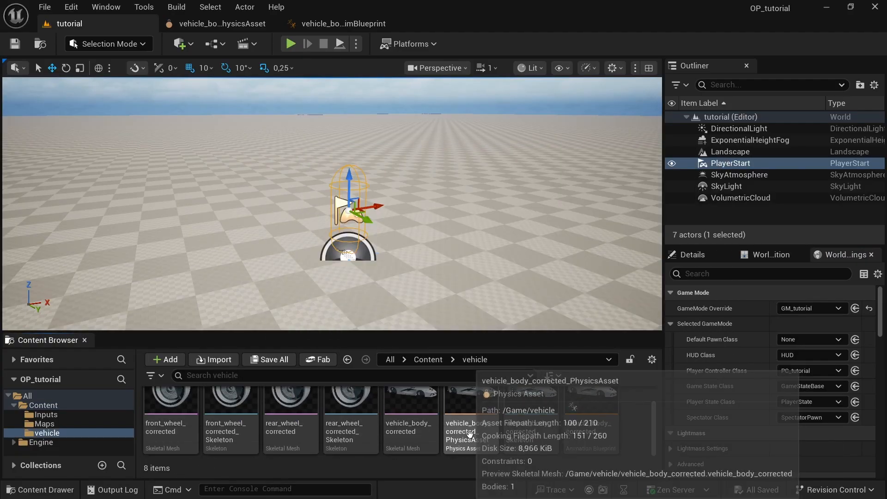
{"action": "right_click", "coordinate": [628, 436]}
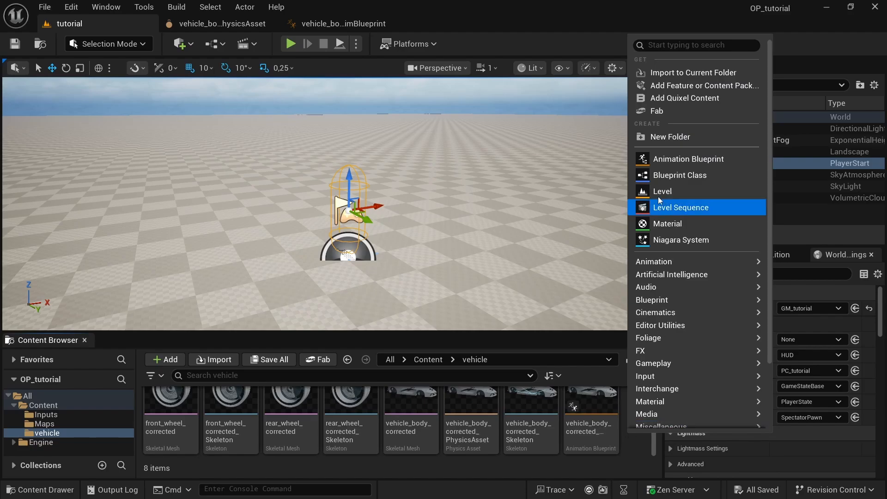
{"action": "left_click", "coordinate": [671, 179]}
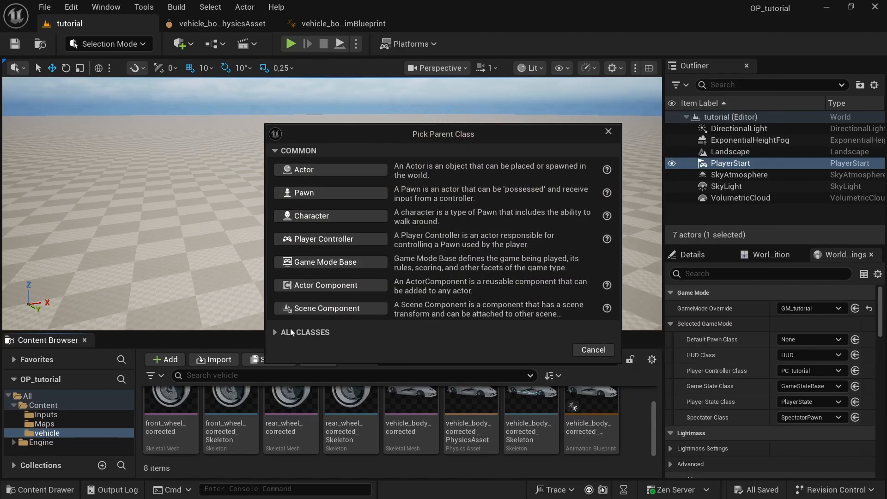
{"action": "left_click", "coordinate": [276, 333]}
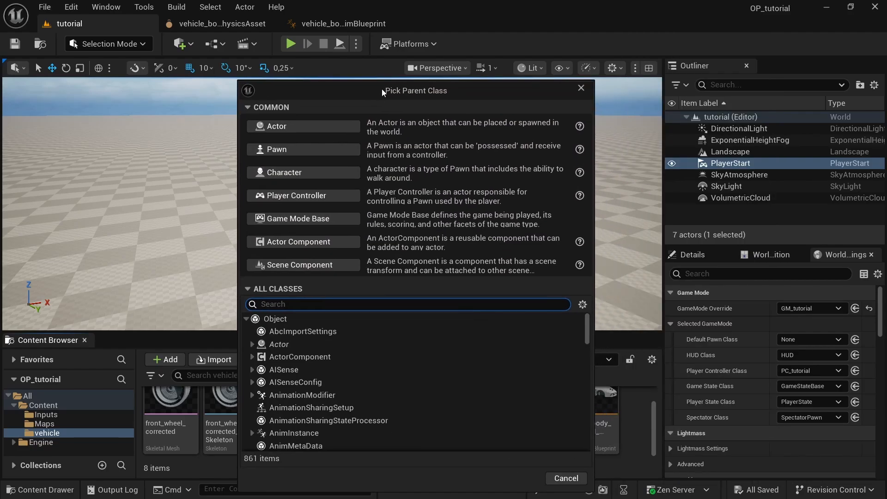
{"action": "type", "text": "wheeled"}
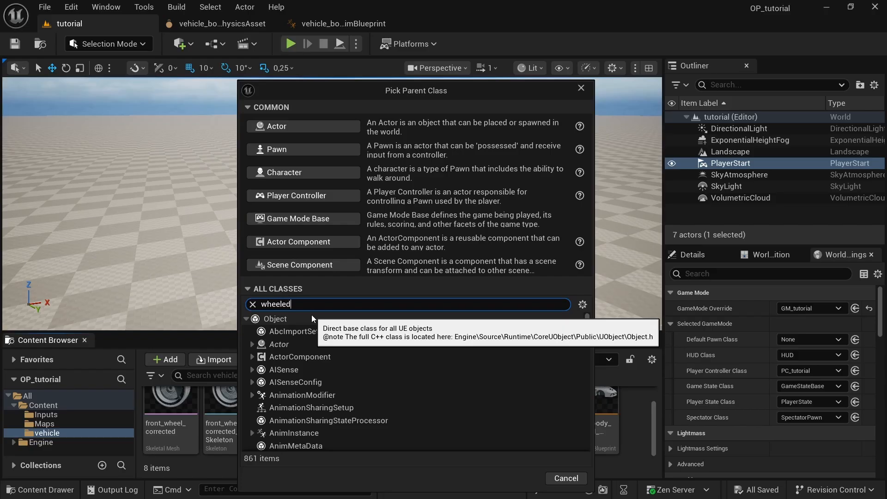
{"action": "left_click", "coordinate": [321, 357]}
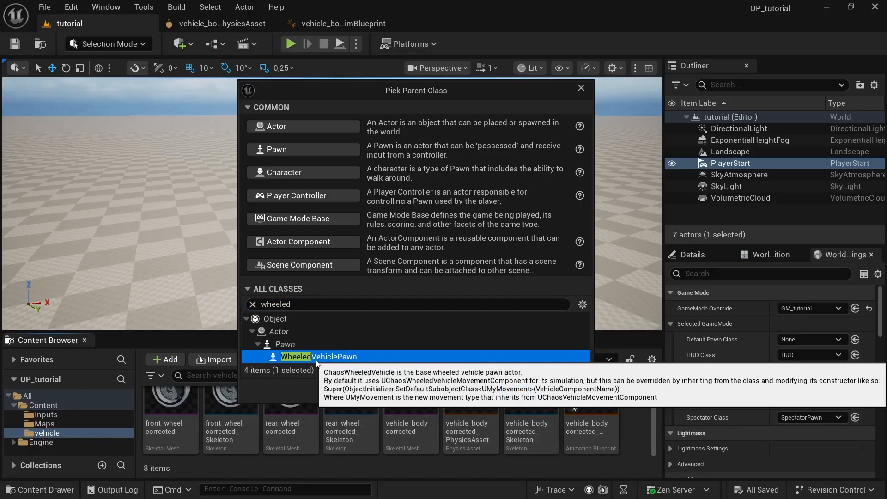
{"action": "left_click", "coordinate": [518, 390]}
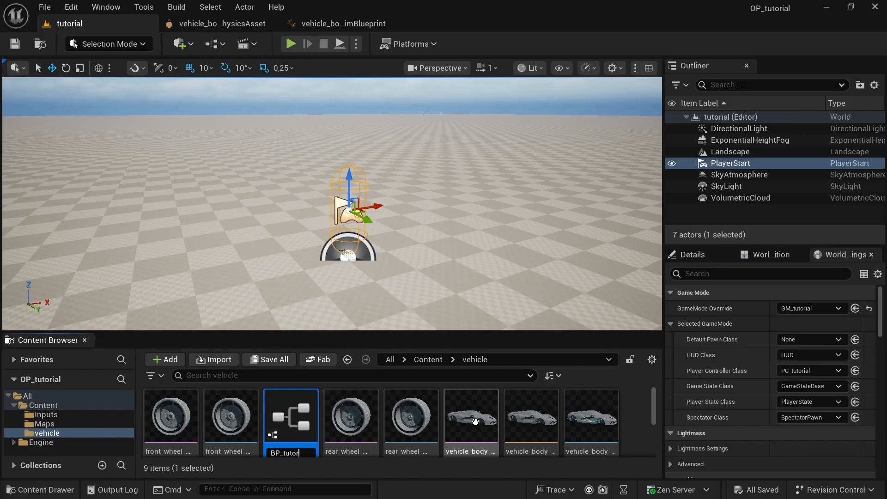
{"action": "type", "text": "BP_tutorial"}
{"action": "key", "text": "Return"}
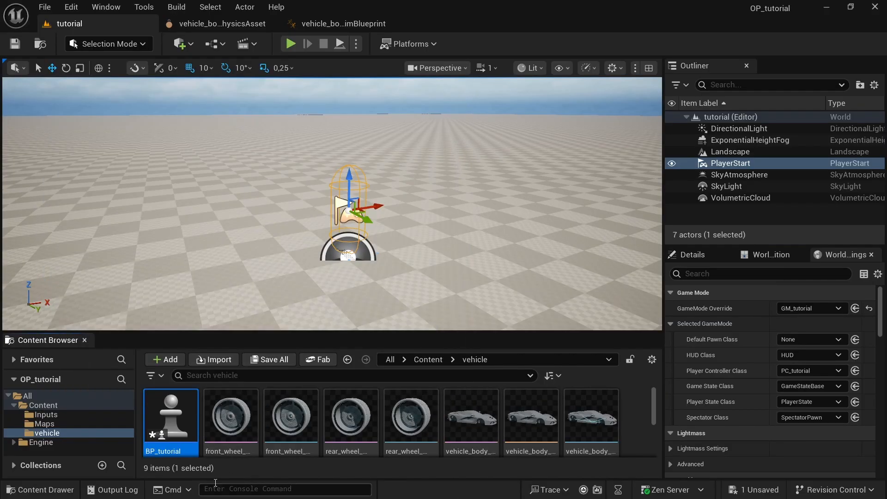
Open BP_tutorial in its editor, and create a ChaosVehicleWheel Blueprint class named BP_frontwheels in the vehicle folder
{"action": "double_click", "coordinate": [183, 429]}
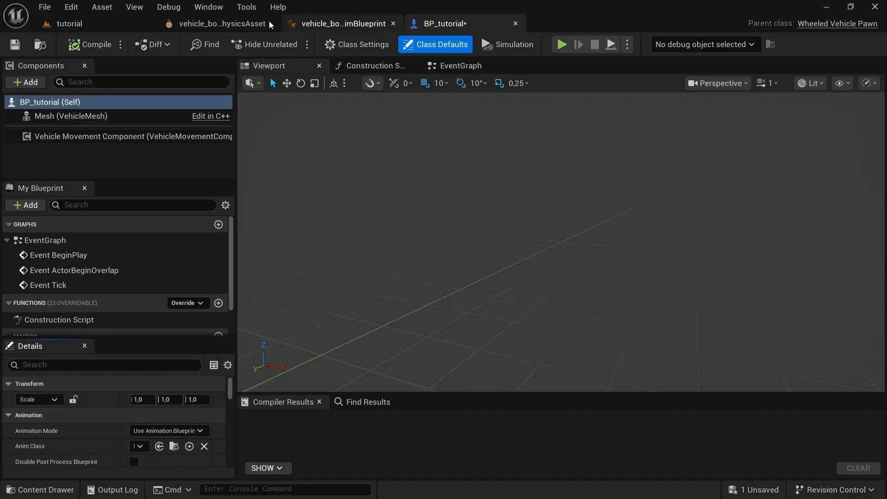
{"action": "left_click", "coordinate": [114, 21]}
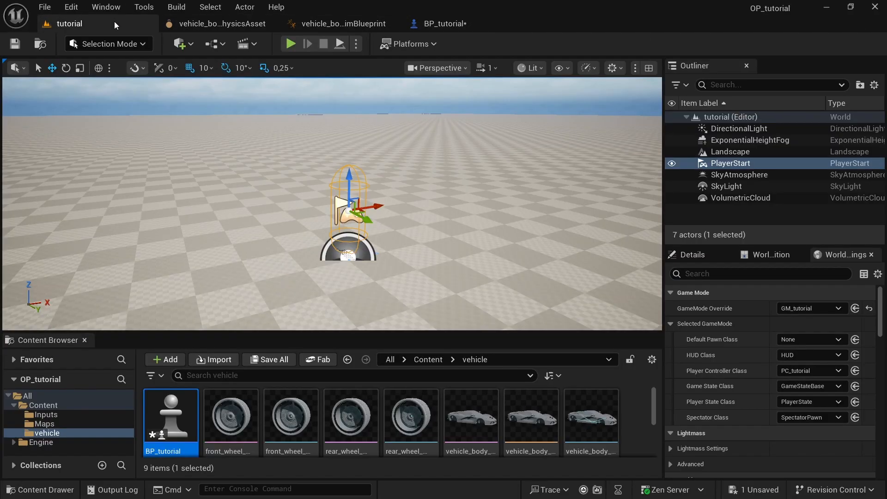
{"action": "right_click", "coordinate": [625, 432]}
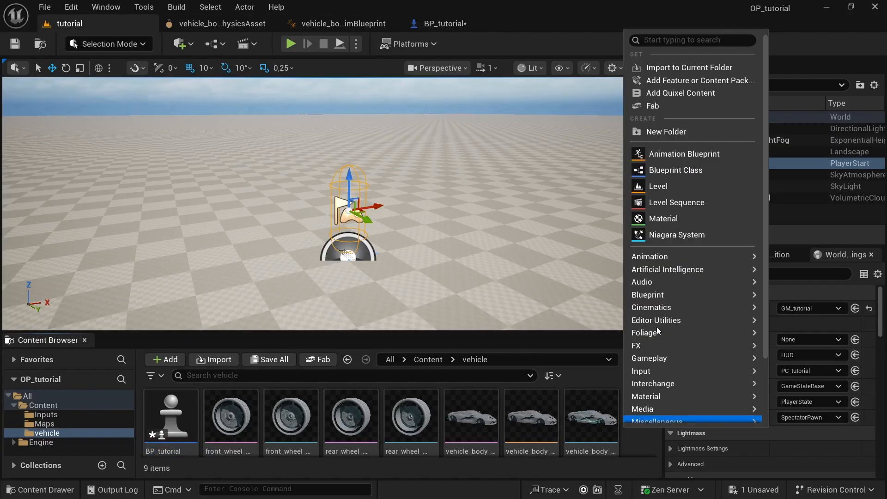
{"action": "left_click", "coordinate": [675, 171]}
{"action": "type", "text": "chaos"}
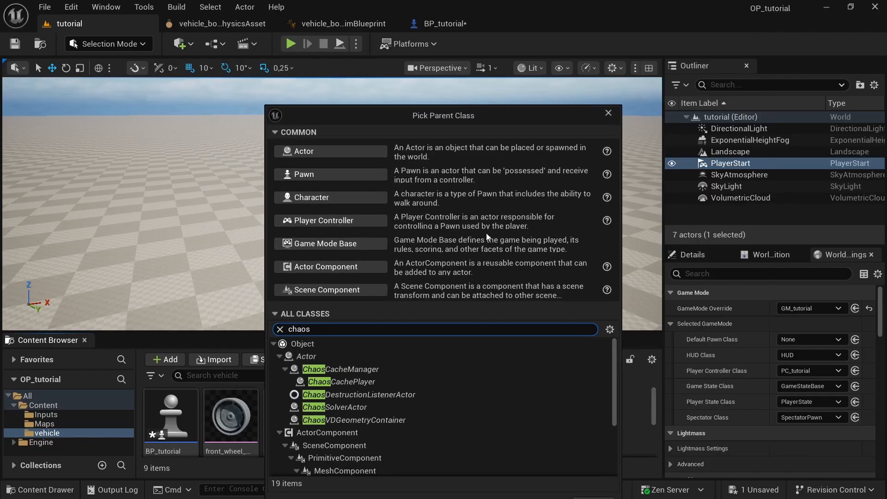
{"action": "scroll", "coordinate": [350, 432], "scroll_direction": "down", "scroll_amount": 3}
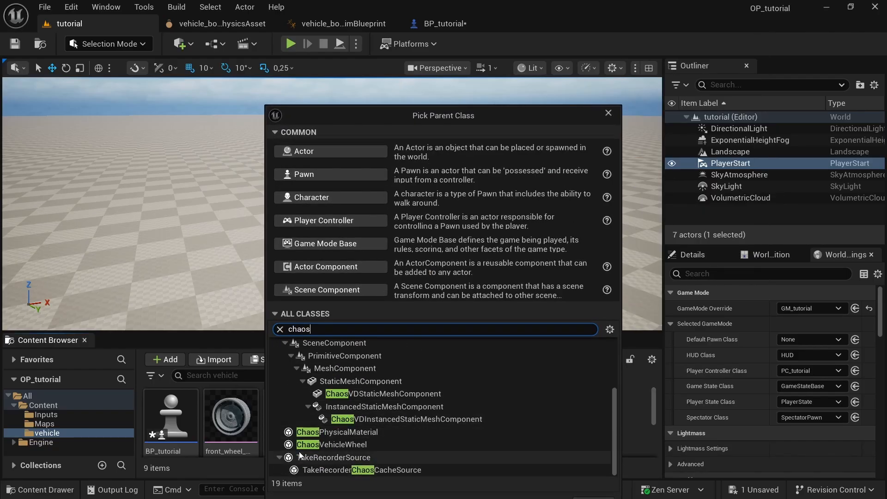
{"action": "left_click", "coordinate": [347, 444]}
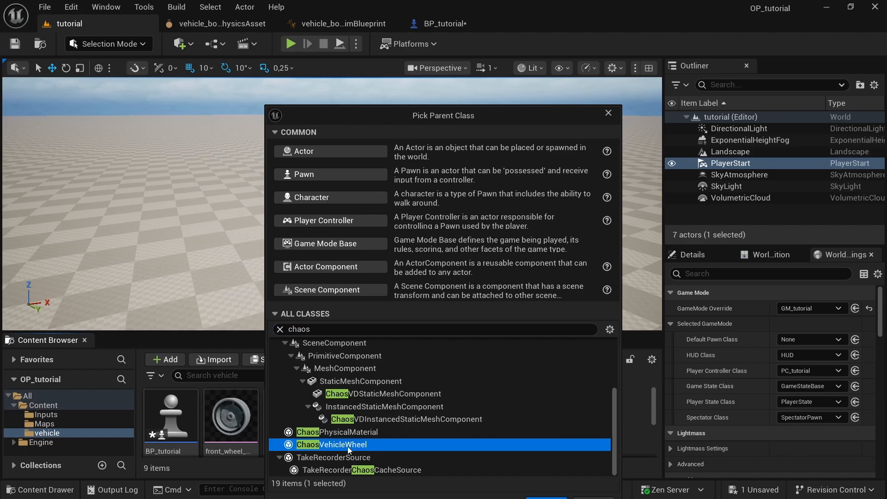
{"action": "left_click_drag", "start_coordinate": [475, 115], "coordinate": [460, 82]}
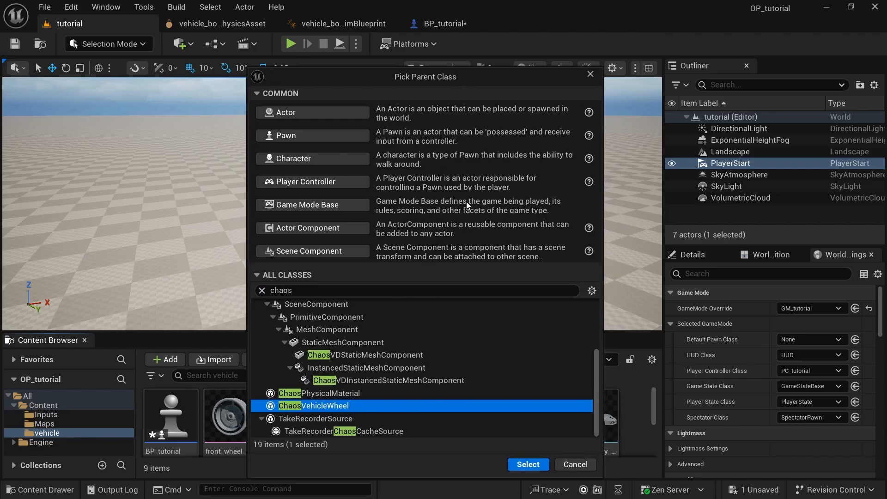
{"action": "left_click", "coordinate": [522, 457]}
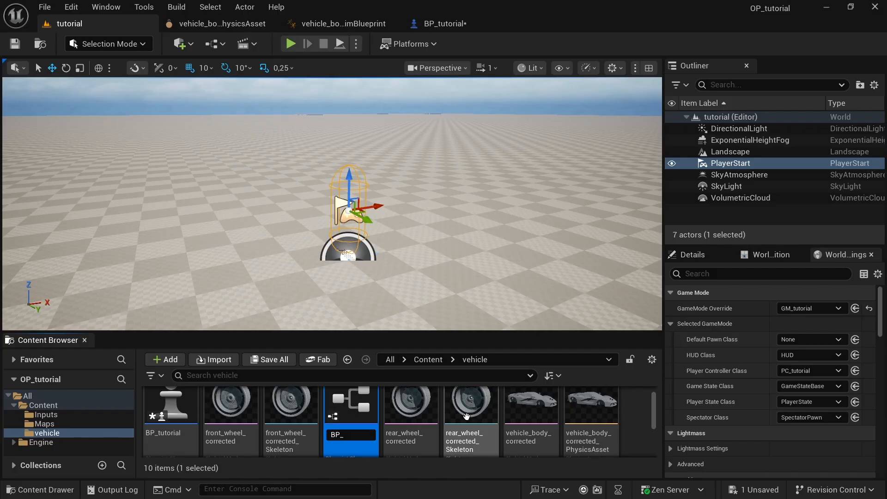
{"action": "type", "text": "BP_frontwheels"}
{"action": "key", "text": "Return"}
Duplicate BP_frontwheels in the vehicle folder and name the copy BP_rearwheels
{"action": "key", "text": "ctrl+d"}
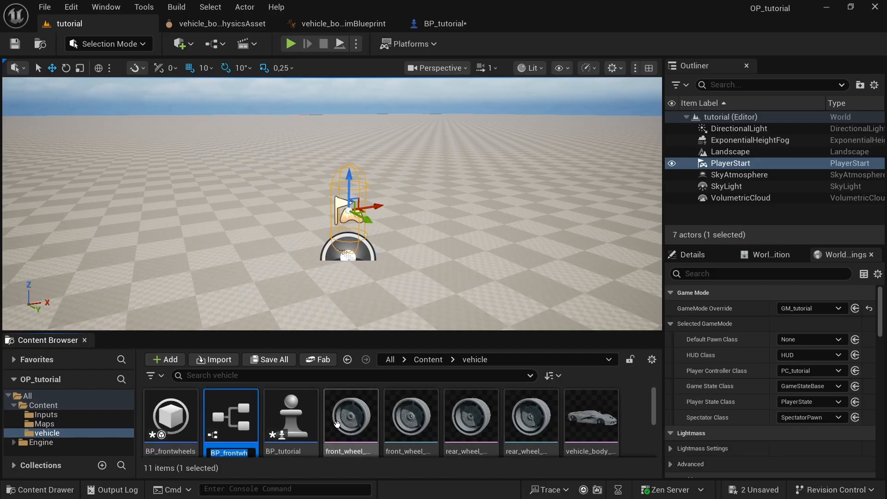
{"action": "key", "text": "BackSpace"}
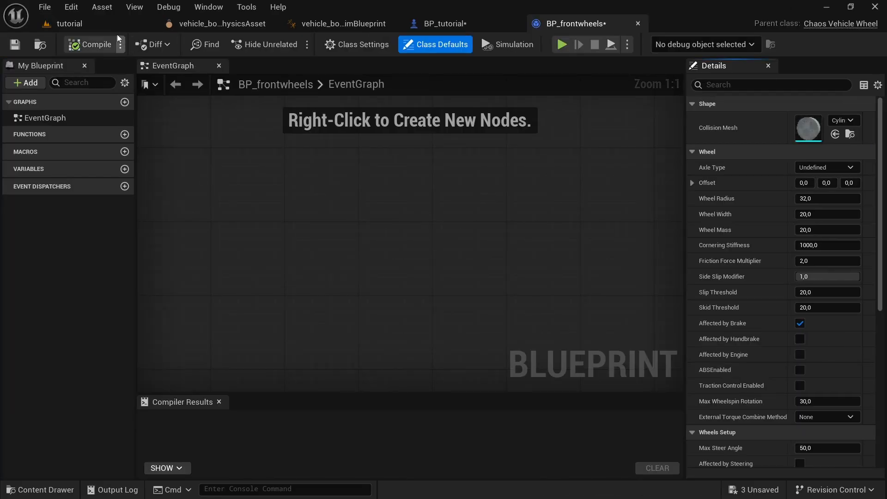
{"action": "left_click", "coordinate": [70, 23]}
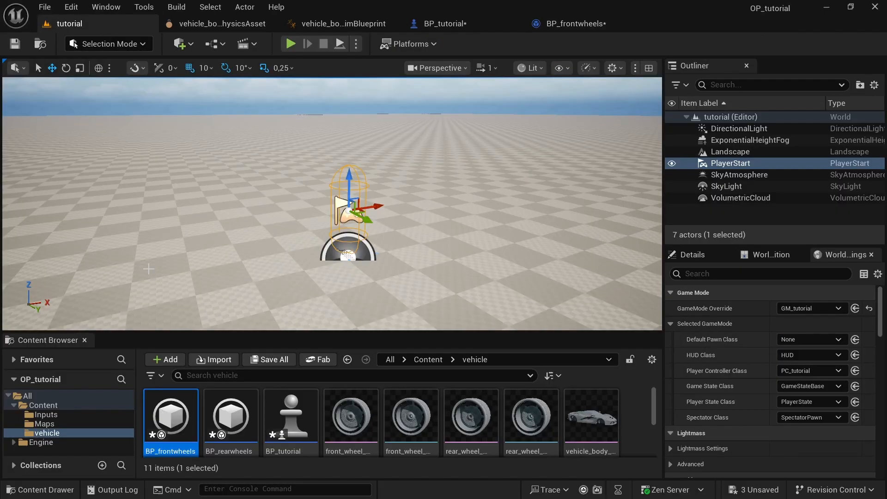
{"action": "left_click", "coordinate": [637, 25]}
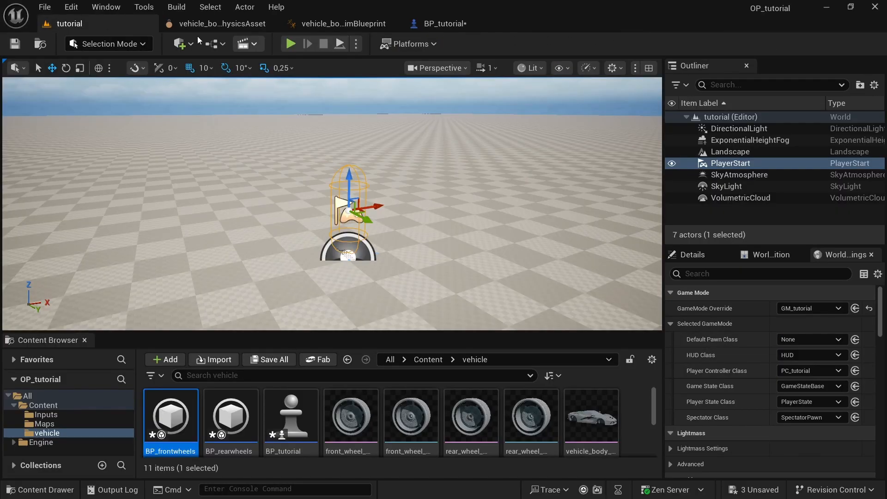
Open BP_frontwheels and BP_rearwheels in their editors, and save all modified assets from the tutorial level
{"action": "double_click", "coordinate": [185, 437]}
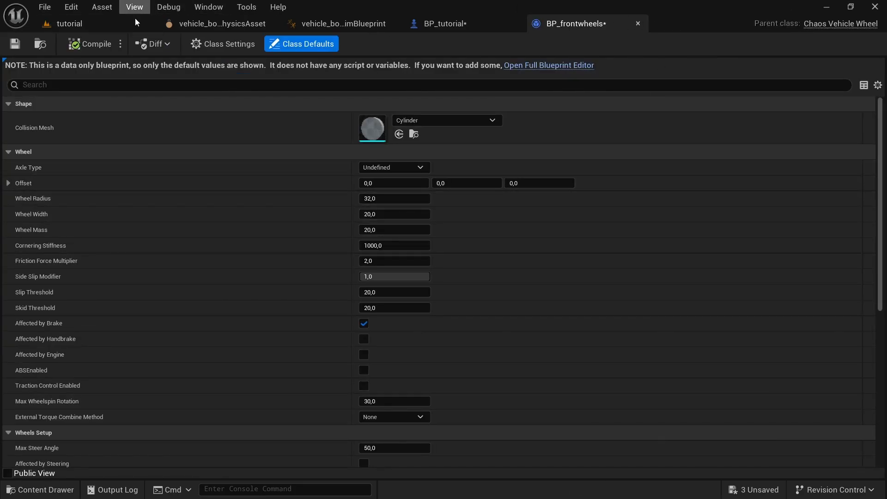
{"action": "left_click", "coordinate": [109, 27]}
{"action": "left_click", "coordinate": [253, 435]}
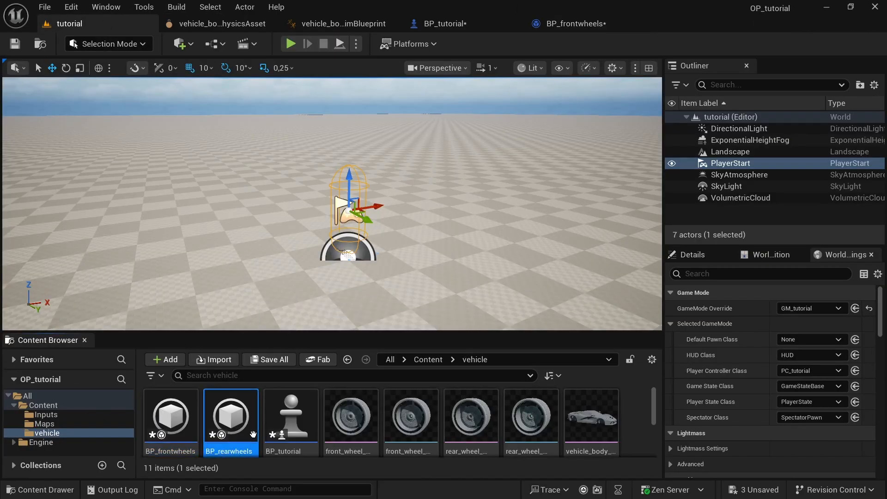
{"action": "double_click", "coordinate": [253, 434]}
{"action": "left_click", "coordinate": [93, 23]}
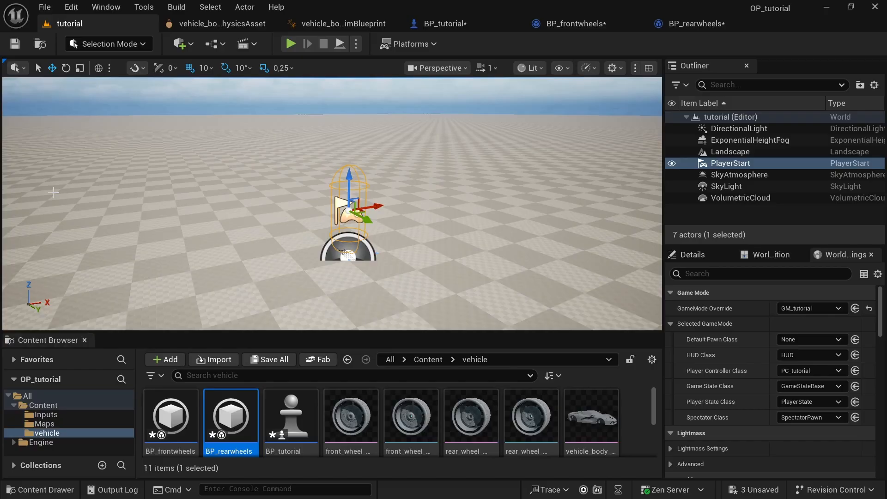
{"action": "left_click", "coordinate": [253, 359]}
{"action": "left_click", "coordinate": [529, 382]}
Show all bones in the vehicle body physics asset's skeleton tree and examine the wheel and brake caliper bones
{"action": "left_click", "coordinate": [222, 23]}
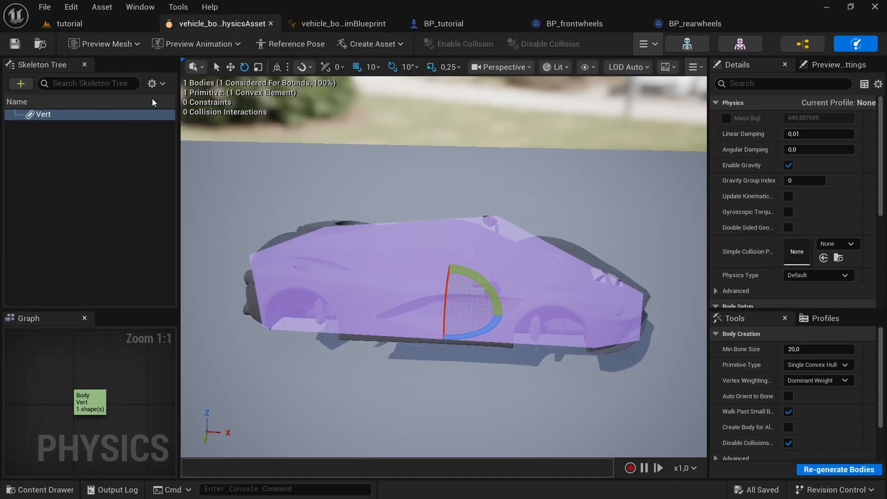
{"action": "left_click", "coordinate": [153, 84]}
{"action": "left_click", "coordinate": [209, 359]}
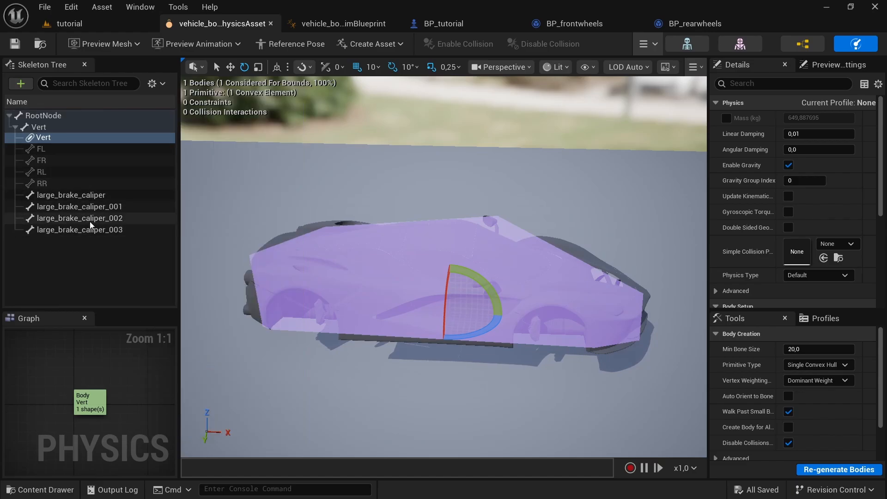
{"action": "left_click", "coordinate": [84, 207]}
{"action": "left_click", "coordinate": [89, 239]}
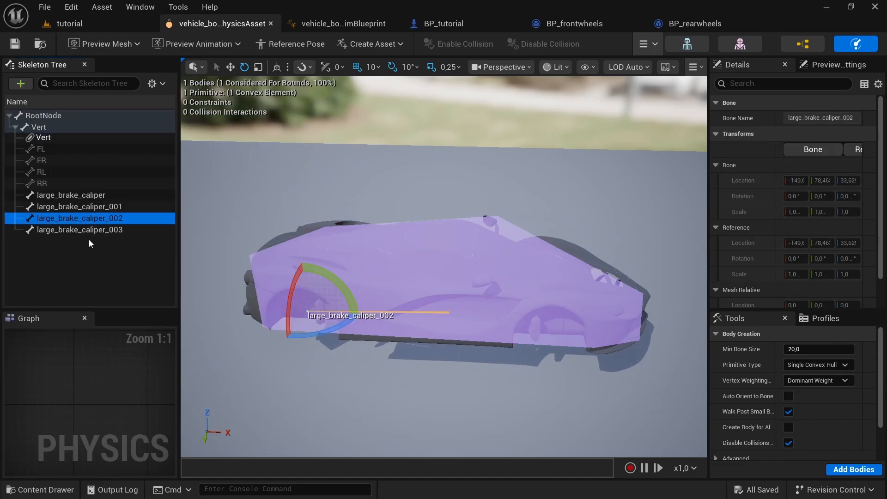
Change the parent class of the vehicle body's animation blueprint to VehicleAnimationInstance in its class settings
{"action": "left_click", "coordinate": [357, 24]}
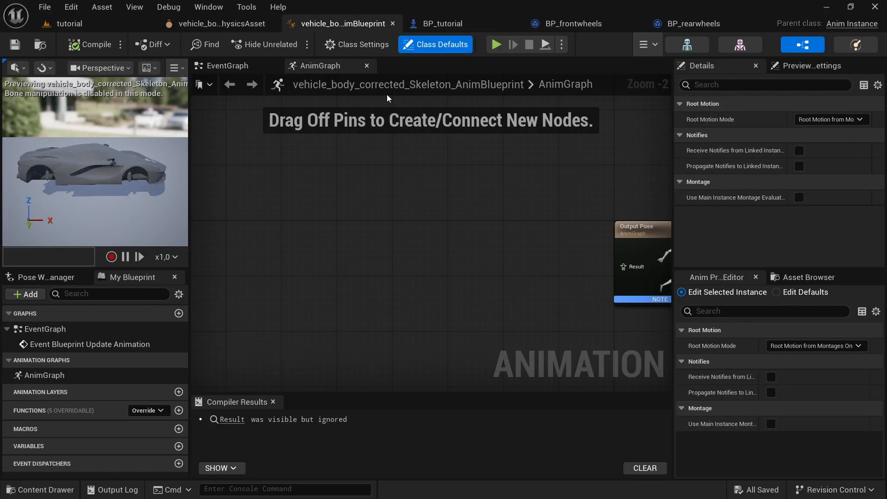
{"action": "right_click_drag", "start_coordinate": [401, 263], "coordinate": [510, 251]}
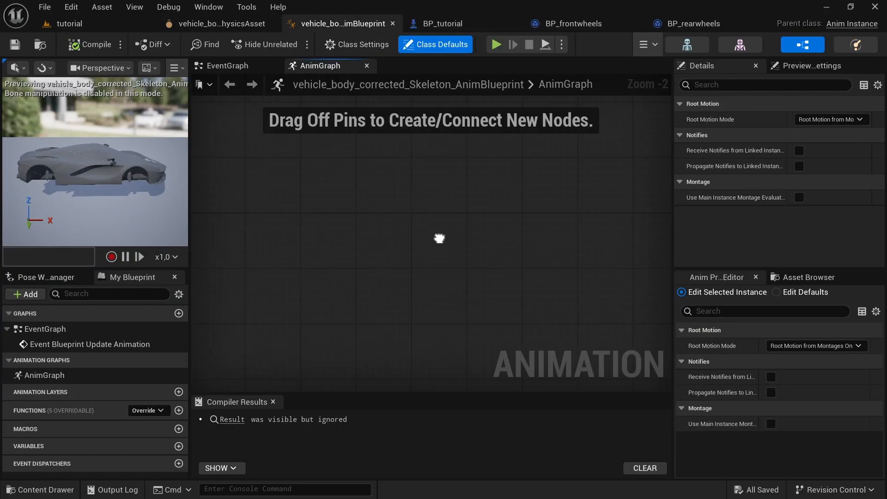
{"action": "right_click_drag", "start_coordinate": [439, 239], "coordinate": [406, 243]}
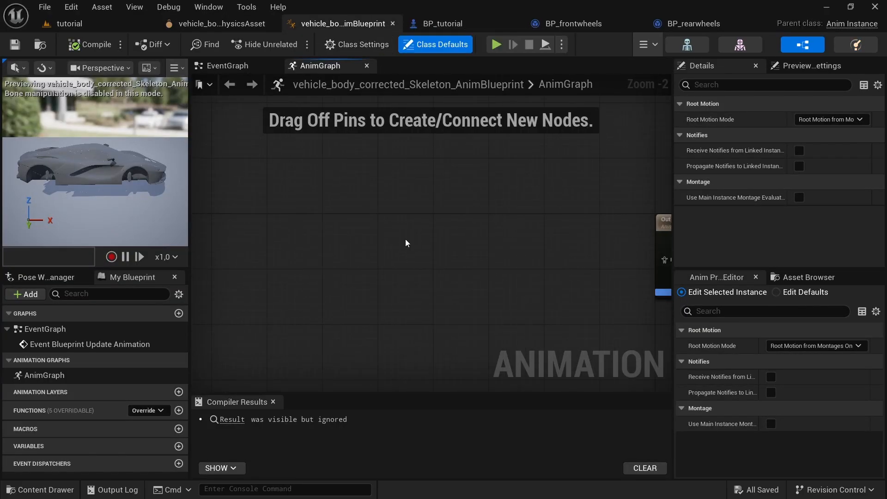
{"action": "left_click", "coordinate": [352, 45]}
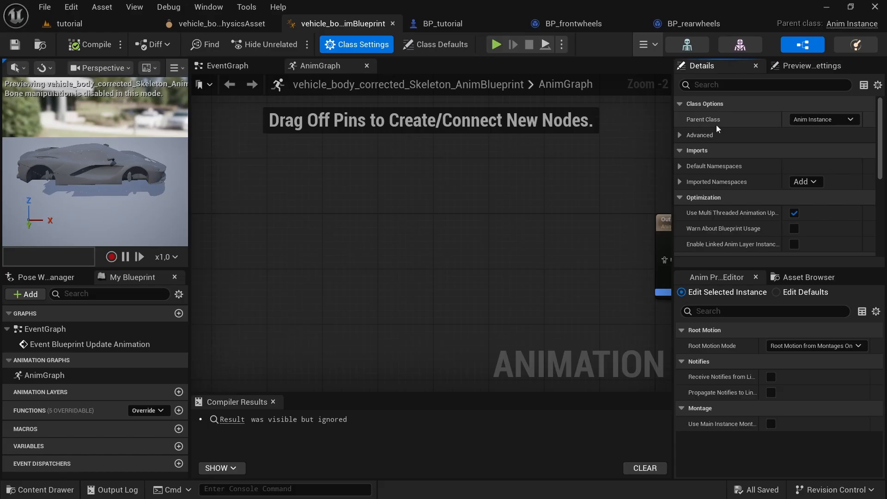
{"action": "left_click", "coordinate": [828, 122]}
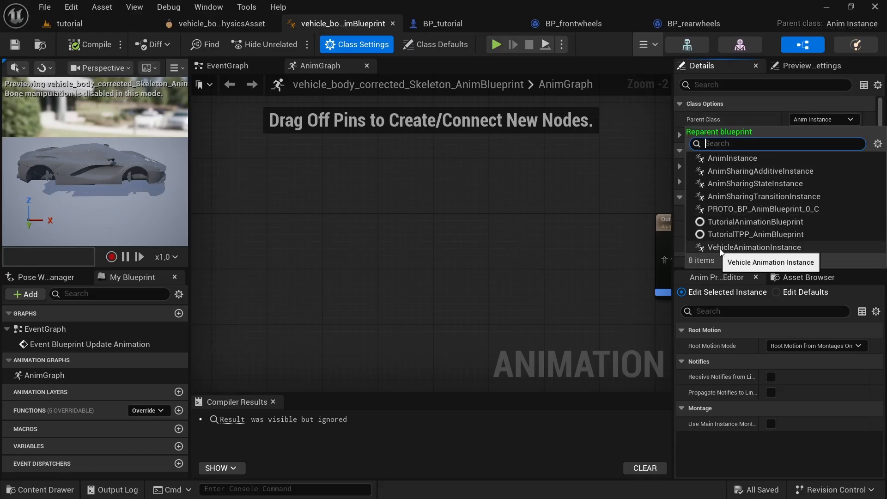
{"action": "left_click", "coordinate": [780, 248]}
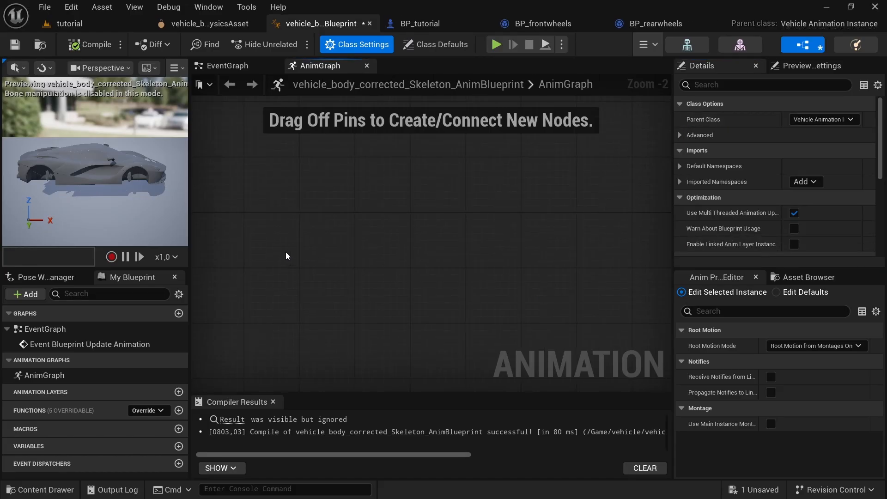
Add a Mesh Space Ref Pose node to the vehicle body animation blueprint's AnimGraph
{"action": "right_click", "coordinate": [238, 238]}
{"action": "type", "text": "ref"}
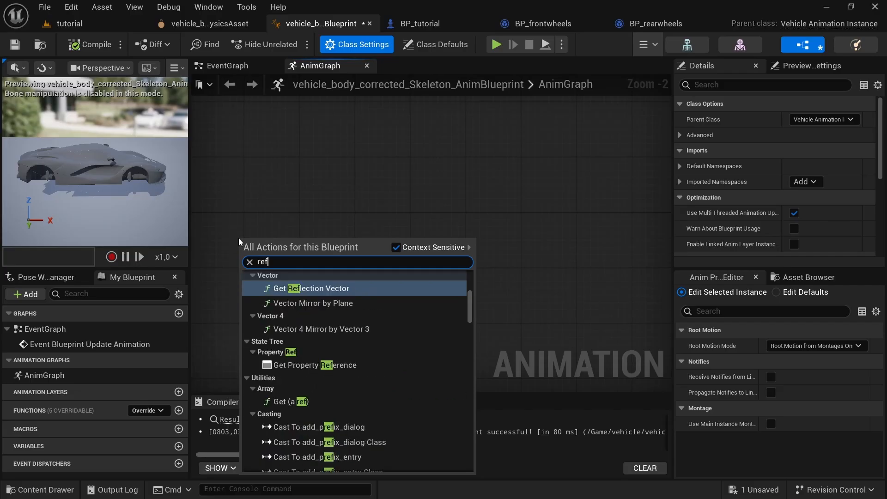
{"action": "type", "text": " mesh"}
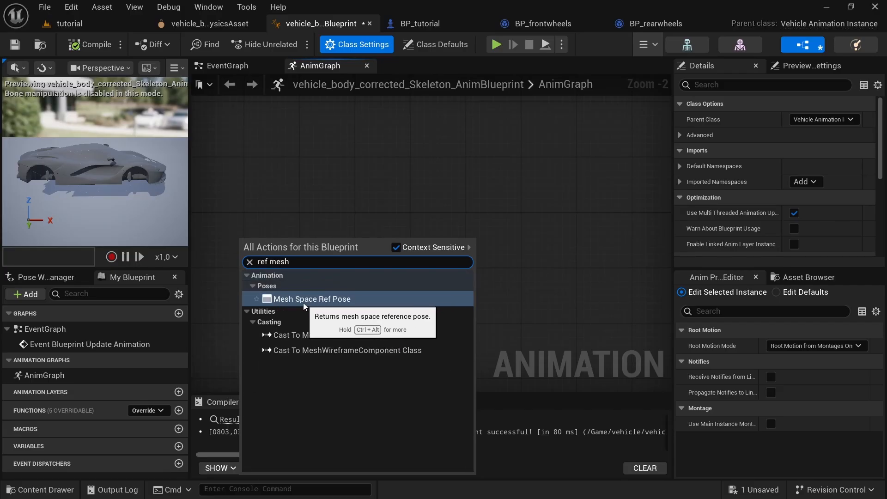
{"action": "left_click", "coordinate": [326, 299]}
{"action": "scroll", "coordinate": [397, 256], "scroll_direction": "down", "scroll_amount": 2}
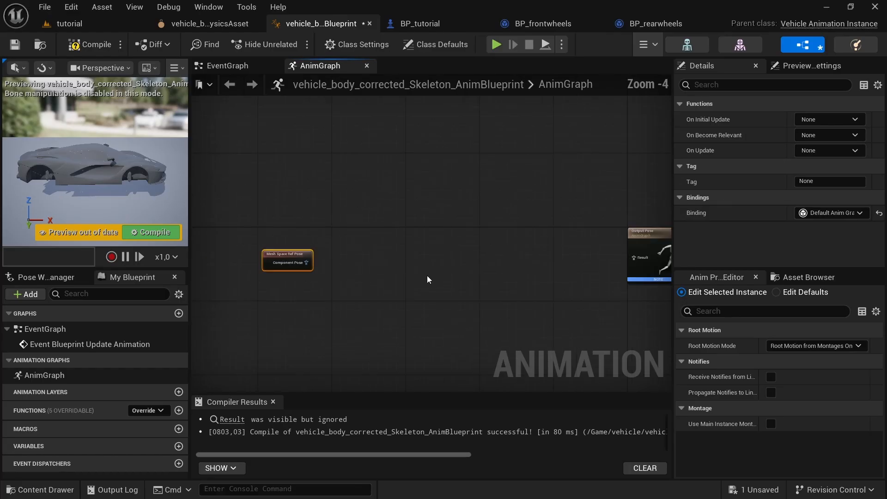
Add a Wheel Controller for WheeledVehicle node fed by the Mesh Space Ref Pose's component pose
{"action": "right_click_drag", "start_coordinate": [526, 270], "coordinate": [576, 269]}
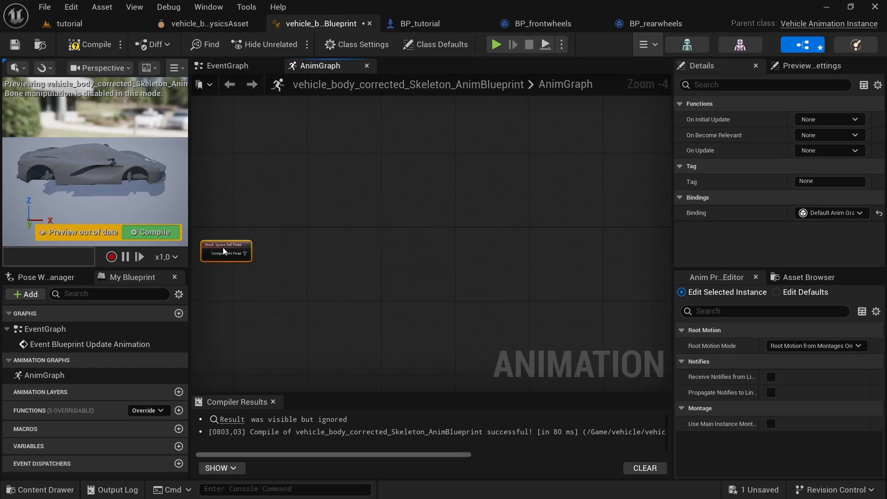
{"action": "key", "text": "Home"}
{"action": "left_click_drag", "start_coordinate": [419, 259], "coordinate": [463, 260]}
{"action": "type", "text": "wheel"}
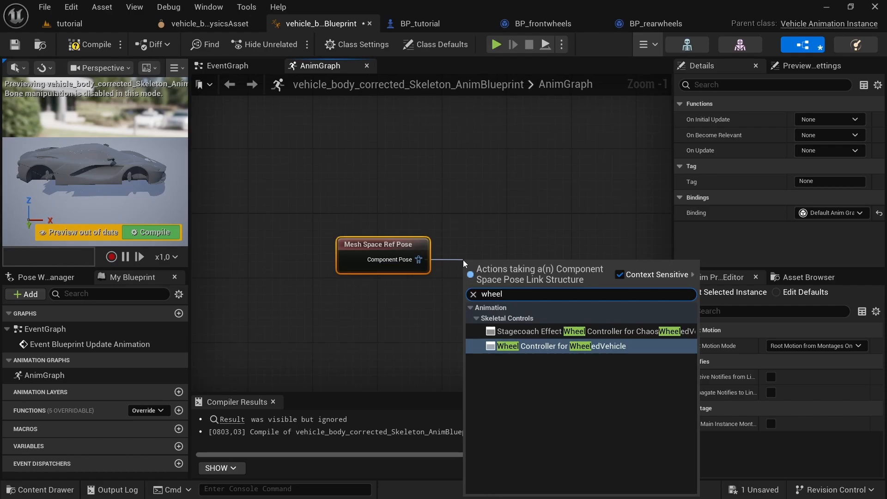
{"action": "left_click", "coordinate": [563, 348]}
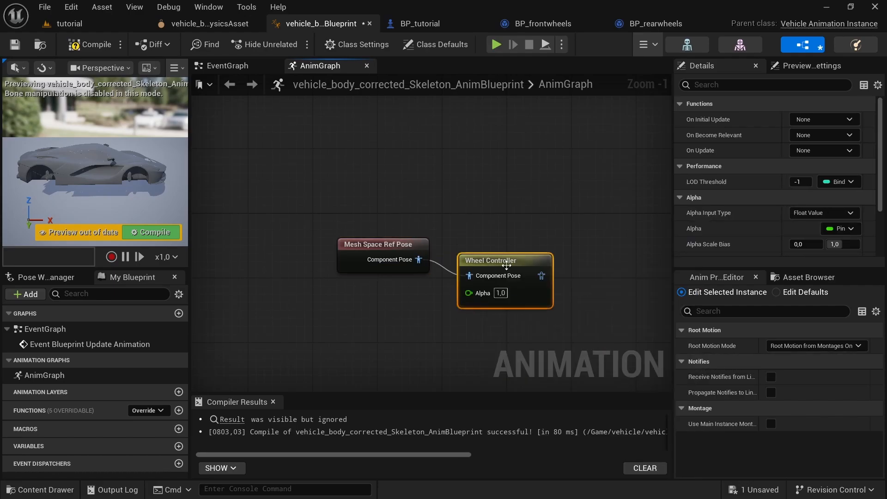
Add an Apply a Percentage of Rotation node connected to the Wheel Controller's output pose
{"action": "right_click_drag", "start_coordinate": [588, 270], "coordinate": [342, 225]}
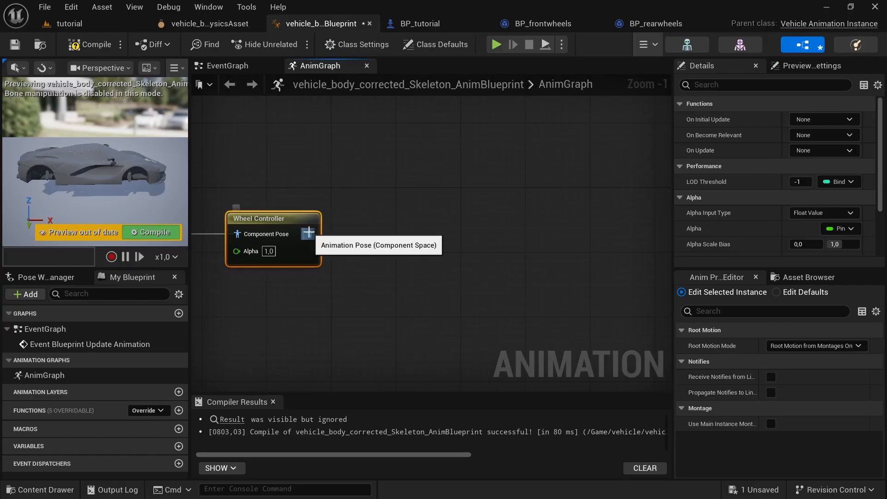
{"action": "left_click_drag", "start_coordinate": [309, 234], "coordinate": [372, 233]}
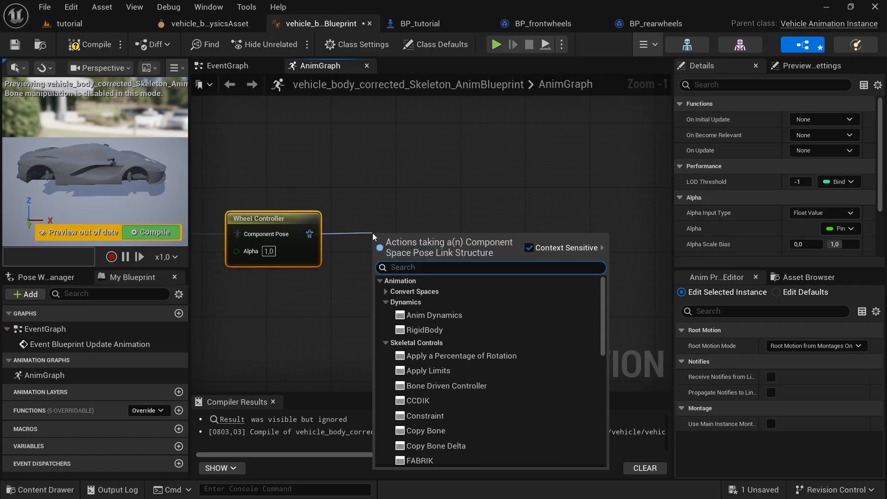
{"action": "type", "text": "percenta"}
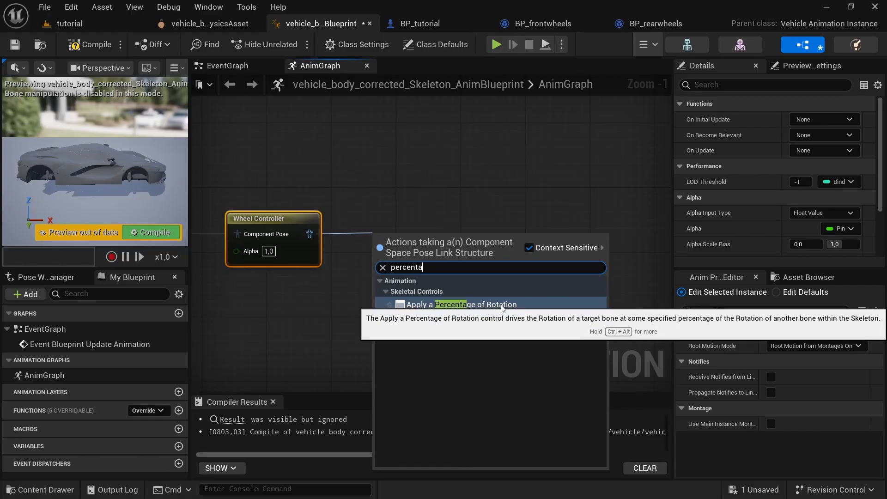
{"action": "left_click", "coordinate": [478, 305]}
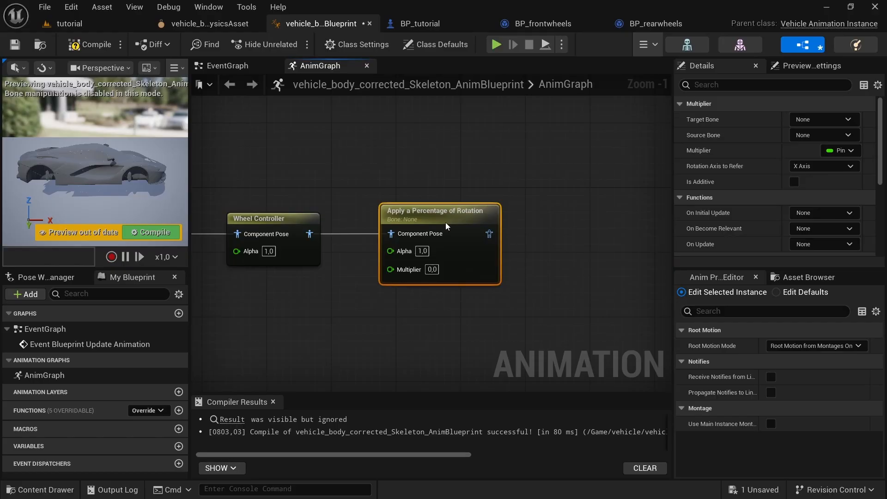
{"action": "left_click_drag", "start_coordinate": [446, 223], "coordinate": [440, 223]}
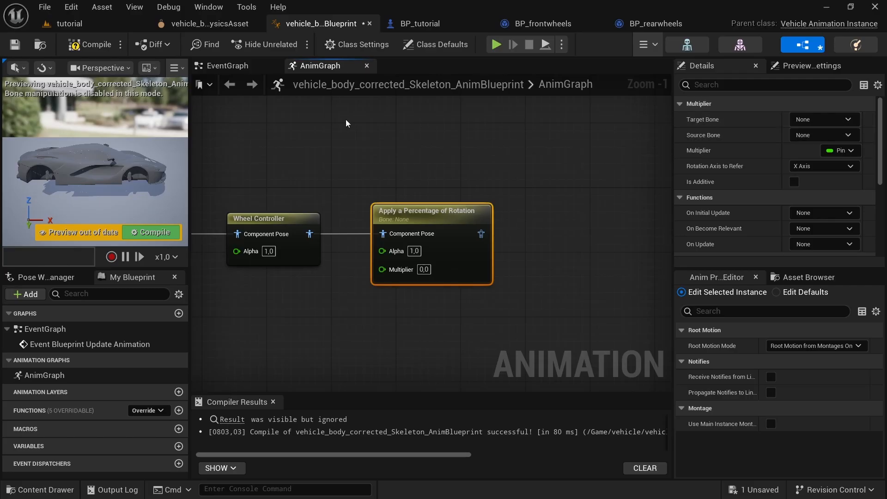
Check the caliper bones in the physics asset, and set the rotation node's target bone to large_brake_caliper and source bone to FL
{"action": "left_click", "coordinate": [210, 23]}
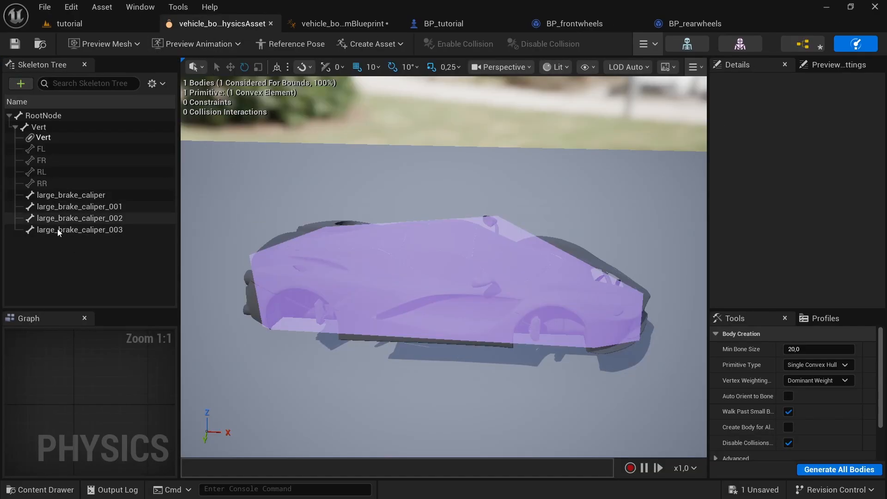
{"action": "left_click", "coordinate": [90, 206]}
{"action": "left_click", "coordinate": [89, 196]}
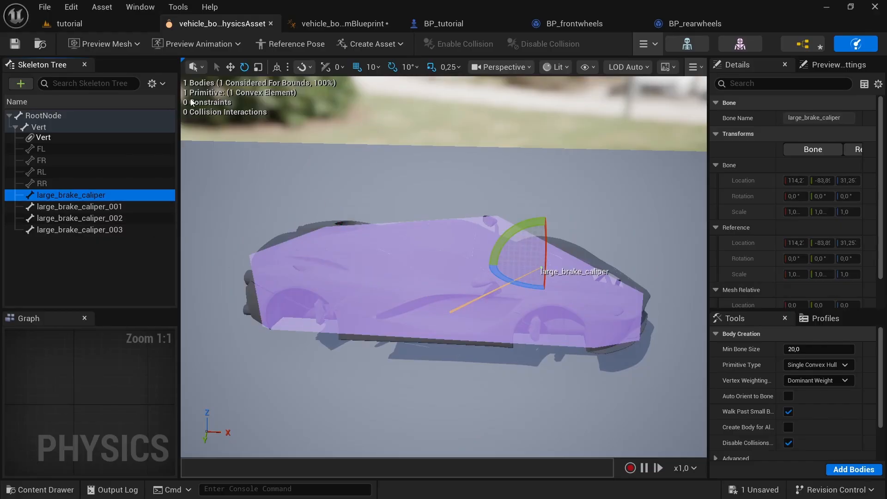
{"action": "left_click", "coordinate": [337, 23]}
{"action": "left_click", "coordinate": [825, 119]}
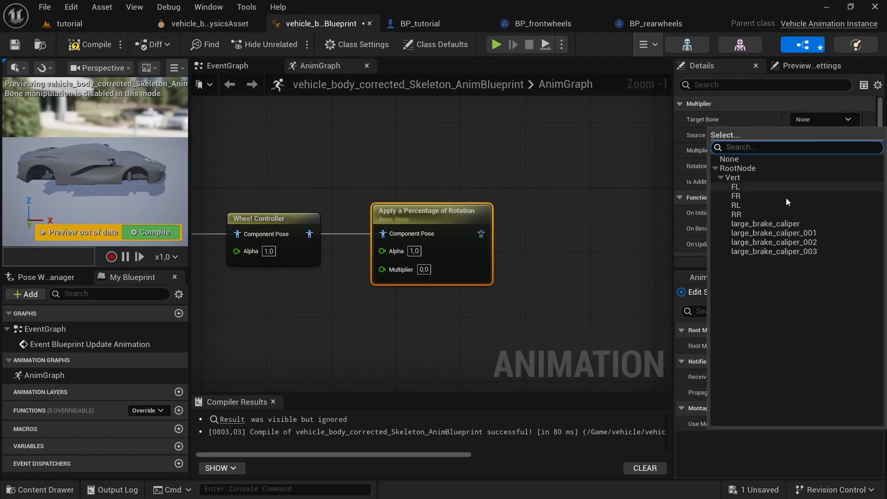
{"action": "left_click", "coordinate": [761, 226]}
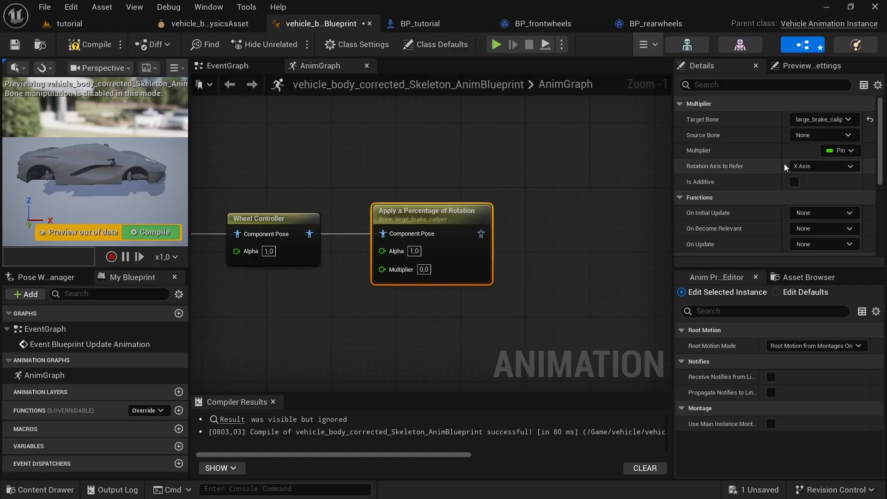
{"action": "left_click", "coordinate": [834, 137]}
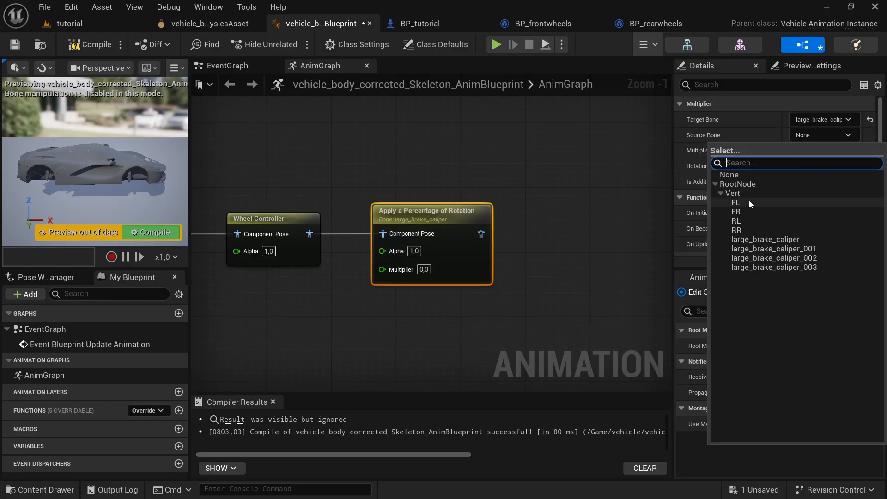
{"action": "left_click", "coordinate": [735, 203]}
Set the rotation node's multiplier to 1.0 and its rotation axis to refer to Z Axis
{"action": "right_click_drag", "start_coordinate": [418, 274], "coordinate": [283, 267]}
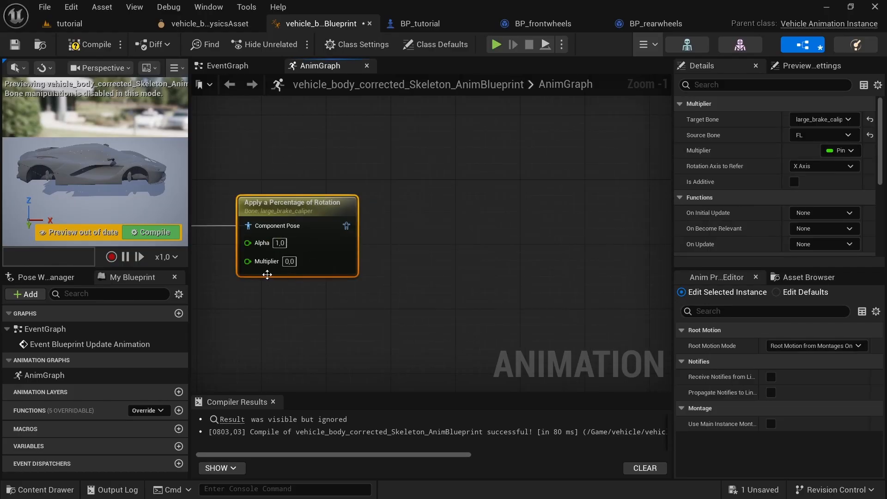
{"action": "left_click", "coordinate": [289, 261]}
{"action": "type", "text": "1"}
{"action": "key", "text": "Return"}
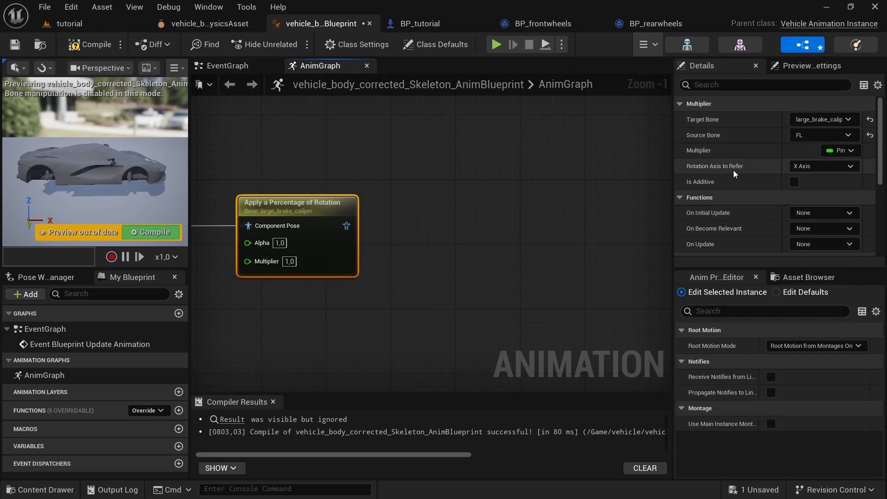
{"action": "left_click", "coordinate": [817, 173]}
{"action": "left_click", "coordinate": [806, 199]}
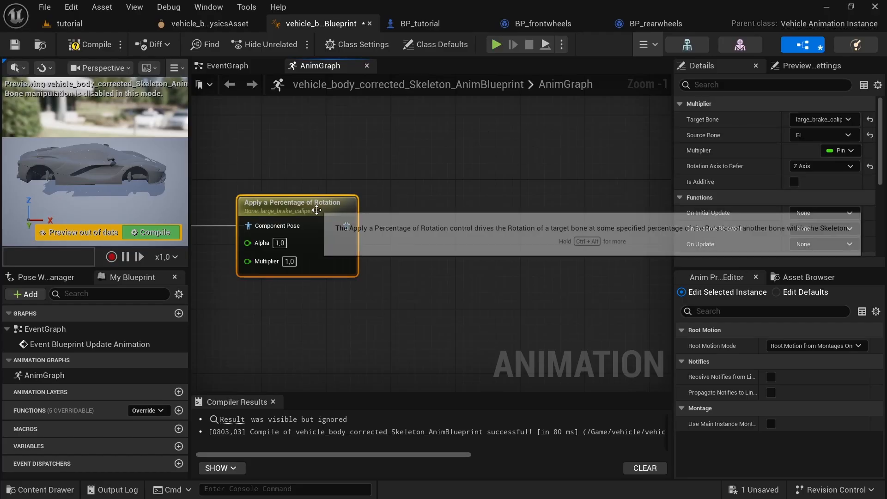
Duplicate the Apply a Percentage of Rotation node and connect the original's output pose to the copy
{"action": "key", "text": "ctrl+c"}
{"action": "key", "text": "ctrl+v"}
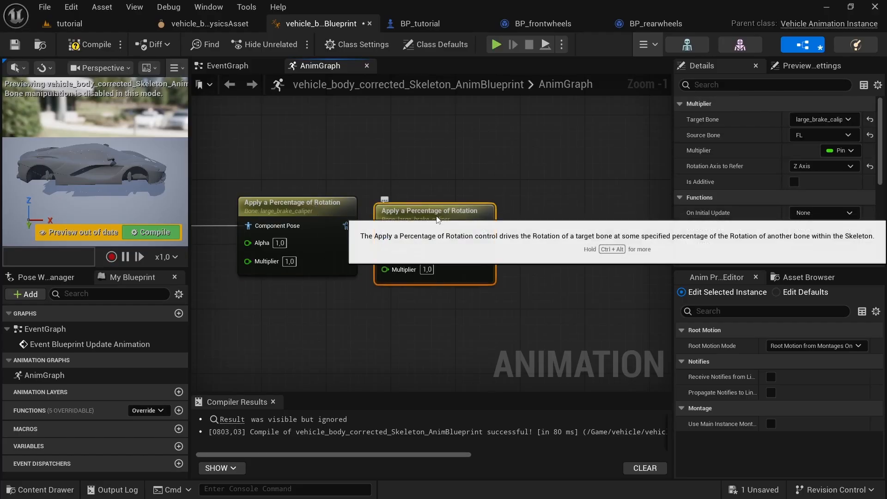
{"action": "left_click_drag", "start_coordinate": [389, 224], "coordinate": [346, 225]}
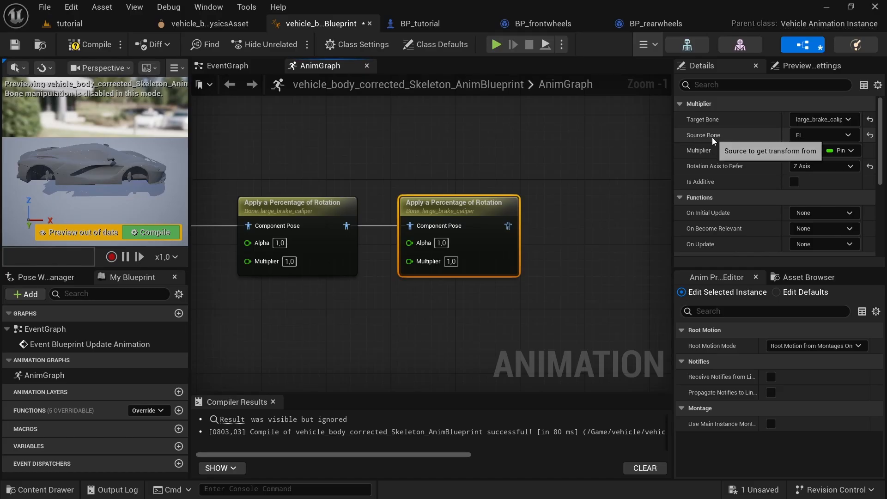
Set the second rotation node's source bone to FR and, after checking the caliper bones in the physics asset, its target to large_brake_caliper_003
{"action": "left_click", "coordinate": [815, 137]}
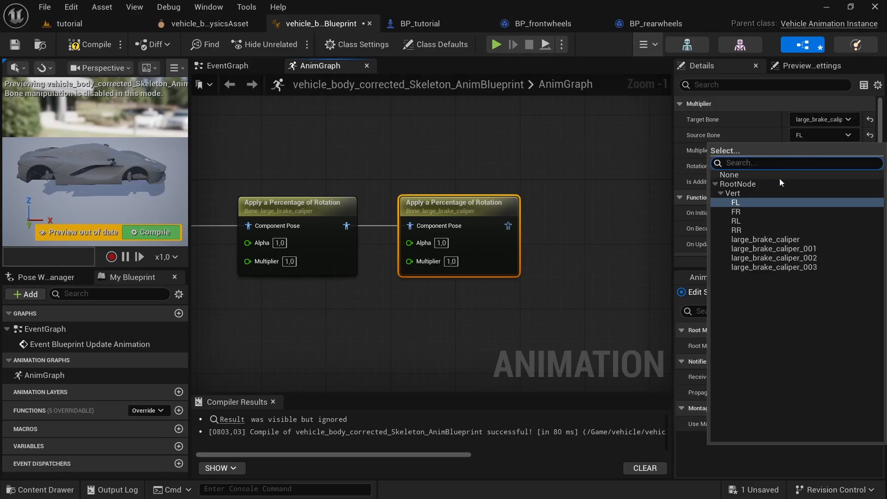
{"action": "left_click", "coordinate": [736, 213]}
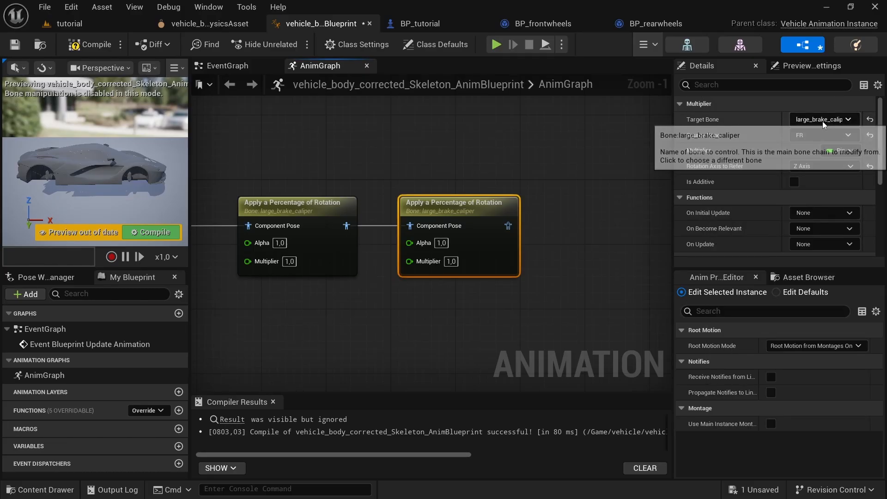
{"action": "left_click", "coordinate": [231, 26]}
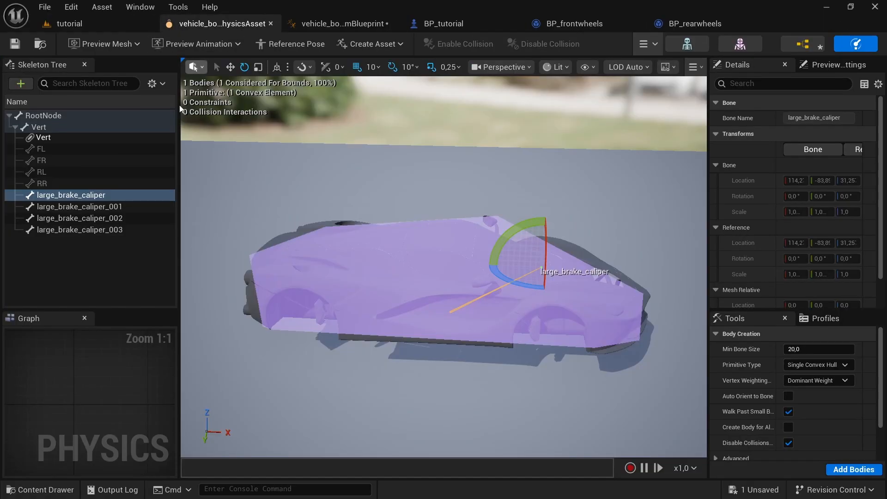
{"action": "left_click", "coordinate": [90, 208]}
{"action": "left_click", "coordinate": [92, 218]}
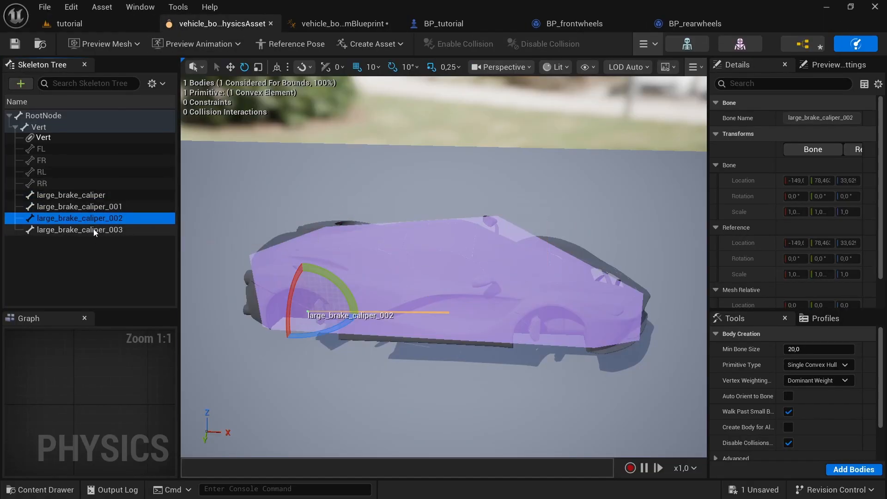
{"action": "left_click", "coordinate": [94, 229]}
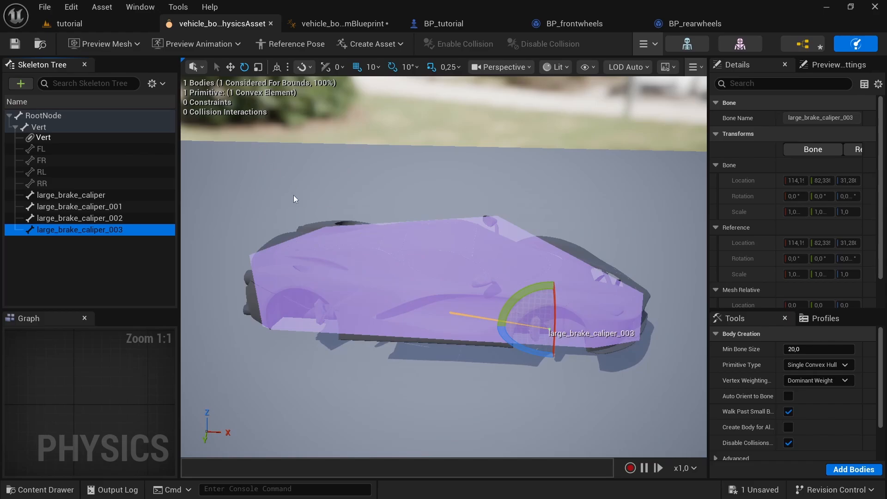
{"action": "left_click", "coordinate": [370, 27]}
{"action": "left_click", "coordinate": [822, 121]}
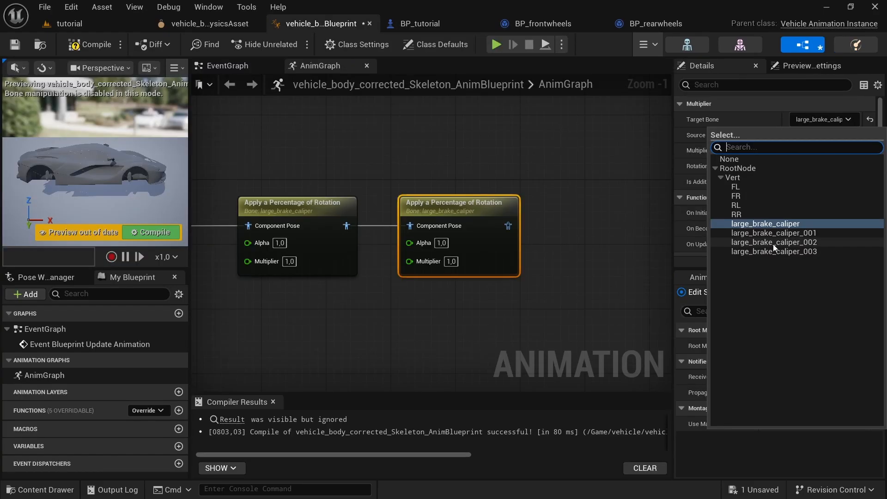
{"action": "left_click", "coordinate": [794, 253]}
Add a Copy Bone node connected to the output pose of the large_brake_caliper_003 rotation node
{"action": "scroll", "coordinate": [503, 265], "scroll_direction": "down", "scroll_amount": 1}
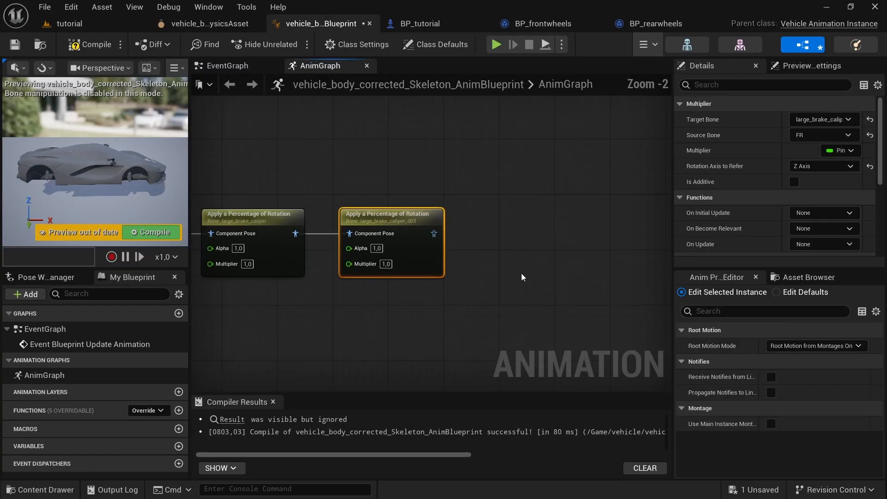
{"action": "right_click_drag", "start_coordinate": [521, 278], "coordinate": [375, 262]}
{"action": "scroll", "coordinate": [360, 209], "scroll_direction": "down", "scroll_amount": 3}
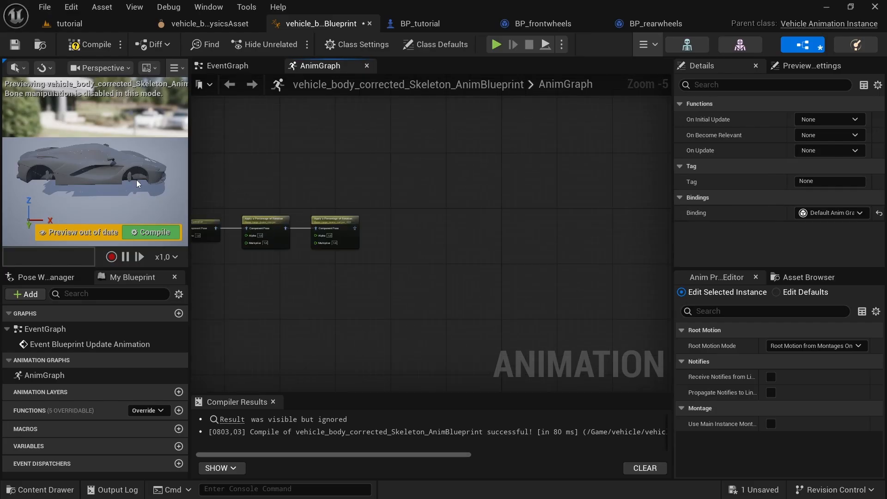
{"action": "scroll", "coordinate": [135, 184], "scroll_direction": "up", "scroll_amount": 1}
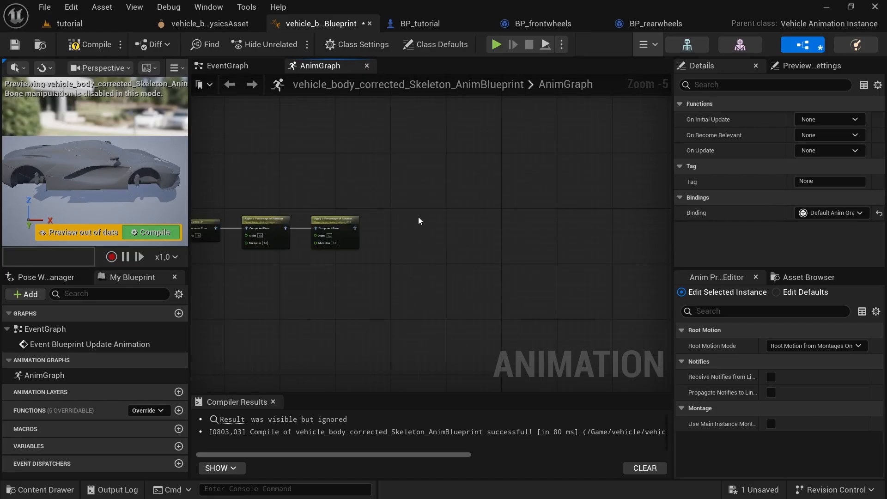
{"action": "scroll", "coordinate": [373, 228], "scroll_direction": "up", "scroll_amount": 4}
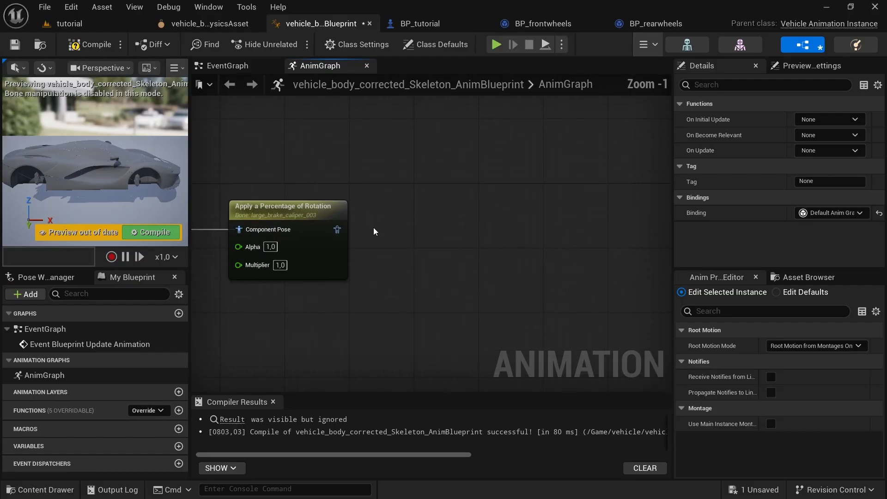
{"action": "right_click_drag", "start_coordinate": [424, 251], "coordinate": [356, 245]}
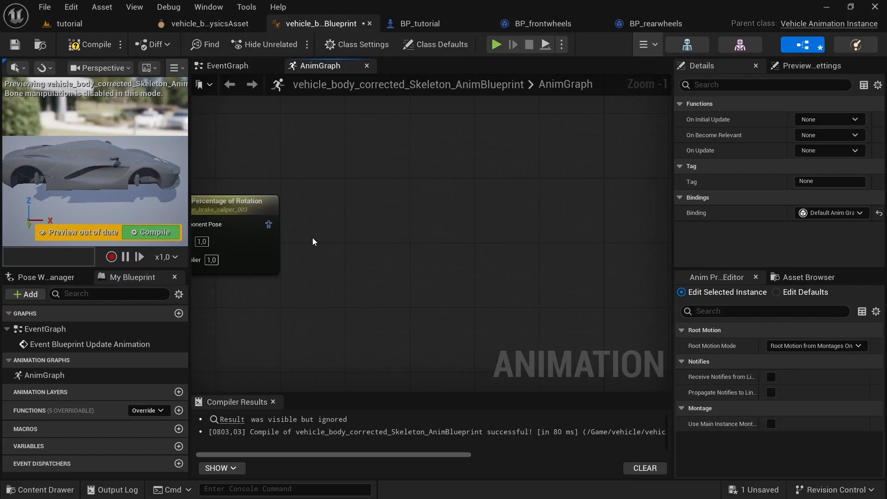
{"action": "left_click_drag", "start_coordinate": [268, 224], "coordinate": [323, 224]}
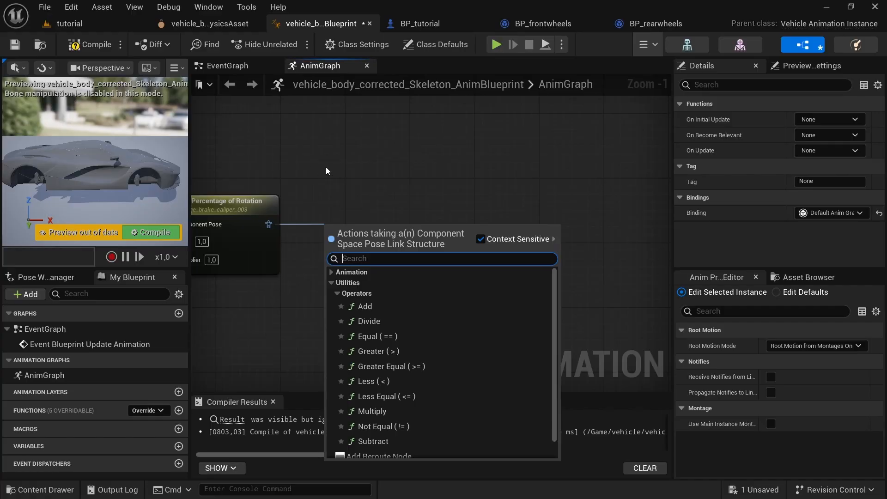
{"action": "type", "text": "copy"}
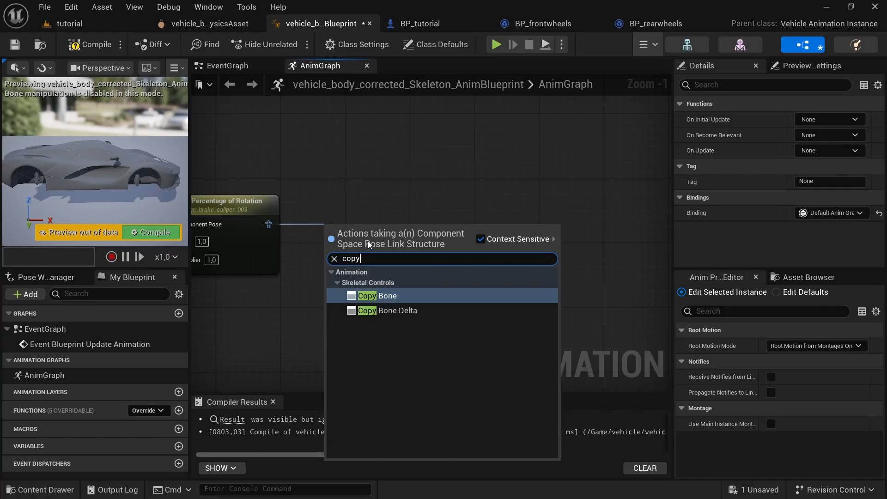
{"action": "left_click", "coordinate": [378, 296]}
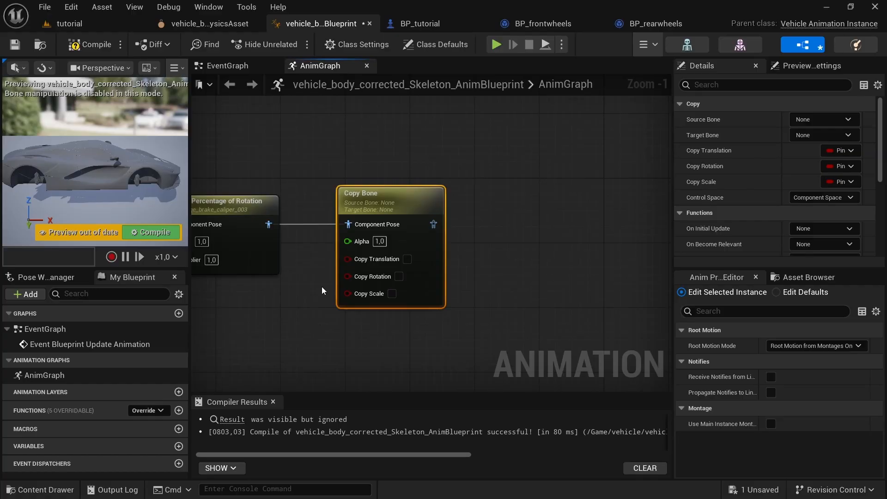
Enable Copy Translation on the Copy Bone node and set its source bone to FL and target bone to large_brake_caliper
{"action": "left_click", "coordinate": [407, 259]}
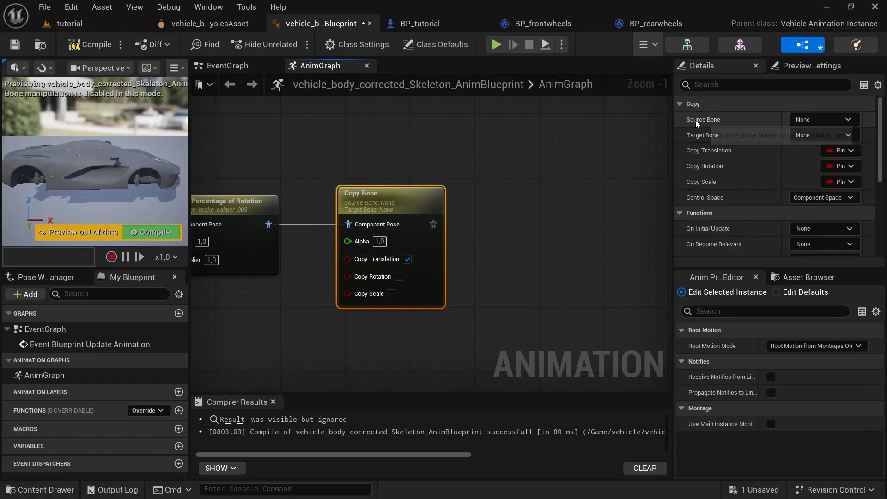
{"action": "left_click", "coordinate": [825, 120]}
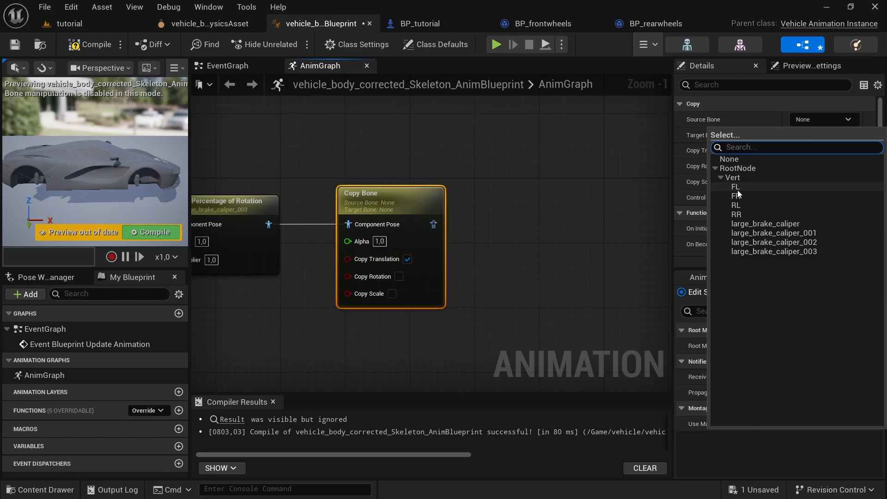
{"action": "left_click", "coordinate": [737, 189]}
{"action": "left_click", "coordinate": [810, 135]}
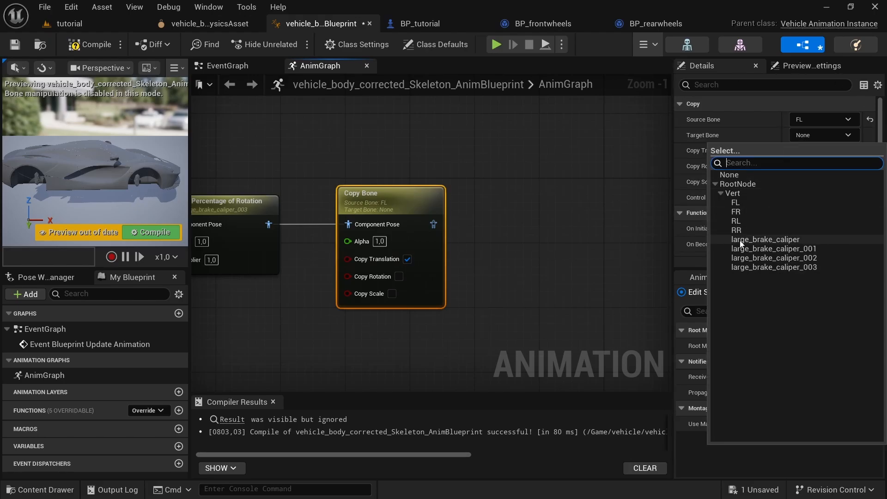
{"action": "left_click", "coordinate": [781, 241]}
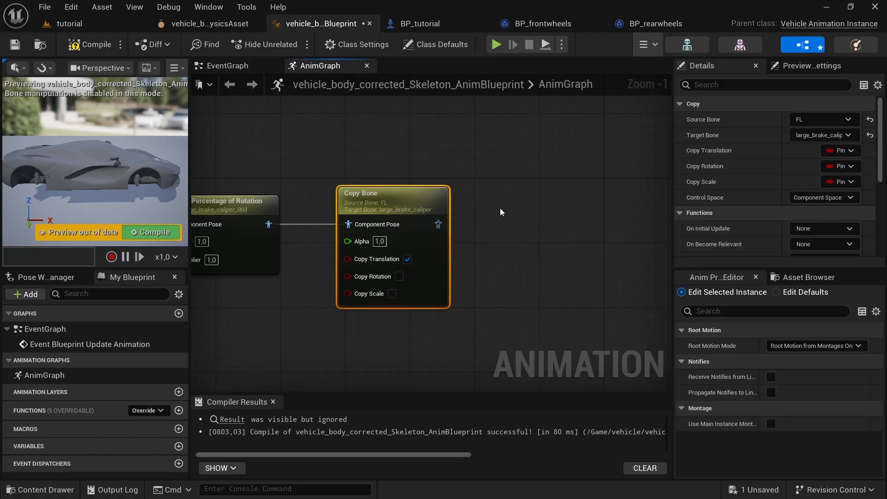
Duplicate the FL Copy Bone node, chain the copy after it, and set its source to FR and target to large_brake_caliper_003
{"action": "key", "text": "ctrl+c"}
{"action": "key", "text": "ctrl+v"}
{"action": "left_click_drag", "start_coordinate": [512, 208], "coordinate": [512, 192]}
{"action": "left_click_drag", "start_coordinate": [438, 224], "coordinate": [583, 283]}
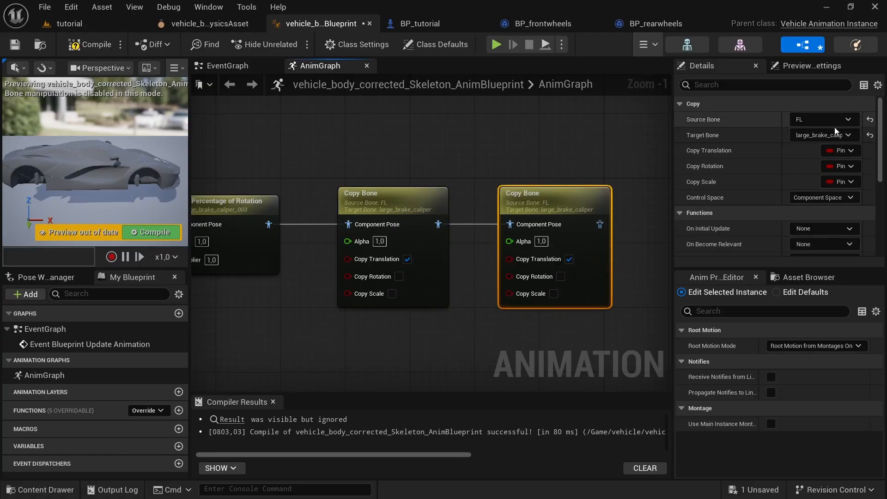
{"action": "left_click", "coordinate": [812, 119]}
{"action": "left_click", "coordinate": [736, 196]}
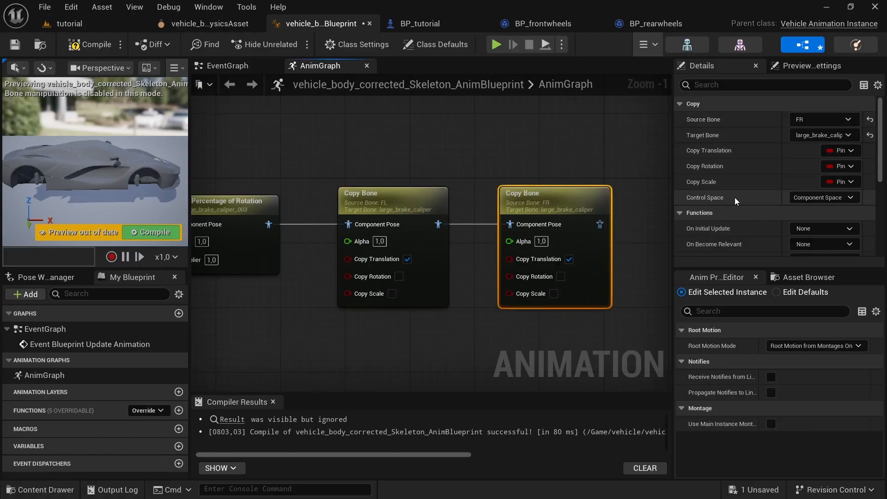
{"action": "left_click", "coordinate": [816, 135]}
{"action": "left_click", "coordinate": [794, 267]}
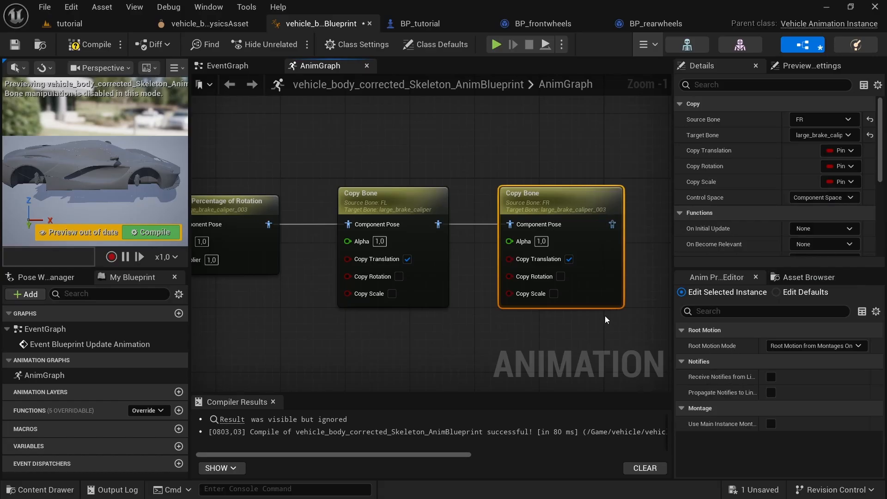
Duplicate the FR Copy Bone node and connect the original's output pose to the copy's component pose
{"action": "right_click_drag", "start_coordinate": [606, 318], "coordinate": [347, 298]}
{"action": "key", "text": "ctrl+c"}
{"action": "key", "text": "ctrl+v"}
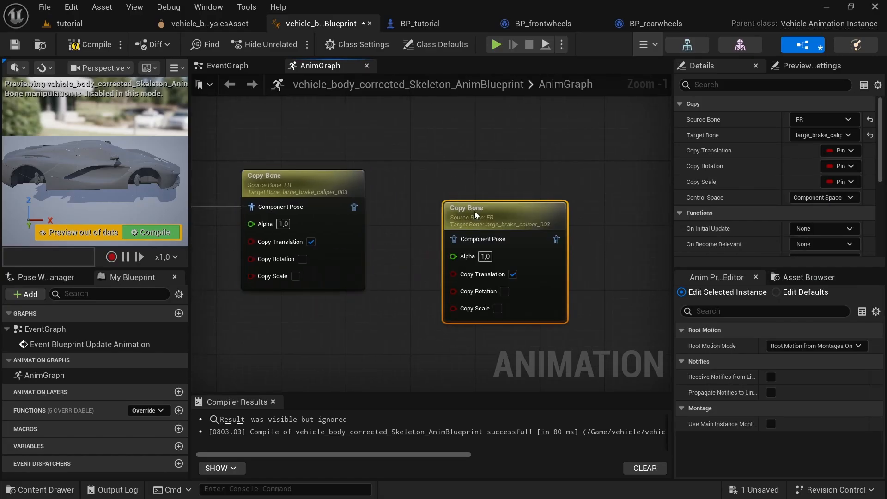
{"action": "left_click_drag", "start_coordinate": [470, 203], "coordinate": [462, 163]}
{"action": "left_click_drag", "start_coordinate": [446, 207], "coordinate": [354, 207]}
Set the third Copy Bone node's source to RL and, after checking the caliper bone in the physics asset, its target to large_brake_caliper_001
{"action": "left_click", "coordinate": [820, 119]}
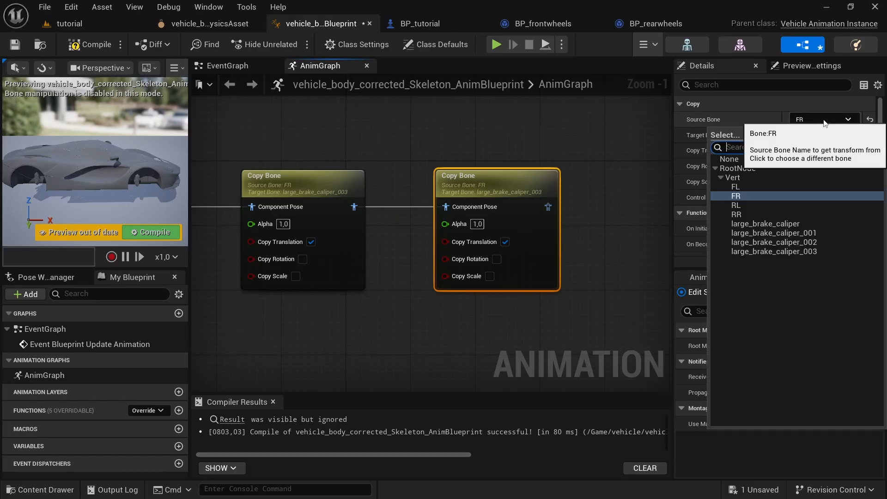
{"action": "left_click", "coordinate": [739, 206]}
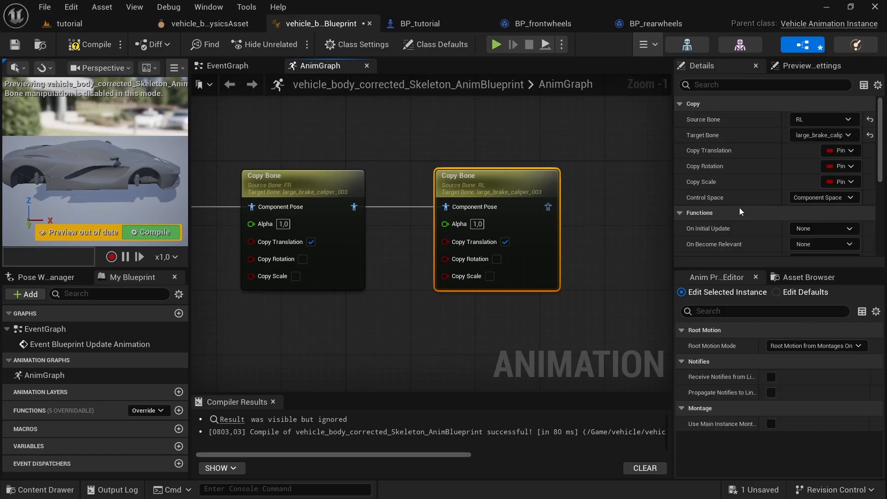
{"action": "left_click", "coordinate": [214, 28]}
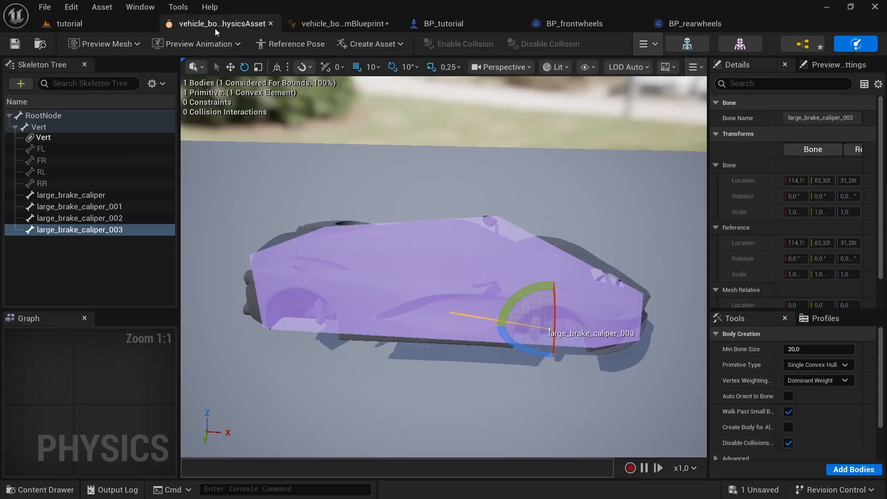
{"action": "left_click", "coordinate": [110, 207]}
{"action": "left_click", "coordinate": [351, 23]}
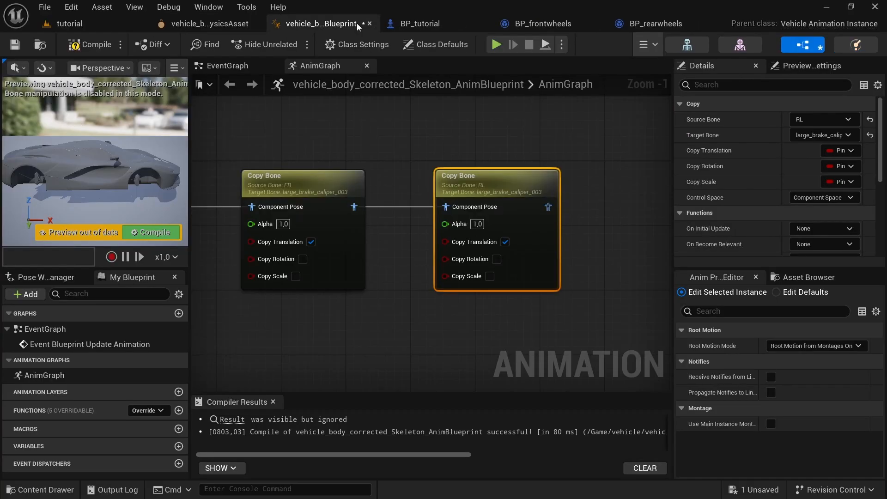
{"action": "left_click", "coordinate": [822, 135]}
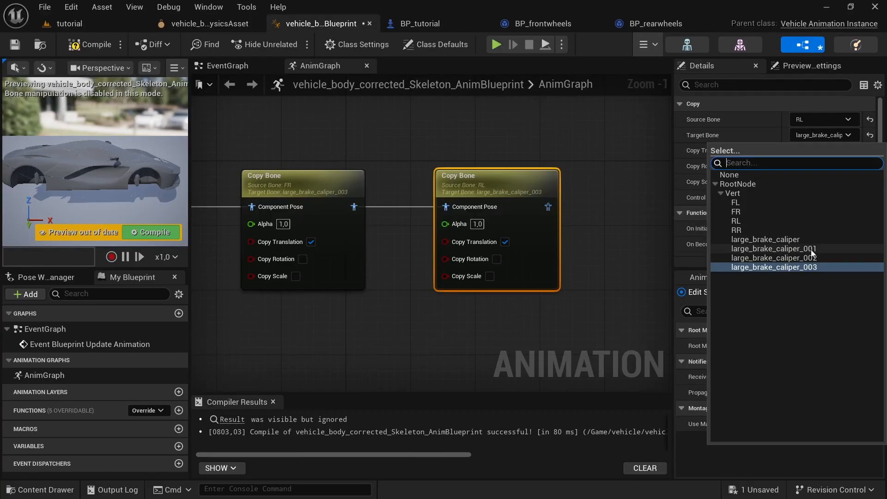
{"action": "left_click", "coordinate": [785, 249]}
Move the Output Pose node farther from the Copy Bone chain to make room for another node
{"action": "scroll", "coordinate": [546, 225], "scroll_direction": "down", "scroll_amount": 1}
{"action": "right_click_drag", "start_coordinate": [546, 224], "coordinate": [356, 215]}
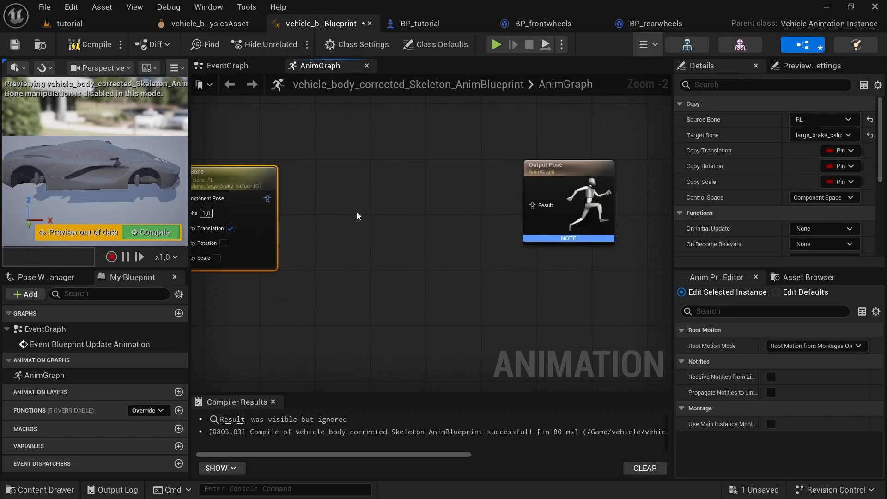
{"action": "scroll", "coordinate": [413, 212], "scroll_direction": "down", "scroll_amount": 2}
{"action": "left_click_drag", "start_coordinate": [509, 189], "coordinate": [649, 191]}
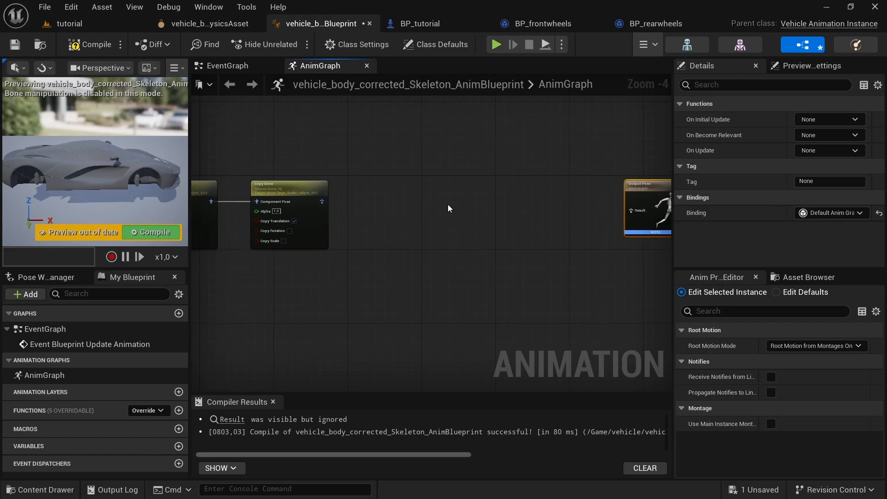
Duplicate the RL Copy Bone node, chain the copy after it, and set its source to RR and target to large_brake_caliper_002
{"action": "scroll", "coordinate": [319, 196], "scroll_direction": "up", "scroll_amount": 1}
{"action": "left_click", "coordinate": [274, 189]}
{"action": "key", "text": "ctrl+d"}
{"action": "left_click_drag", "start_coordinate": [380, 204], "coordinate": [411, 181]}
{"action": "left_click_drag", "start_coordinate": [378, 206], "coordinate": [318, 203]}
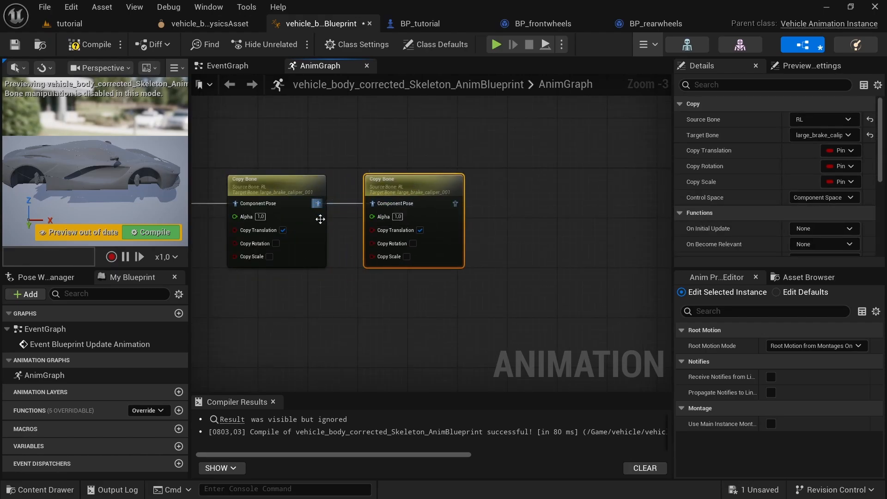
{"action": "left_click", "coordinate": [817, 123]}
{"action": "left_click", "coordinate": [748, 214]}
{"action": "left_click", "coordinate": [821, 136]}
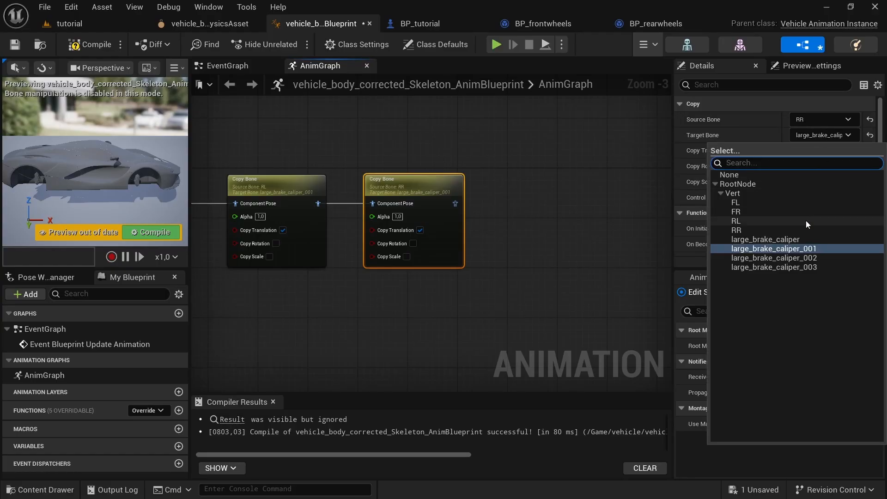
{"action": "left_click", "coordinate": [787, 258]}
Connect the RR Copy Bone node to Output Pose through a Component To Local node and line the nodes up closely
{"action": "scroll", "coordinate": [538, 256], "scroll_direction": "down", "scroll_amount": 1}
{"action": "right_click_drag", "start_coordinate": [538, 257], "coordinate": [346, 254]}
{"action": "scroll", "coordinate": [298, 247], "scroll_direction": "up", "scroll_amount": 2}
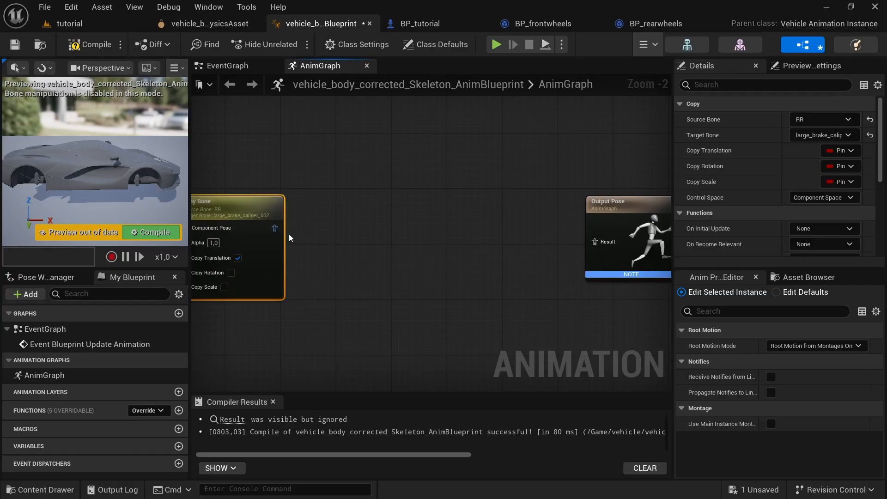
{"action": "right_click_drag", "start_coordinate": [289, 234], "coordinate": [372, 224]}
{"action": "right_click_drag", "start_coordinate": [410, 246], "coordinate": [253, 224]}
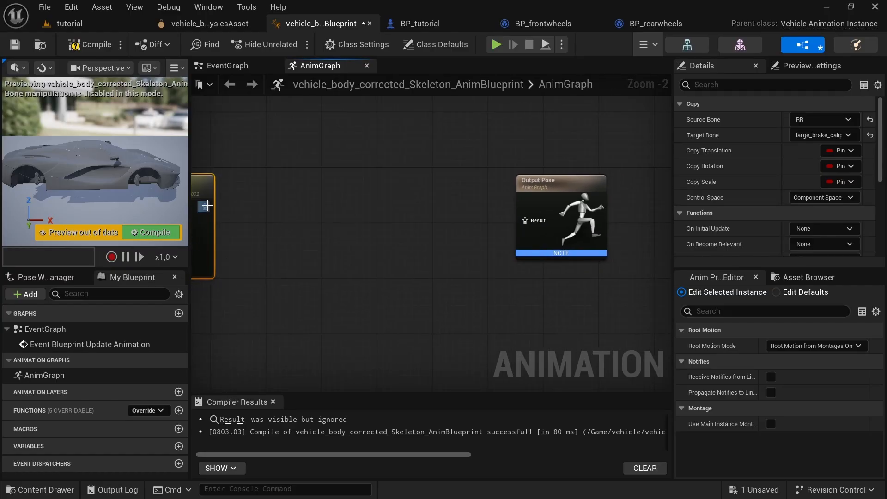
{"action": "left_click_drag", "start_coordinate": [206, 205], "coordinate": [544, 212]}
{"action": "left_click_drag", "start_coordinate": [352, 188], "coordinate": [299, 201]}
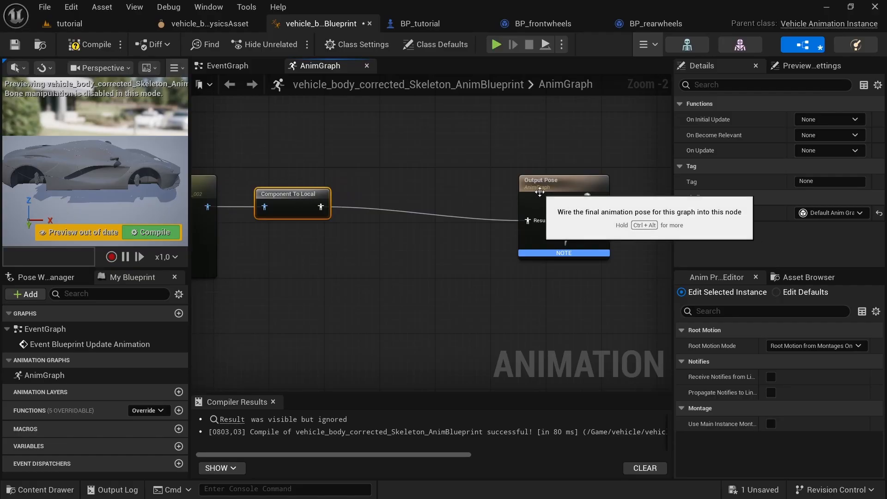
{"action": "left_click_drag", "start_coordinate": [539, 191], "coordinate": [404, 178]}
Compile the vehicle animation blueprint
{"action": "left_click", "coordinate": [85, 48]}
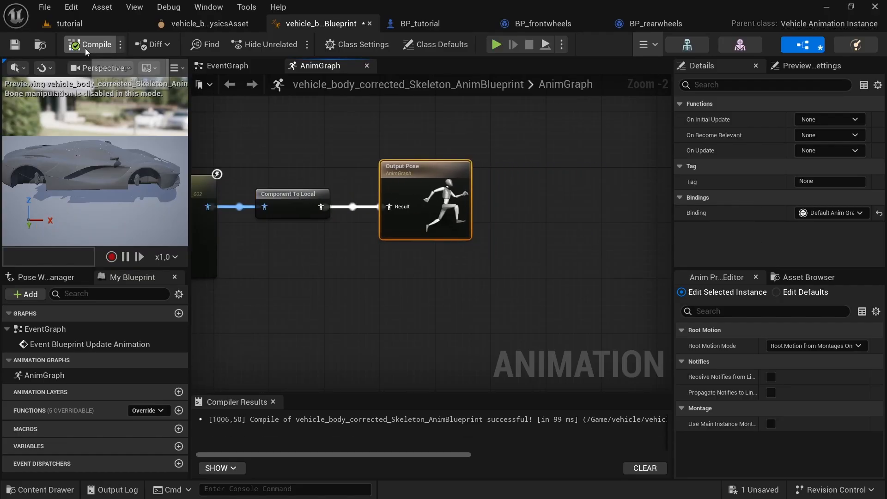
{"action": "right_click", "coordinate": [344, 148]}
{"action": "left_click", "coordinate": [326, 158]}
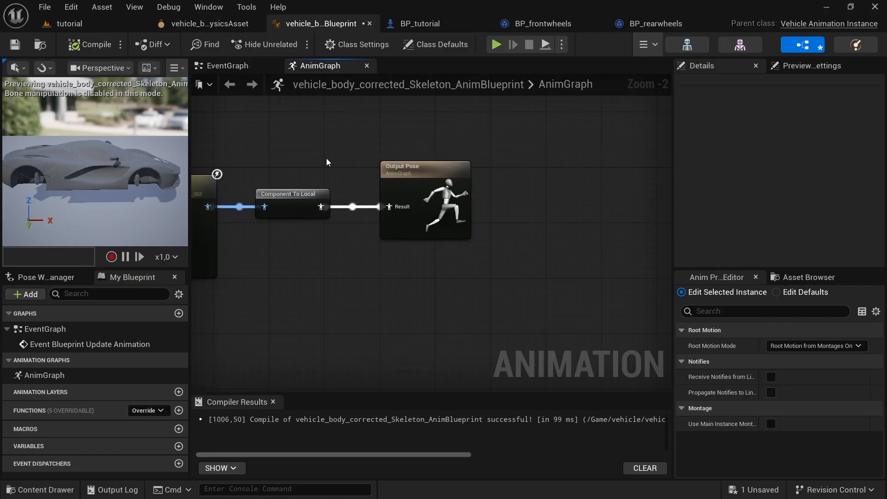
Review the source and target bones and connections of the rotation and Copy Bone nodes along the AnimGraph chain
{"action": "scroll", "coordinate": [410, 232], "scroll_direction": "down", "scroll_amount": 3}
{"action": "right_click_drag", "start_coordinate": [315, 270], "coordinate": [572, 279]}
{"action": "right_click_drag", "start_coordinate": [397, 309], "coordinate": [545, 284]}
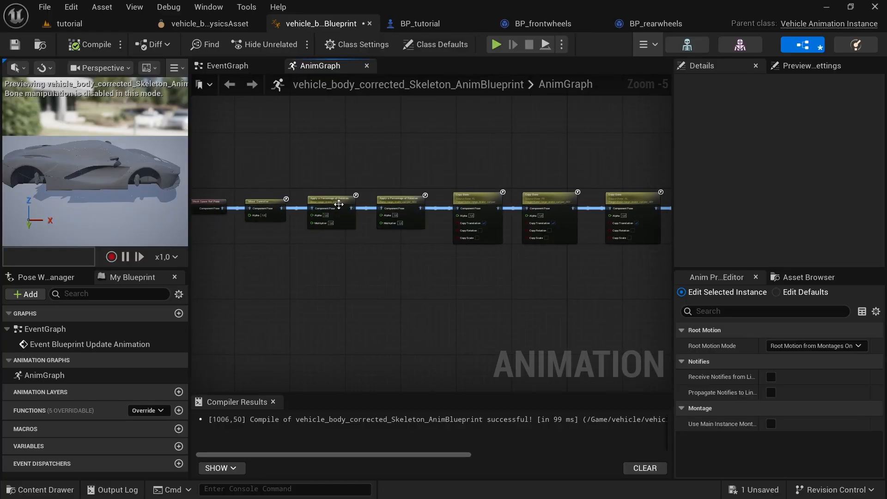
{"action": "scroll", "coordinate": [555, 210], "scroll_direction": "up", "scroll_amount": 3}
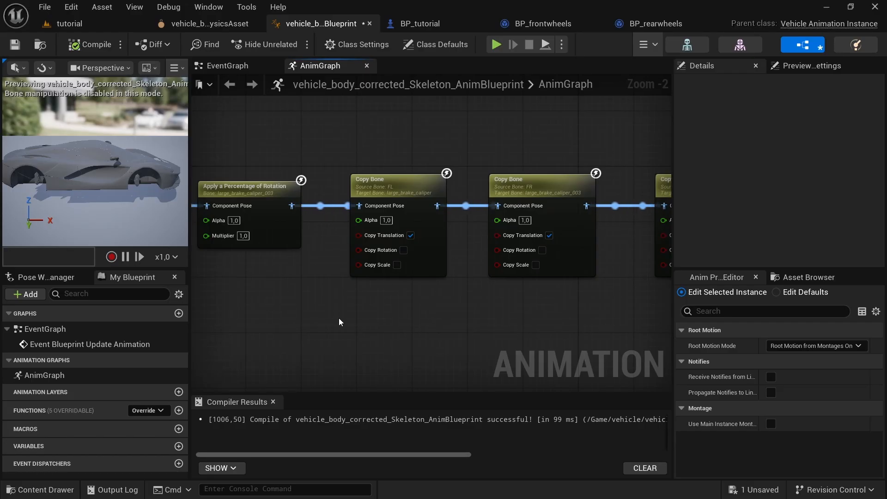
{"action": "right_click_drag", "start_coordinate": [339, 318], "coordinate": [436, 319]}
{"action": "right_click_drag", "start_coordinate": [377, 317], "coordinate": [482, 321]}
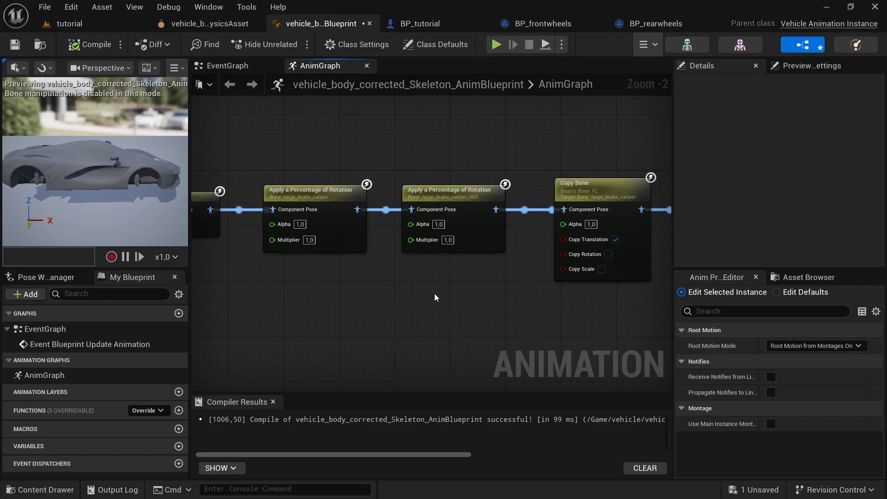
{"action": "right_click_drag", "start_coordinate": [434, 293], "coordinate": [223, 287]}
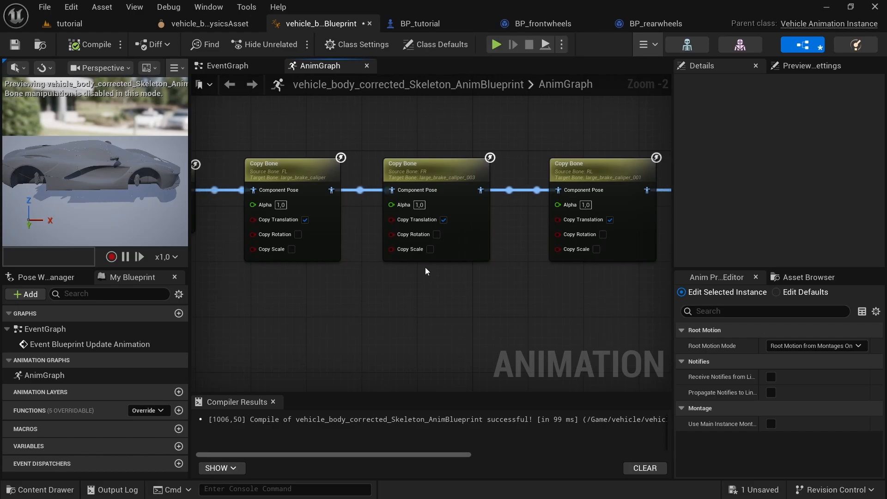
{"action": "right_click_drag", "start_coordinate": [555, 327], "coordinate": [383, 338]}
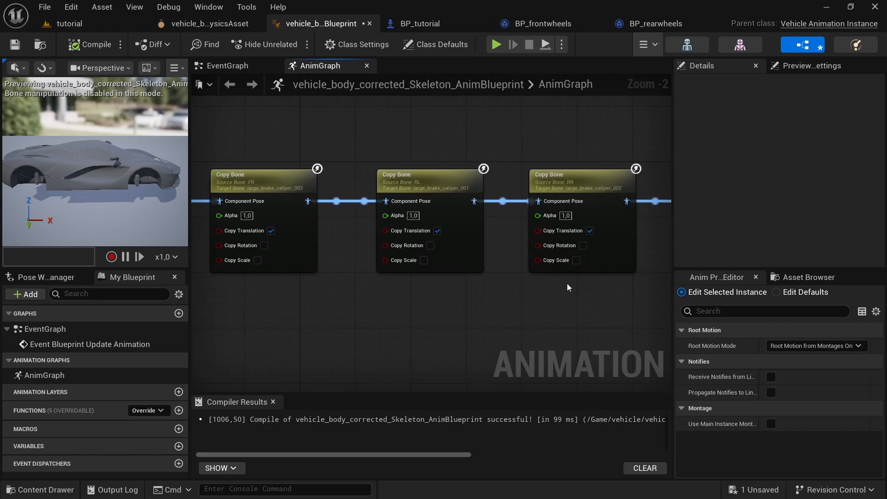
Save the animation blueprint, and close both it and the physics asset
{"action": "left_click", "coordinate": [17, 47]}
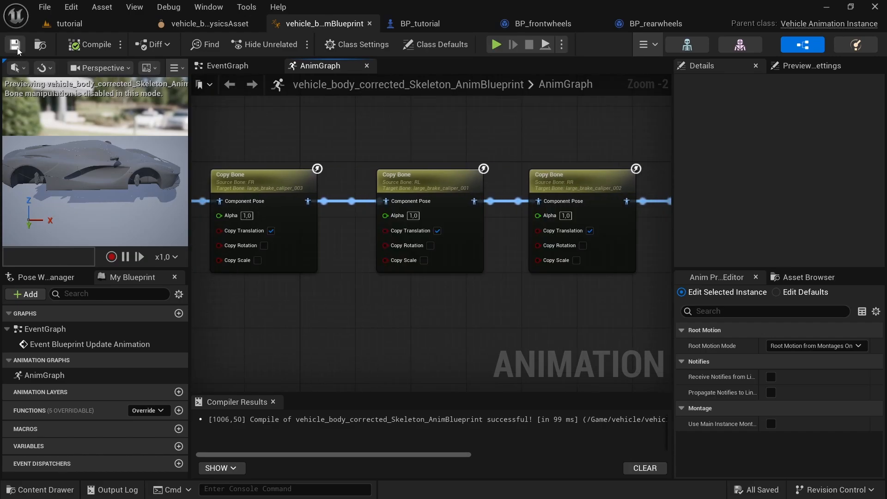
{"action": "left_click", "coordinate": [369, 24]}
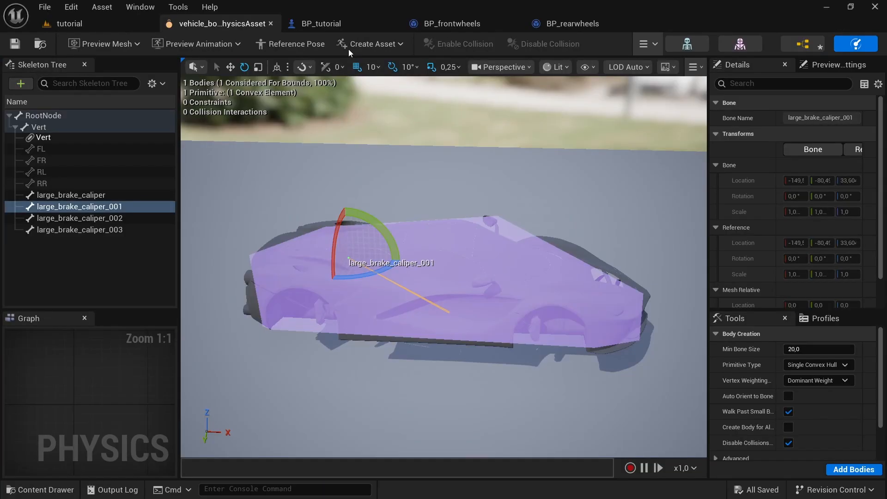
{"action": "left_click", "coordinate": [270, 23]}
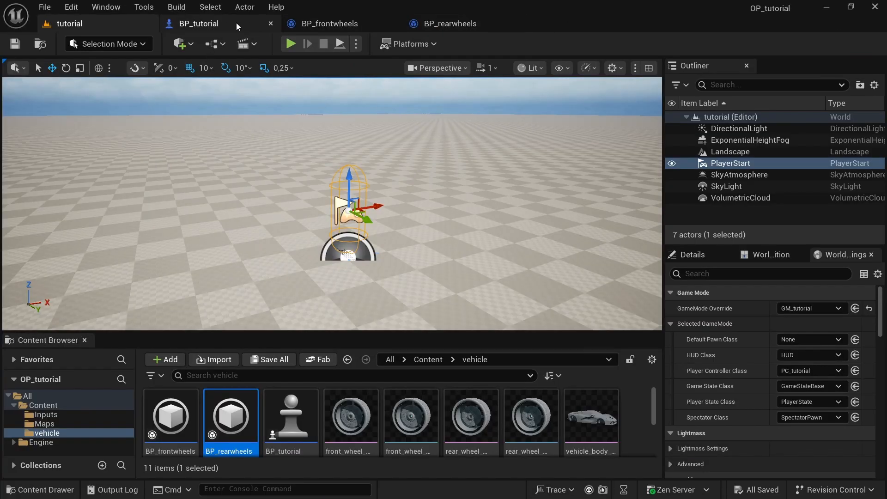
In BP_tutorial, set the vehicle mesh component's Anim Class to vehicle_body_corrected_Skeleton_AnimBlueprint
{"action": "left_click", "coordinate": [214, 25]}
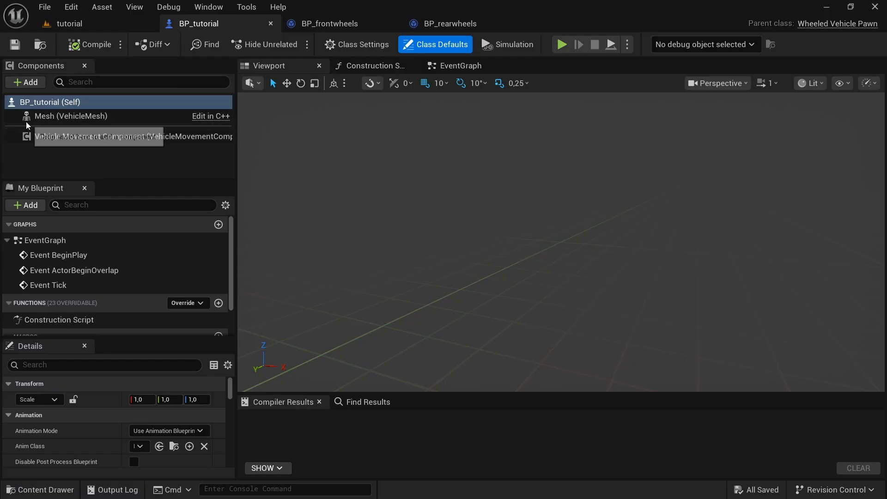
{"action": "left_click", "coordinate": [87, 116]}
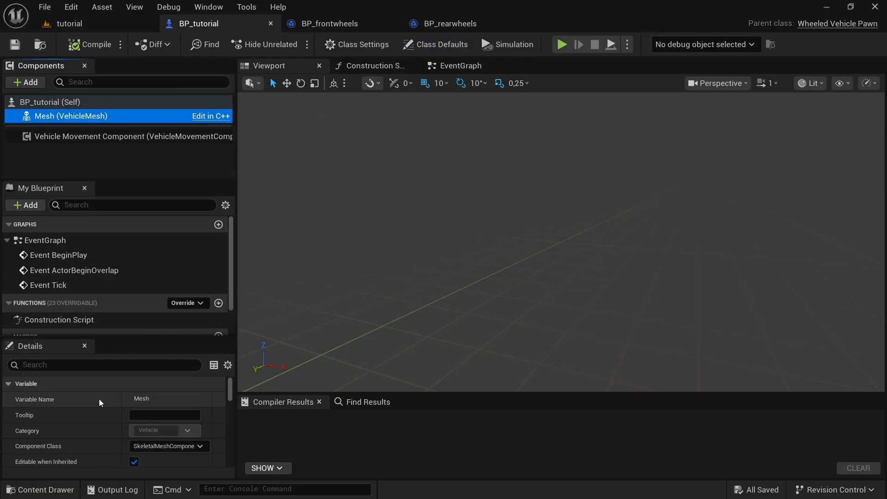
{"action": "scroll", "coordinate": [106, 430], "scroll_direction": "down", "scroll_amount": 5}
{"action": "scroll", "coordinate": [111, 427], "scroll_direction": "down", "scroll_amount": 2}
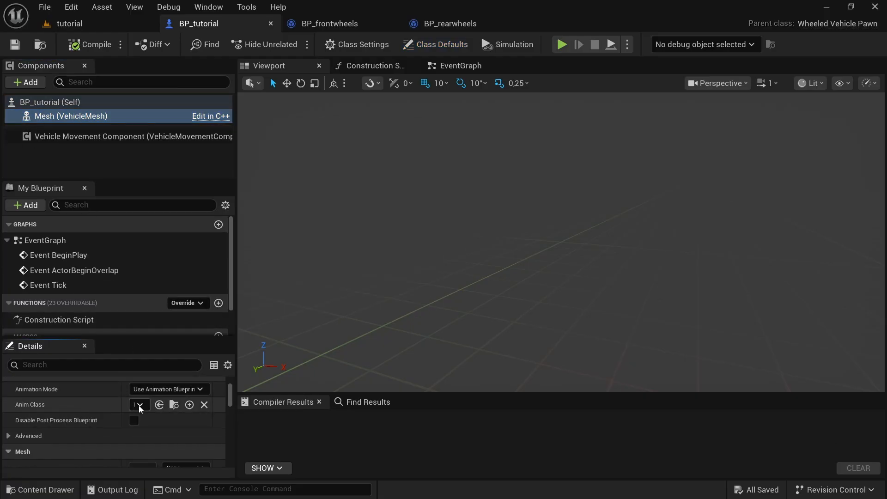
{"action": "left_click", "coordinate": [134, 405]}
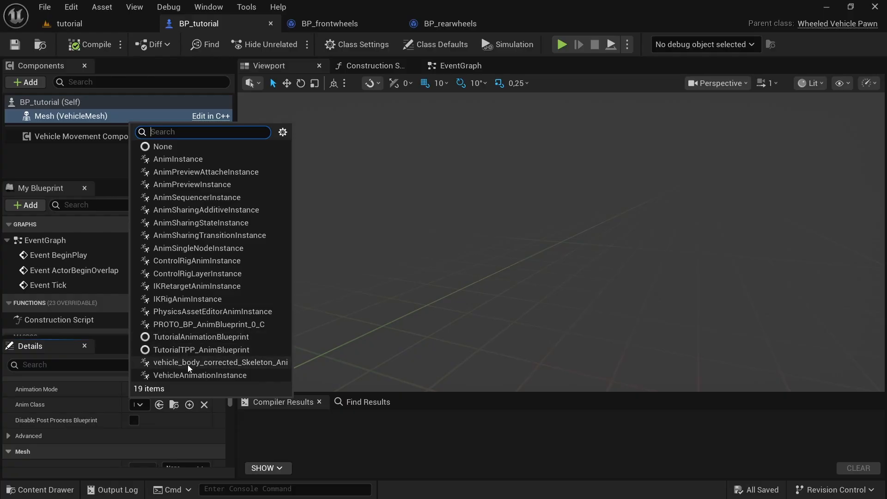
{"action": "left_click", "coordinate": [234, 364]}
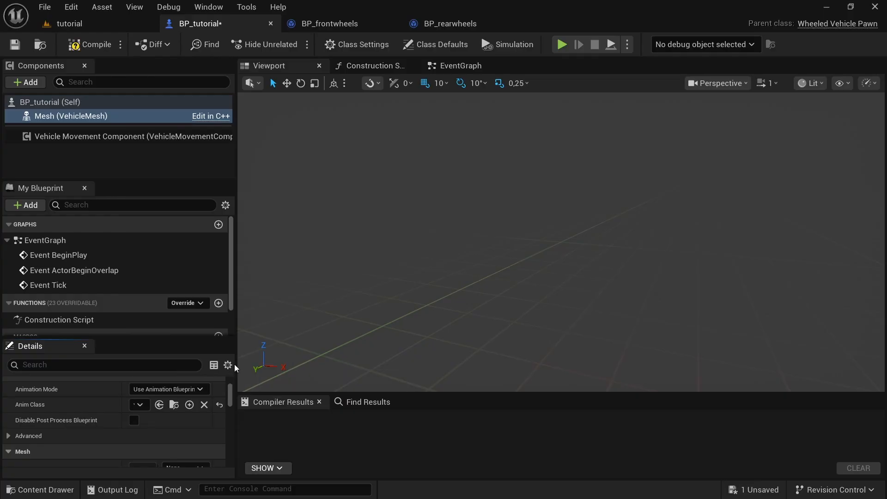
Set the vehicle mesh component's Skeletal Mesh Asset to vehicle_body_corrected
{"action": "scroll", "coordinate": [88, 407], "scroll_direction": "down", "scroll_amount": 3}
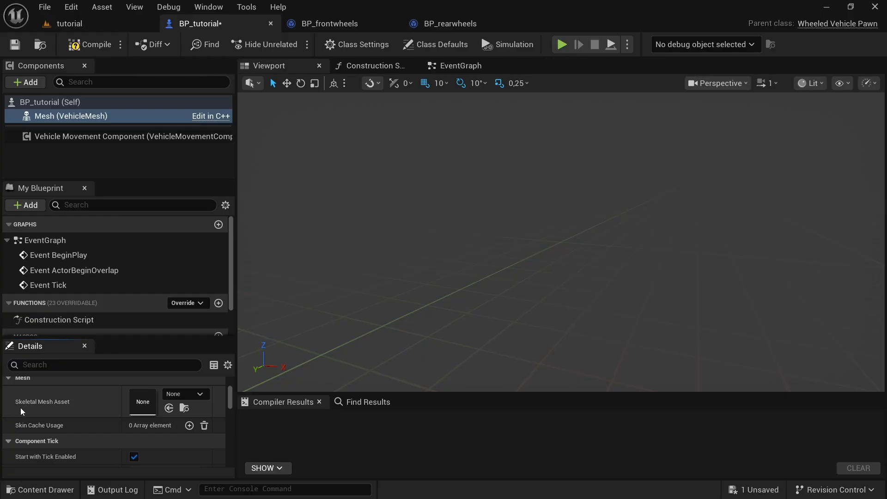
{"action": "left_click", "coordinate": [190, 397]}
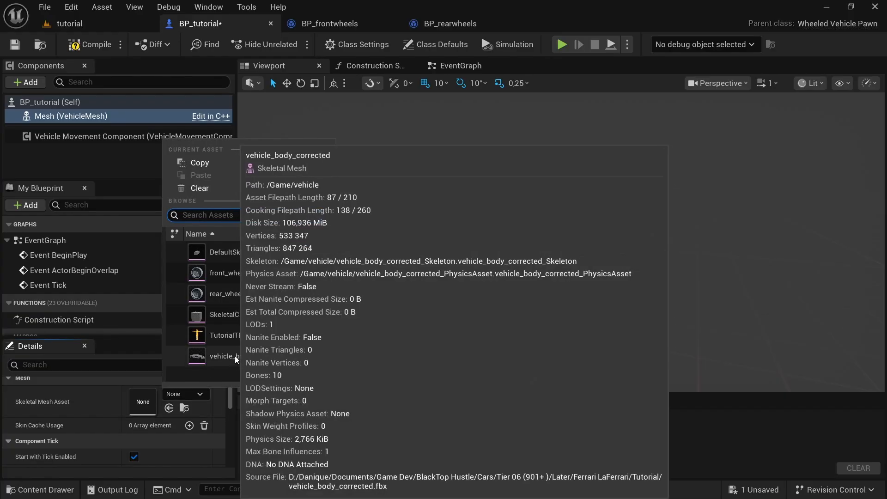
{"action": "left_click", "coordinate": [203, 357]}
{"action": "scroll", "coordinate": [632, 179], "scroll_direction": "up", "scroll_amount": 4}
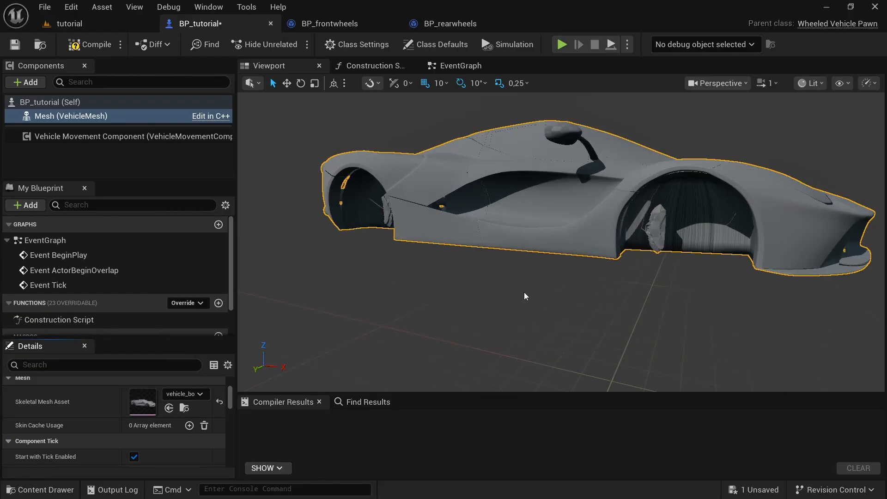
{"action": "right_click_drag", "start_coordinate": [523, 292], "coordinate": [607, 312]}
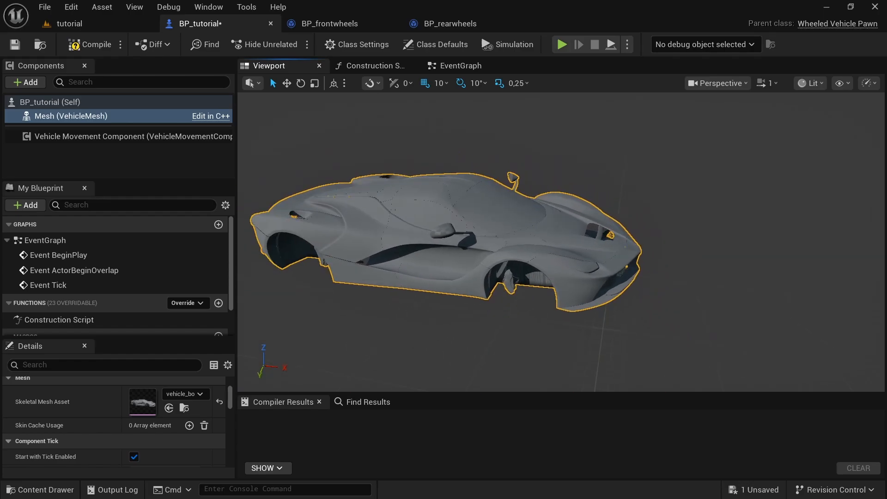
Add a Skeletal Mesh component under the vehicle mesh and name it FR_wheel
{"action": "left_click", "coordinate": [49, 117]}
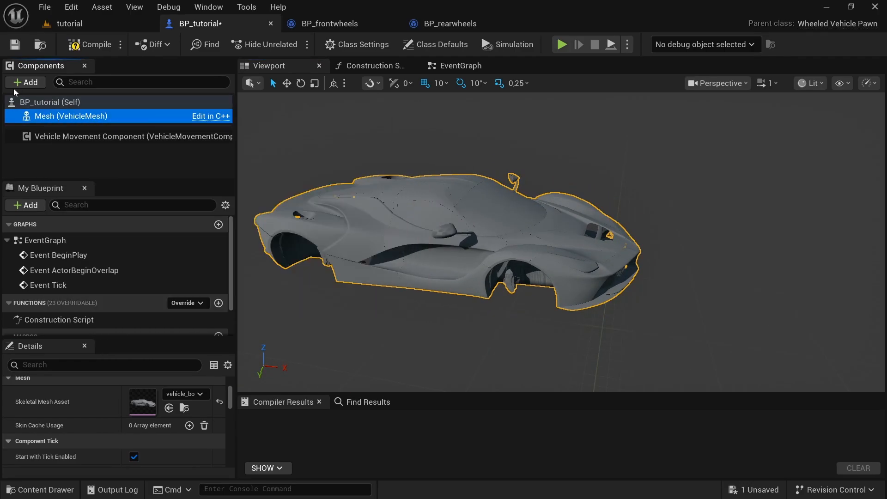
{"action": "left_click", "coordinate": [28, 83]}
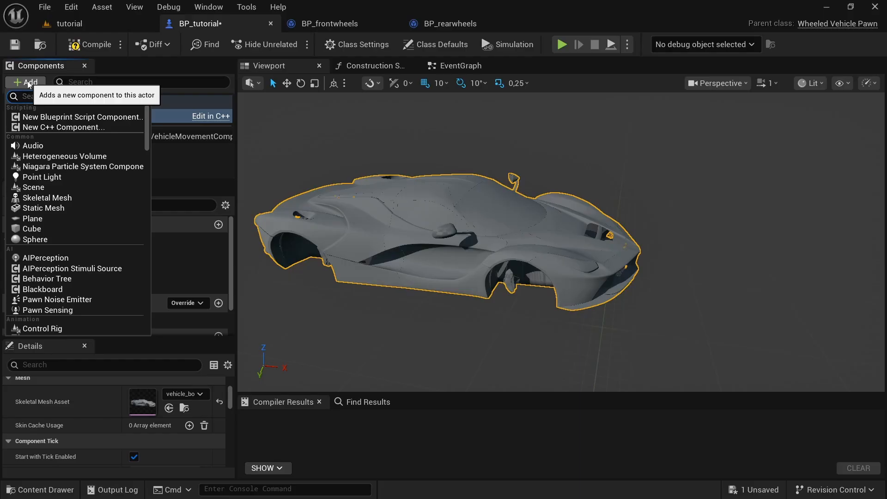
{"action": "type", "text": "skelet"}
{"action": "left_click", "coordinate": [53, 119]}
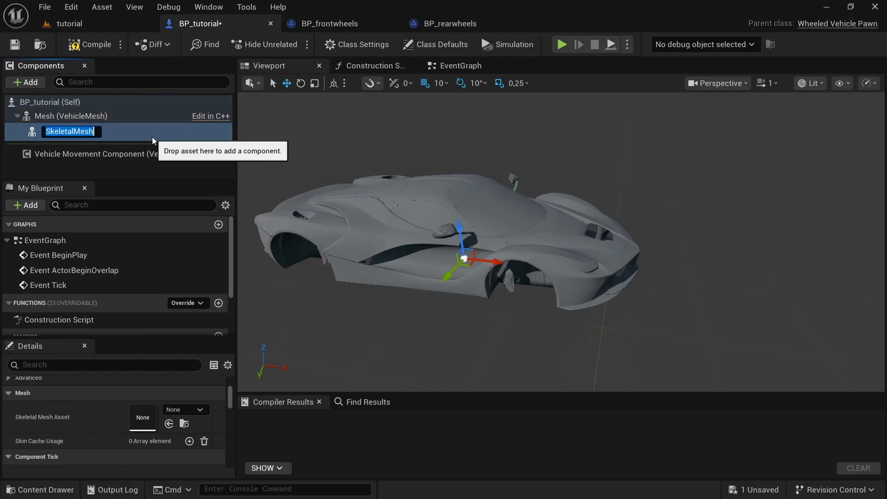
{"action": "type", "text": "FR"}
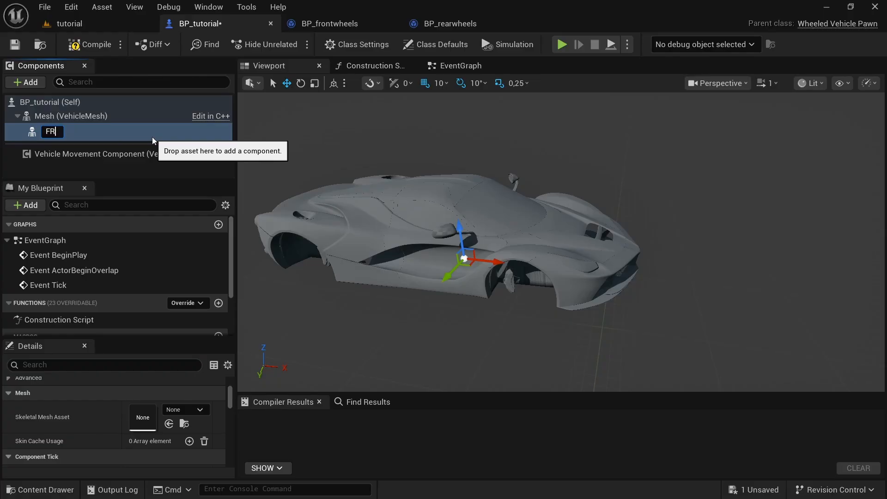
{"action": "type", "text": "_wheel"}
{"action": "key", "text": "Return"}
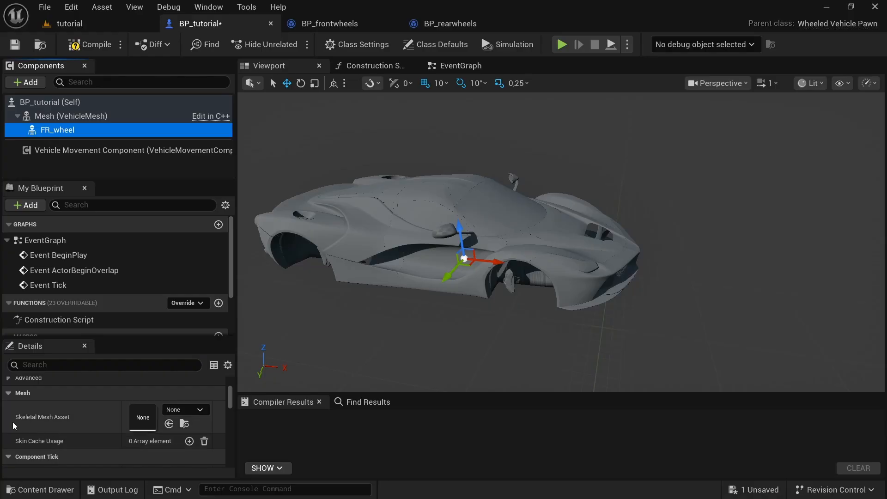
Assign front_wheel_corrected as the Skeletal Mesh Asset of FR_wheel
{"action": "left_click", "coordinate": [185, 410]}
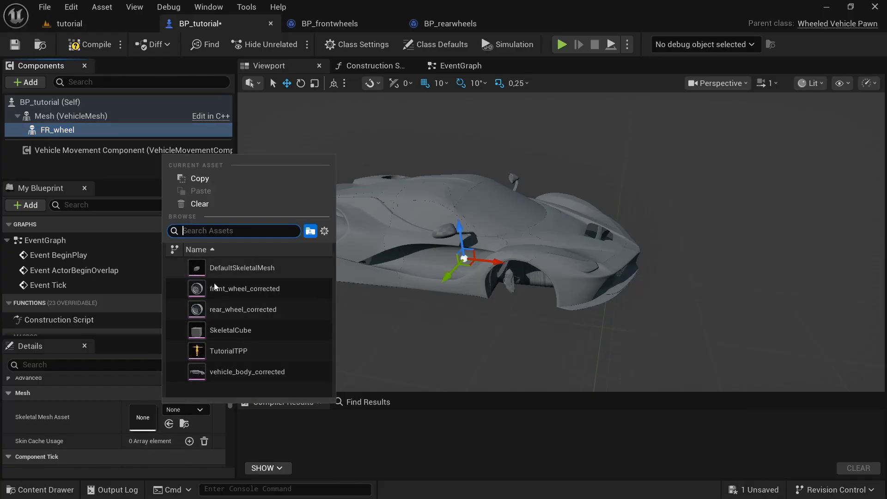
{"action": "left_click", "coordinate": [238, 288]}
{"action": "right_click_drag", "start_coordinate": [561, 241], "coordinate": [587, 277]}
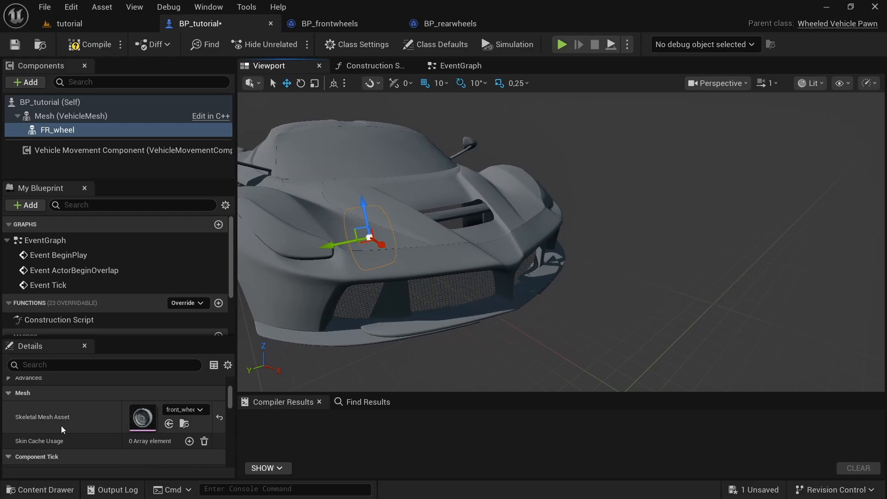
Try attaching FR_wheel to the FL bone as its Parent Socket
{"action": "scroll", "coordinate": [76, 426], "scroll_direction": "down", "scroll_amount": 3}
{"action": "scroll", "coordinate": [73, 439], "scroll_direction": "up", "scroll_amount": 3}
{"action": "scroll", "coordinate": [73, 437], "scroll_direction": "up", "scroll_amount": 2}
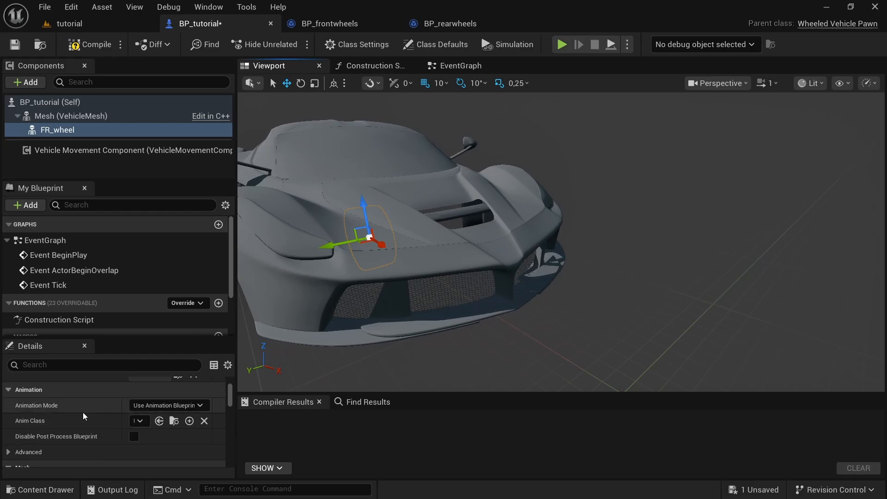
{"action": "scroll", "coordinate": [83, 412], "scroll_direction": "up", "scroll_amount": 2}
{"action": "scroll", "coordinate": [17, 431], "scroll_direction": "down", "scroll_amount": 5}
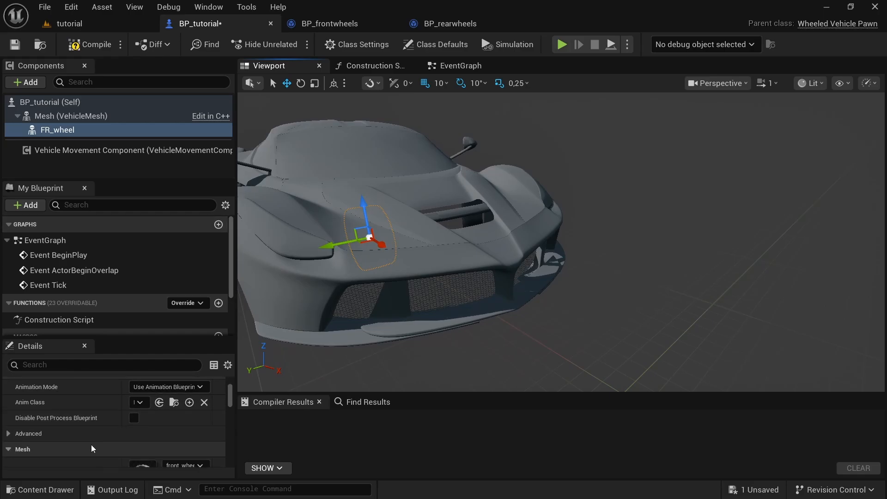
{"action": "scroll", "coordinate": [76, 420], "scroll_direction": "up", "scroll_amount": 5}
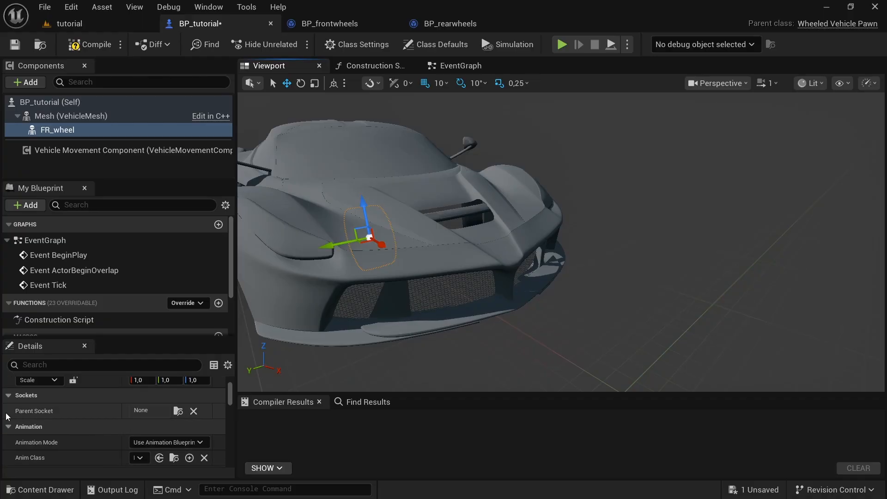
{"action": "left_click", "coordinate": [179, 411]}
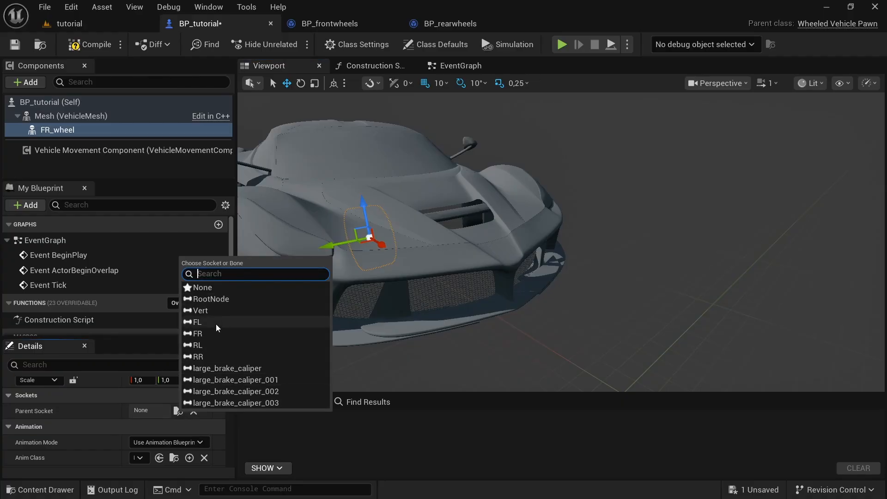
{"action": "left_click", "coordinate": [204, 325]}
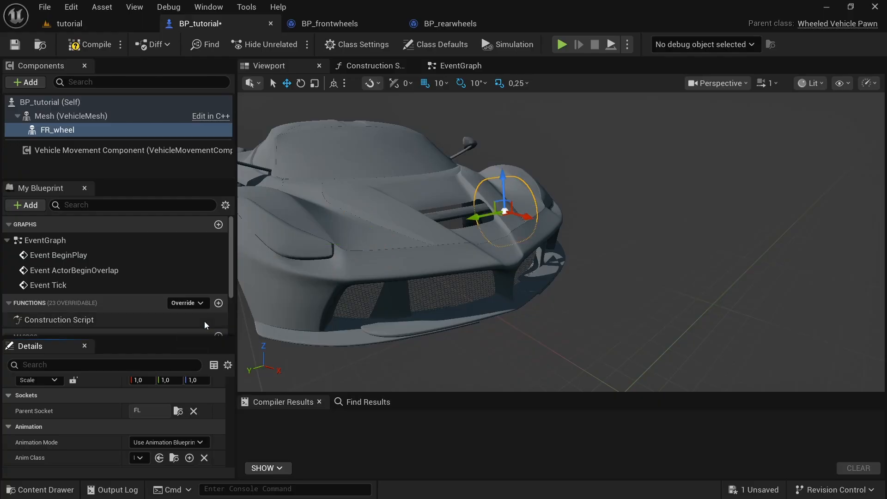
Try a 90° yaw rotation on FR_wheel, and reset its rotation to the default
{"action": "right_click_drag", "start_coordinate": [491, 264], "coordinate": [406, 272]}
{"action": "right_click_drag", "start_coordinate": [490, 253], "coordinate": [589, 249]}
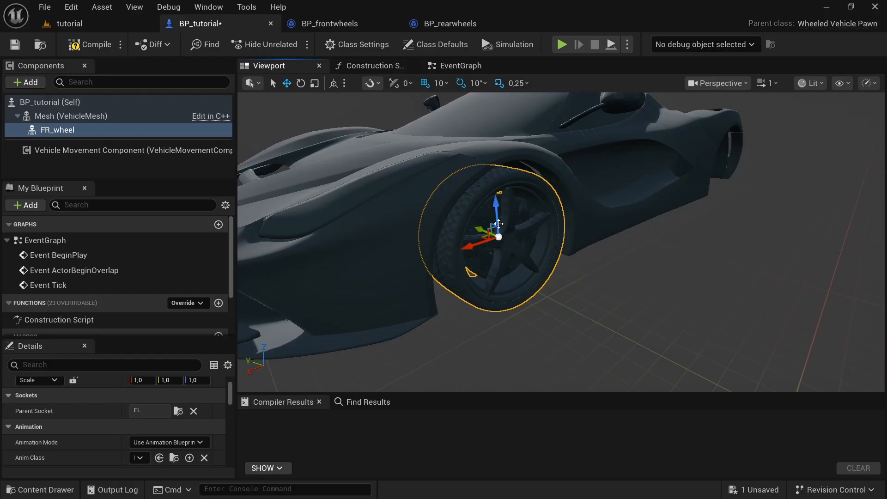
{"action": "scroll", "coordinate": [158, 393], "scroll_direction": "up", "scroll_amount": 3}
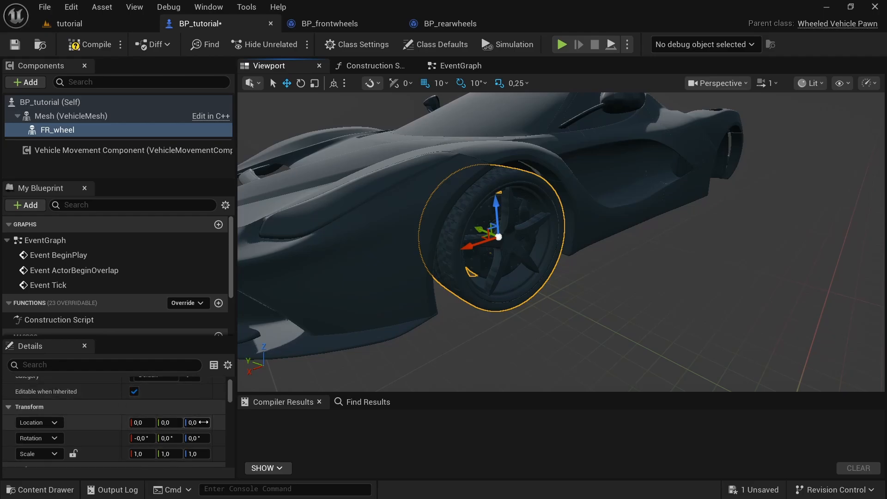
{"action": "left_click", "coordinate": [193, 436]}
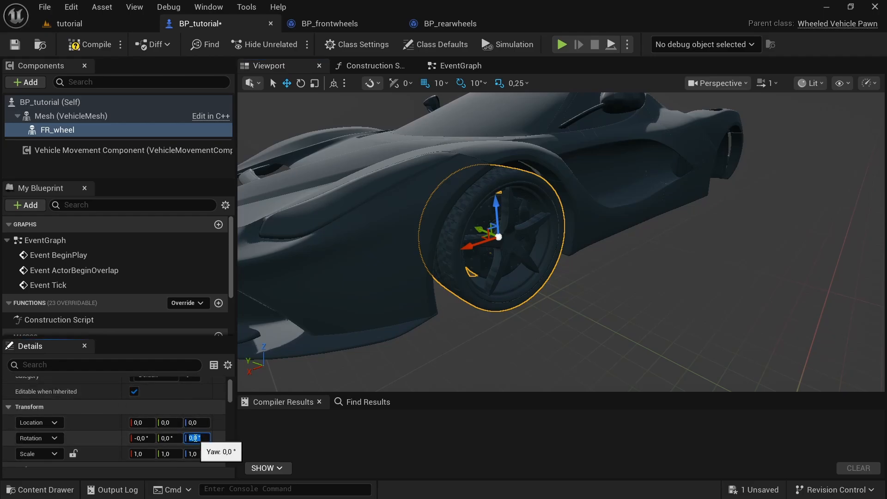
{"action": "type", "text": "990"}
{"action": "key", "text": "Return"}
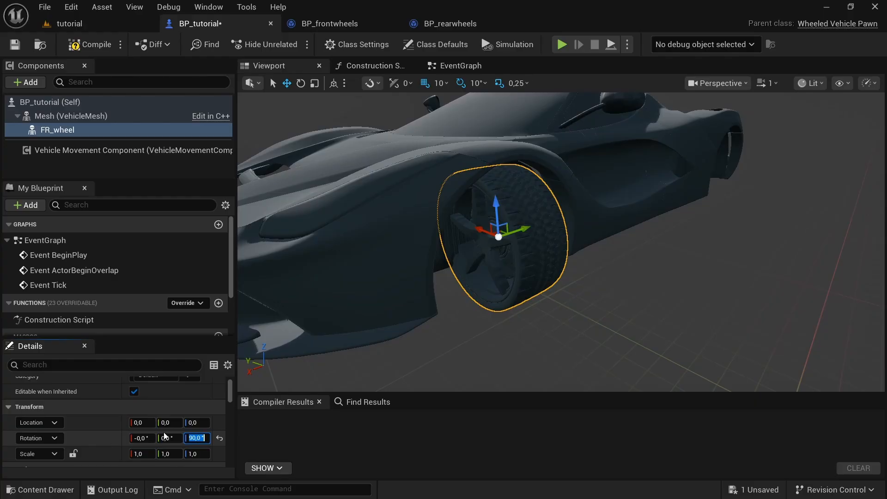
{"action": "left_click", "coordinate": [219, 438]}
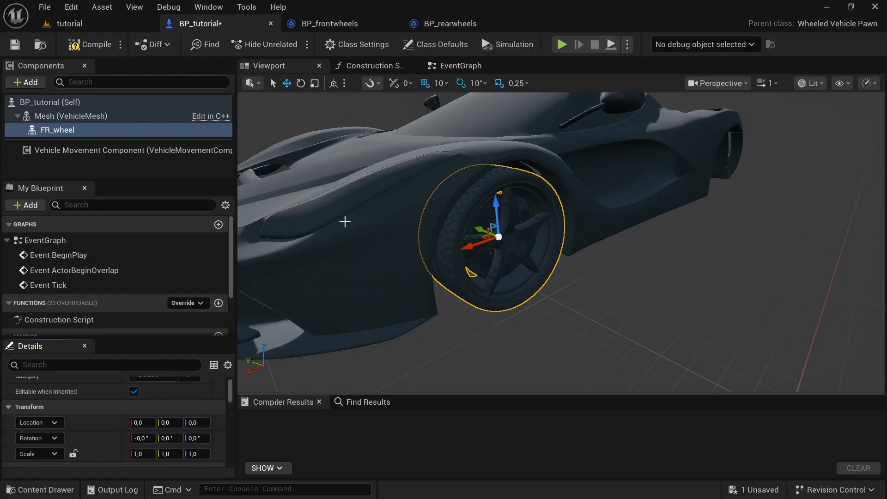
Set the Parent Socket of FR_wheel to the FR bone
{"action": "right_click_drag", "start_coordinate": [379, 289], "coordinate": [568, 287]}
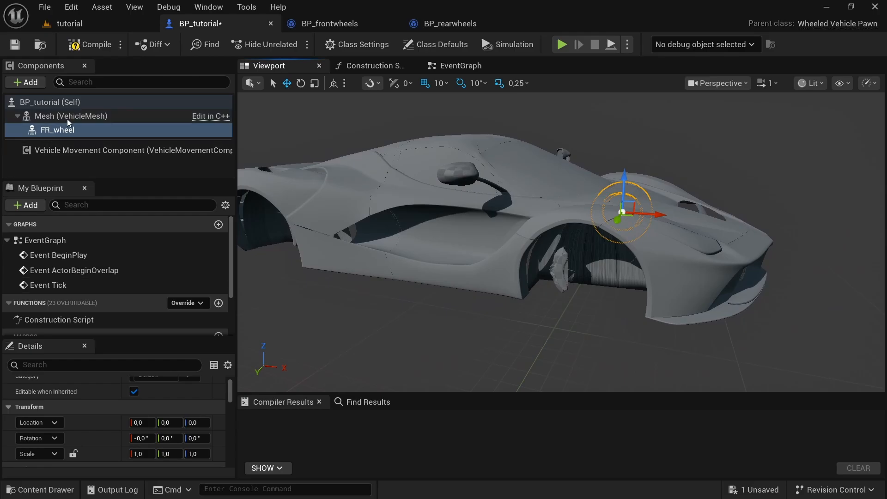
{"action": "left_click", "coordinate": [57, 130]}
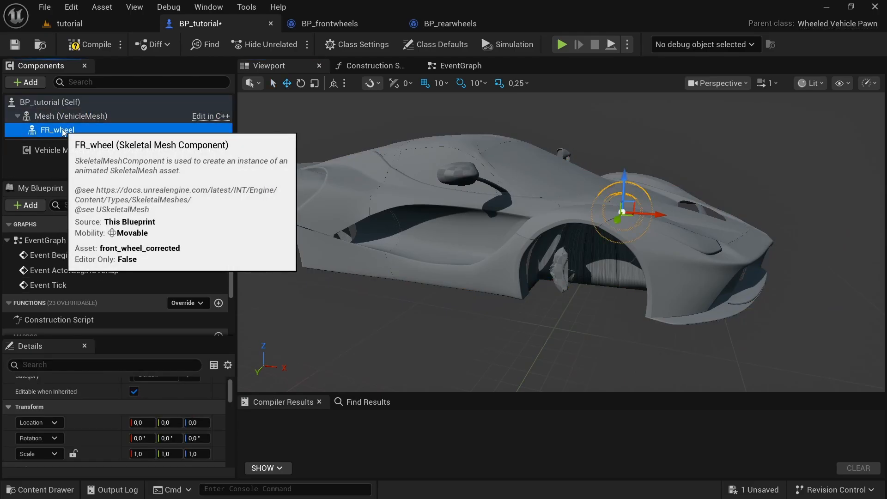
{"action": "scroll", "coordinate": [107, 423], "scroll_direction": "up", "scroll_amount": 2}
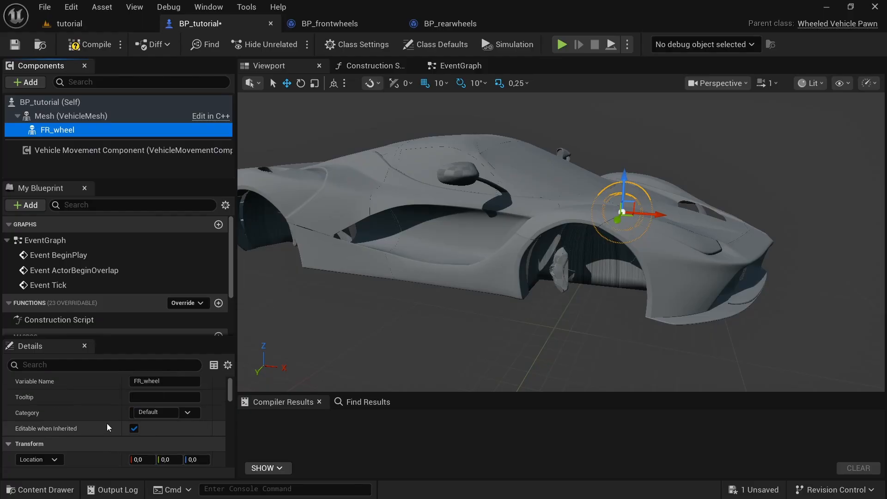
{"action": "scroll", "coordinate": [106, 423], "scroll_direction": "down", "scroll_amount": 5}
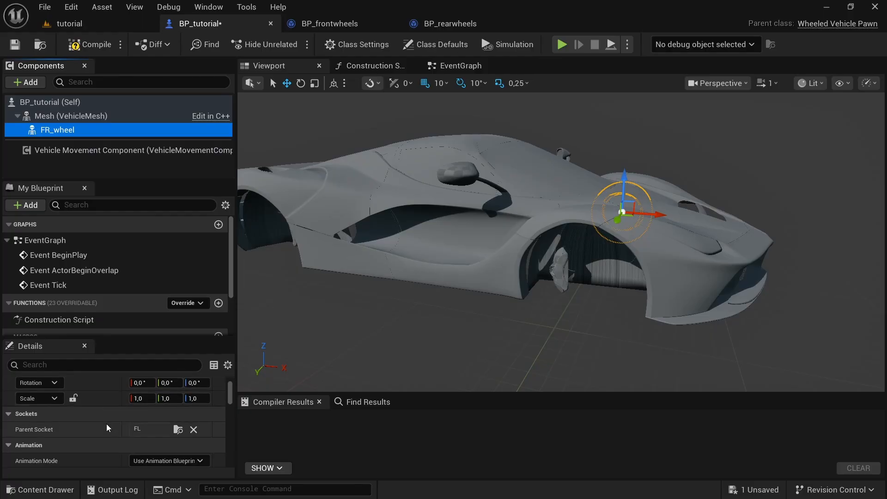
{"action": "left_click", "coordinate": [177, 430]}
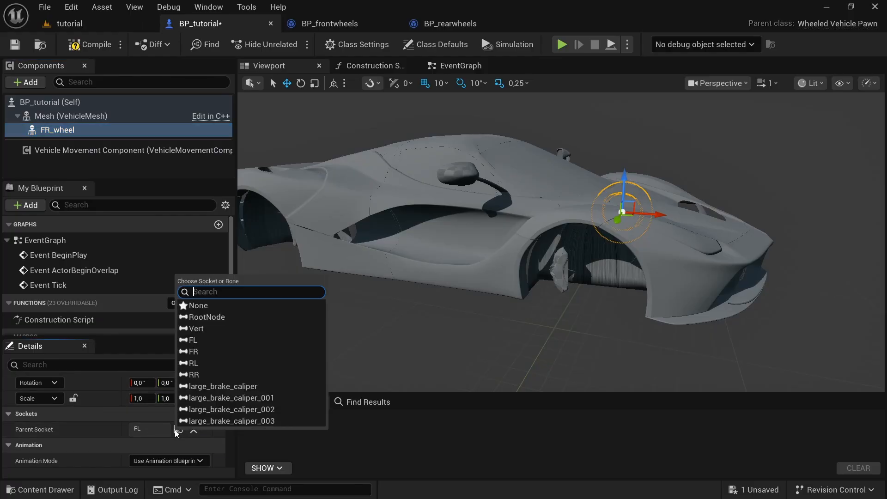
{"action": "left_click", "coordinate": [194, 352]}
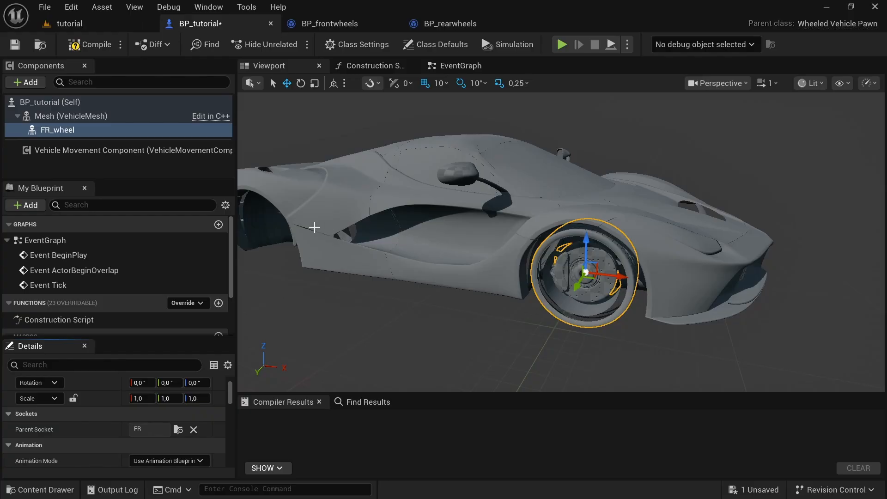
Set the yaw rotation of FR_wheel to 180° so the rim faces outward
{"action": "scroll", "coordinate": [106, 416], "scroll_direction": "up", "scroll_amount": 1}
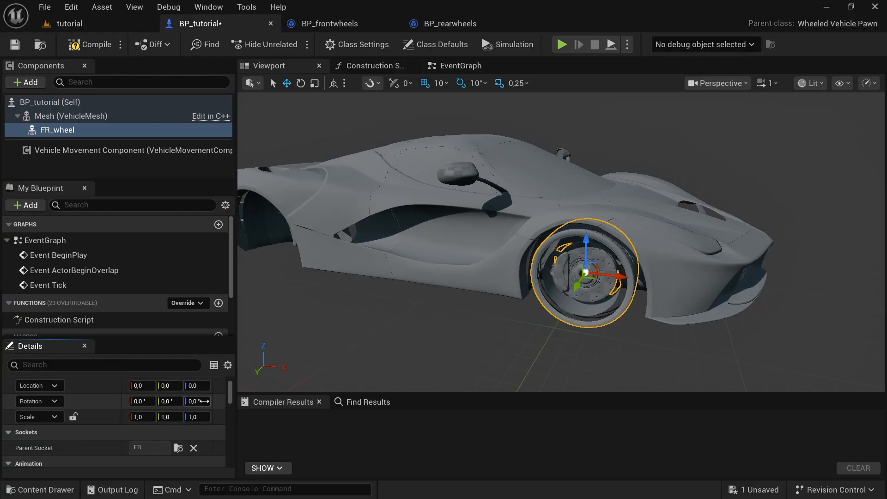
{"action": "left_click", "coordinate": [197, 401]}
{"action": "type", "text": "180"}
{"action": "key", "text": "Return"}
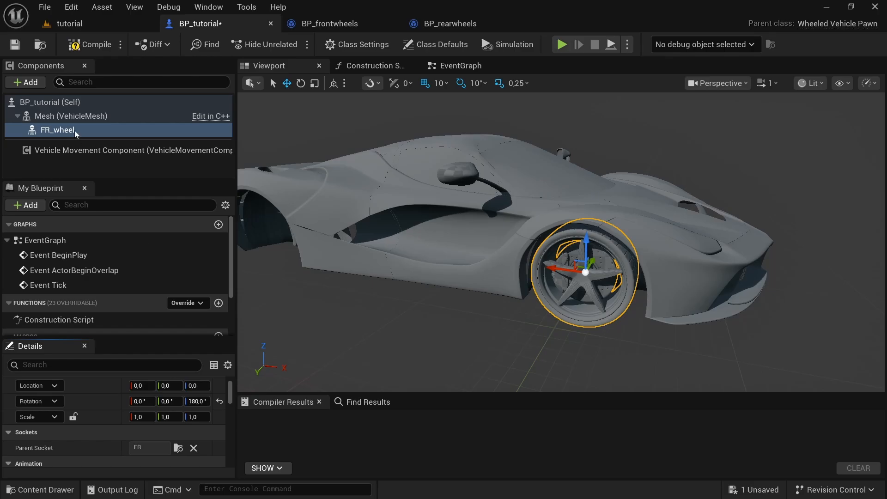
Duplicate the FR_wheel component and rename the copy FL_wheel
{"action": "left_click", "coordinate": [69, 117]}
{"action": "left_click", "coordinate": [63, 130]}
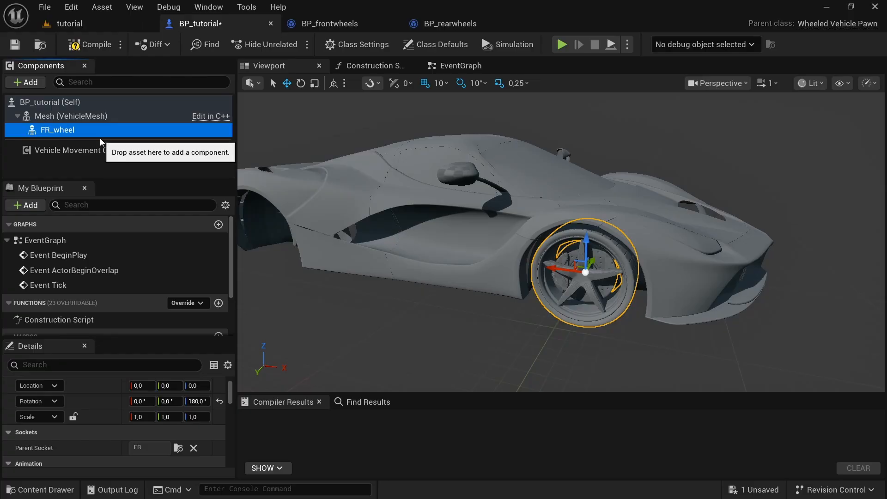
{"action": "key", "text": "ctrl+d"}
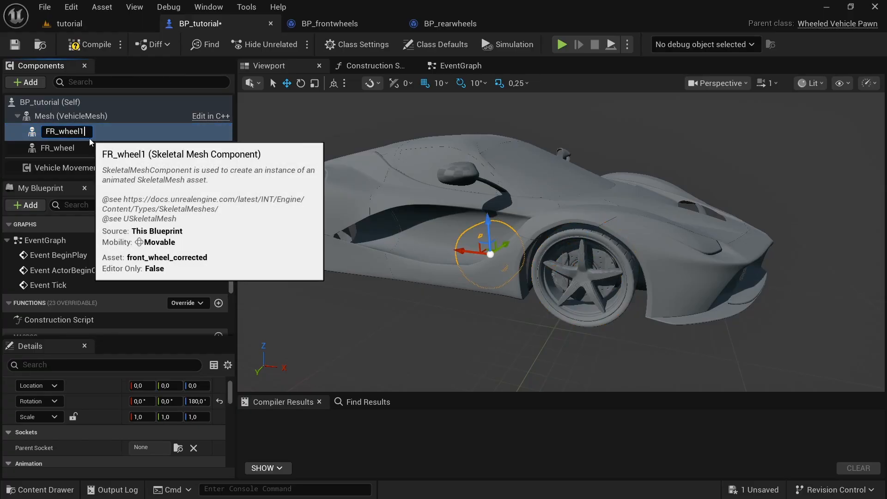
{"action": "key", "text": "BackSpace"}
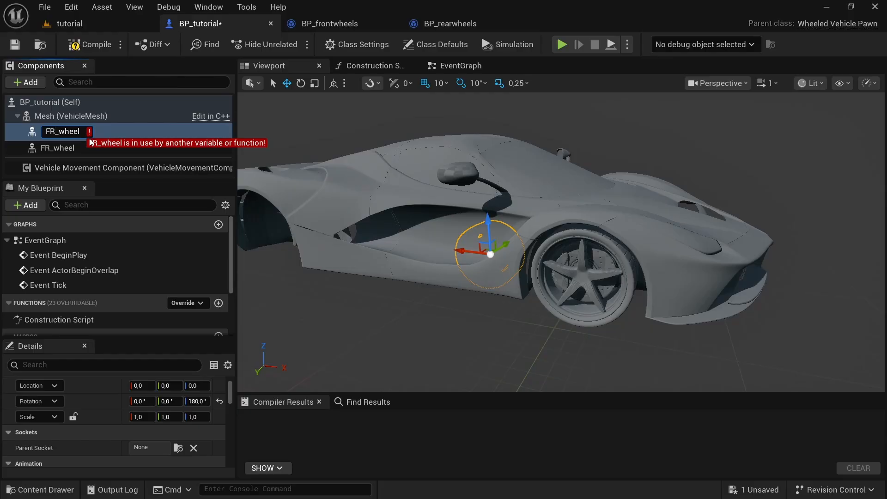
{"action": "key", "text": "Left"}
{"action": "key", "text": "Left"}
{"action": "key", "text": "Left"}
{"action": "key", "text": "Left"}
{"action": "key", "text": "Left"}
{"action": "key", "text": "Left"}
{"action": "key", "text": "BackSpace"}
{"action": "type", "text": "L"}
{"action": "key", "text": "Return"}
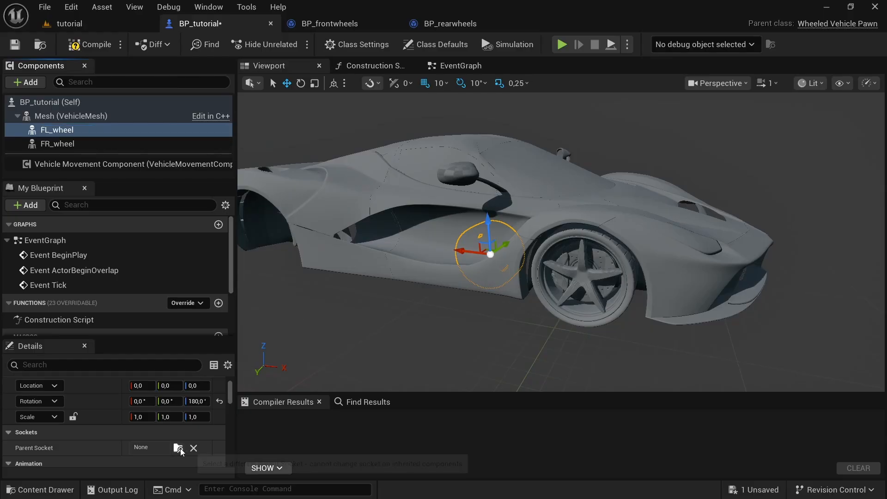
Set the Parent Socket of FL_wheel to FL and reset its rotation to the default
{"action": "left_click", "coordinate": [179, 449]}
{"action": "left_click", "coordinate": [207, 364]}
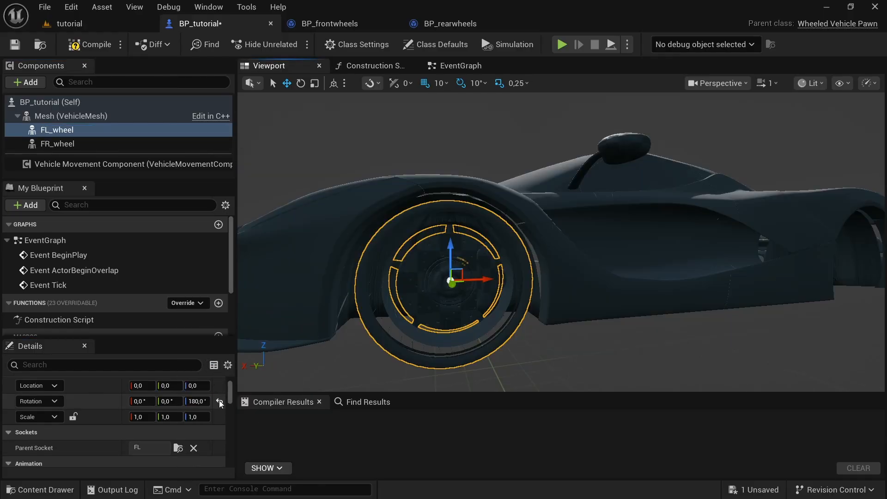
{"action": "left_click", "coordinate": [219, 400]}
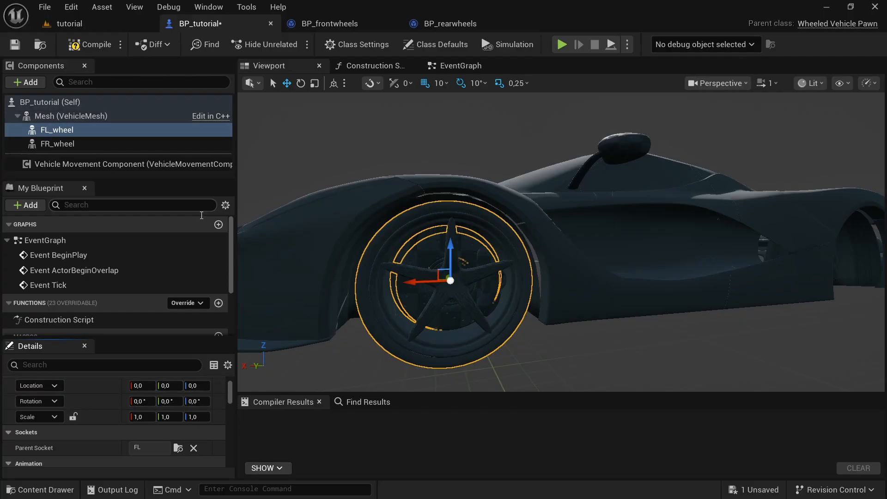
Duplicate the FL_wheel component and rename the copy RR_wheel
{"action": "right_click_drag", "start_coordinate": [458, 309], "coordinate": [656, 314]}
{"action": "left_click", "coordinate": [64, 133]}
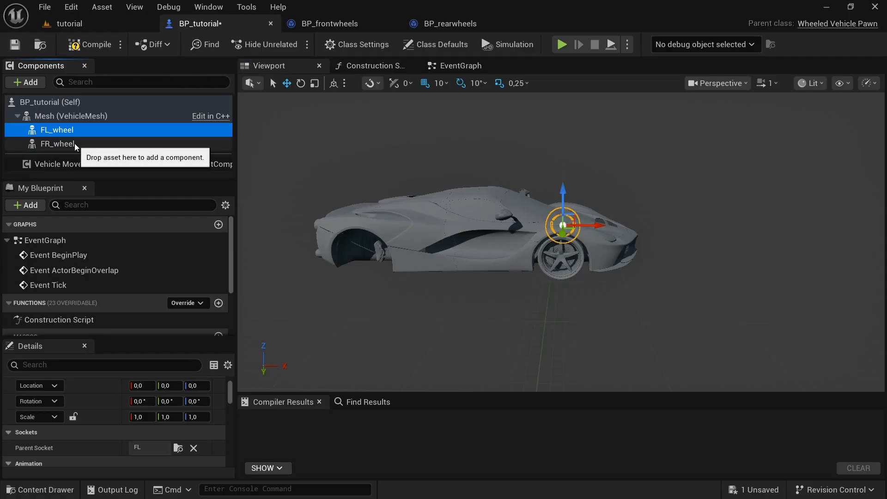
{"action": "key", "text": "ctrl+d"}
{"action": "left_click", "coordinate": [85, 135]}
{"action": "key", "text": "BackSpace"}
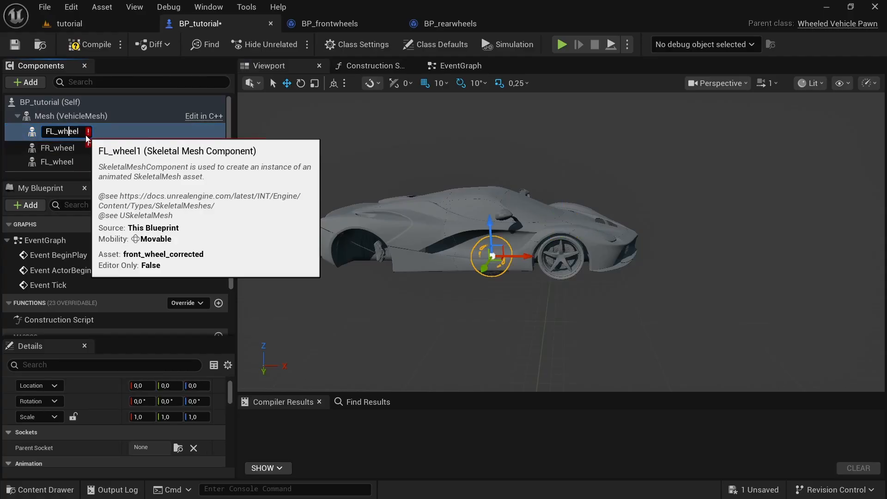
{"action": "key", "text": "Left"}
{"action": "key", "text": "Left"}
{"action": "key", "text": "Left"}
{"action": "key", "text": "BackSpace"}
{"action": "type", "text": "R"}
{"action": "key", "text": "BackSpace"}
{"action": "key", "text": "BackSpace"}
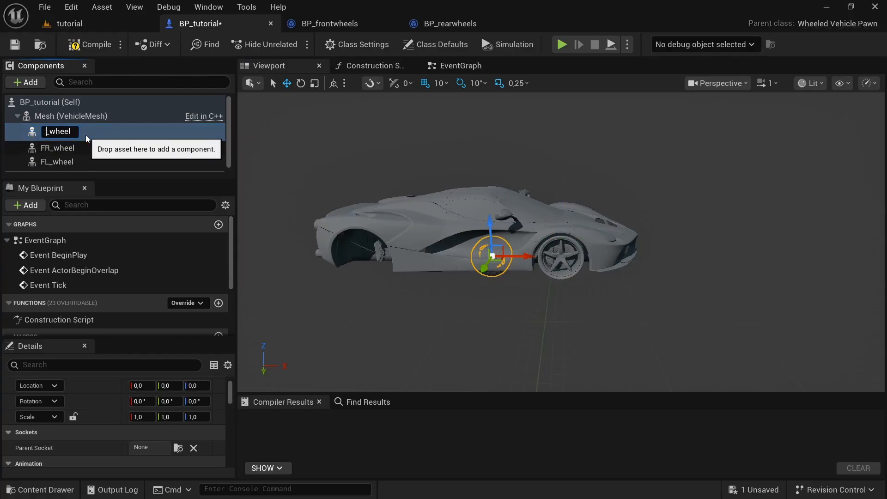
{"action": "type", "text": "RR"}
{"action": "key", "text": "Return"}
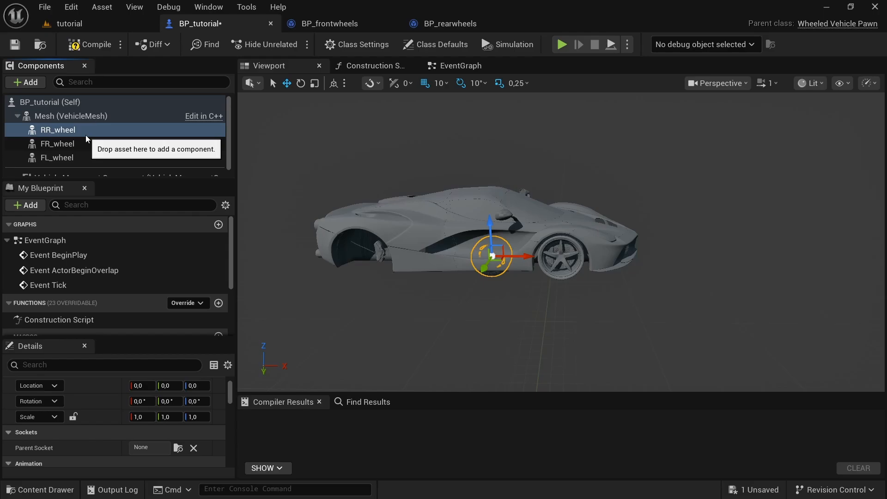
Set the Skeletal Mesh Asset of RR_wheel to rear_wheel_corrected
{"action": "scroll", "coordinate": [115, 445], "scroll_direction": "down", "scroll_amount": 3}
{"action": "scroll", "coordinate": [115, 445], "scroll_direction": "down", "scroll_amount": 3}
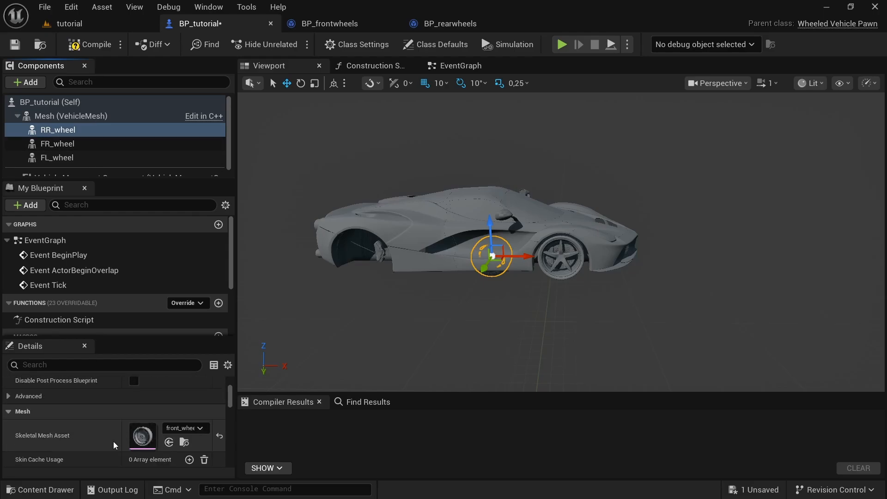
{"action": "left_click", "coordinate": [187, 428]}
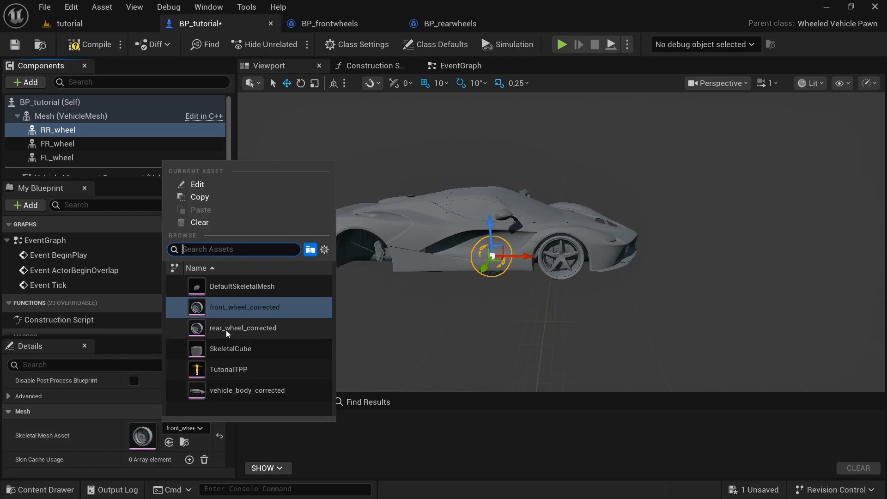
{"action": "left_click", "coordinate": [243, 327]}
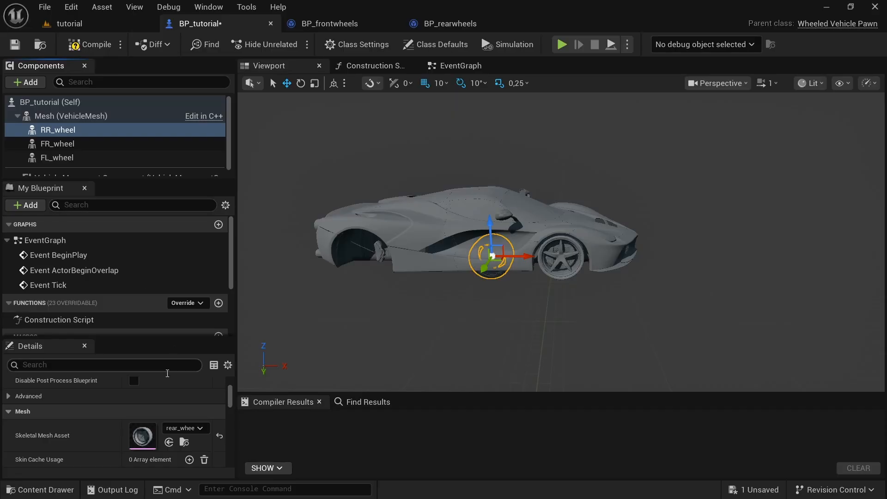
{"action": "scroll", "coordinate": [151, 437], "scroll_direction": "up", "scroll_amount": 5}
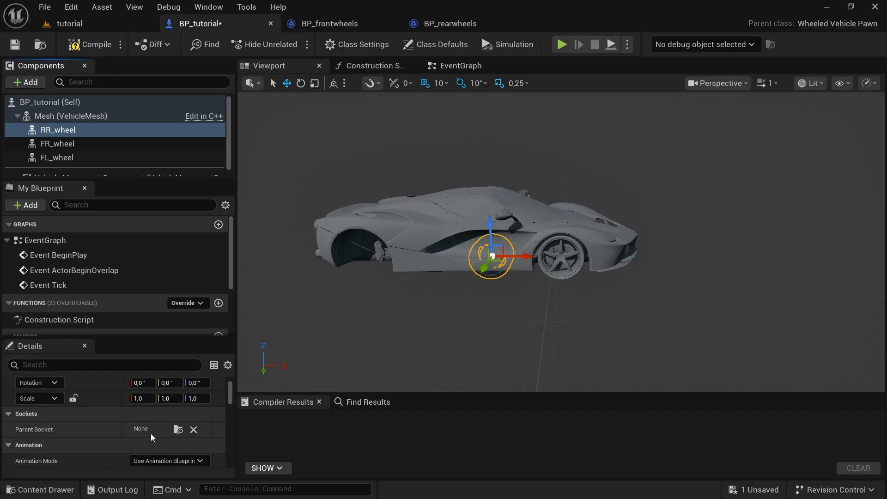
Attach the RR_wheel component to the RR socket and set its Z rotation to 180°
{"action": "left_click", "coordinate": [178, 429]}
{"action": "left_click", "coordinate": [204, 378]}
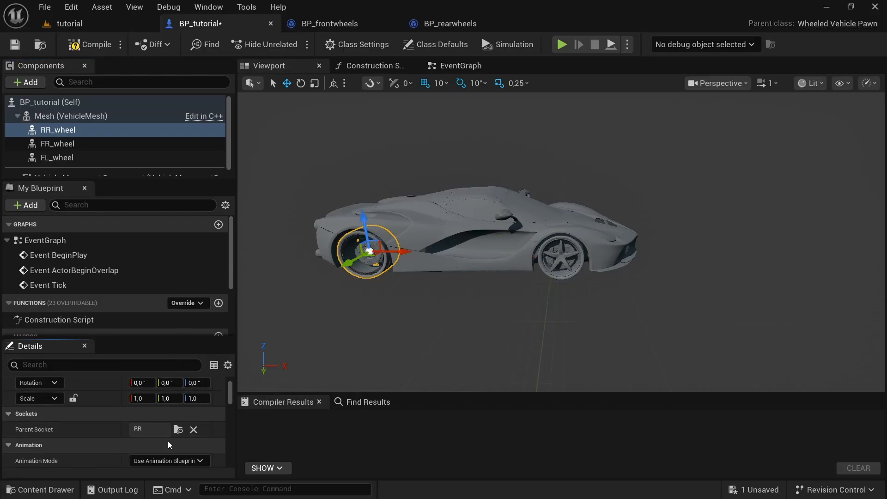
{"action": "scroll", "coordinate": [92, 398], "scroll_direction": "up", "scroll_amount": 1}
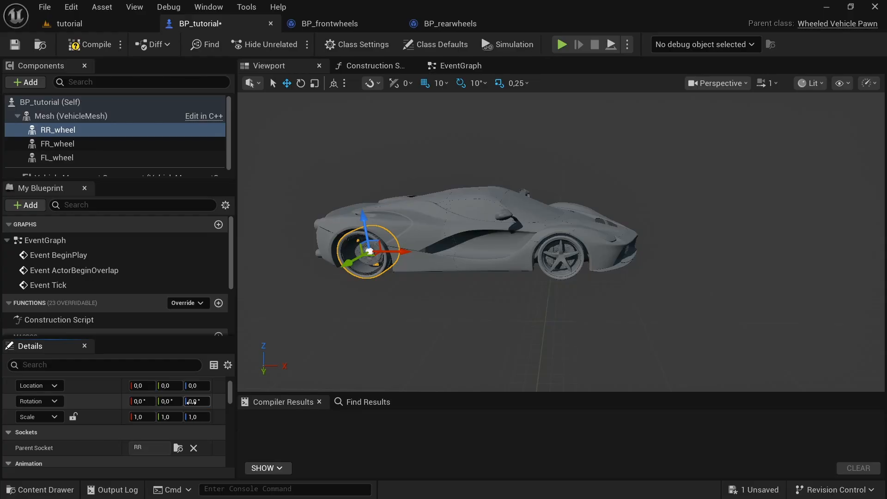
{"action": "left_click", "coordinate": [191, 401]}
{"action": "type", "text": "180"}
{"action": "key", "text": "Return"}
Duplicate the RR_wheel component and name the copy RL_wheel
{"action": "left_click", "coordinate": [56, 143]}
{"action": "left_click", "coordinate": [60, 133]}
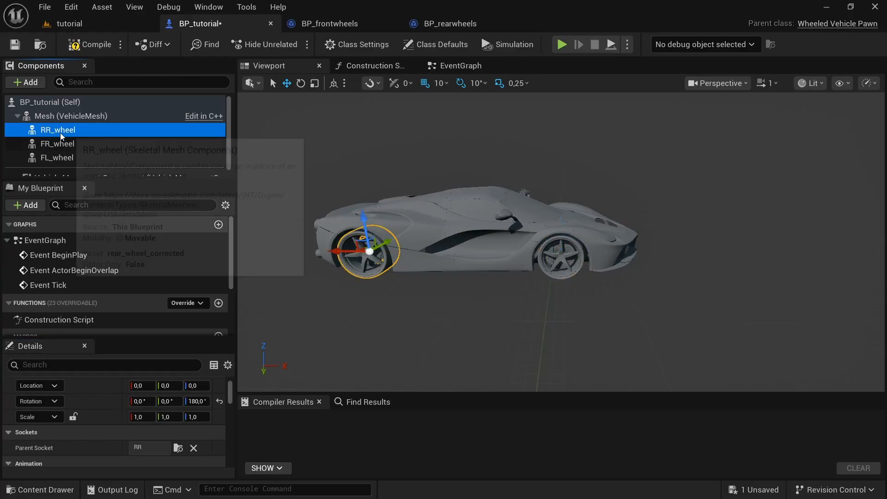
{"action": "key", "text": "ctrl+d"}
{"action": "key", "text": "Right"}
{"action": "key", "text": "BackSpace"}
{"action": "key", "text": "Left"}
{"action": "key", "text": "Left"}
{"action": "key", "text": "Left"}
{"action": "key", "text": "Left"}
{"action": "key", "text": "Left"}
{"action": "key", "text": "Left"}
{"action": "key", "text": "BackSpace"}
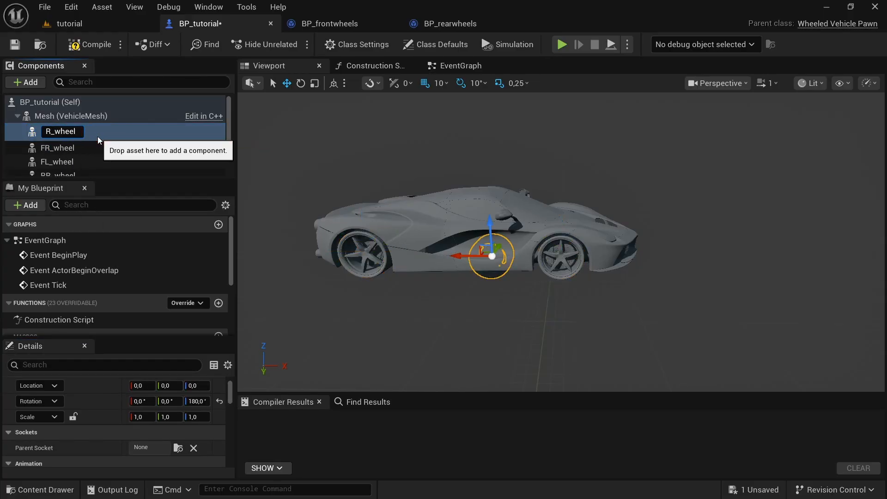
{"action": "type", "text": "L"}
{"action": "key", "text": "Return"}
Reset RL_wheel's rotation and attach it to the RL socket, with the vehicle blueprint compiled and saved
{"action": "left_click", "coordinate": [219, 401]}
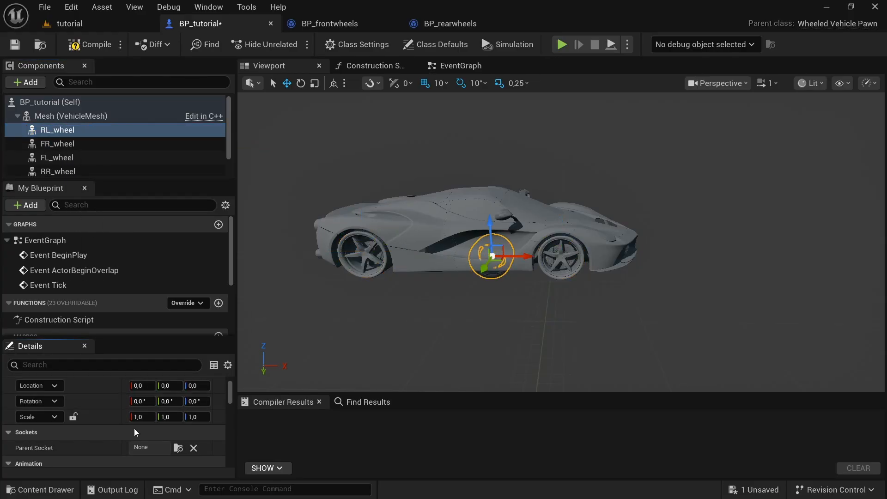
{"action": "left_click", "coordinate": [178, 448]}
{"action": "key", "text": "Escape"}
{"action": "left_click_drag", "start_coordinate": [380, 319], "coordinate": [610, 319], "text": "alt"}
{"action": "mouse_move", "coordinate": [561, 242]}
{"action": "right_mouse_down"}
{"action": "mouse_move", "coordinate": [610, 231]}
{"action": "mouse_move", "coordinate": [568, 231]}
{"action": "mouse_move", "coordinate": [614, 235]}
{"action": "mouse_move", "coordinate": [577, 243]}
{"action": "right_mouse_up"}
{"action": "left_click", "coordinate": [102, 46]}
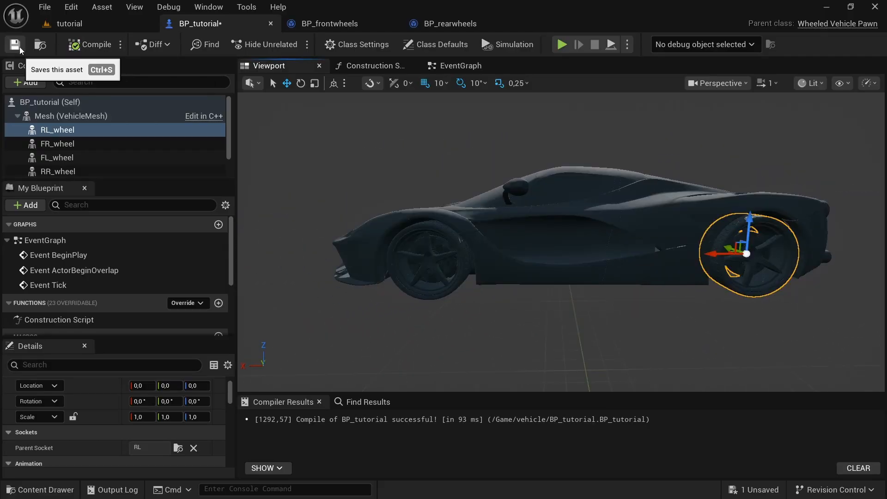
{"action": "left_click", "coordinate": [17, 45]}
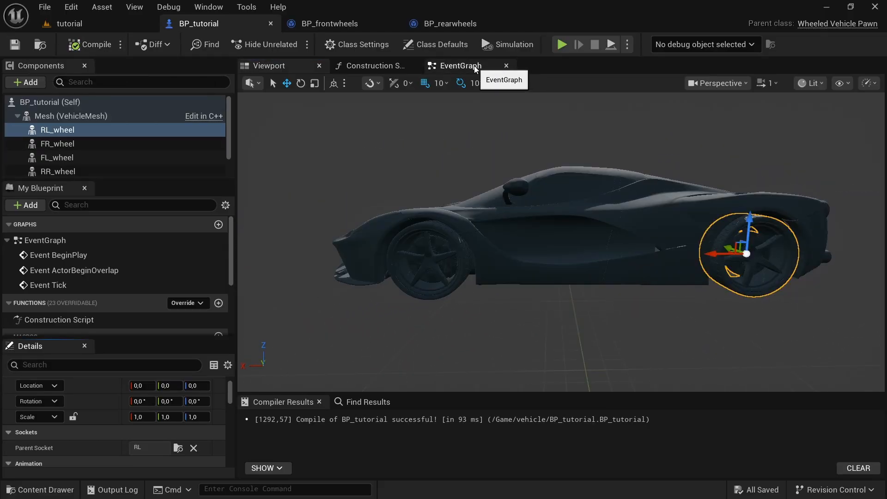
Add only a Vehicle Movement Component reference to the EventGraph, deleting the stray RL Wheel node
{"action": "left_click", "coordinate": [457, 66]}
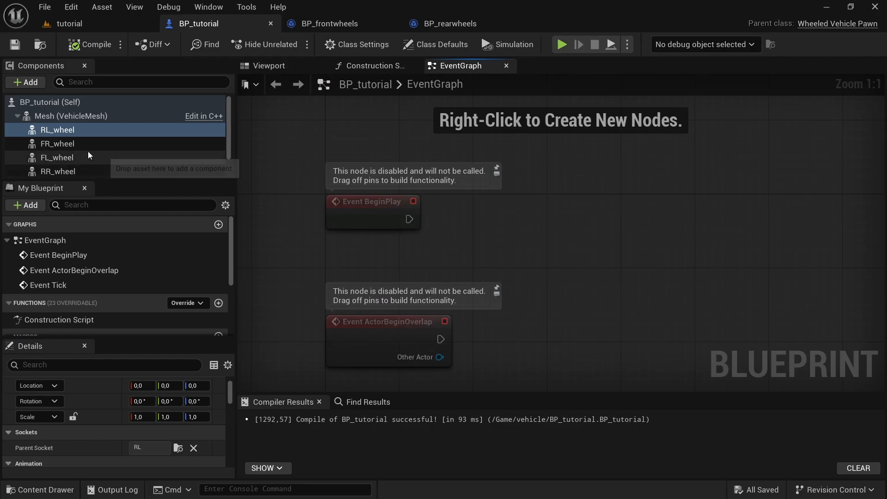
{"action": "scroll", "coordinate": [73, 162], "scroll_direction": "down", "scroll_amount": 2}
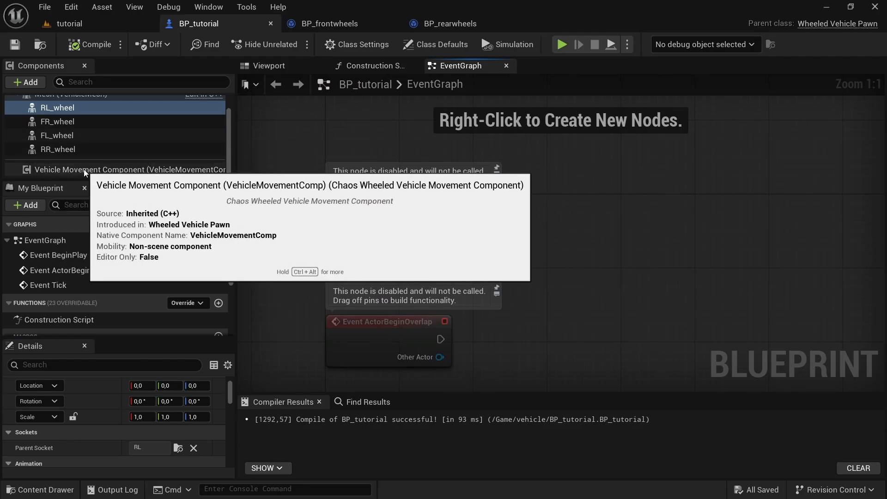
{"action": "left_click_drag", "start_coordinate": [74, 170], "coordinate": [329, 259]}
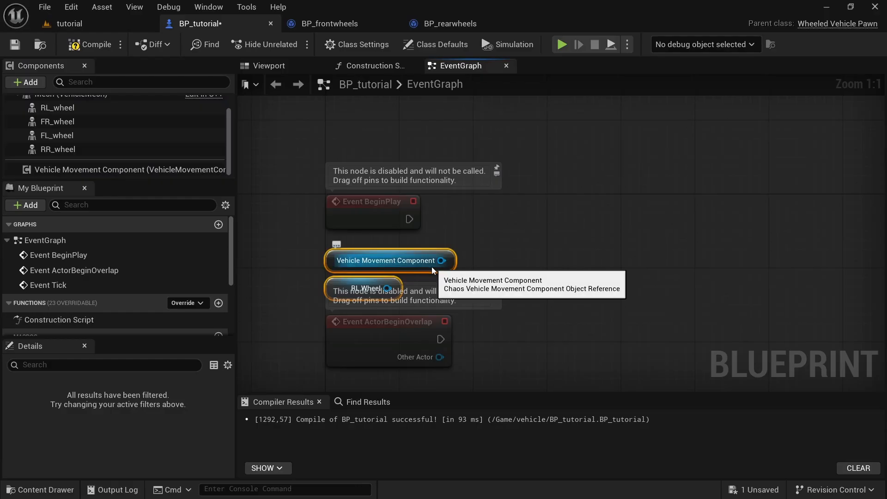
{"action": "left_click", "coordinate": [334, 288]}
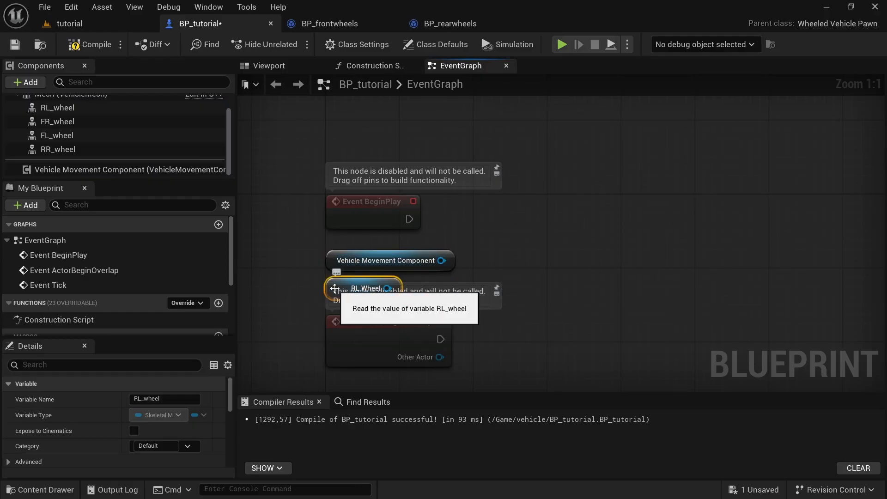
{"action": "key", "text": "Delete"}
Cast the Vehicle Movement Component to ChaosWheeledVehicleMovementComponent and run the cast from Event BeginPlay
{"action": "left_click_drag", "start_coordinate": [441, 260], "coordinate": [512, 231]}
{"action": "type", "text": "cast"}
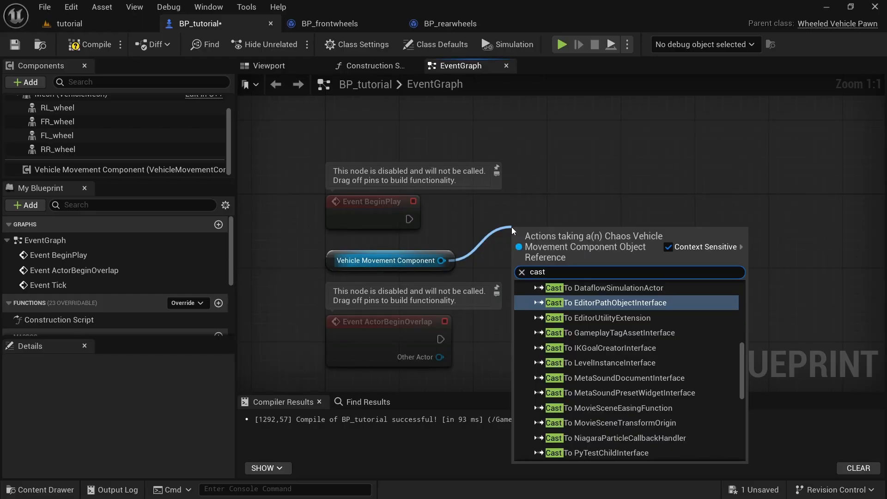
{"action": "type", "text": " to chaos"}
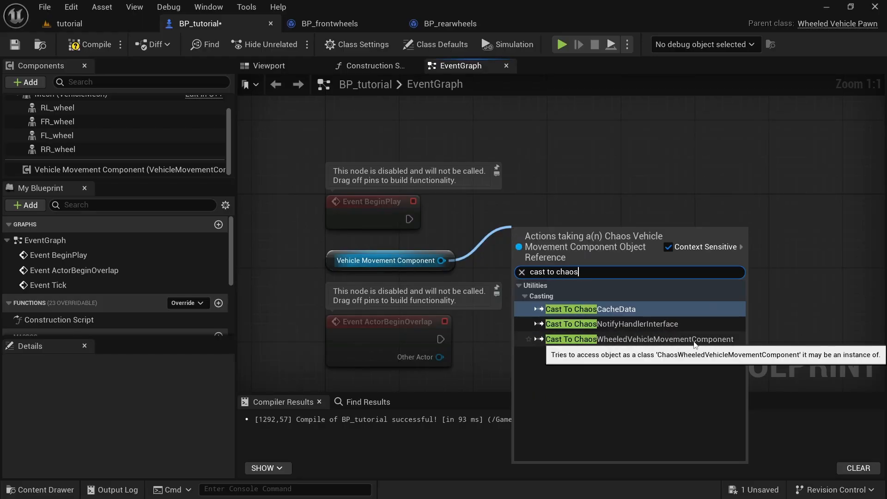
{"action": "left_click", "coordinate": [656, 339]}
{"action": "left_click_drag", "start_coordinate": [583, 254], "coordinate": [586, 226]}
{"action": "left_click_drag", "start_coordinate": [521, 219], "coordinate": [409, 219]}
Promote the cast's As Chaos Wheeled Vehicle Movement Component output to a variable and compile the blueprint
{"action": "right_click_drag", "start_coordinate": [572, 297], "coordinate": [376, 297]}
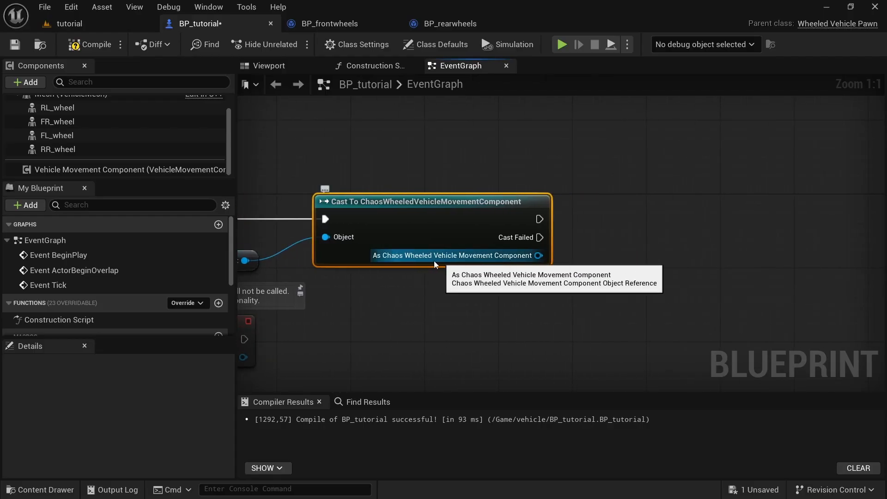
{"action": "left_click_drag", "start_coordinate": [538, 255], "coordinate": [651, 223]}
{"action": "left_click", "coordinate": [648, 319]}
{"action": "left_click", "coordinate": [91, 44]}
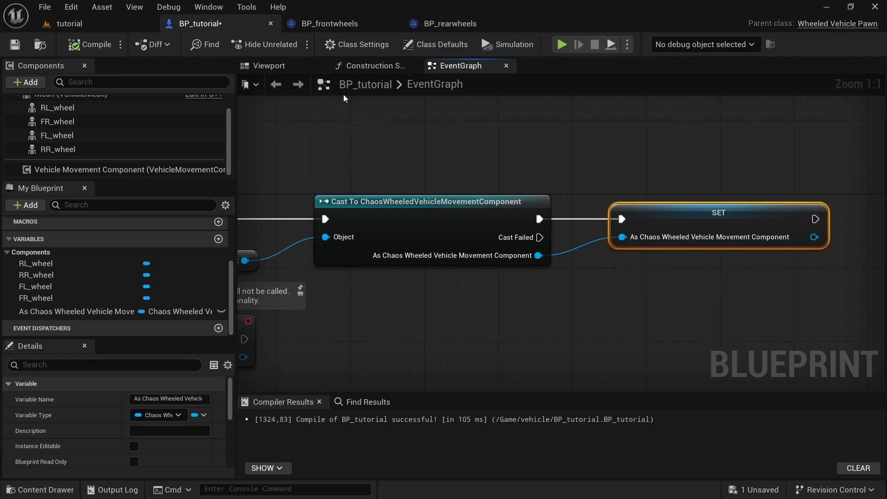
Place the BP_tutorial vehicle in the tutorial level beside the PlayerStart
{"action": "left_click", "coordinate": [342, 24]}
{"action": "left_click", "coordinate": [99, 24]}
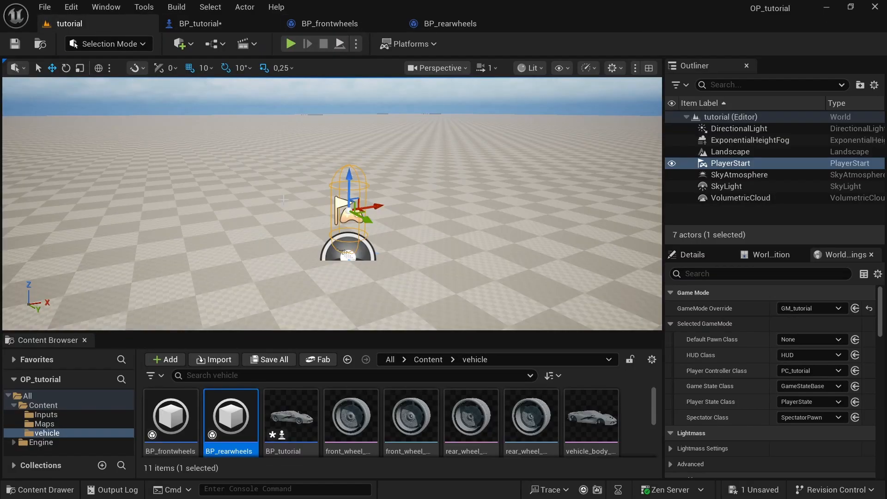
{"action": "left_click_drag", "start_coordinate": [296, 432], "coordinate": [247, 234]}
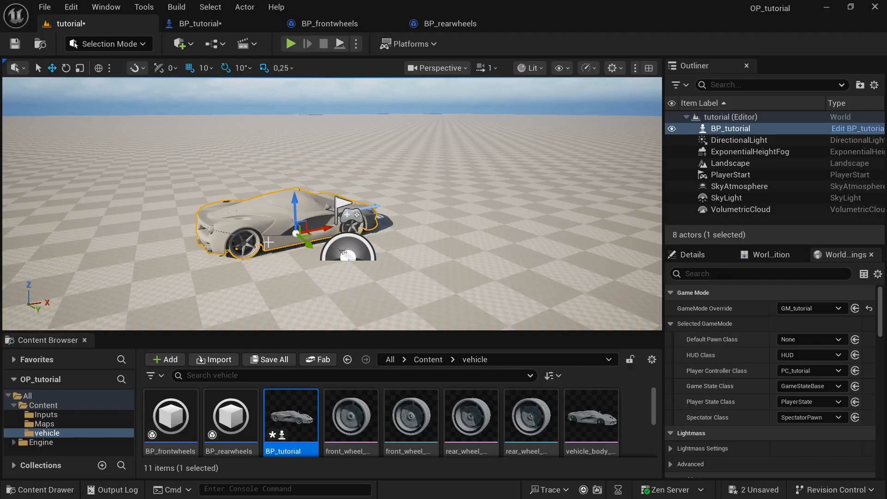
Measure the front wheel's diameter in the top wireframe view with grid snapping toggled
{"action": "key", "text": "alt+j"}
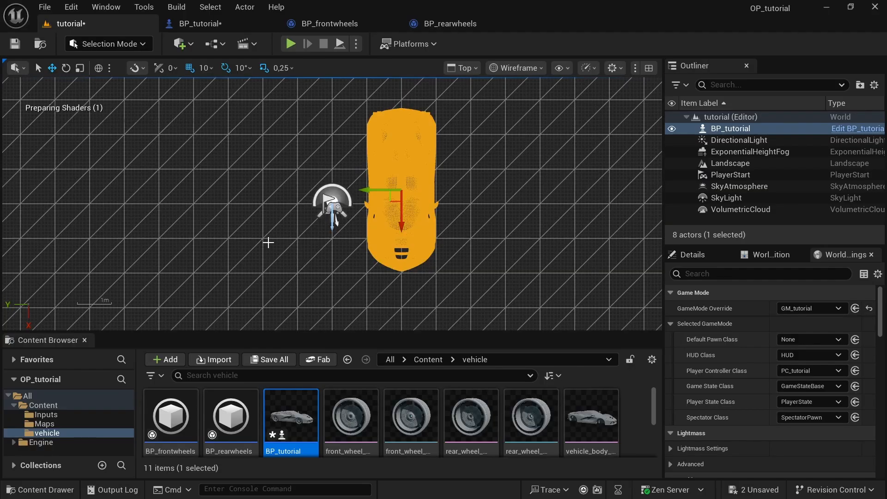
{"action": "scroll", "coordinate": [381, 108], "scroll_direction": "up", "scroll_amount": 5}
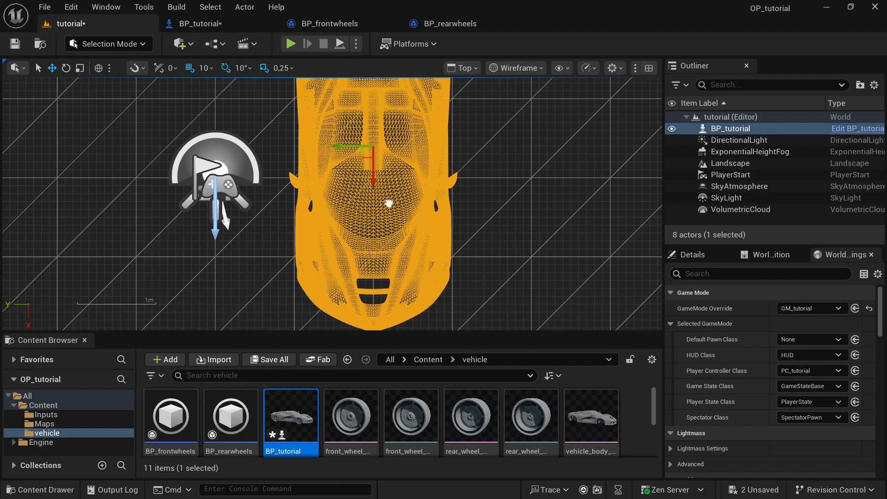
{"action": "scroll", "coordinate": [340, 250], "scroll_direction": "up", "scroll_amount": 6}
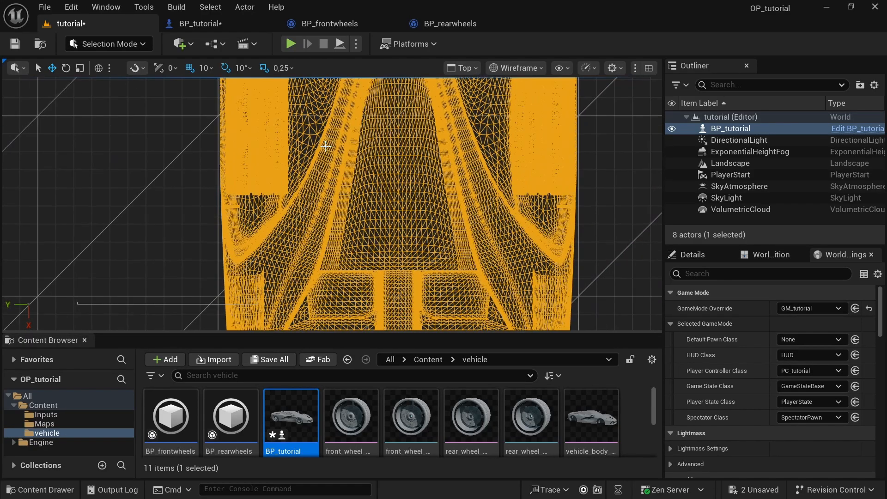
{"action": "right_click_drag", "start_coordinate": [370, 252], "coordinate": [373, 182]}
{"action": "right_click_drag", "start_coordinate": [425, 291], "coordinate": [396, 104]}
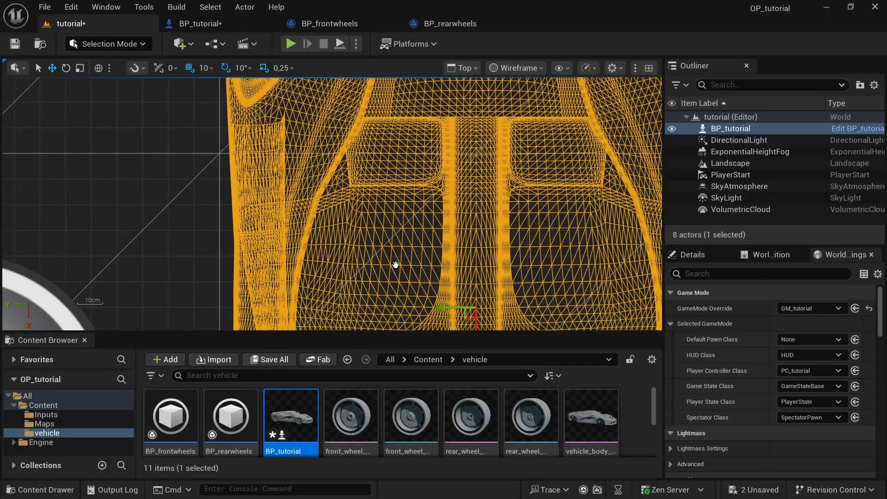
{"action": "right_click_drag", "start_coordinate": [396, 265], "coordinate": [388, 146]}
{"action": "mouse_move", "coordinate": [383, 324]}
{"action": "right_mouse_down"}
{"action": "mouse_move", "coordinate": [389, 135]}
{"action": "mouse_move", "coordinate": [386, 150]}
{"action": "right_mouse_up"}
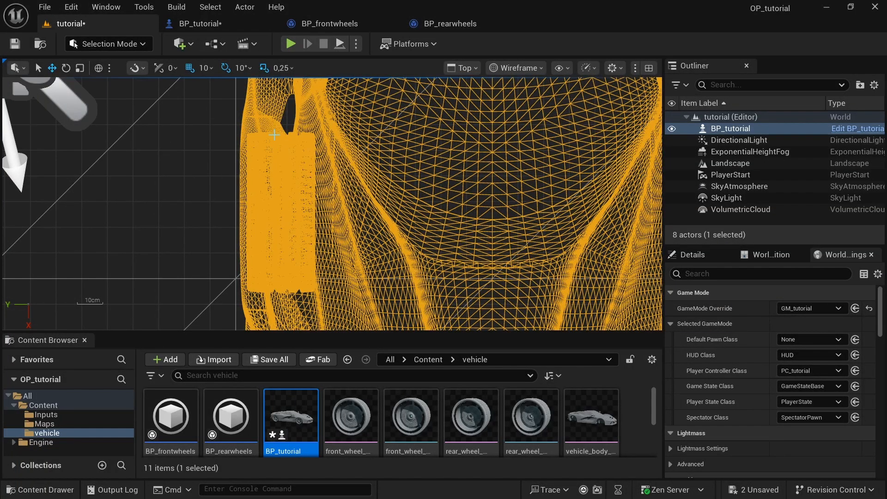
{"action": "left_click", "coordinate": [190, 68]}
{"action": "middle_click_drag", "start_coordinate": [285, 268], "coordinate": [292, 293]}
Set the wheel radius to 63/2 and the wheel width to 26.5 in BP_frontwheels
{"action": "left_click", "coordinate": [342, 27]}
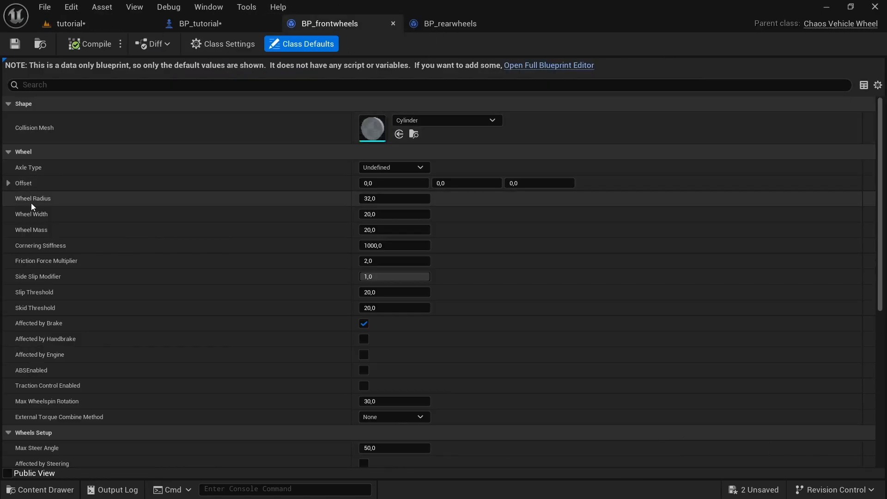
{"action": "left_click", "coordinate": [386, 200]}
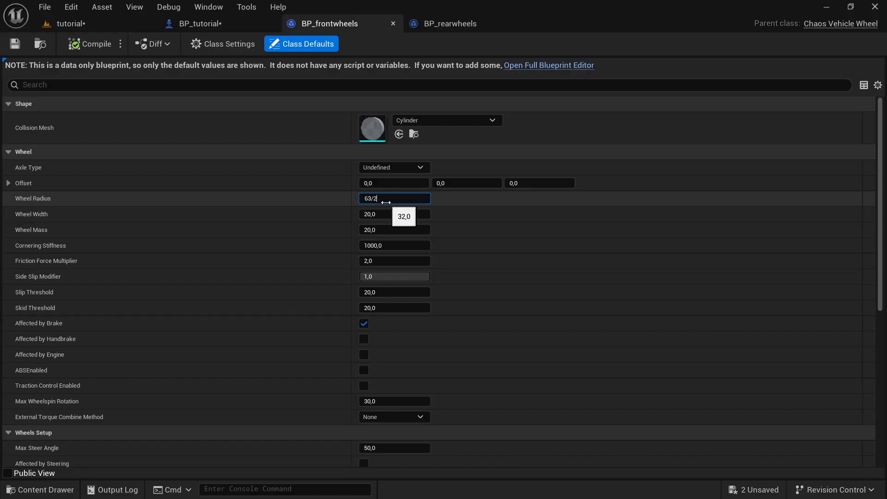
{"action": "key", "text": "Return"}
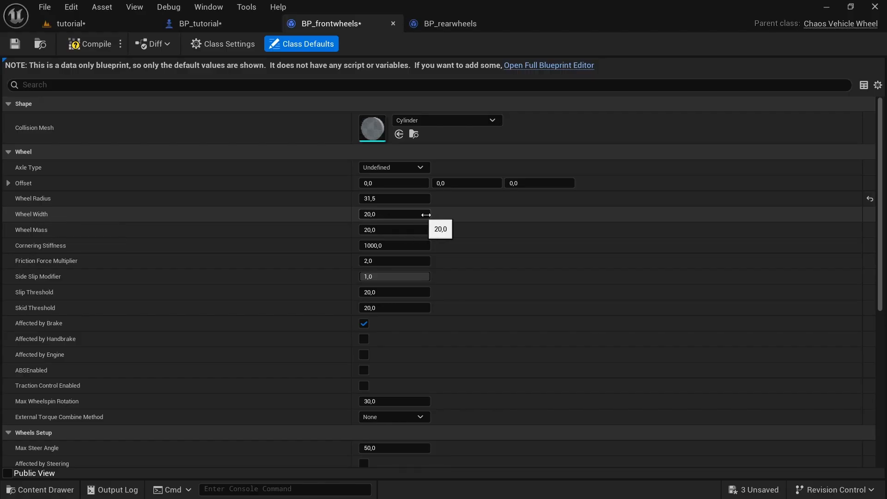
{"action": "left_click", "coordinate": [393, 215]}
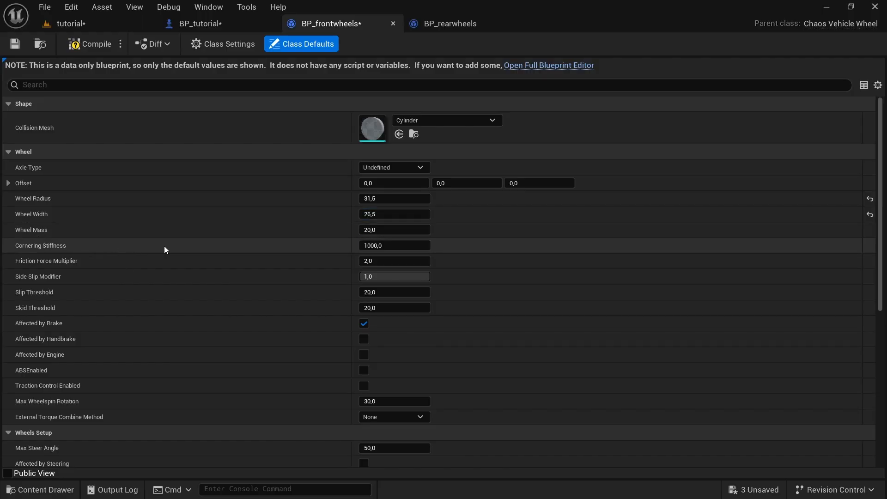
Set the front wheels' friction force multiplier to 3 and enable Affected by Steering
{"action": "left_click", "coordinate": [393, 260]}
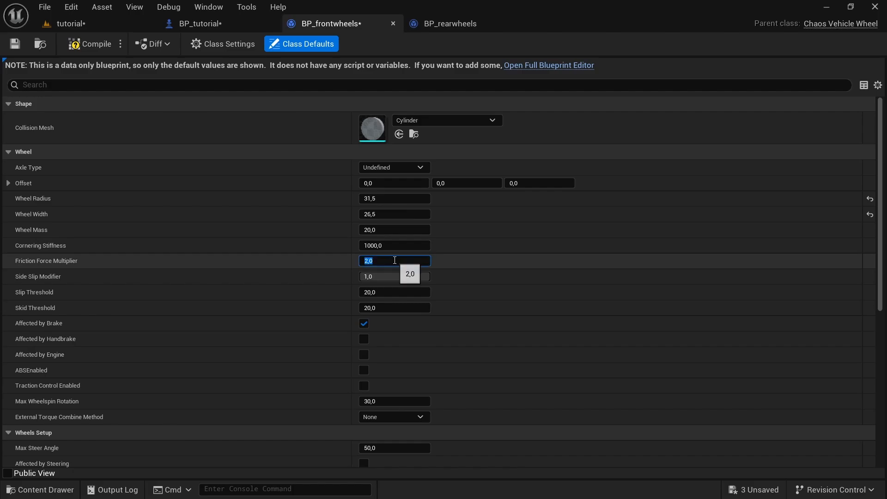
{"action": "type", "text": "3"}
{"action": "key", "text": "Return"}
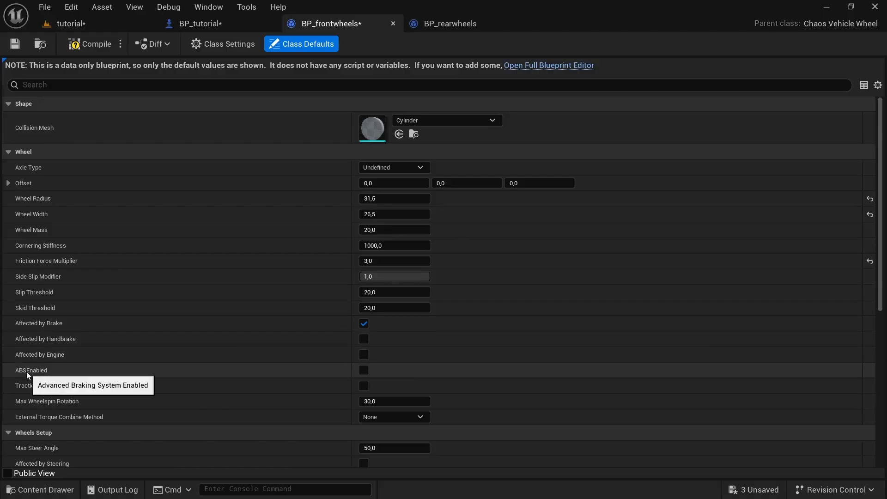
{"action": "scroll", "coordinate": [240, 400], "scroll_direction": "down", "scroll_amount": 3}
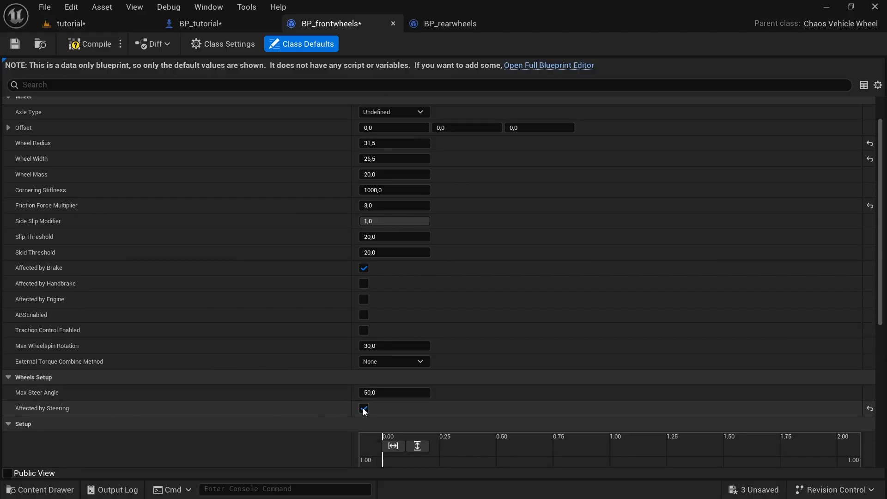
{"action": "scroll", "coordinate": [220, 311], "scroll_direction": "down", "scroll_amount": 15}
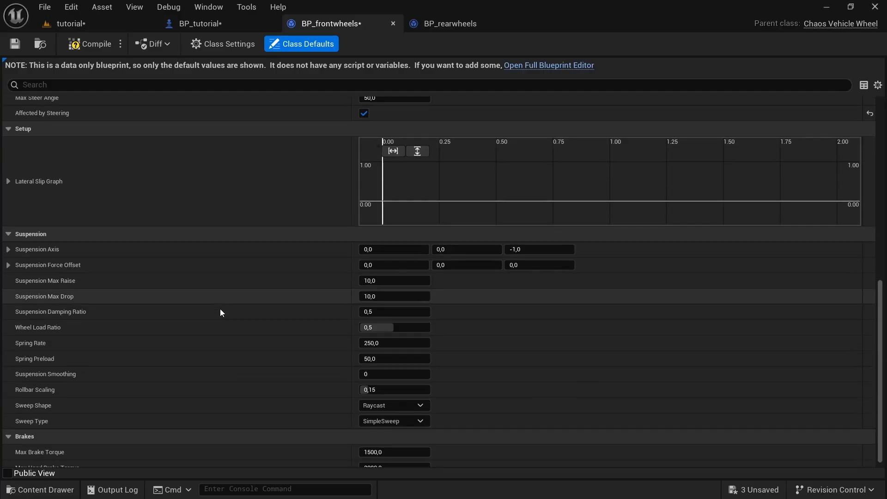
Compile and save BP_frontwheels and close its editor
{"action": "left_click", "coordinate": [65, 45]}
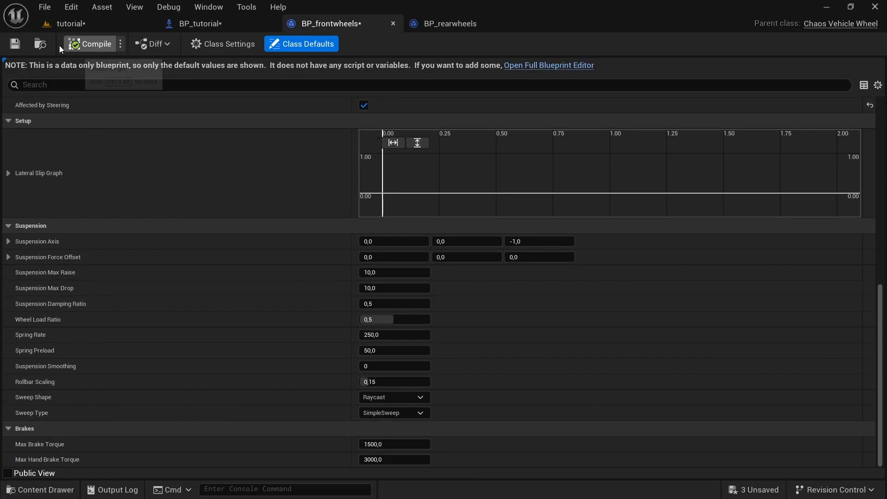
{"action": "left_click", "coordinate": [14, 43]}
{"action": "left_click", "coordinate": [393, 24]}
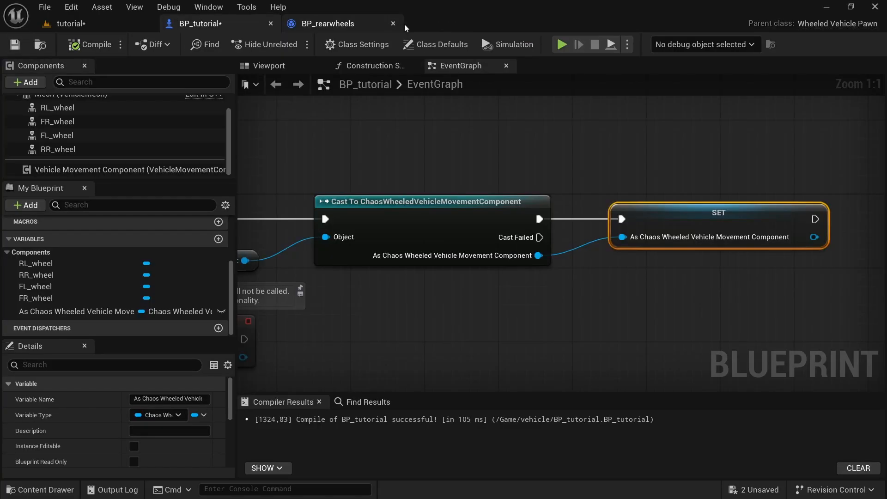
Measure the rear wheel's diameter in the level's top wireframe view
{"action": "left_click", "coordinate": [337, 24]}
{"action": "left_click", "coordinate": [81, 24]}
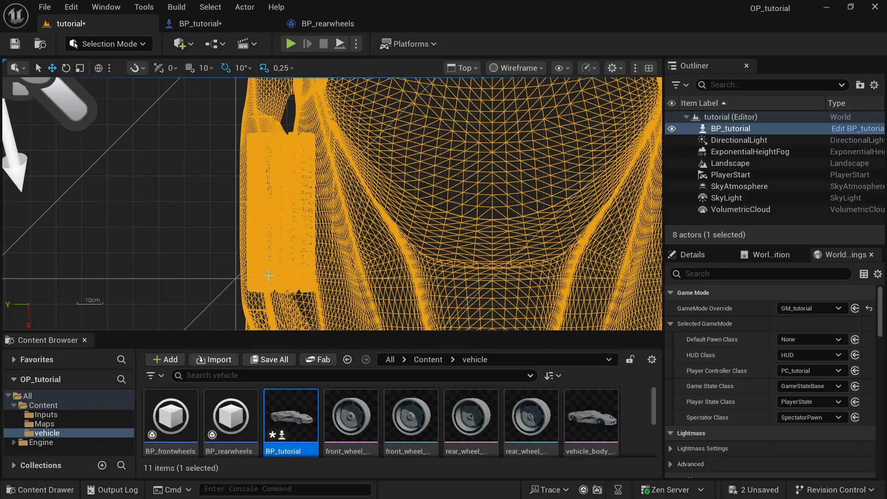
{"action": "right_click_drag", "start_coordinate": [367, 137], "coordinate": [388, 273]}
{"action": "right_click_drag", "start_coordinate": [392, 124], "coordinate": [394, 266]}
{"action": "right_click_drag", "start_coordinate": [394, 141], "coordinate": [367, 246]}
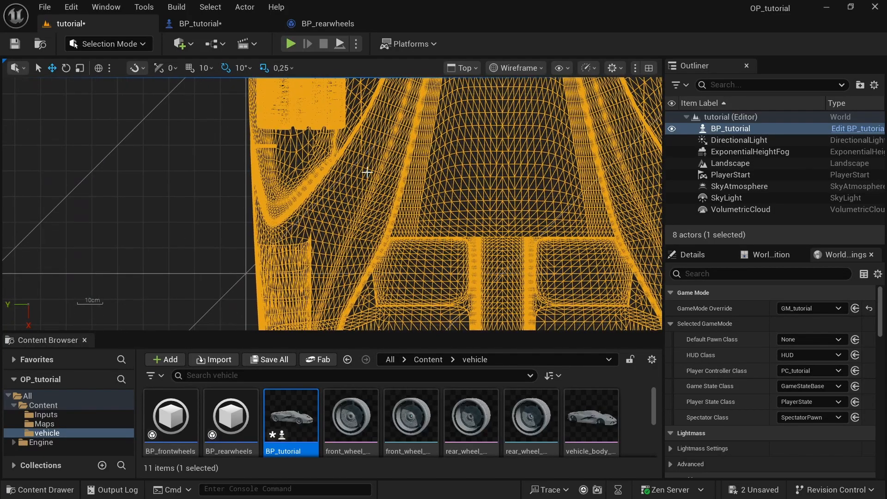
{"action": "right_click_drag", "start_coordinate": [367, 172], "coordinate": [385, 284]}
{"action": "middle_click_drag", "start_coordinate": [311, 112], "coordinate": [311, 287]}
Set the wheel radius to 68/2 and the wheel width to 34.5 in BP_rearwheels
{"action": "left_click", "coordinate": [319, 24]}
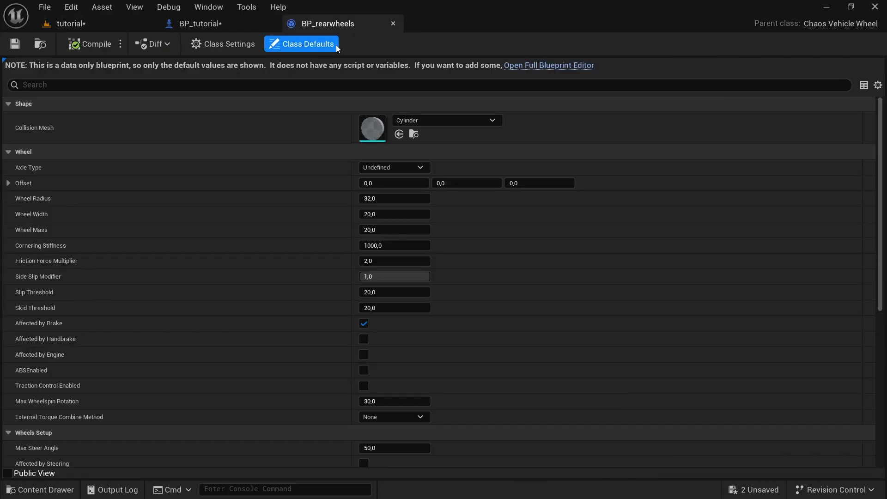
{"action": "left_click", "coordinate": [385, 201]}
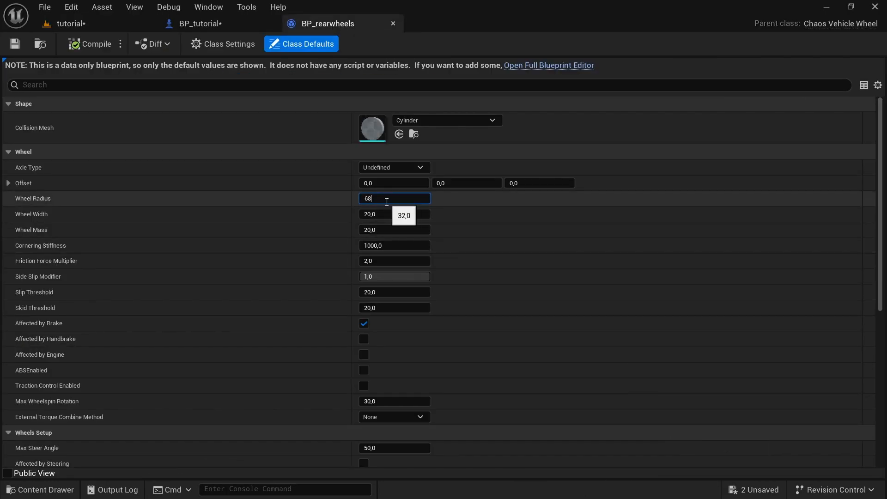
{"action": "type", "text": "68/2"}
{"action": "key", "text": "Return"}
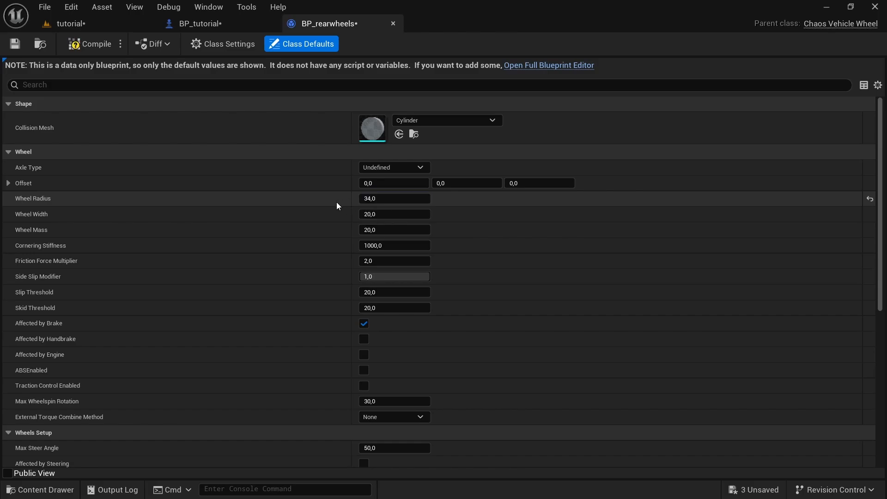
{"action": "left_click", "coordinate": [389, 213]}
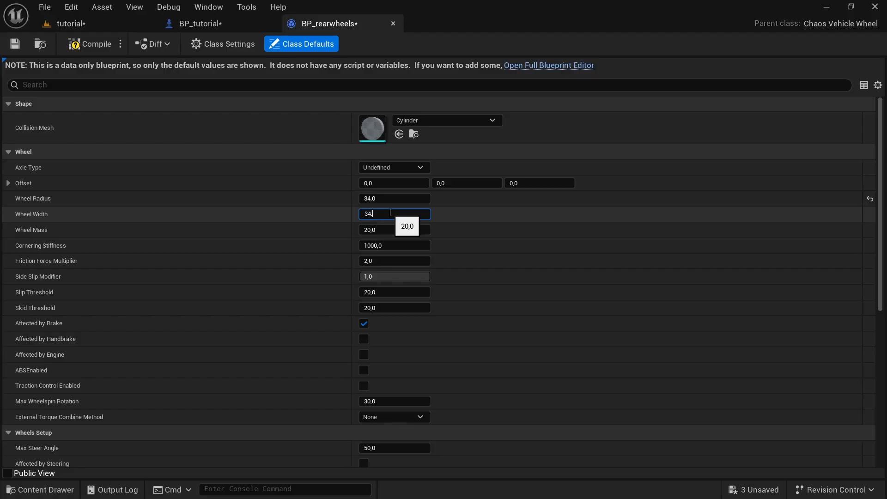
{"action": "key", "text": "Return"}
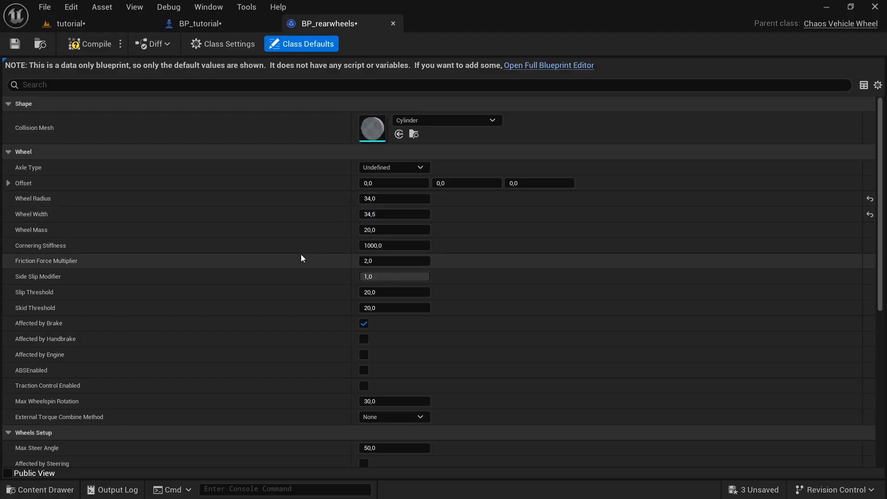
Set the rear wheels' friction force multiplier to 3.5 and enable Affected by Engine, saving the blueprint
{"action": "left_click", "coordinate": [387, 262]}
{"action": "type", "text": "3.5"}
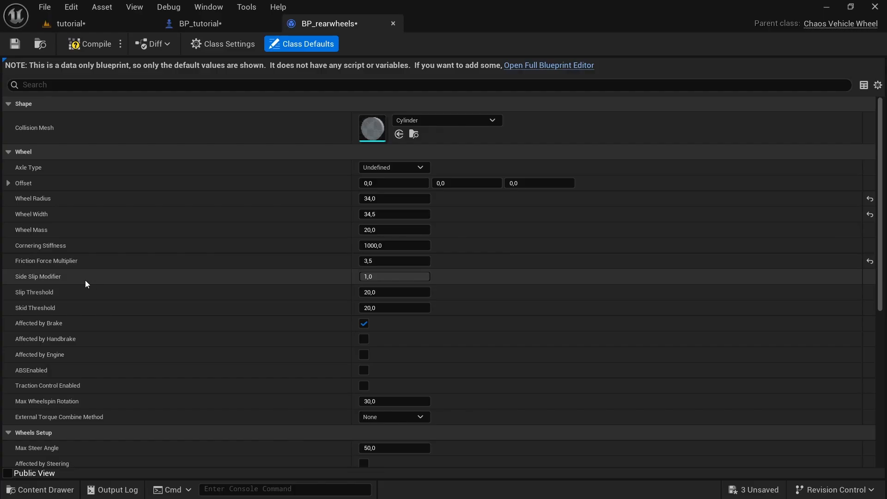
{"action": "scroll", "coordinate": [223, 277], "scroll_direction": "down", "scroll_amount": 3}
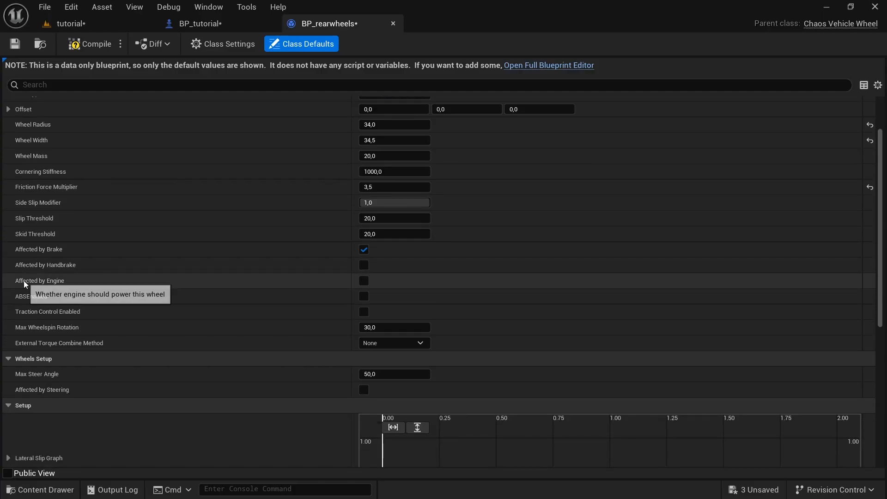
{"action": "left_click", "coordinate": [364, 281]}
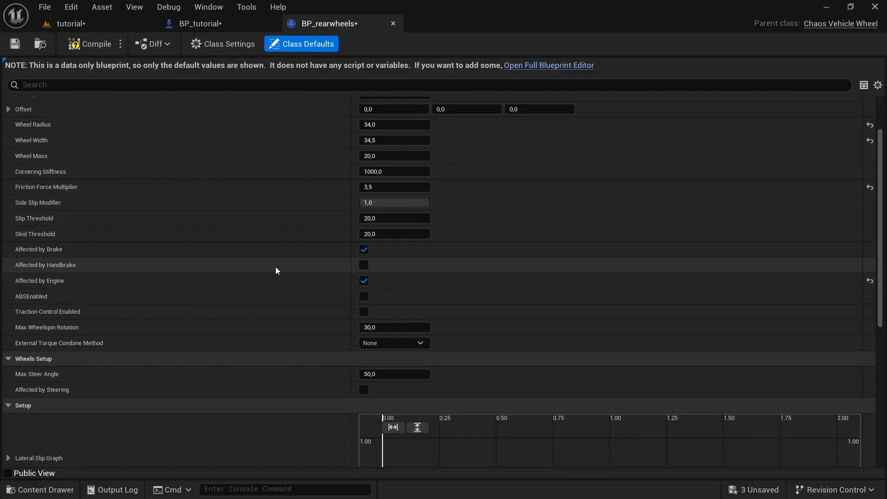
{"action": "scroll", "coordinate": [276, 271], "scroll_direction": "down", "scroll_amount": 12}
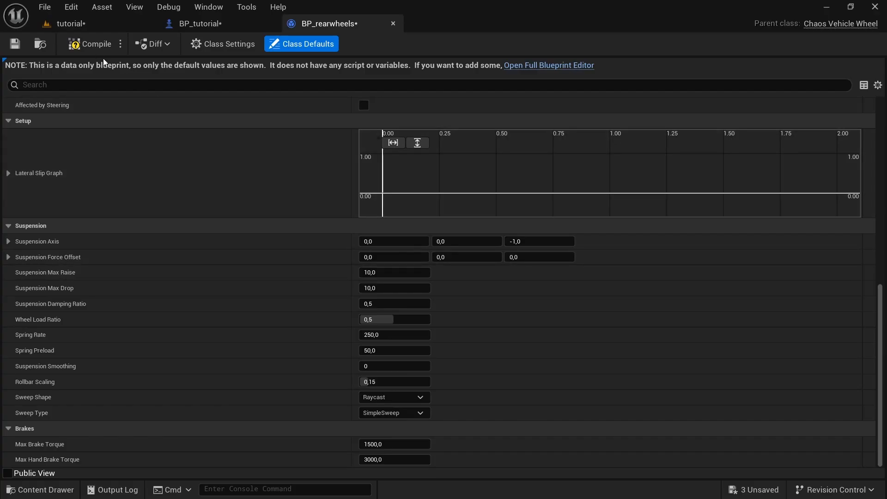
{"action": "left_click", "coordinate": [15, 44]}
Set the axle type of BP_rearwheels to Rear, then compile and save it
{"action": "scroll", "coordinate": [284, 246], "scroll_direction": "up", "scroll_amount": 12}
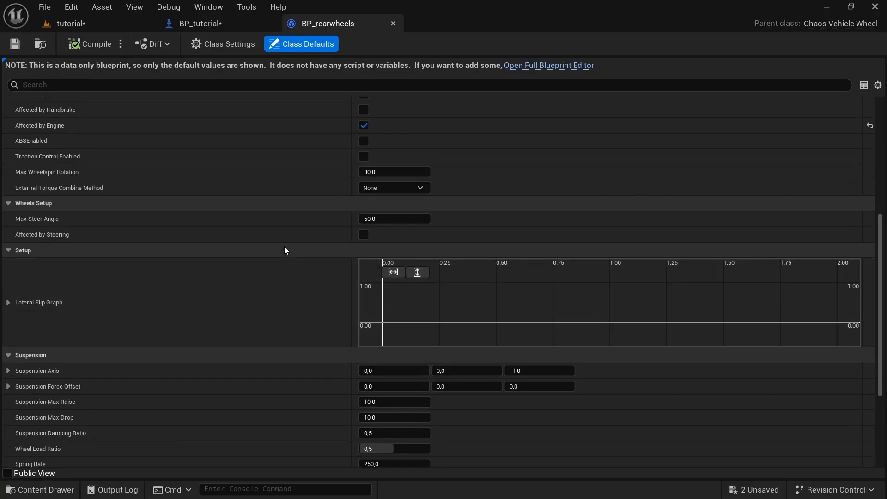
{"action": "scroll", "coordinate": [214, 254], "scroll_direction": "up", "scroll_amount": 3}
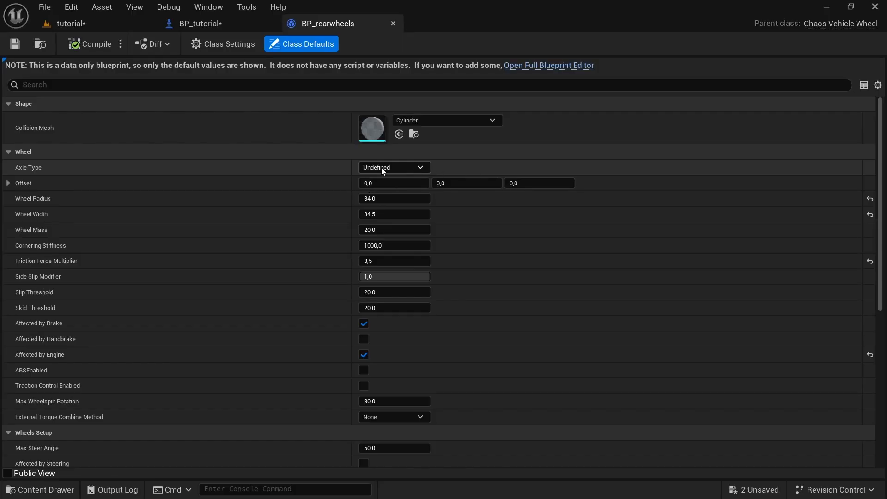
{"action": "left_click", "coordinate": [416, 168]}
{"action": "left_click", "coordinate": [372, 214]}
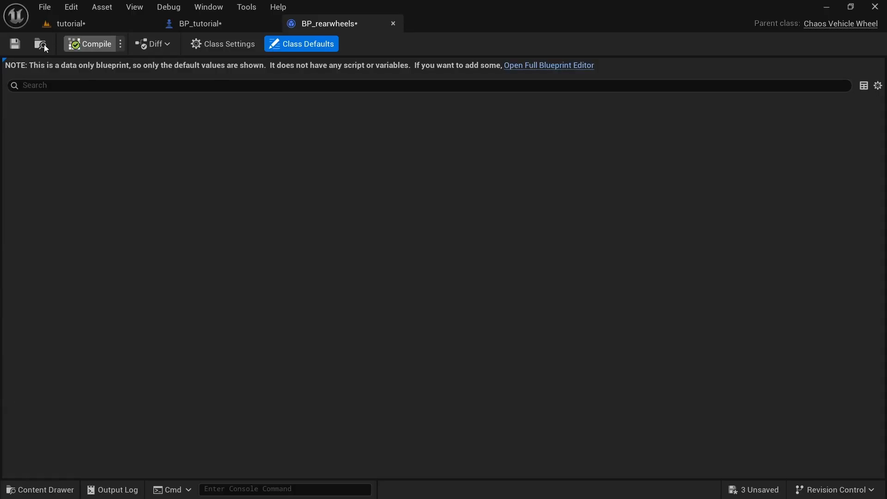
Set the axle type of BP_frontwheels to Front, compile and save it, and close both wheel blueprint editors
{"action": "left_click", "coordinate": [89, 26]}
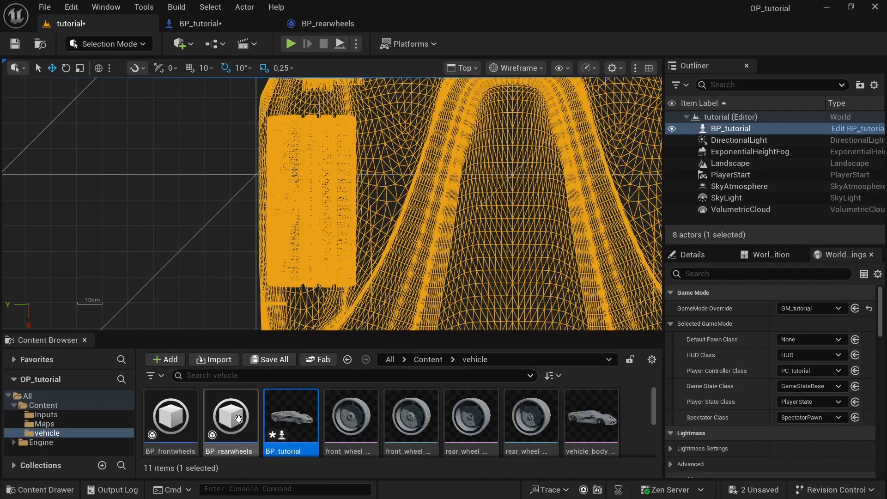
{"action": "double_click", "coordinate": [170, 416]}
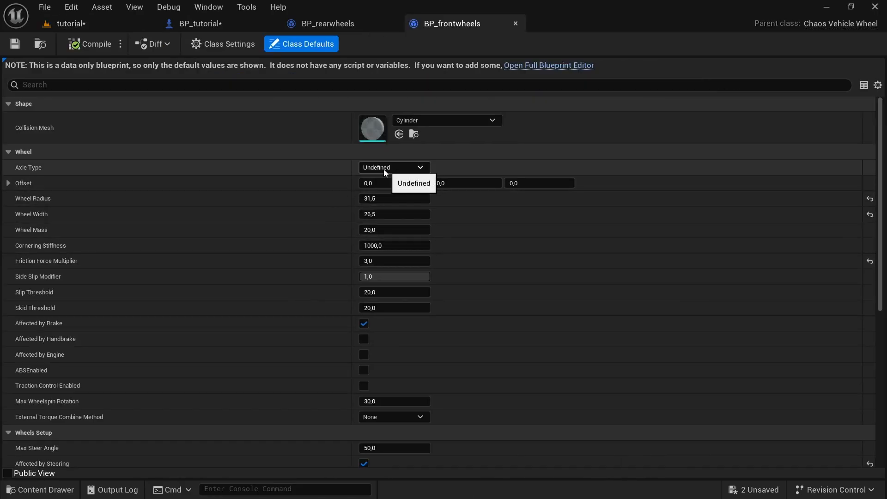
{"action": "left_click", "coordinate": [404, 169]}
{"action": "left_click", "coordinate": [384, 191]}
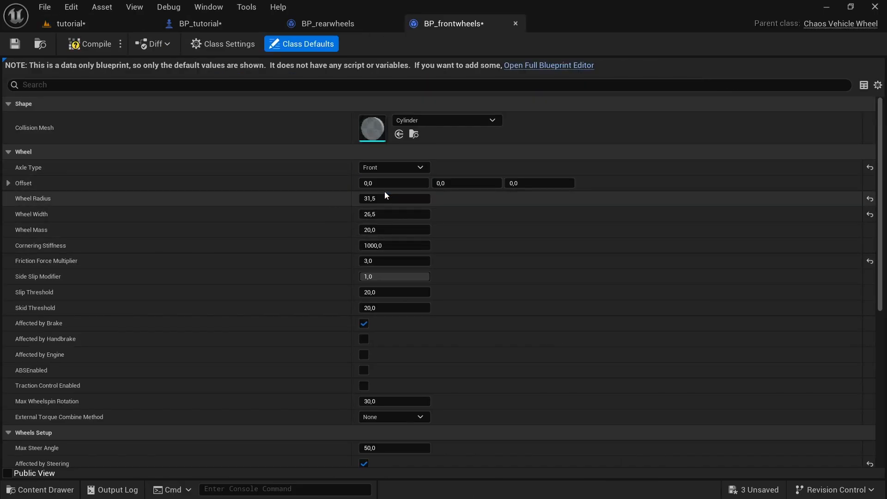
{"action": "left_click", "coordinate": [90, 44]}
{"action": "left_click", "coordinate": [15, 44]}
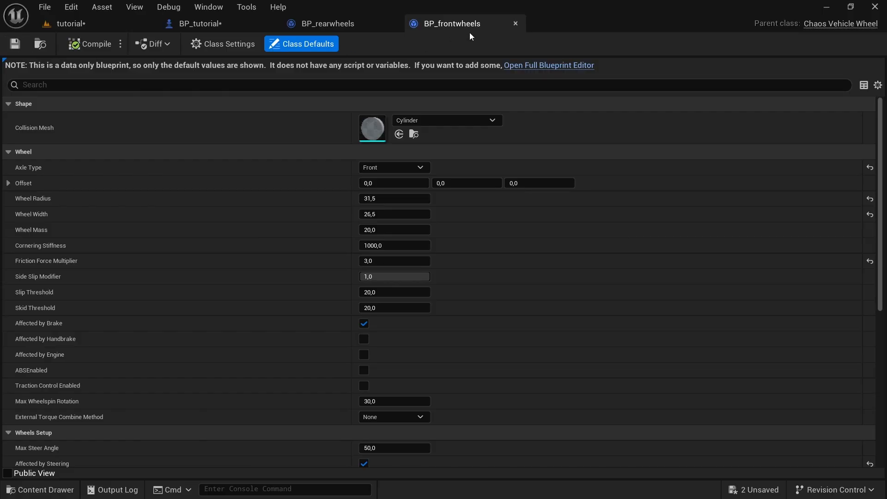
{"action": "left_click", "coordinate": [516, 23]}
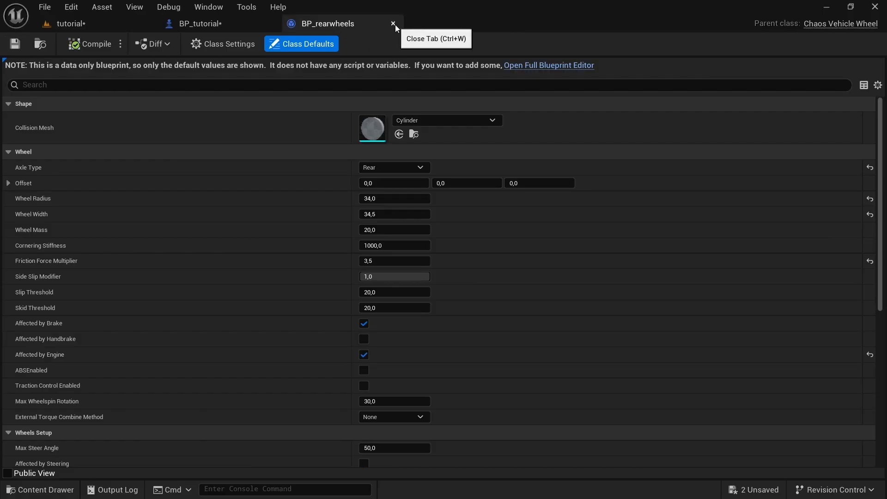
{"action": "left_click", "coordinate": [394, 23]}
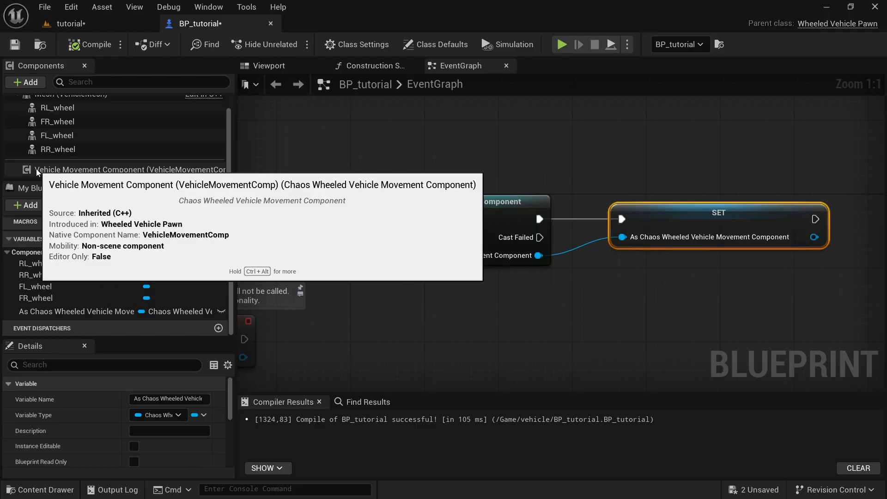
Add four elements to the Wheel Setups array of BP_tutorial's Vehicle Movement Component
{"action": "left_click", "coordinate": [108, 171]}
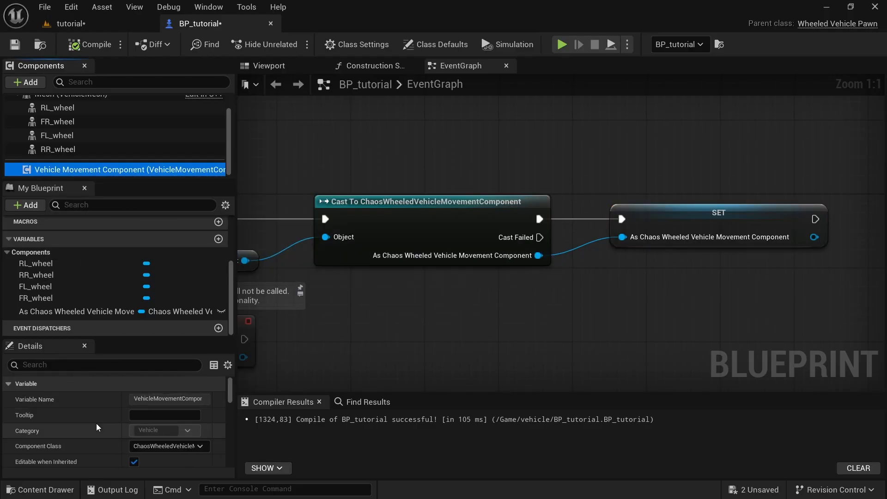
{"action": "scroll", "coordinate": [94, 430], "scroll_direction": "down", "scroll_amount": 10}
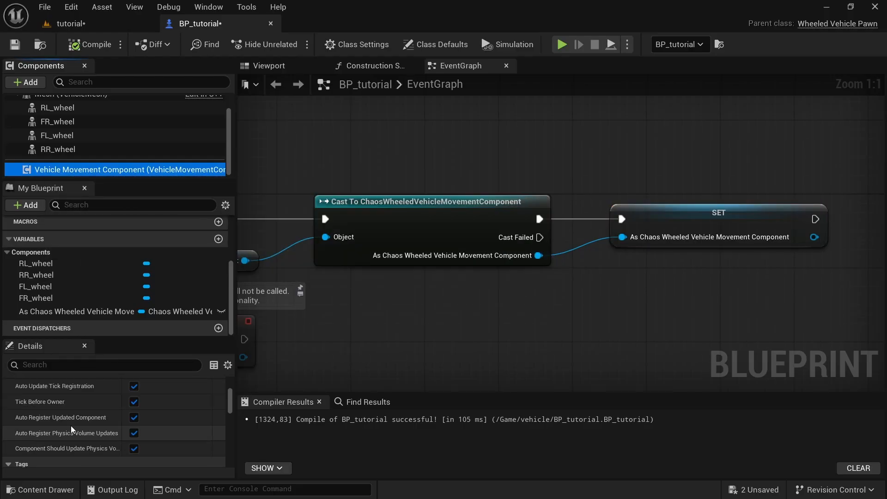
{"action": "scroll", "coordinate": [64, 409], "scroll_direction": "down", "scroll_amount": 2}
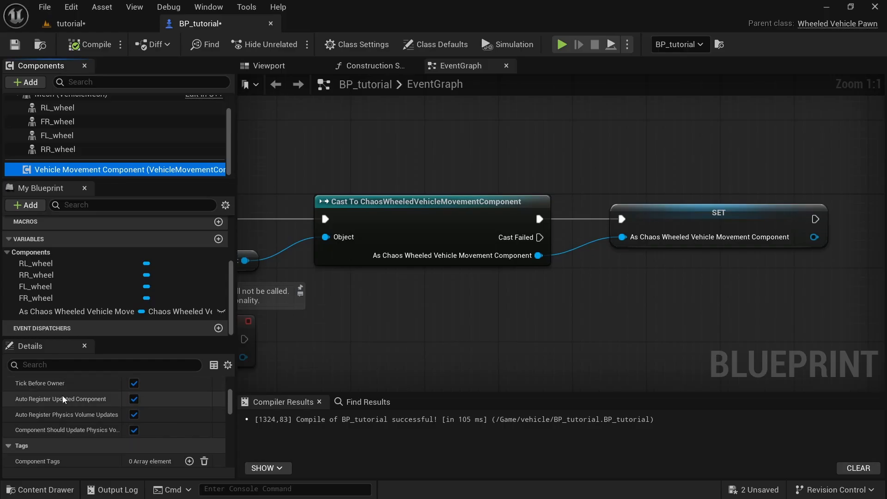
{"action": "scroll", "coordinate": [59, 408], "scroll_direction": "down", "scroll_amount": 5}
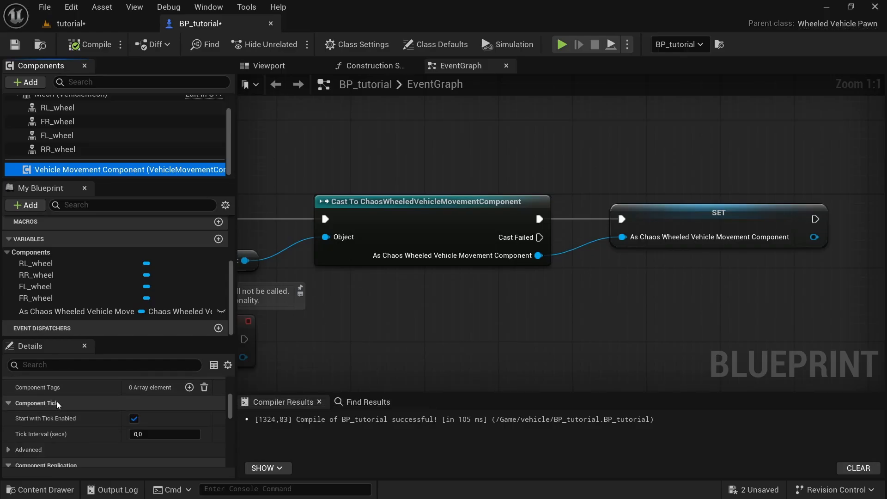
{"action": "scroll", "coordinate": [55, 418], "scroll_direction": "down", "scroll_amount": 6}
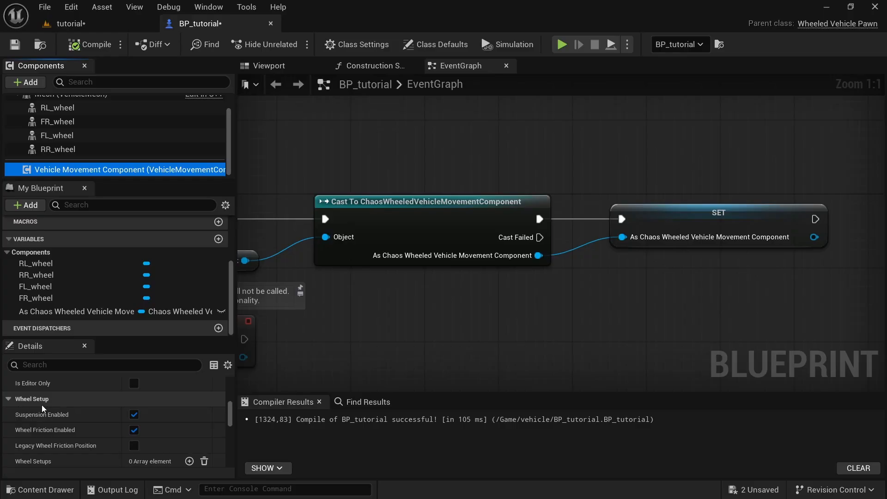
{"action": "scroll", "coordinate": [42, 408], "scroll_direction": "down", "scroll_amount": 1}
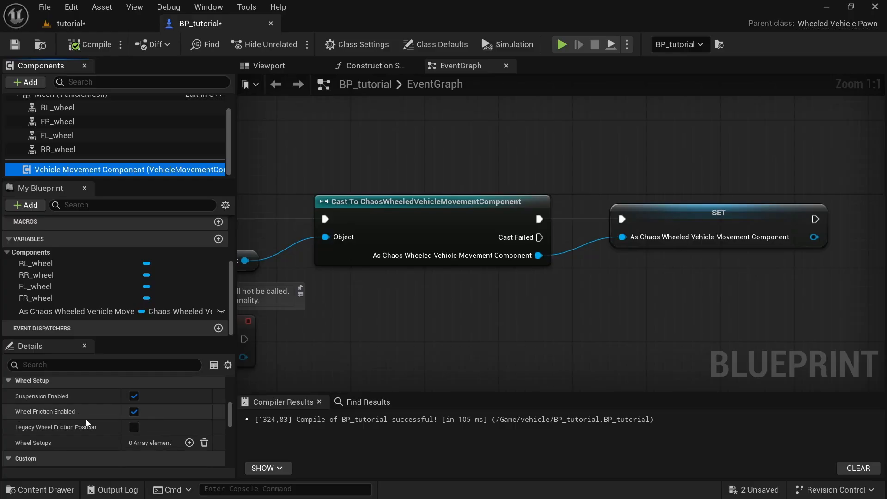
{"action": "scroll", "coordinate": [87, 422], "scroll_direction": "down", "scroll_amount": 1}
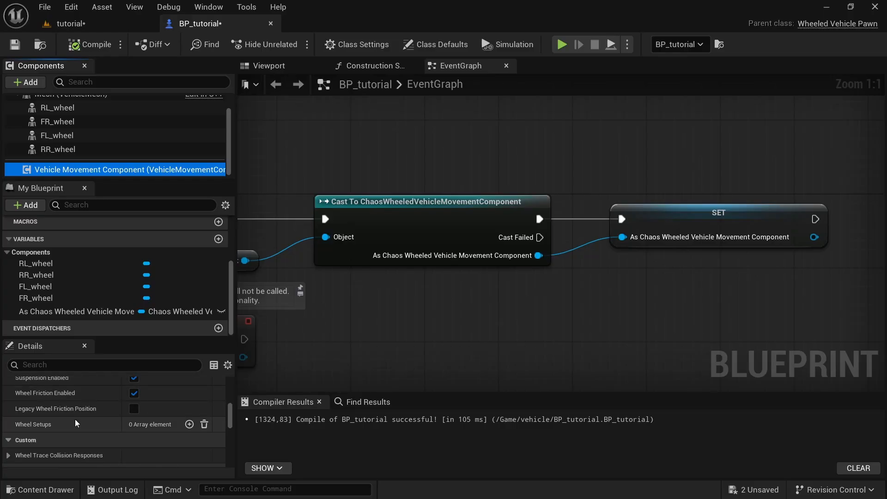
{"action": "left_click", "coordinate": [189, 424]}
{"action": "left_click", "coordinate": [189, 424]}
{"action": "left_click", "coordinate": [188, 424]}
{"action": "left_click", "coordinate": [189, 424]}
{"action": "scroll", "coordinate": [63, 437], "scroll_direction": "down", "scroll_amount": 2}
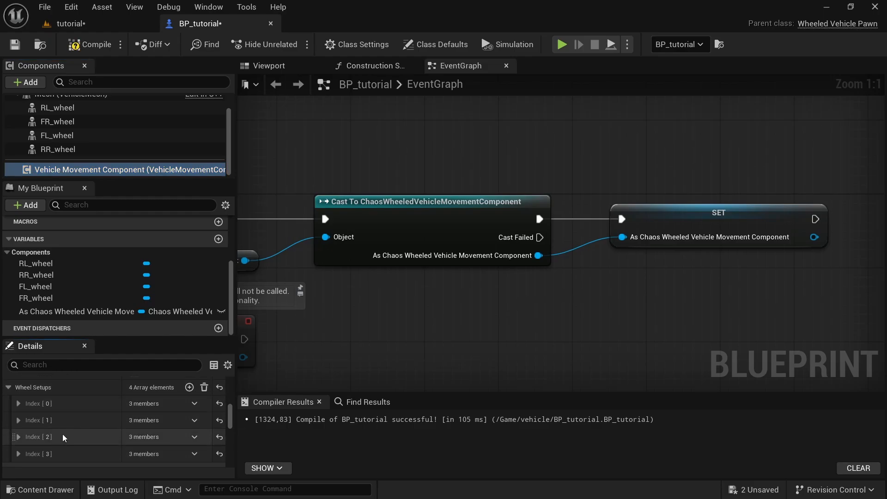
Assign BP_frontwheels as the wheel class and FR as the bone name for wheel setup index 0
{"action": "left_click", "coordinate": [18, 420]}
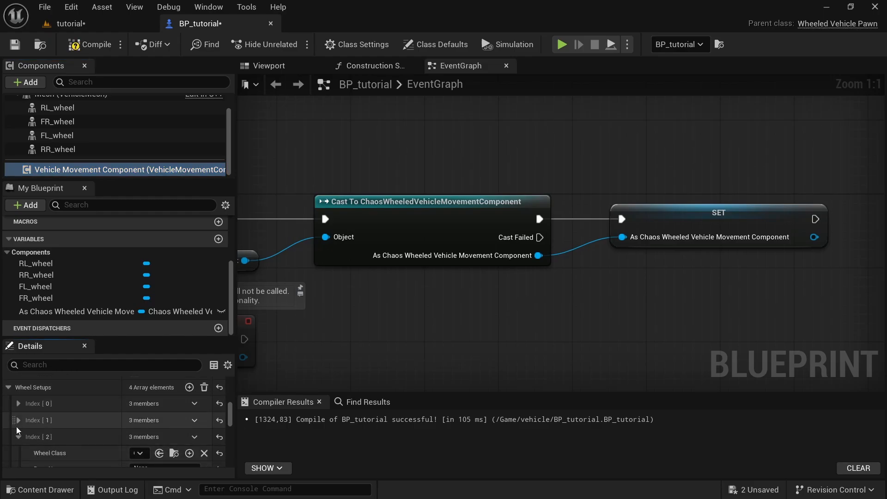
{"action": "left_click", "coordinate": [19, 403]}
{"action": "scroll", "coordinate": [74, 406], "scroll_direction": "down", "scroll_amount": 1}
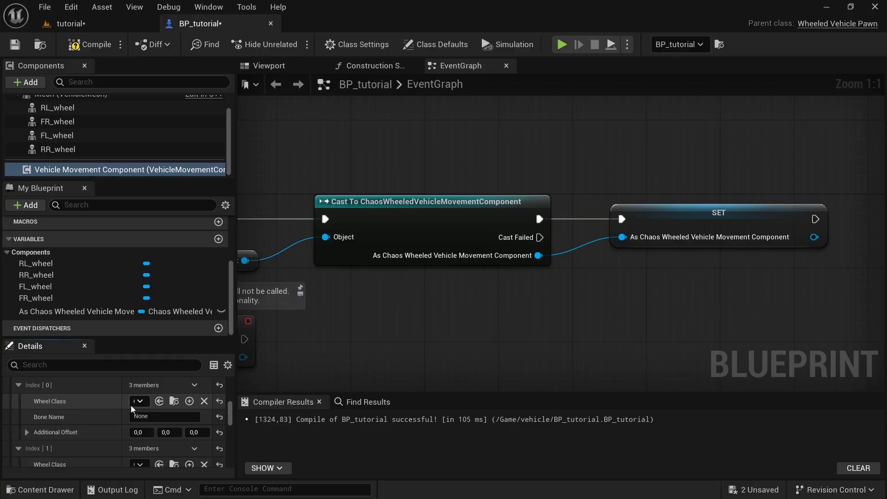
{"action": "left_click", "coordinate": [139, 401]}
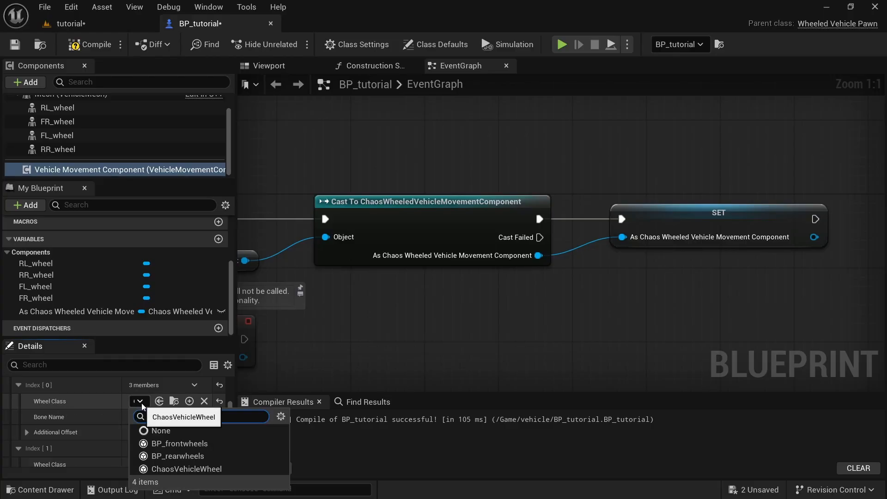
{"action": "left_click", "coordinate": [203, 448]}
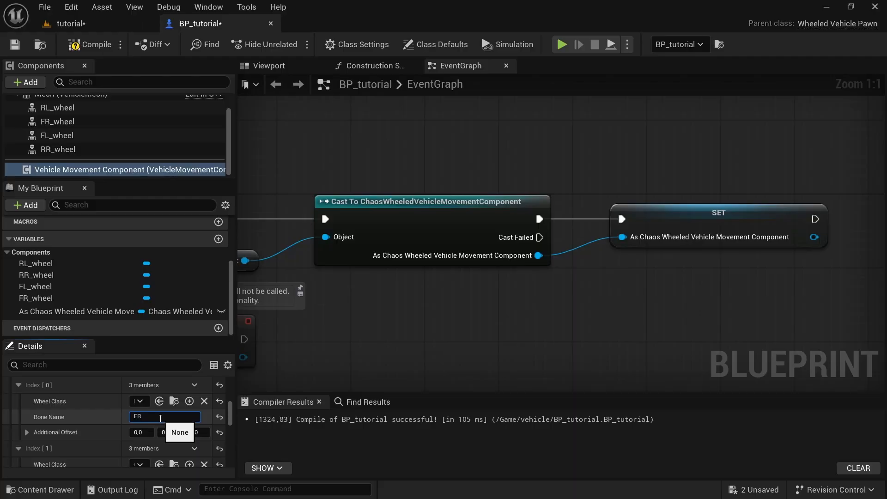
{"action": "key", "text": "Return"}
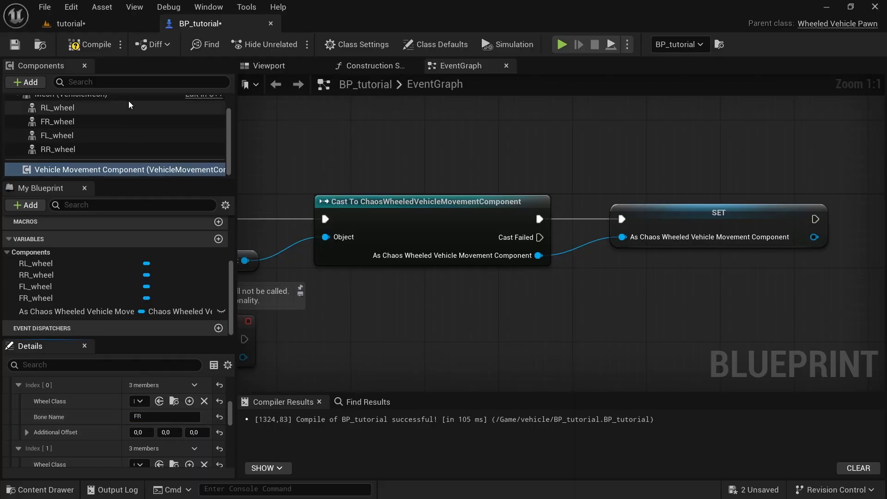
Return the level to perspective view, open the vehicle body's physics asset and show all bones to check the wheel bone names
{"action": "left_click", "coordinate": [99, 27]}
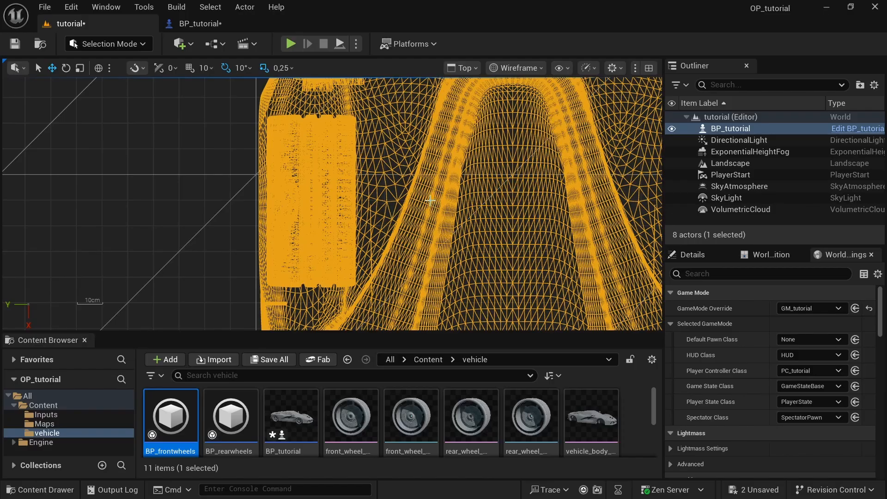
{"action": "key", "text": "alt+g"}
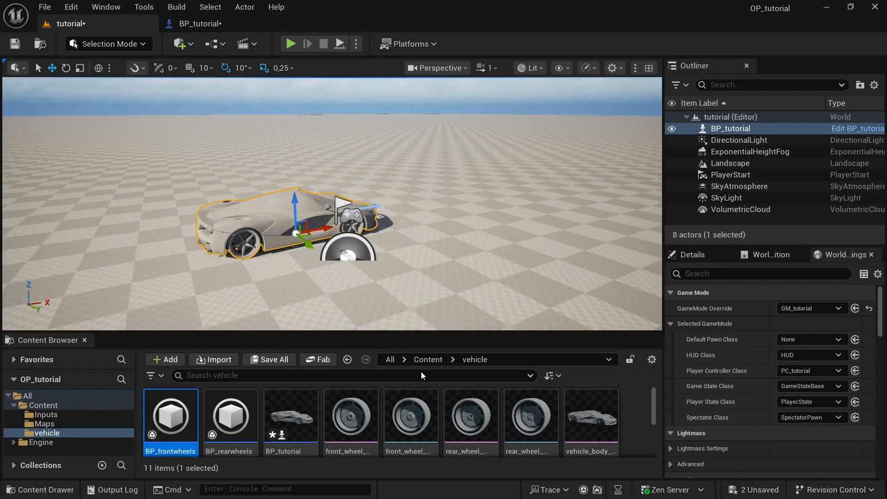
{"action": "scroll", "coordinate": [406, 415], "scroll_direction": "down", "scroll_amount": 3}
{"action": "left_click", "coordinate": [185, 431]}
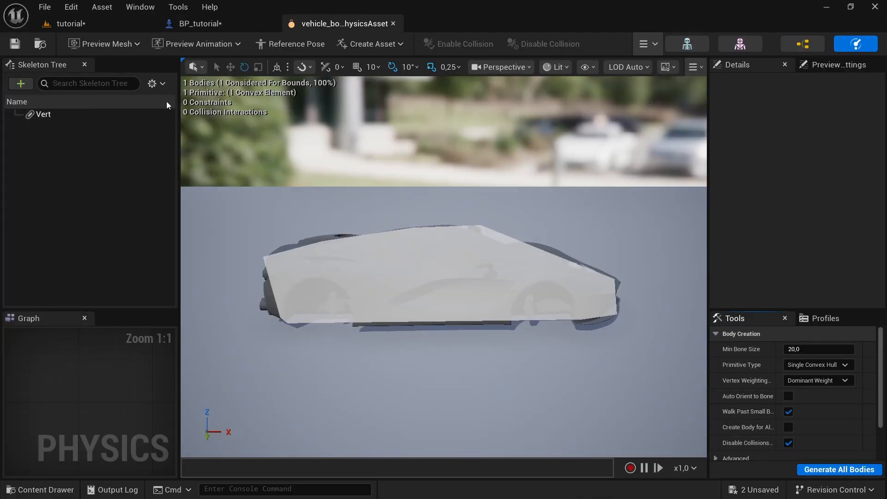
{"action": "left_click", "coordinate": [157, 84]}
{"action": "left_click", "coordinate": [201, 359]}
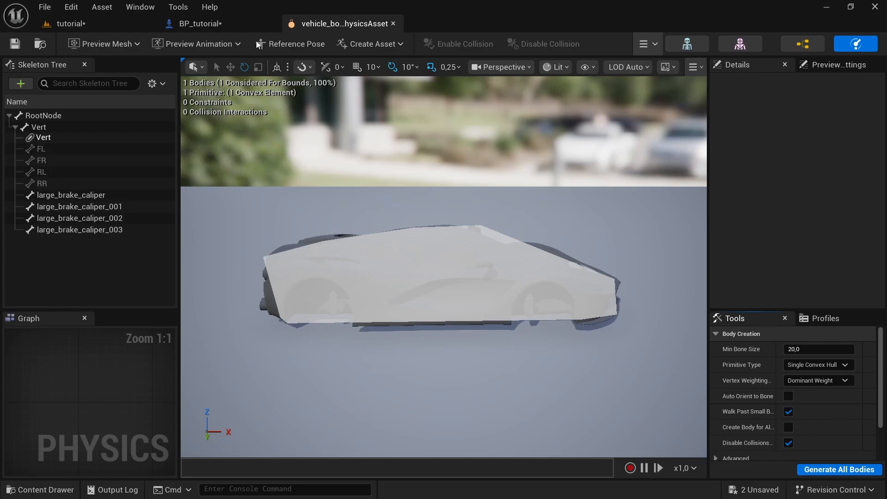
Set the bone name of wheel setup index 0 in BP_tutorial to FL and recheck its wheel class
{"action": "left_click", "coordinate": [221, 25]}
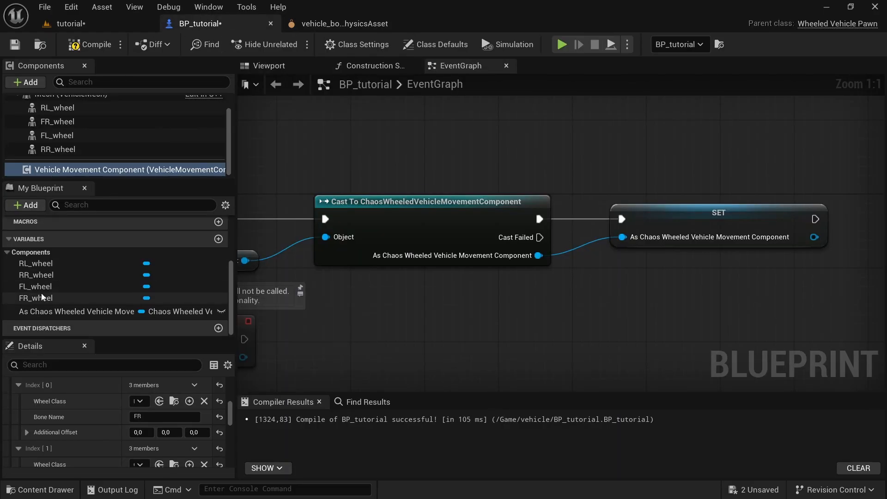
{"action": "left_click", "coordinate": [146, 418]}
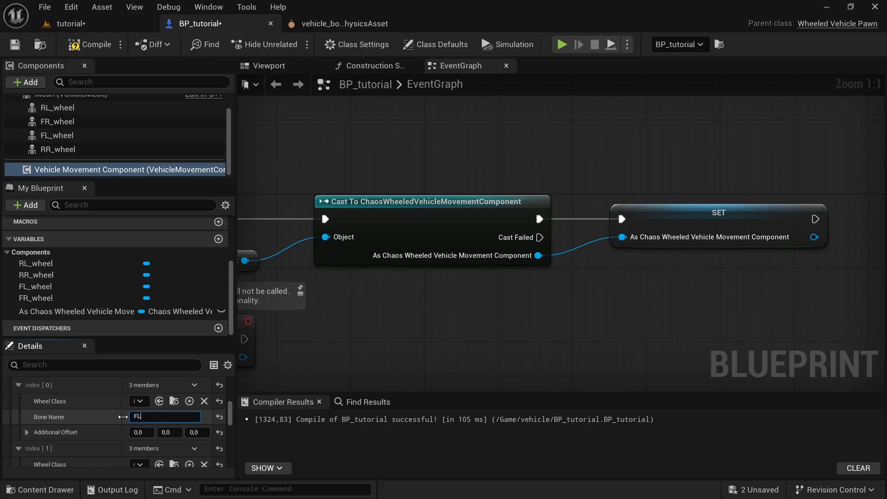
{"action": "key", "text": "Return"}
{"action": "left_click", "coordinate": [139, 401]}
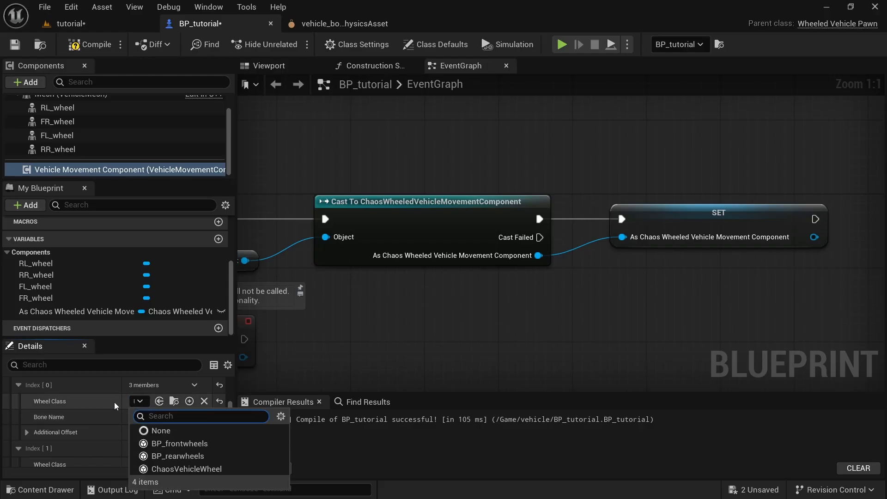
{"action": "left_click", "coordinate": [178, 456]}
Assign BP_frontwheels as the wheel class and FR as the bone name for wheel setup index 1
{"action": "scroll", "coordinate": [91, 413], "scroll_direction": "down", "scroll_amount": 3}
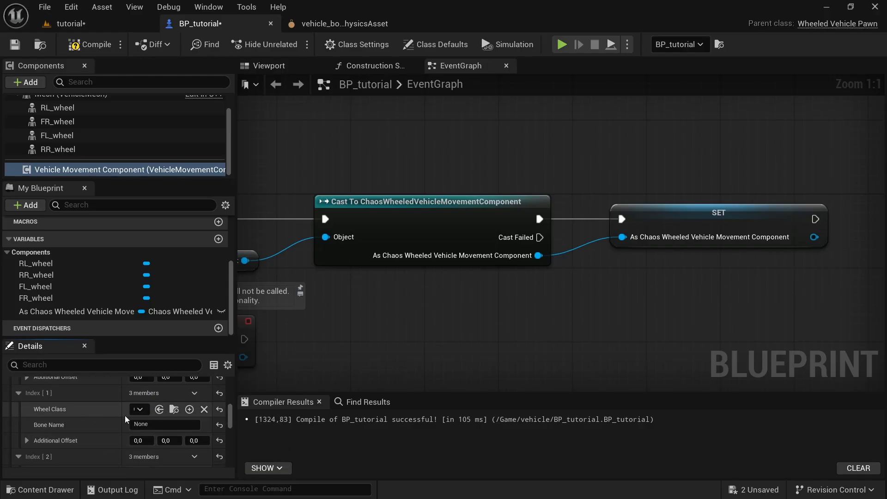
{"action": "left_click", "coordinate": [139, 409]}
{"action": "left_click", "coordinate": [176, 453]}
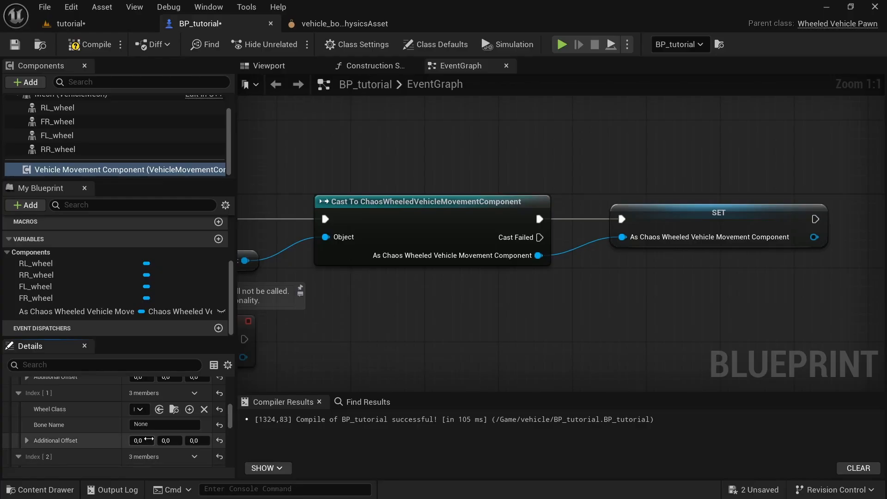
{"action": "left_click", "coordinate": [155, 424]}
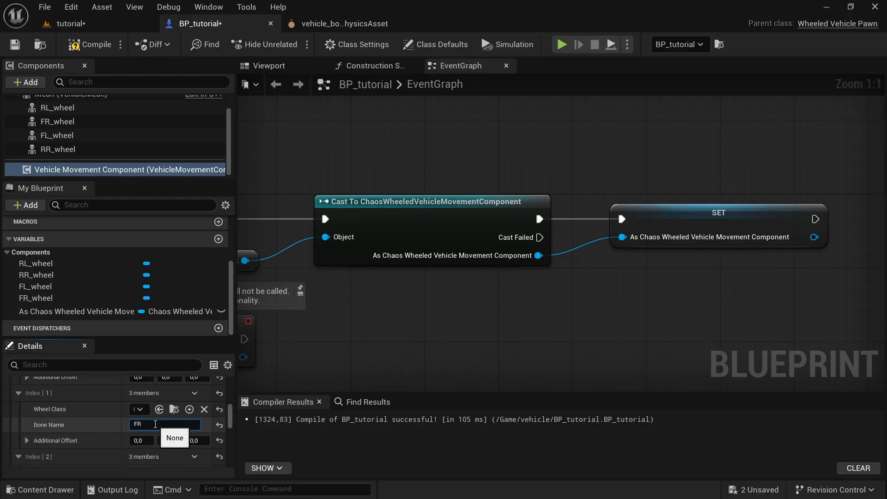
{"action": "type", "text": "FR"}
{"action": "key", "text": "Return"}
Assign BP_rearwheels to wheel setup index 2, check the bone names in the physics asset and set its bone name to RL
{"action": "scroll", "coordinate": [148, 416], "scroll_direction": "down", "scroll_amount": 3}
{"action": "left_click", "coordinate": [139, 398]}
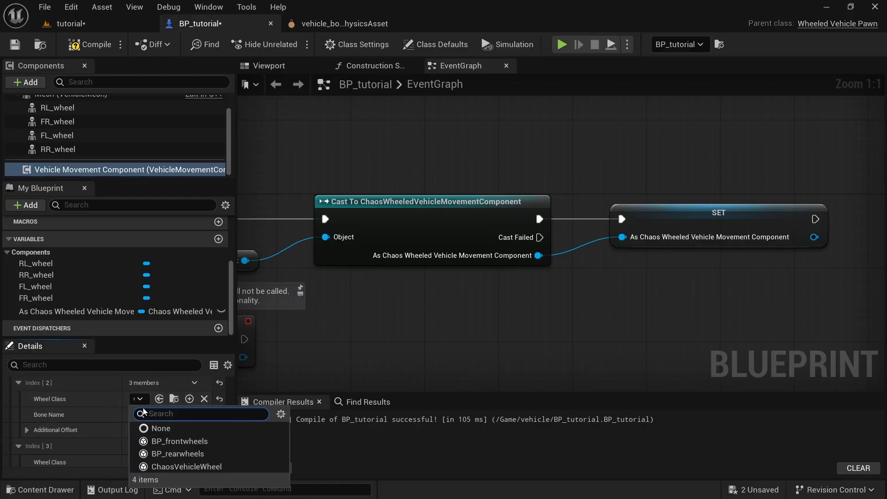
{"action": "left_click", "coordinate": [178, 454]}
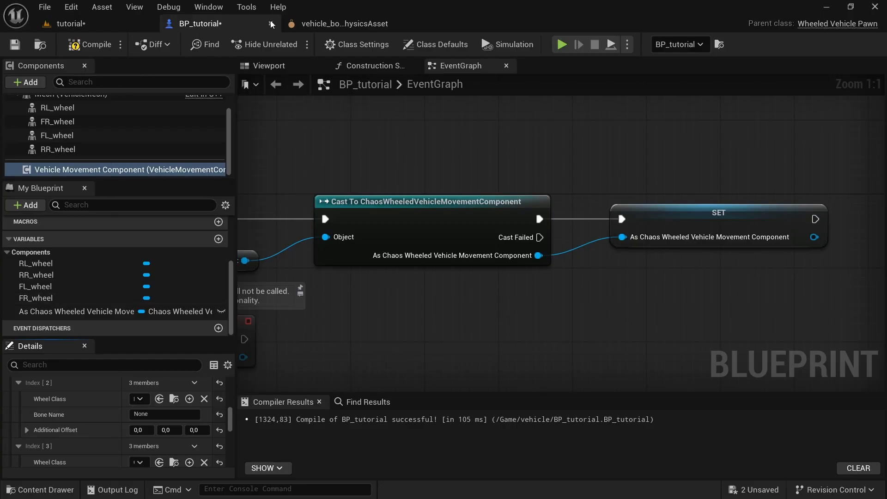
{"action": "left_click", "coordinate": [323, 26]}
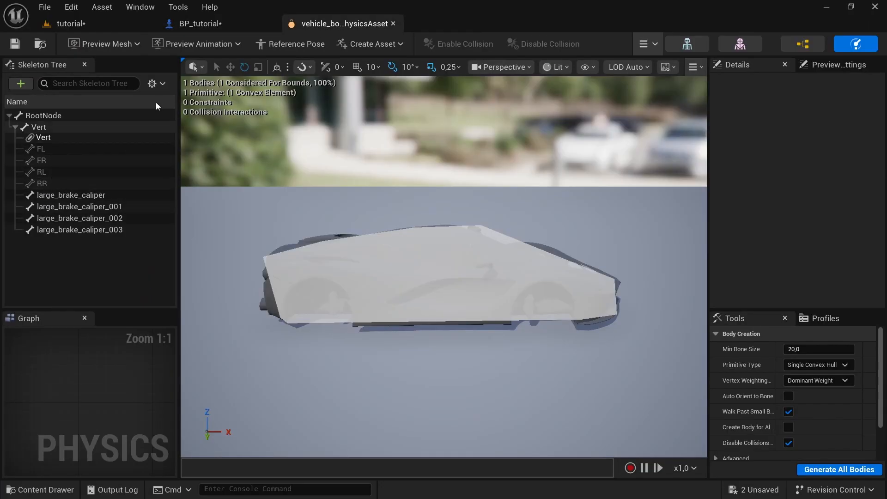
{"action": "left_click", "coordinate": [204, 23]}
{"action": "left_click", "coordinate": [152, 414]}
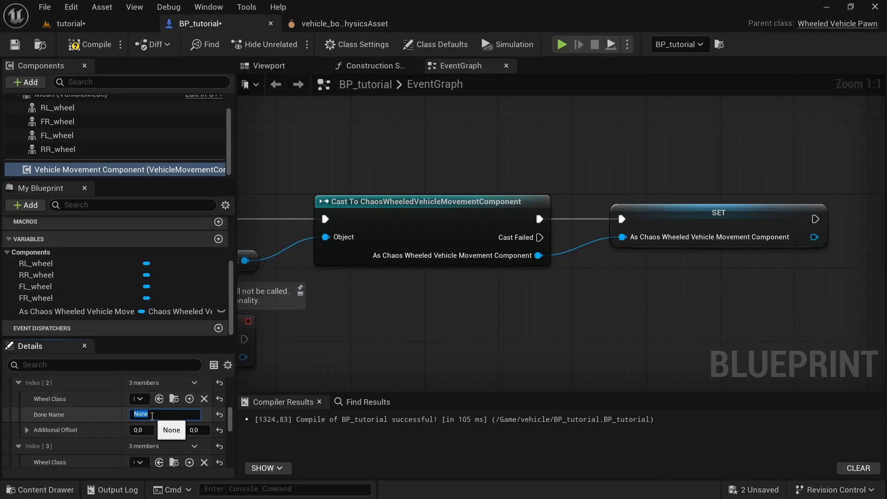
{"action": "type", "text": "RL"}
{"action": "key", "text": "Return"}
Assign BP_rearwheels as the wheel class and RR as the bone name for wheel setup index 3
{"action": "scroll", "coordinate": [118, 418], "scroll_direction": "down", "scroll_amount": 3}
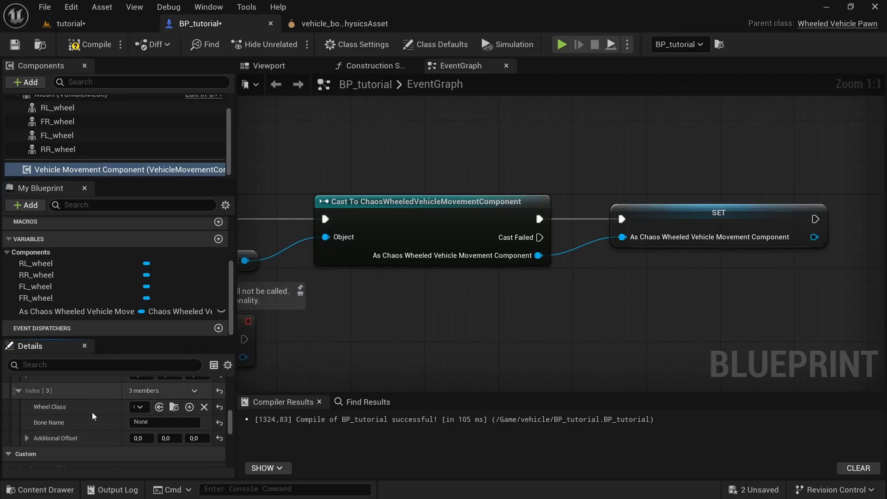
{"action": "left_click", "coordinate": [138, 407]}
{"action": "left_click", "coordinate": [194, 462]}
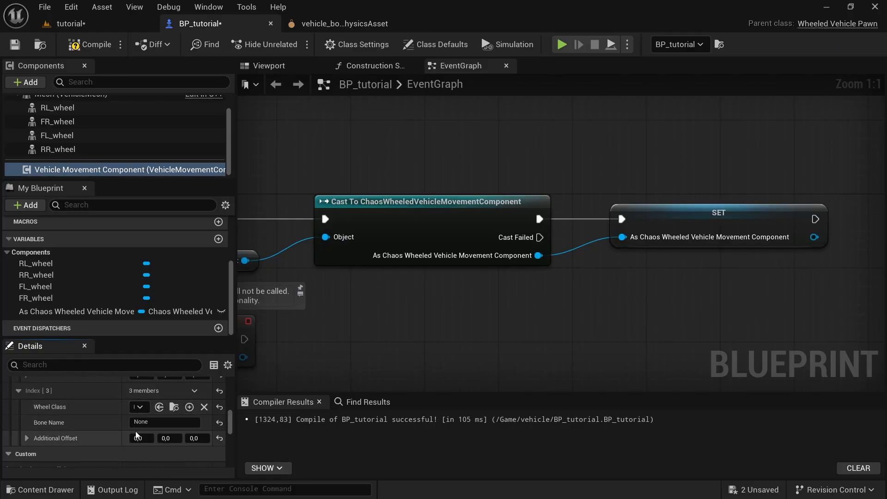
{"action": "left_click", "coordinate": [154, 422]}
{"action": "type", "text": "RR"}
{"action": "key", "text": "Return"}
Create an external curve named TC in the vehicle folder for the engine's torque curve and open it in the curve editor
{"action": "scroll", "coordinate": [94, 425], "scroll_direction": "down", "scroll_amount": 3}
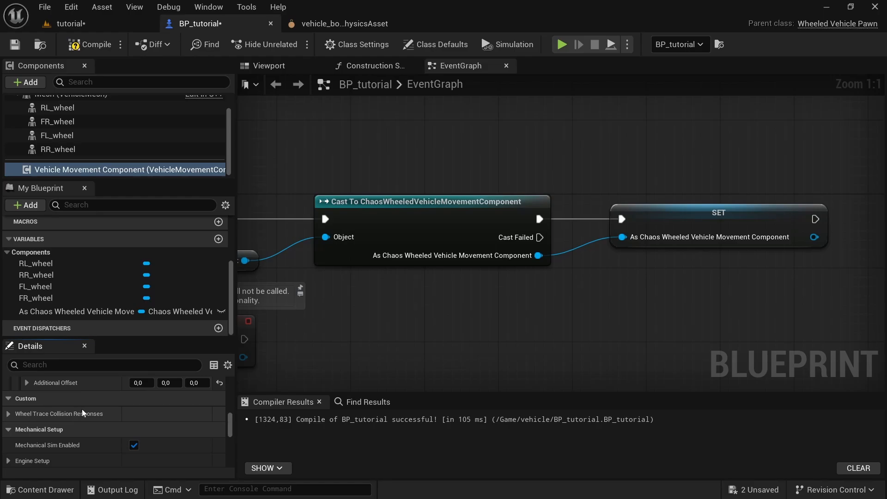
{"action": "scroll", "coordinate": [83, 413], "scroll_direction": "down", "scroll_amount": 2}
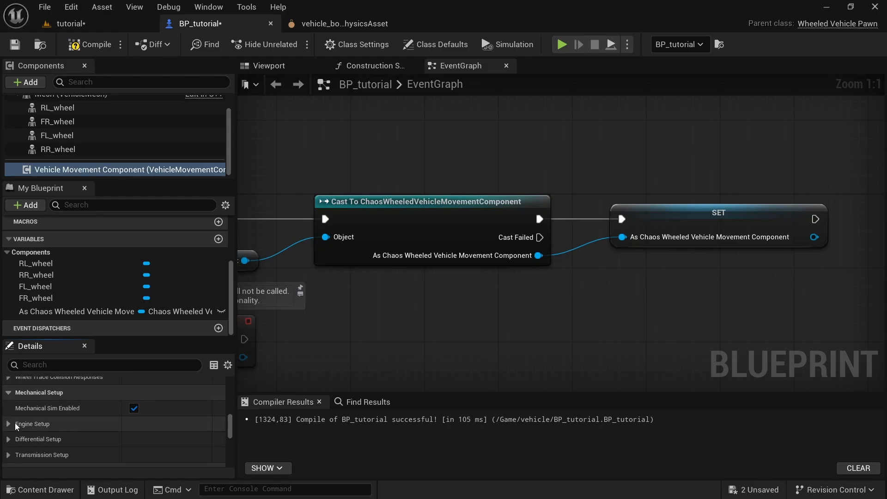
{"action": "scroll", "coordinate": [14, 458], "scroll_direction": "down", "scroll_amount": 5}
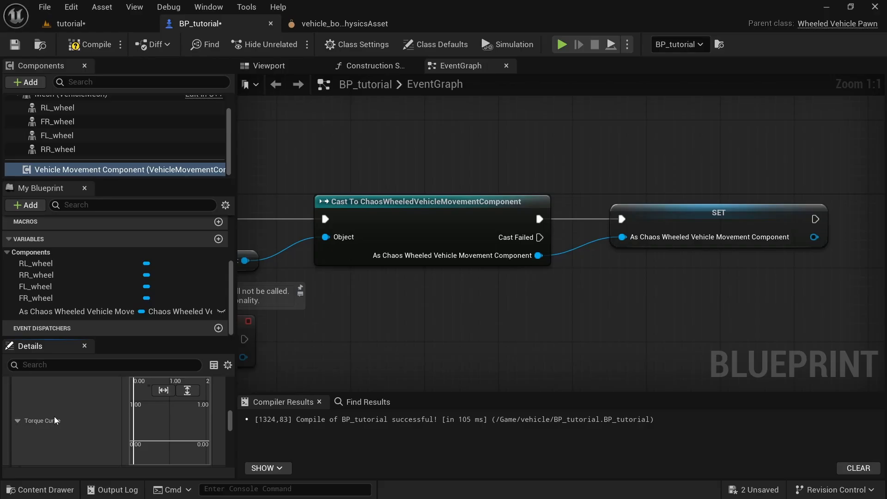
{"action": "scroll", "coordinate": [69, 425], "scroll_direction": "down", "scroll_amount": 2}
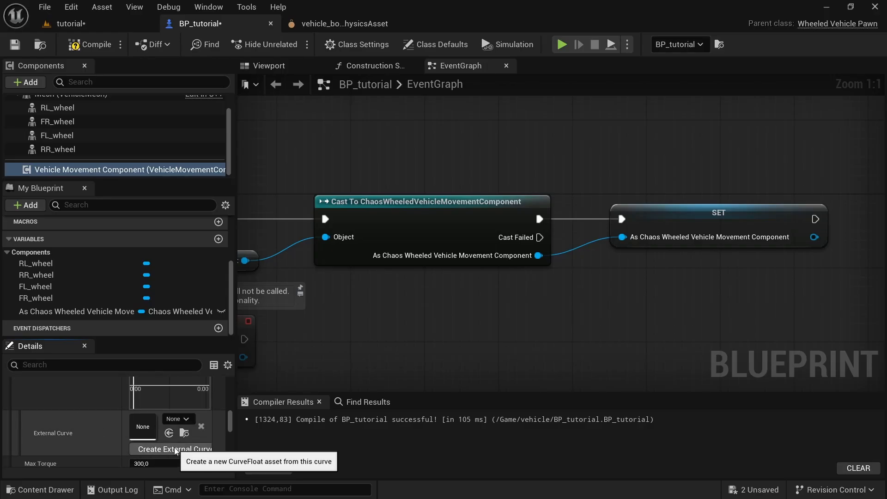
{"action": "left_click", "coordinate": [193, 447]}
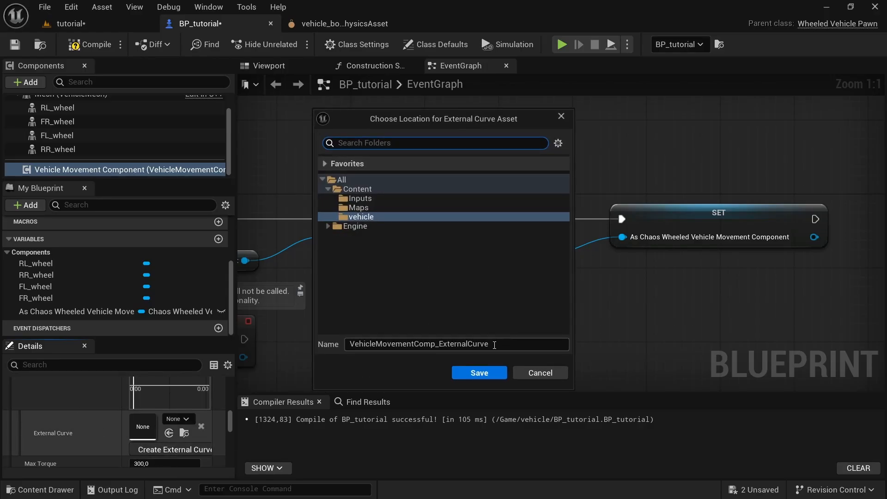
{"action": "left_click", "coordinate": [505, 343]}
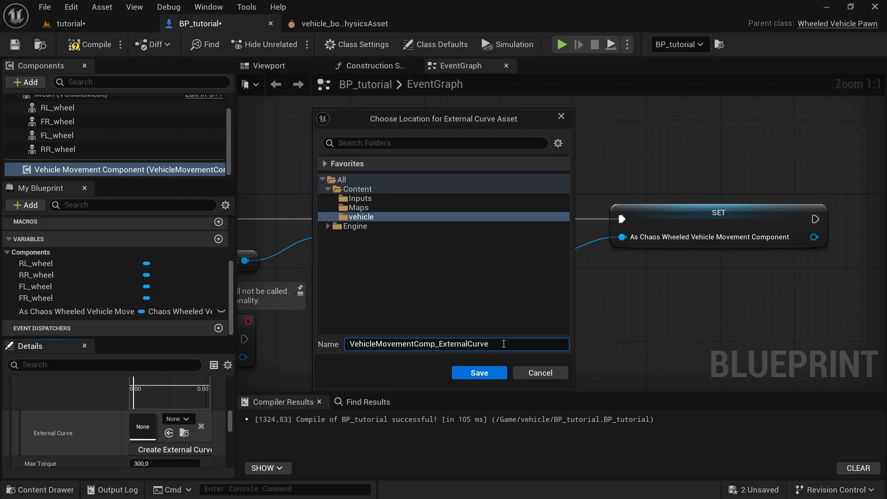
{"action": "key", "text": "ctrl+a"}
{"action": "key", "text": "BackSpace"}
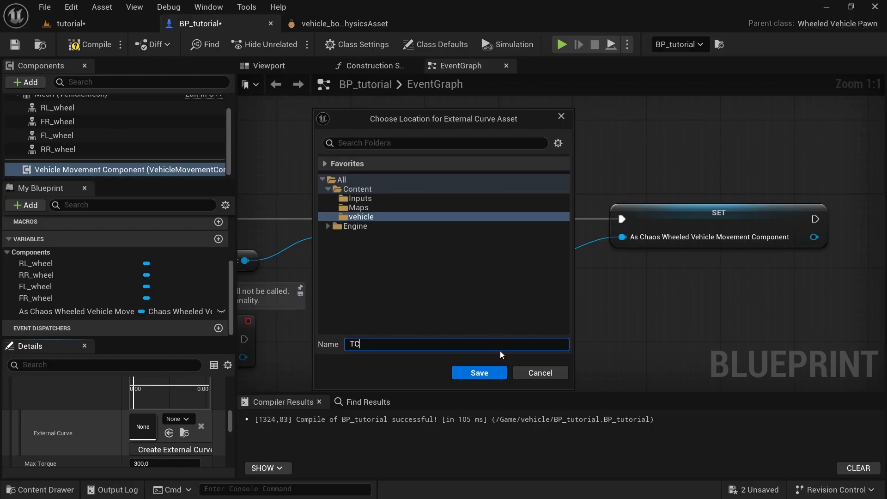
{"action": "left_click", "coordinate": [493, 379]}
{"action": "left_click", "coordinate": [493, 380]}
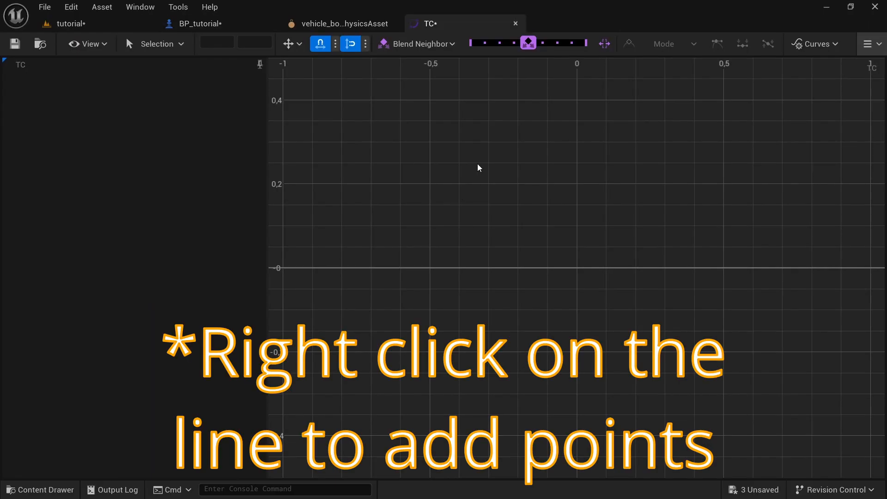
Add three keys along the zero line of the TC curve at times -0.5, 0 and 0.5
{"action": "right_click_drag", "start_coordinate": [478, 168], "coordinate": [537, 287]}
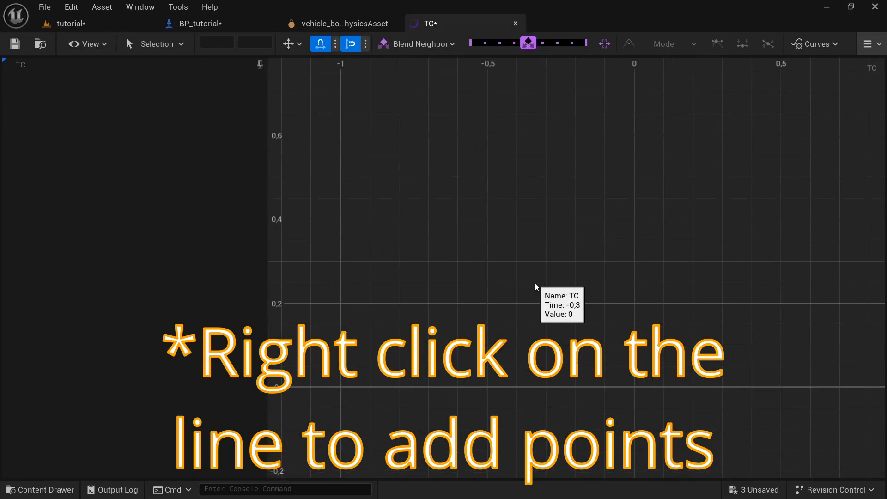
{"action": "right_click", "coordinate": [491, 387]}
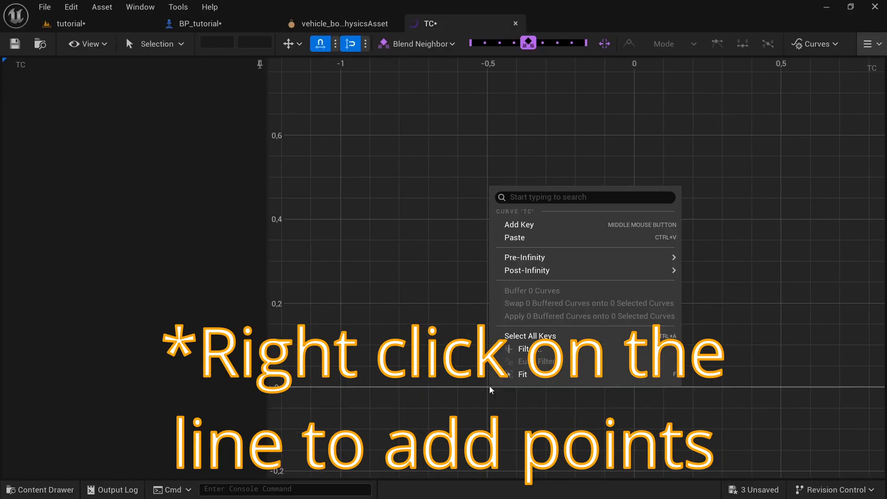
{"action": "left_click", "coordinate": [552, 226]}
{"action": "right_click", "coordinate": [640, 387]}
{"action": "left_click", "coordinate": [668, 226]}
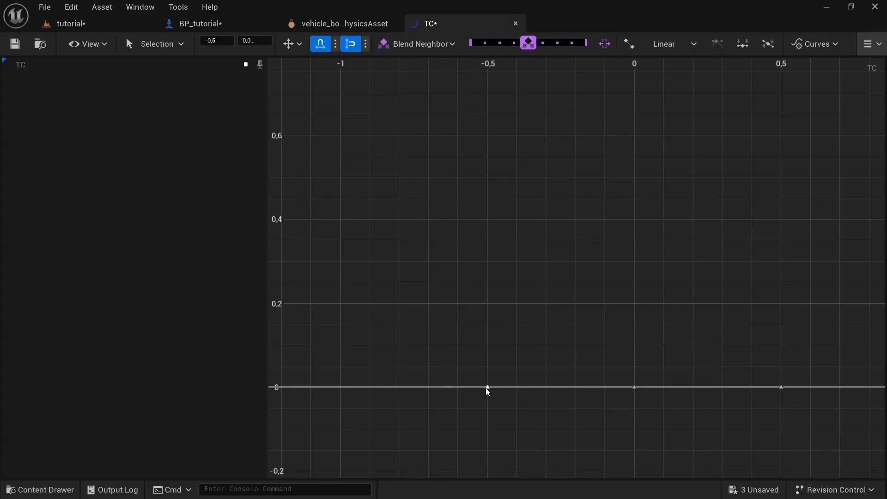
Set the TC curve key at time -0.5 to time 1000 and value 0.4444
{"action": "left_click", "coordinate": [214, 40]}
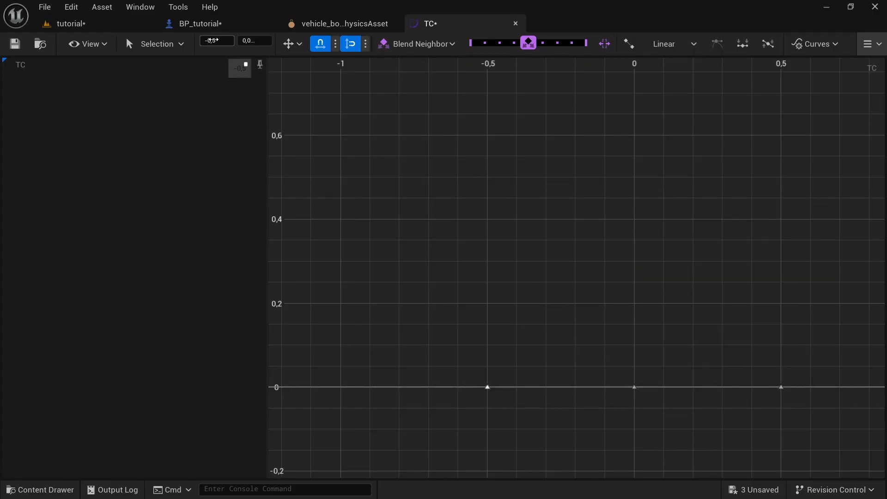
{"action": "type", "text": "1000"}
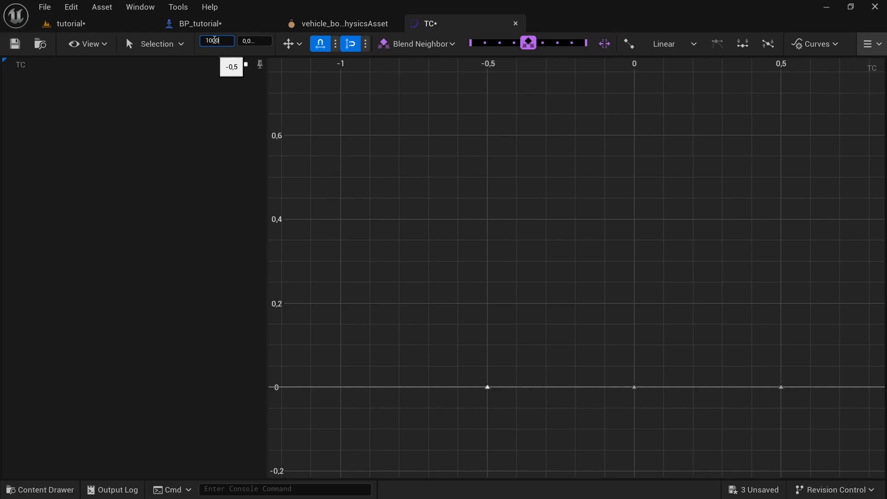
{"action": "key", "text": "Return"}
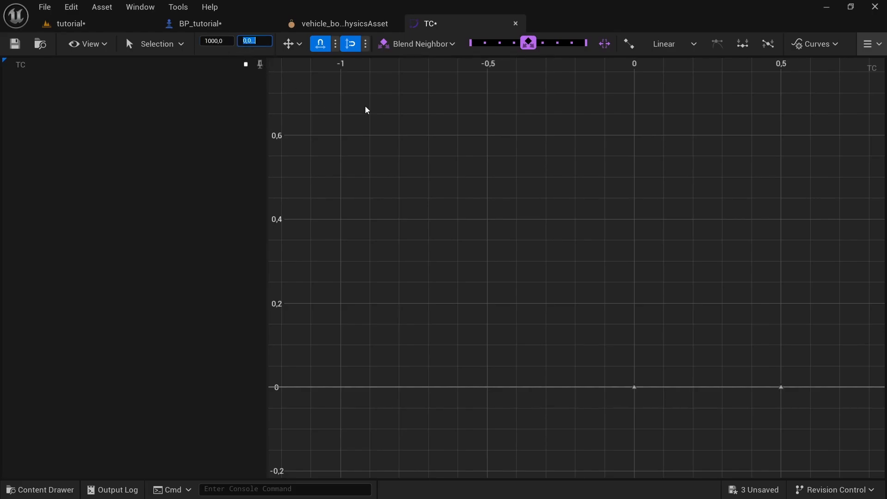
{"action": "type", "text": ".4444"}
{"action": "left_click", "coordinate": [366, 110]}
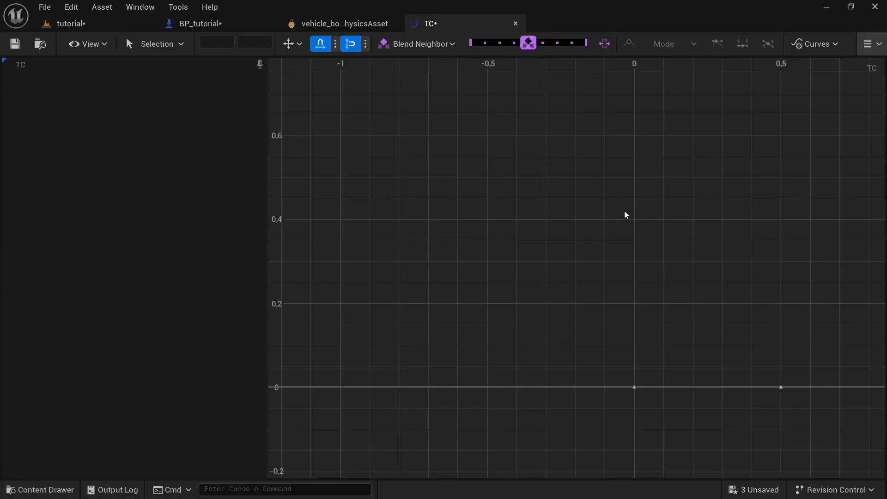
Set the TC curve key at time 0.5 to time 6250 and value 1
{"action": "key", "text": "f"}
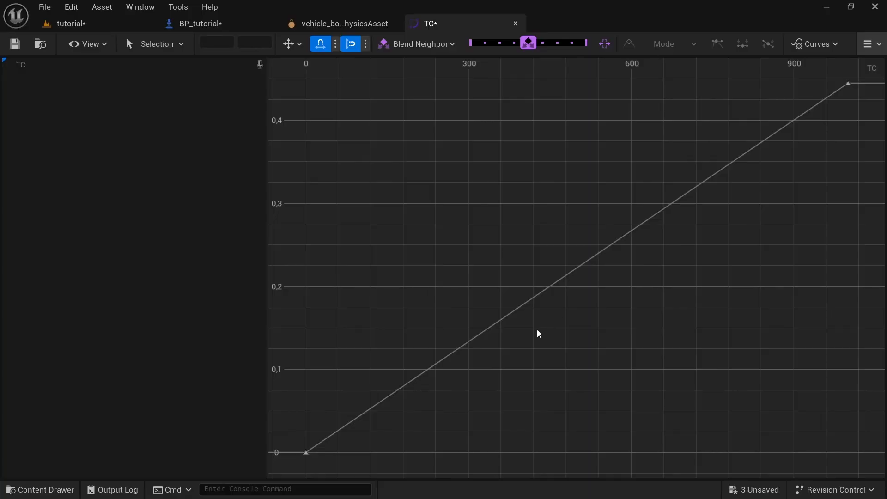
{"action": "scroll", "coordinate": [536, 264], "scroll_direction": "down", "scroll_amount": 3}
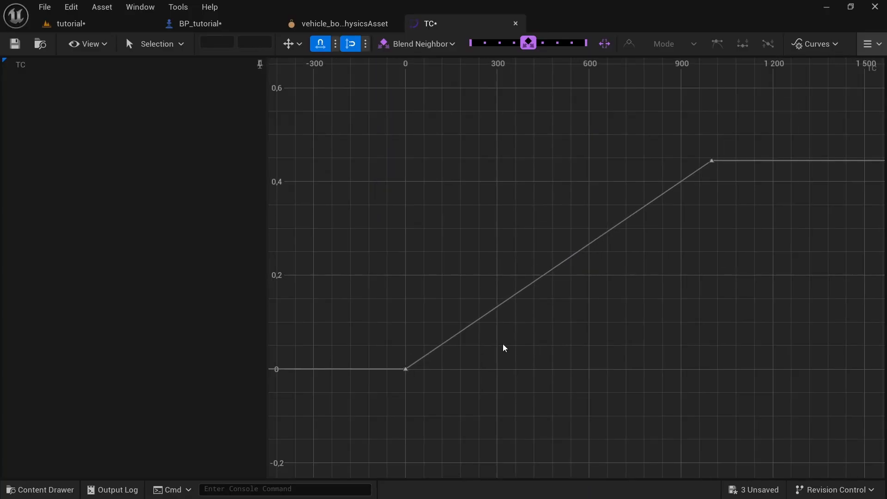
{"action": "left_click", "coordinate": [407, 370]}
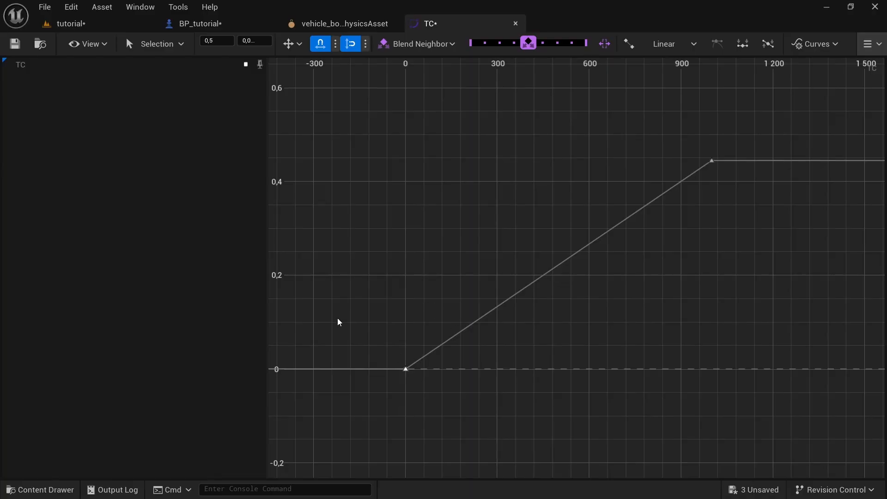
{"action": "left_click", "coordinate": [216, 41]}
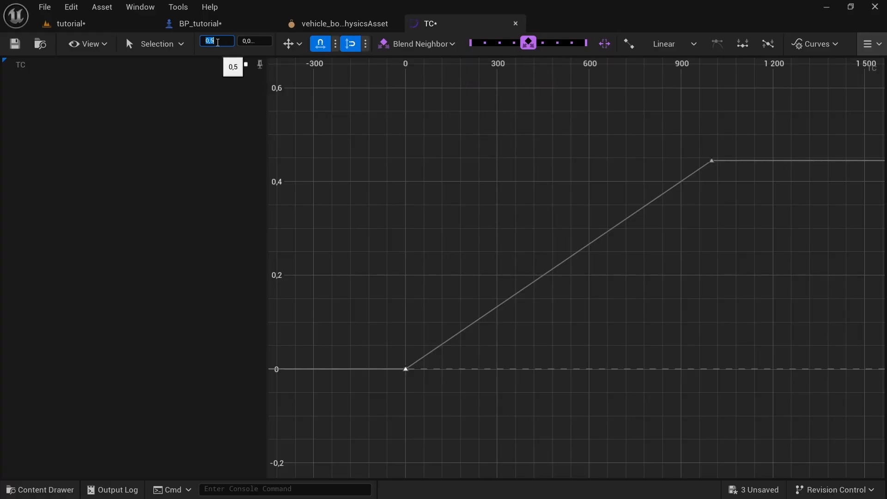
{"action": "type", "text": "6250"}
{"action": "key", "text": "Return"}
{"action": "left_click", "coordinate": [251, 40]}
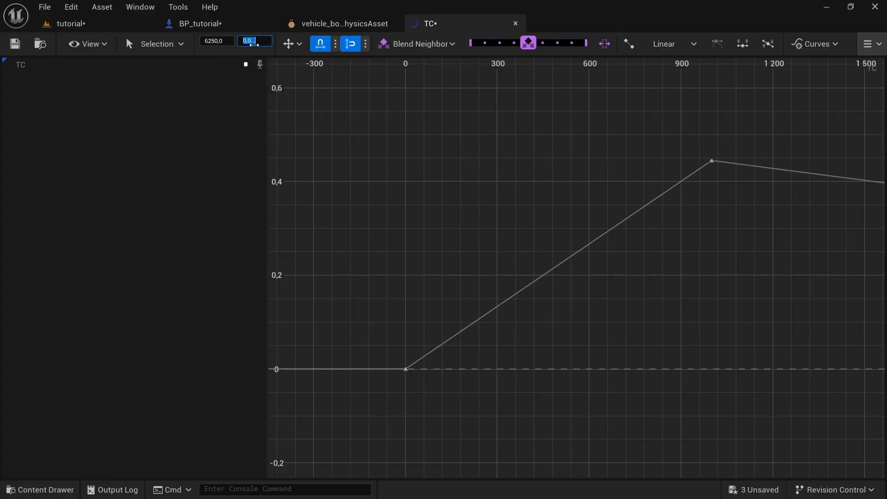
{"action": "type", "text": "1"}
{"action": "left_click", "coordinate": [363, 148]}
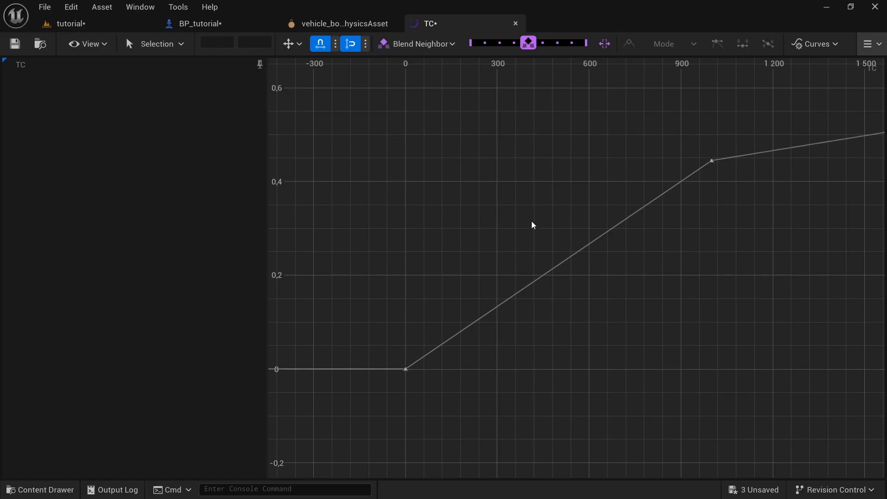
Set the TC curve key at time 0 to time 9250 and value 0.8333
{"action": "key", "text": "f"}
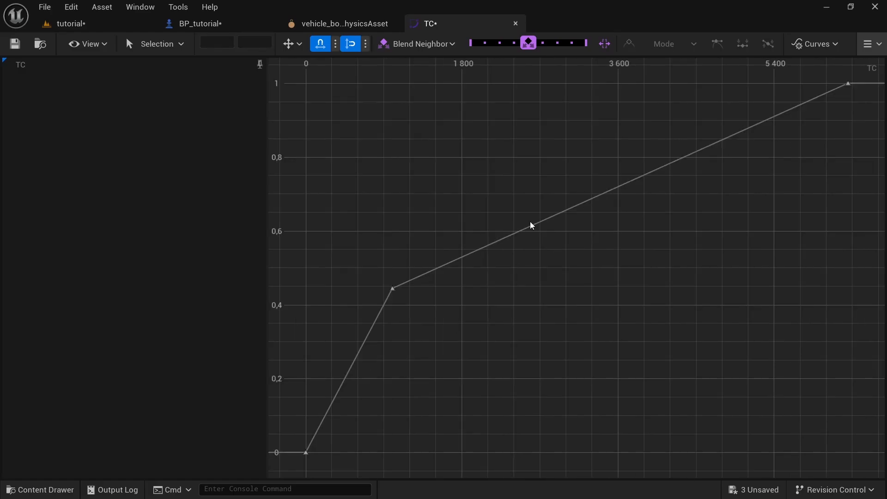
{"action": "left_click", "coordinate": [305, 452]}
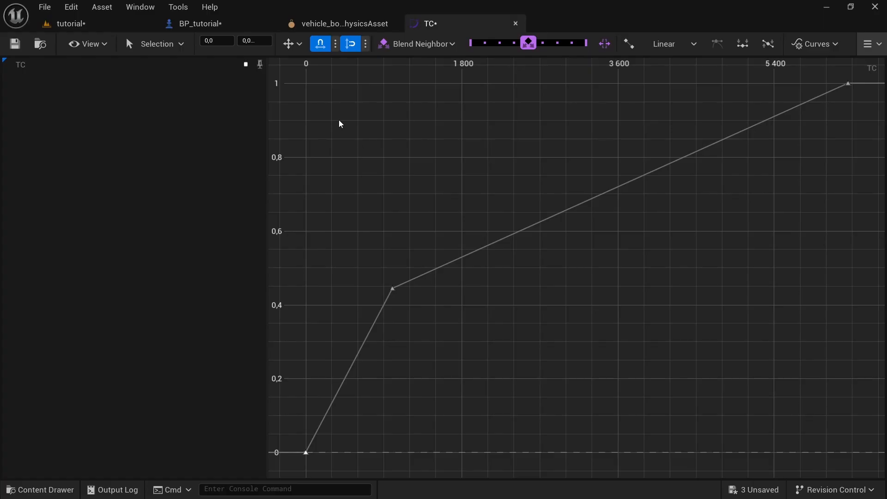
{"action": "left_click", "coordinate": [210, 41]}
{"action": "type", "text": "9250"}
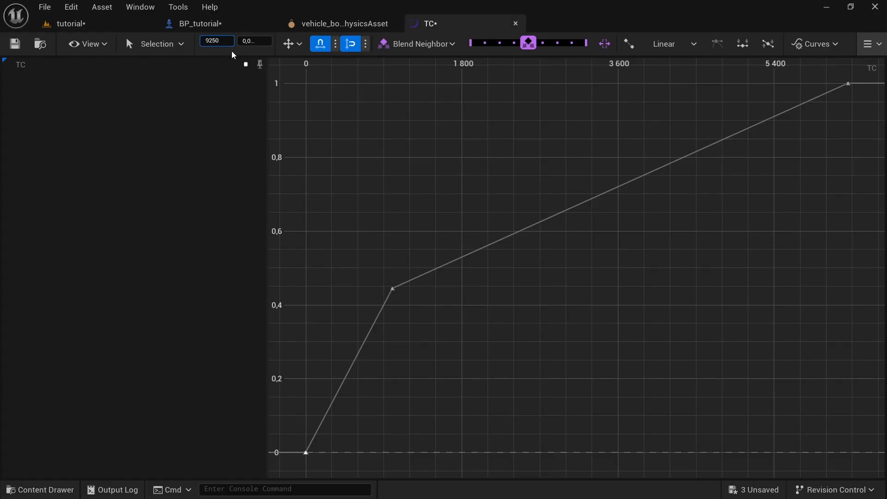
{"action": "left_click", "coordinate": [254, 42]}
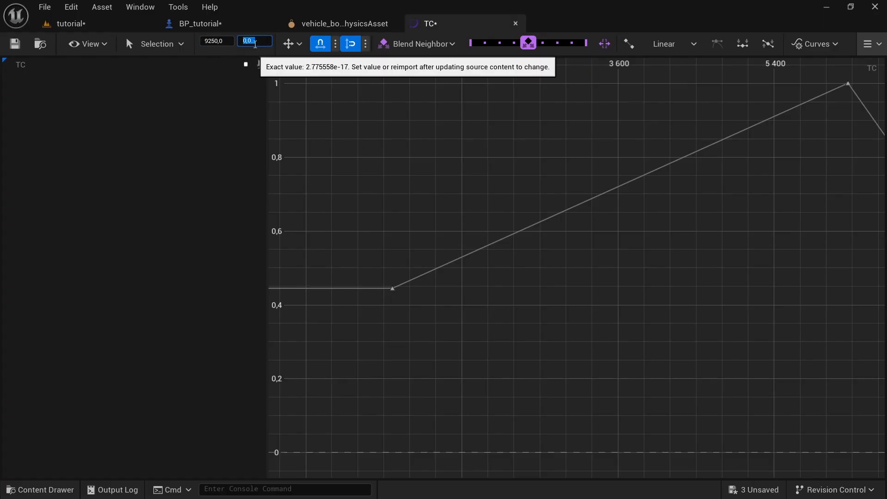
{"action": "type", "text": ".83333"}
{"action": "key", "text": "BackSpace"}
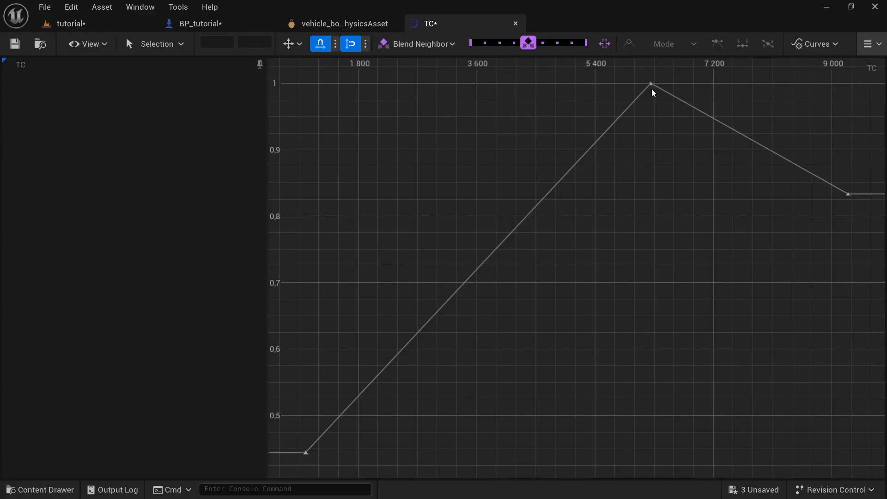
Check the time and value of each of the three keys on the TC curve
{"action": "mouse_move", "coordinate": [654, 89]}
{"action": "left_click", "coordinate": [650, 84]}
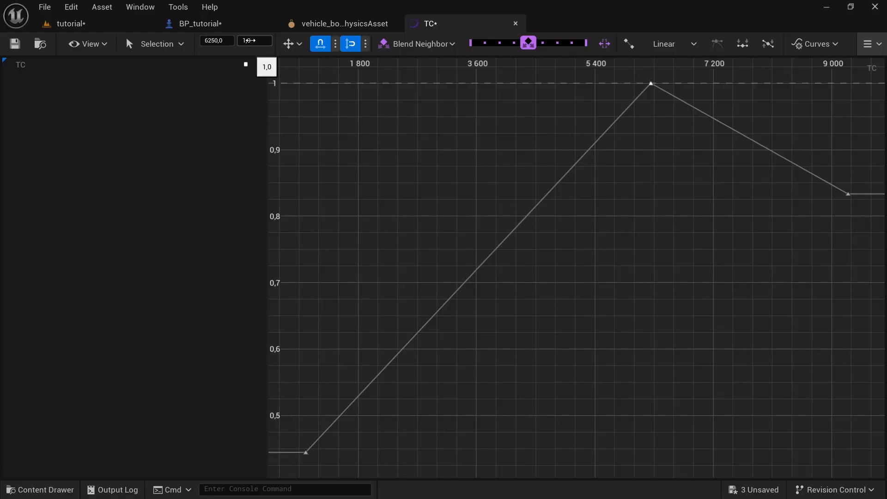
{"action": "left_click", "coordinate": [306, 452]}
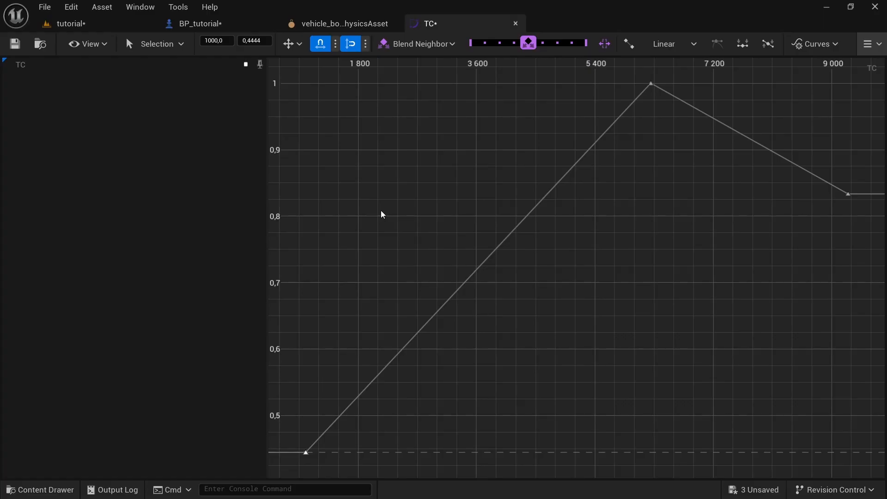
{"action": "left_click", "coordinate": [848, 194]}
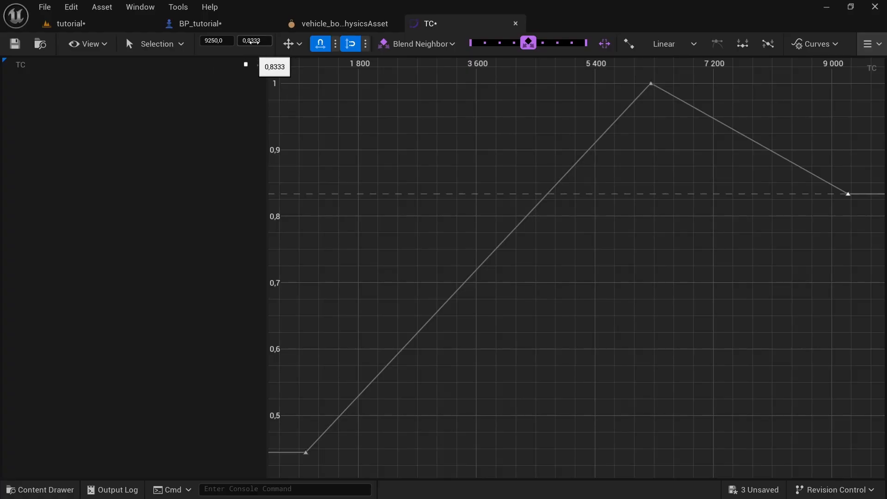
{"action": "left_click", "coordinate": [654, 255]}
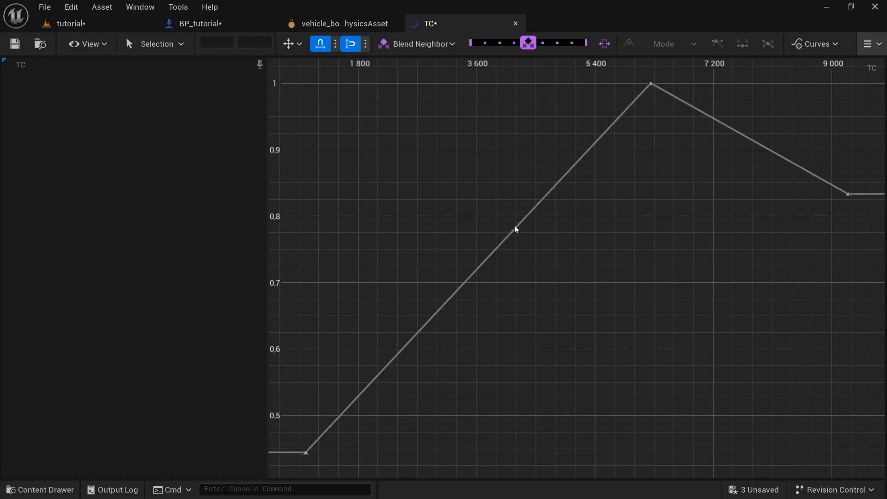
{"action": "mouse_move", "coordinate": [516, 228]}
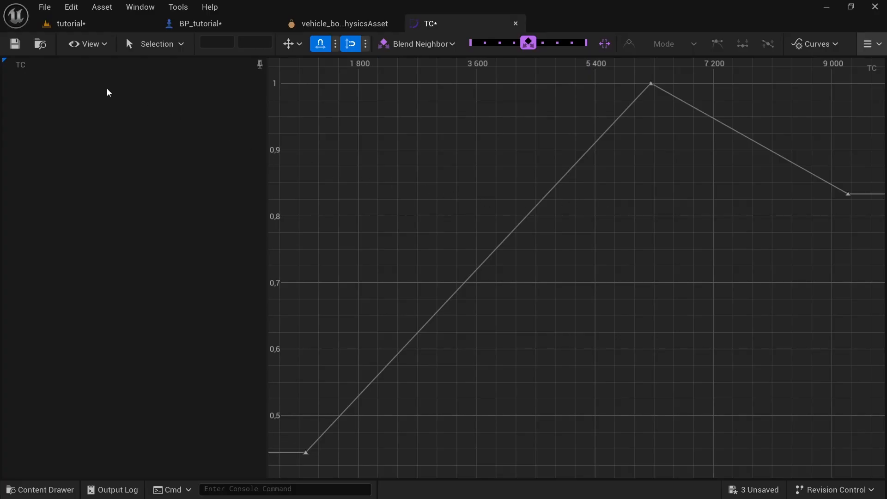
Save the TC curve, close its editor and return to the BP_tutorial blueprint
{"action": "left_click", "coordinate": [15, 44]}
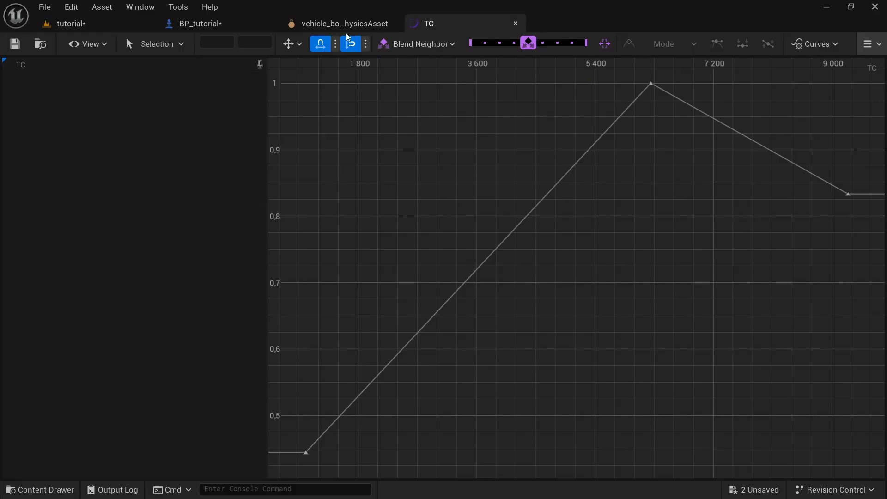
{"action": "left_click", "coordinate": [515, 23]}
{"action": "left_click", "coordinate": [226, 18]}
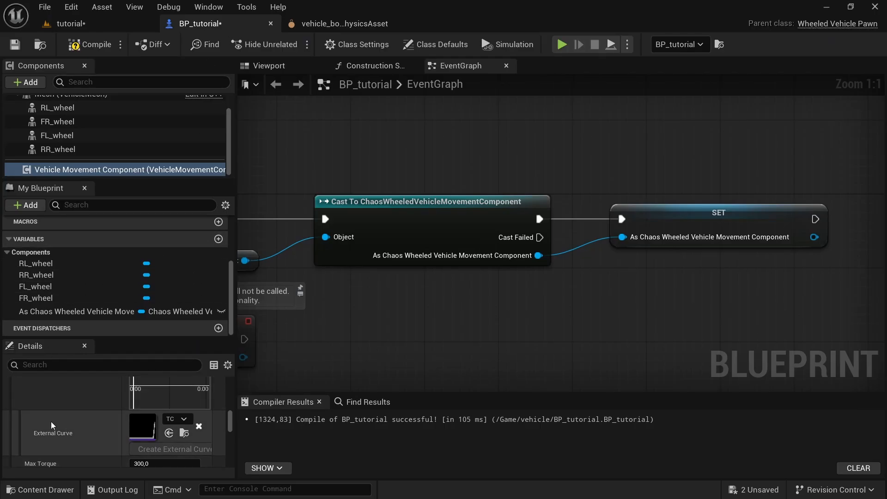
Bring up the Ferrari LaFerrari.txt notes and enter the vehicle movement component's Max Torque from the torque listed there
{"action": "scroll", "coordinate": [69, 423], "scroll_direction": "down", "scroll_amount": 5}
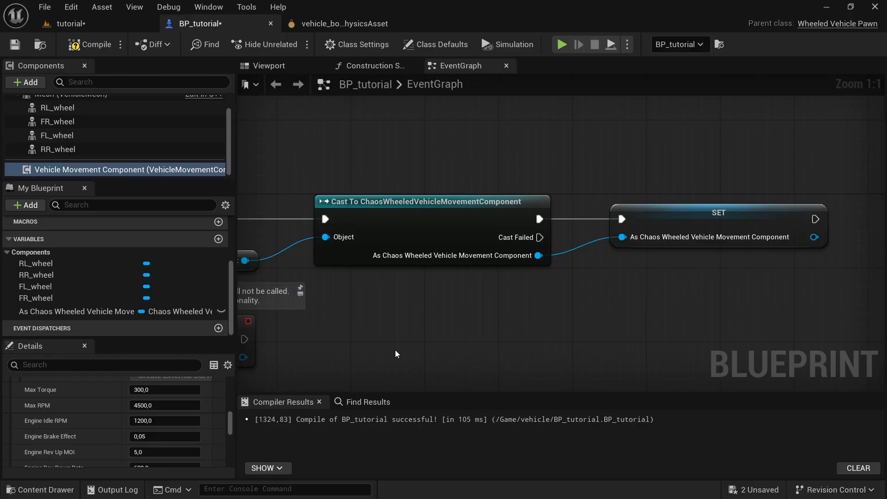
{"action": "key", "text": "alt+Tab"}
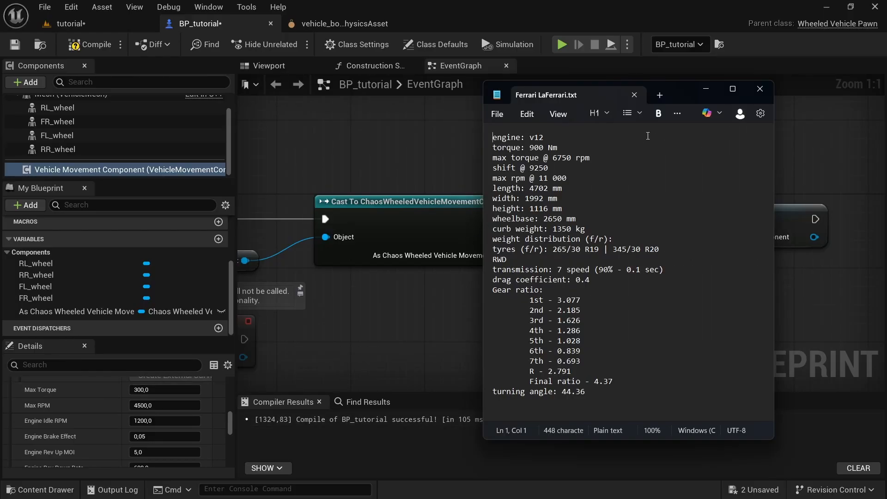
{"action": "left_click_drag", "start_coordinate": [679, 97], "coordinate": [758, 93]}
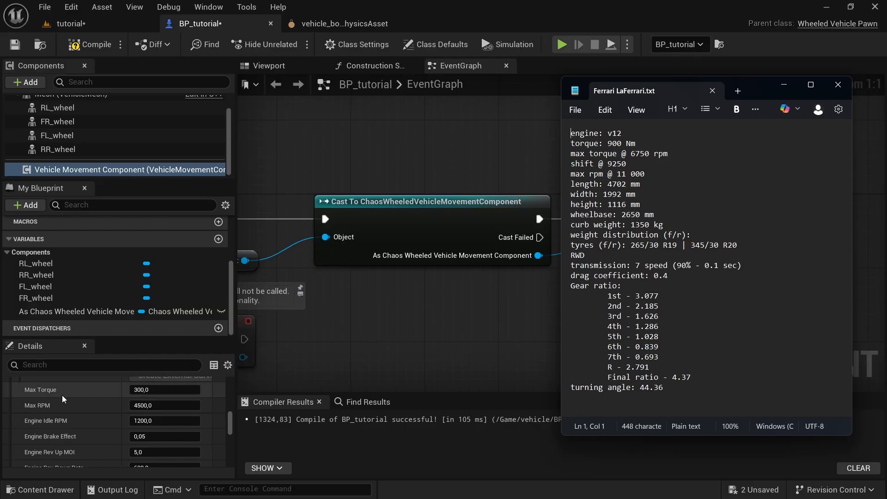
{"action": "left_click", "coordinate": [164, 390]}
Set the engine's Max RPM to 11000 and its Engine Idle RPM to 1000
{"action": "scroll", "coordinate": [83, 397], "scroll_direction": "down", "scroll_amount": 1}
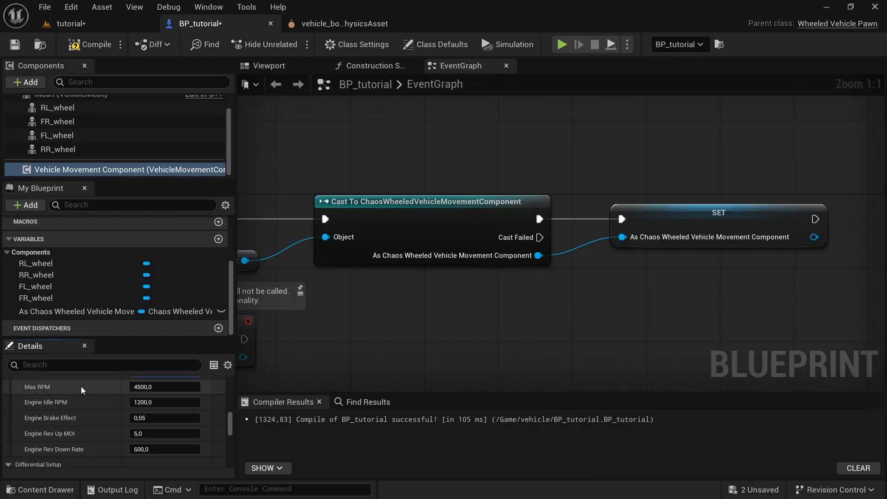
{"action": "left_click", "coordinate": [162, 386]}
{"action": "type", "text": "100"}
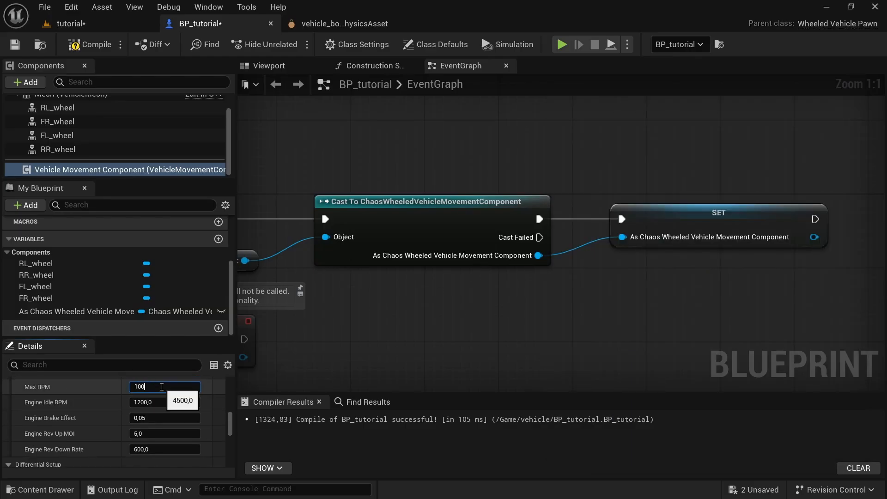
{"action": "type", "text": "1000"}
{"action": "key", "text": "Return"}
{"action": "left_click", "coordinate": [162, 402]}
{"action": "type", "text": "1"}
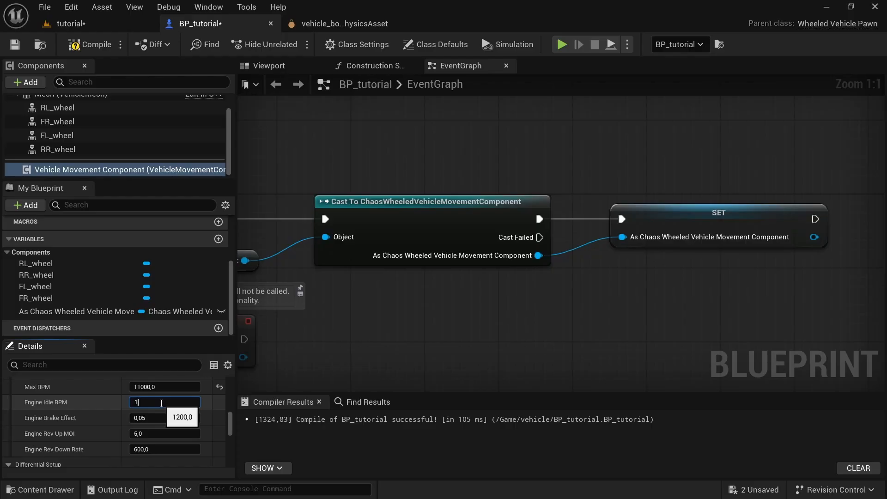
{"action": "type", "text": "000"}
{"action": "key", "text": "Return"}
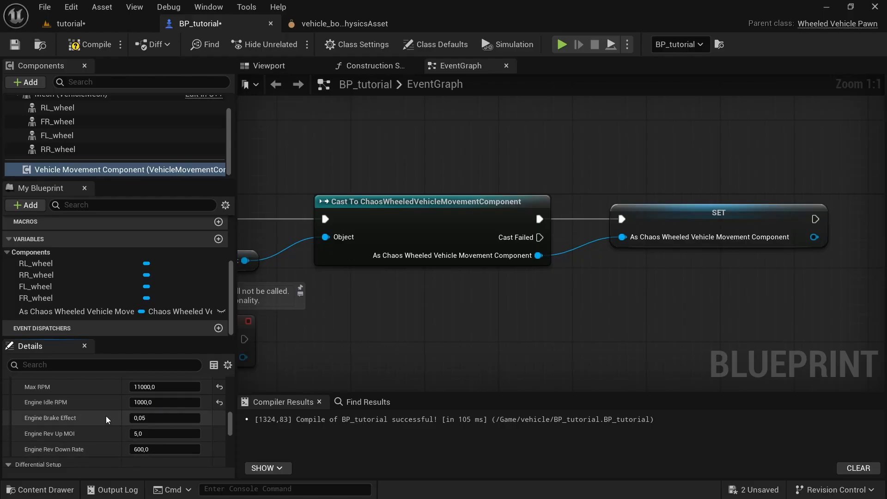
Choose Rear Wheel Drive as the differential type and set the Front Rear Split to 1
{"action": "scroll", "coordinate": [107, 419], "scroll_direction": "down", "scroll_amount": 3}
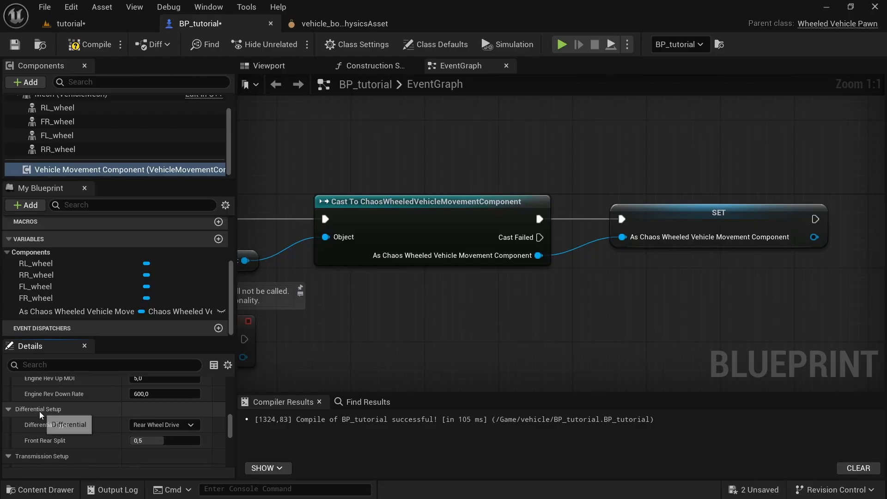
{"action": "left_click", "coordinate": [174, 427]}
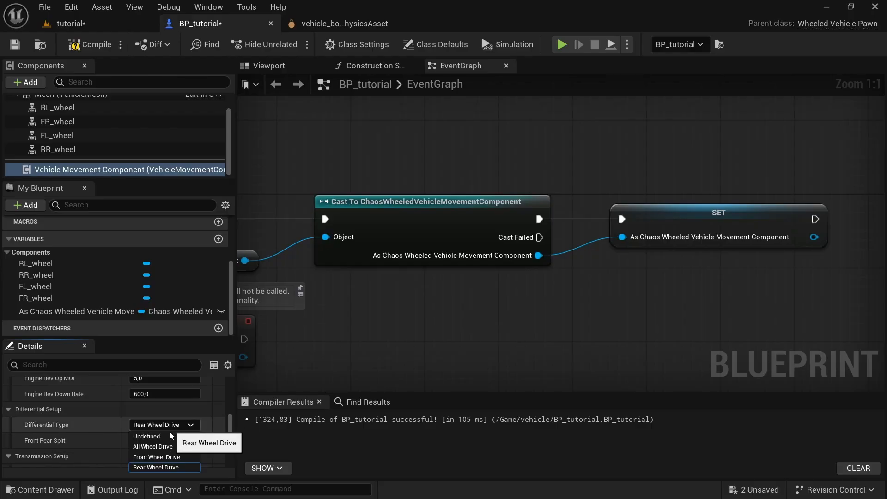
{"action": "left_click", "coordinate": [155, 467]}
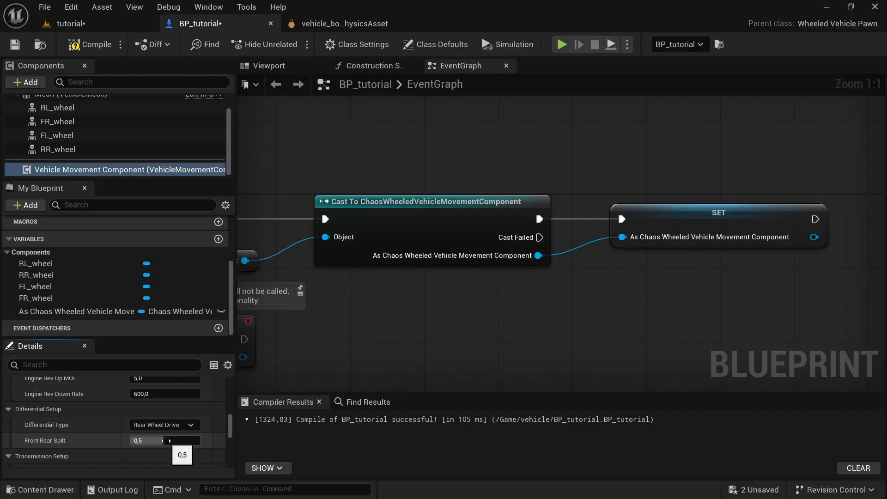
{"action": "left_click_drag", "start_coordinate": [165, 441], "coordinate": [158, 440]}
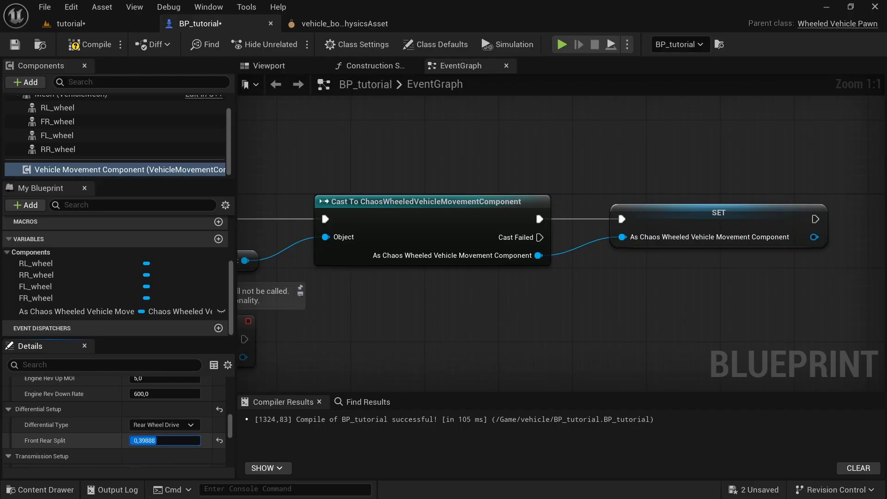
{"action": "left_click_drag", "start_coordinate": [158, 441], "coordinate": [184, 441]}
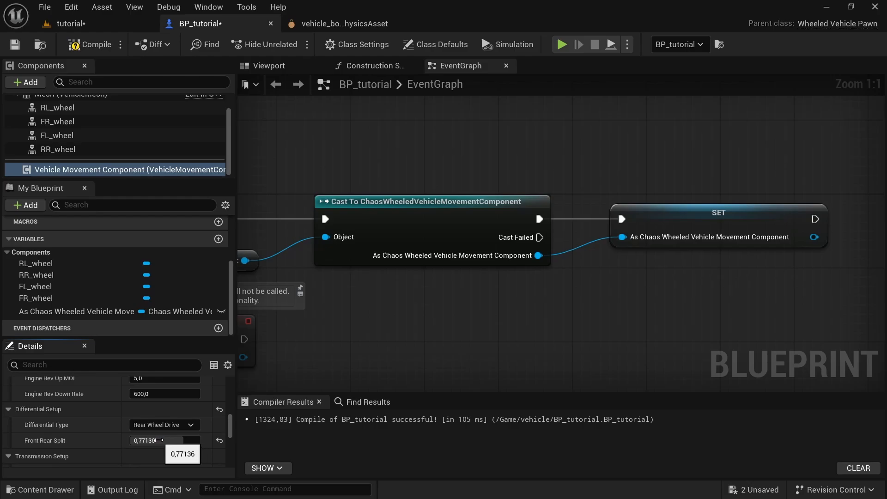
{"action": "left_click", "coordinate": [167, 441]}
{"action": "type", "text": "1"}
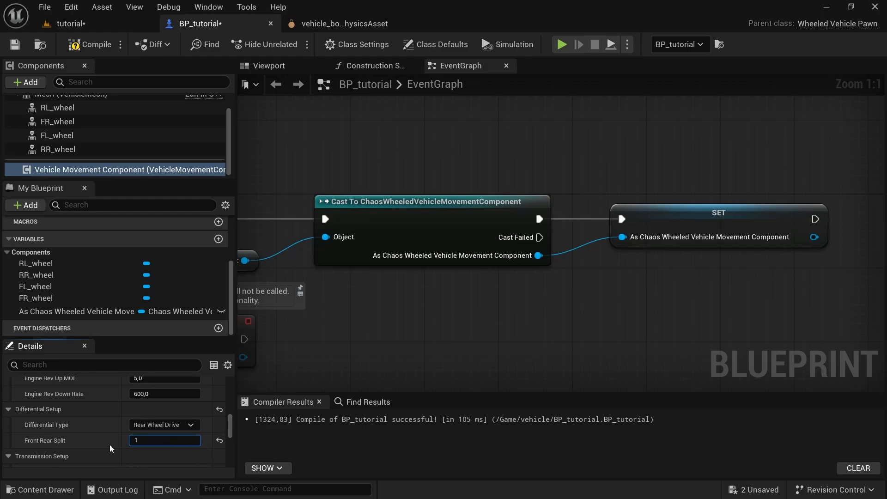
{"action": "key", "text": "Return"}
Set the transmission's Final Ratio to 4.37, as listed in the Ferrari LaFerrari.txt notes
{"action": "scroll", "coordinate": [111, 446], "scroll_direction": "down", "scroll_amount": 3}
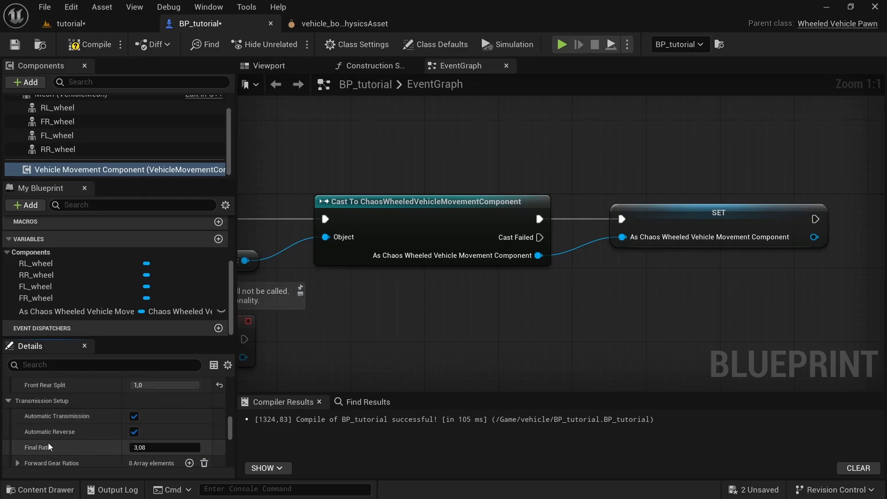
{"action": "scroll", "coordinate": [91, 439], "scroll_direction": "down", "scroll_amount": 1}
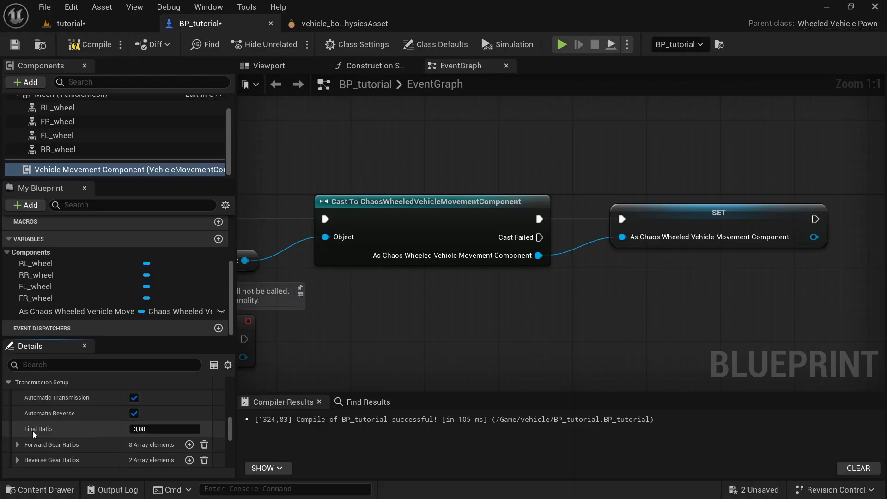
{"action": "scroll", "coordinate": [105, 433], "scroll_direction": "down", "scroll_amount": 1}
{"action": "key", "text": "alt+Tab"}
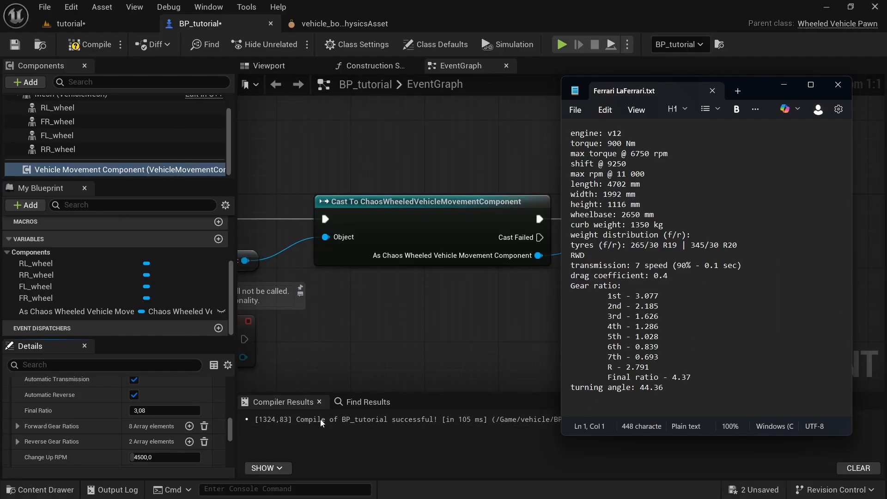
{"action": "left_click", "coordinate": [180, 411]}
{"action": "type", "text": "4"}
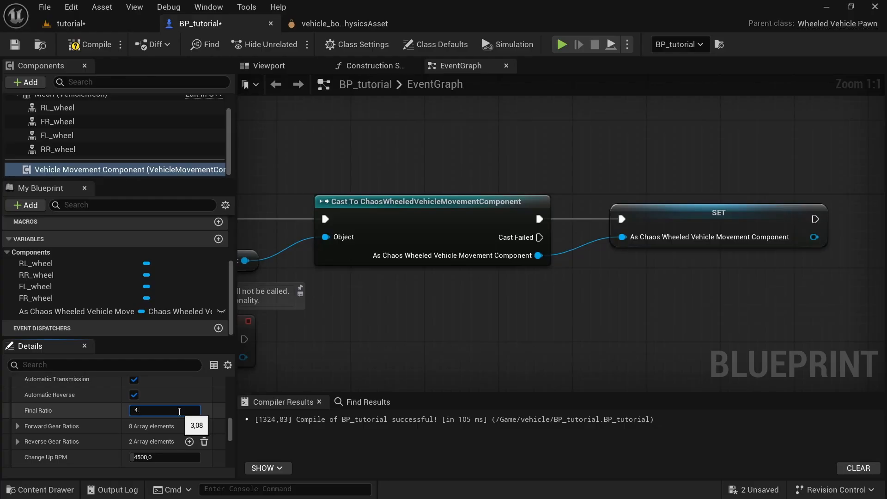
{"action": "type", "text": ".37"}
{"action": "key", "text": "Return"}
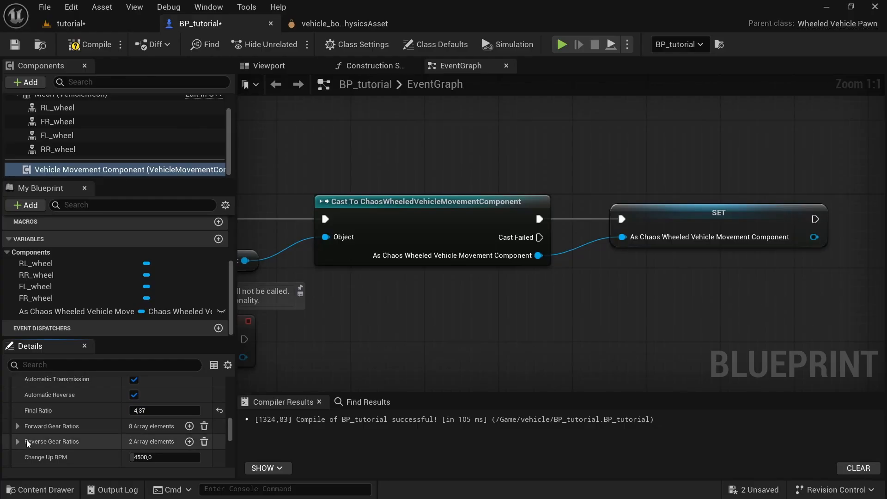
Expand the Forward Gear Ratios array and delete its index 0 entry to match the seven-speed transmission in the notes
{"action": "key", "text": "alt+Tab"}
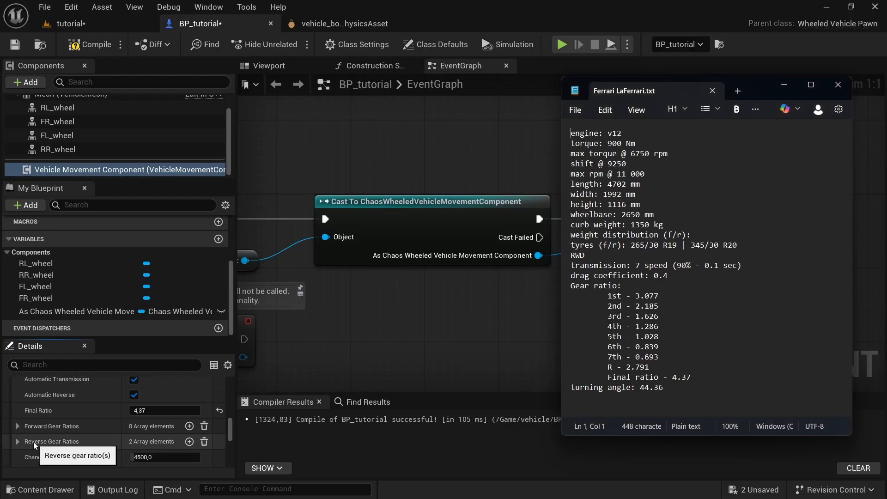
{"action": "key", "text": "alt+Tab"}
{"action": "left_click", "coordinate": [29, 428]}
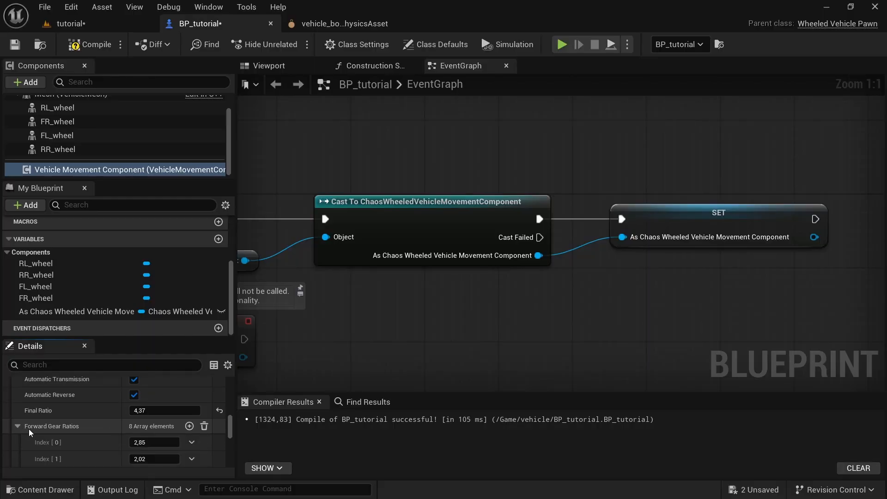
{"action": "left_click", "coordinate": [191, 459]}
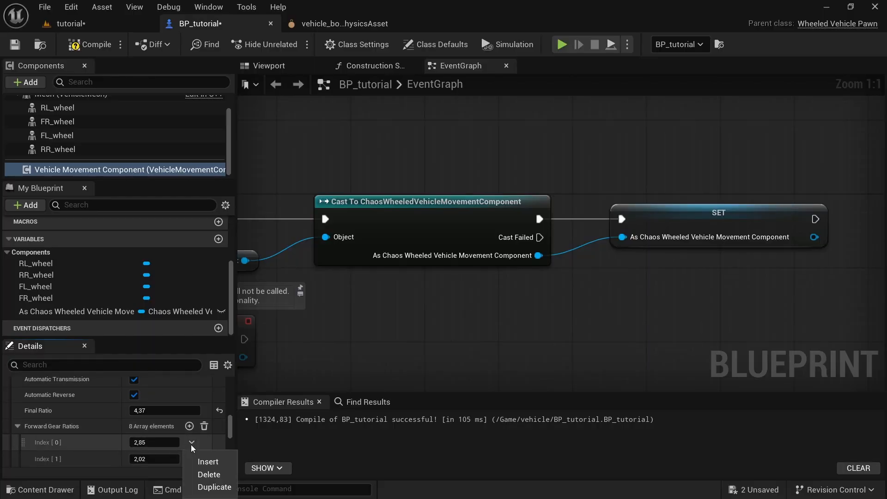
{"action": "left_click", "coordinate": [213, 479]}
{"action": "scroll", "coordinate": [115, 434], "scroll_direction": "down", "scroll_amount": 2}
Set the first two Forward Gear Ratios from the notes: index 0 to 3.077 and index 1 to 2.185
{"action": "key", "text": "alt+Tab"}
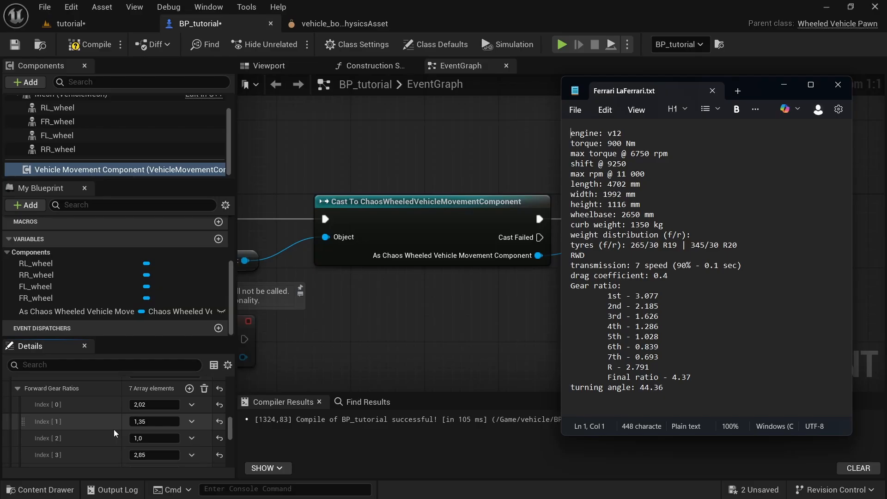
{"action": "key", "text": "alt+Tab"}
{"action": "left_click", "coordinate": [150, 405]}
{"action": "type", "text": "3.0"}
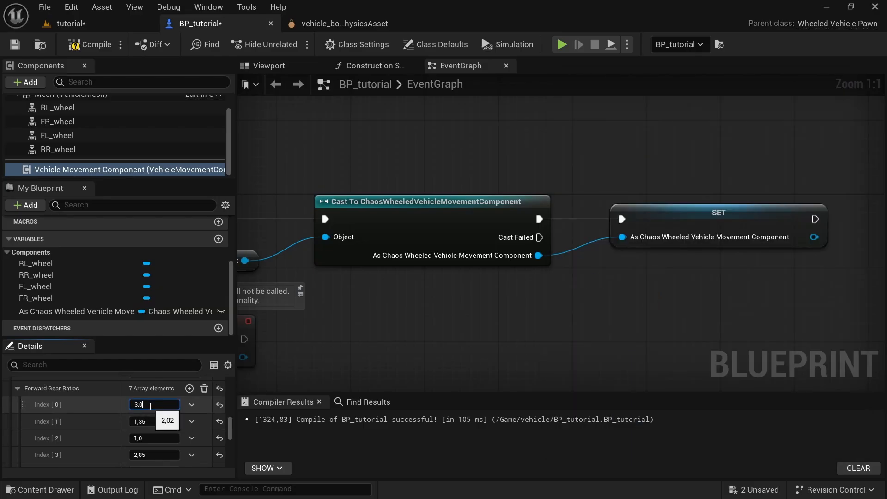
{"action": "type", "text": "77"}
{"action": "key", "text": "Return"}
{"action": "key", "text": "alt+Tab"}
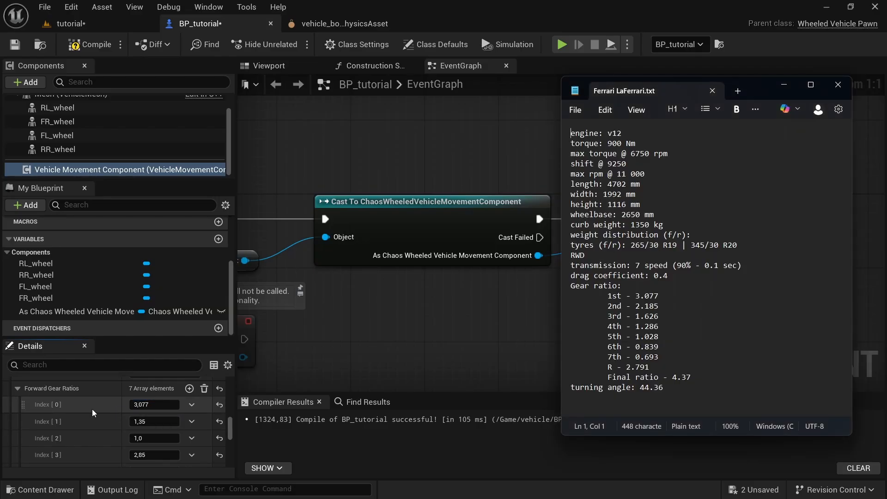
{"action": "key", "text": "alt+Tab"}
{"action": "left_click", "coordinate": [152, 421]}
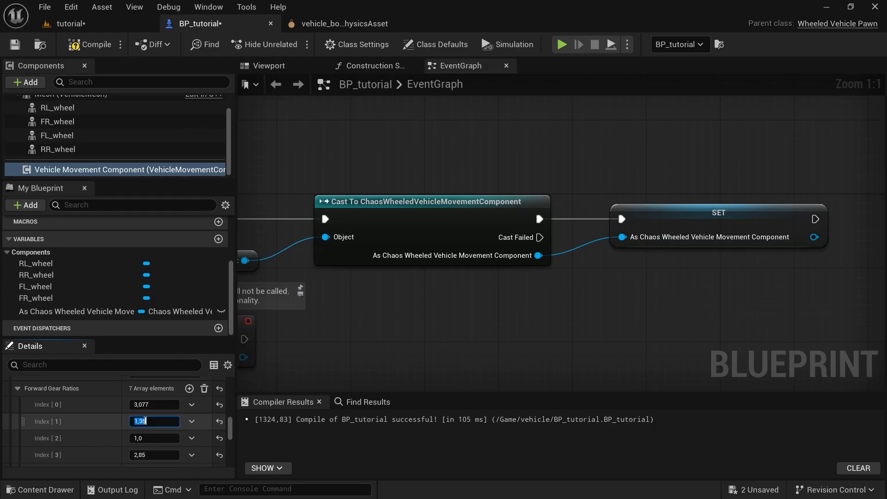
{"action": "type", "text": "2.185"}
{"action": "key", "text": "Return"}
Set Forward Gear Ratios index 2 to 1.626 and index 3 to 1.286, following the notes
{"action": "left_click", "coordinate": [152, 437]}
{"action": "type", "text": "1.62"}
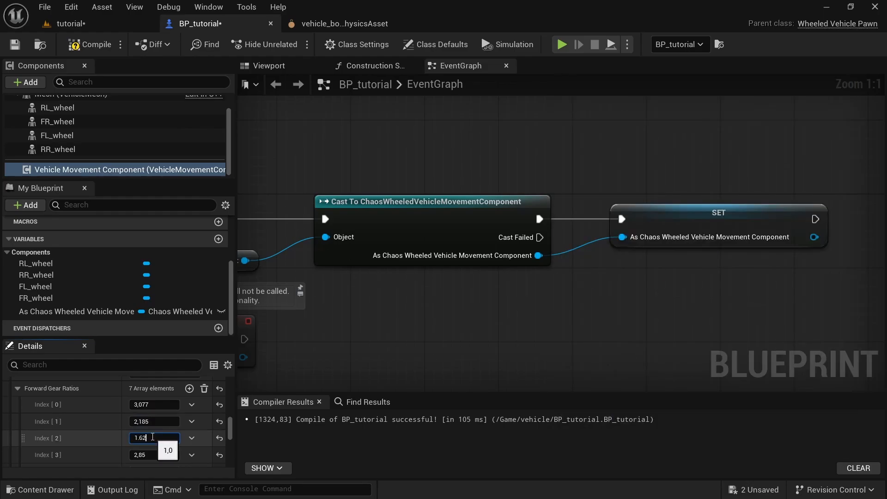
{"action": "key", "text": "alt+Tab"}
{"action": "key", "text": "alt+Tab"}
{"action": "type", "text": "6"}
{"action": "left_click", "coordinate": [152, 455]}
{"action": "type", "text": "1.2"}
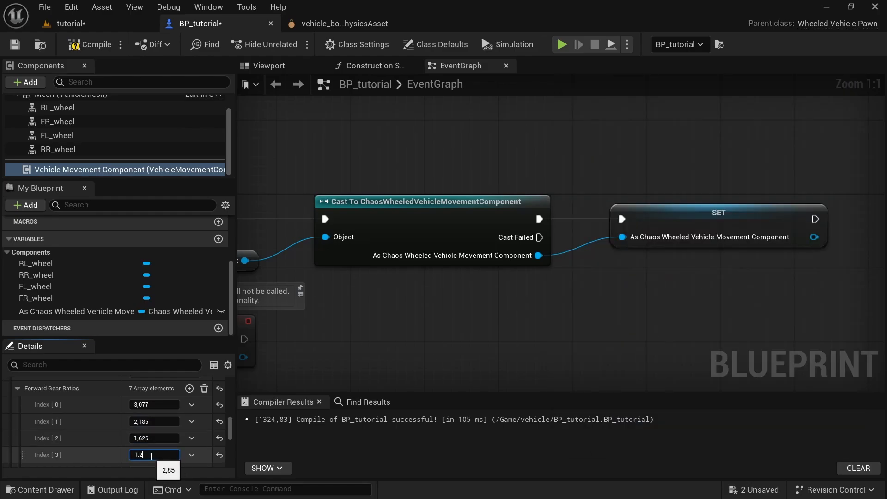
{"action": "type", "text": "86"}
Set Forward Gear Ratios index 4 to 1.028, the fifth-gear value in the notes
{"action": "scroll", "coordinate": [151, 455], "scroll_direction": "down", "scroll_amount": 3}
{"action": "key", "text": "alt+Tab"}
{"action": "key", "text": "alt+Tab"}
{"action": "left_click", "coordinate": [159, 398]}
{"action": "type", "text": "1.028"}
Set the last two Forward Gear Ratios from the notes: index 5 to 0.839 and index 6 to 0.693
{"action": "key", "text": "alt+Tab"}
{"action": "key", "text": "alt+Tab"}
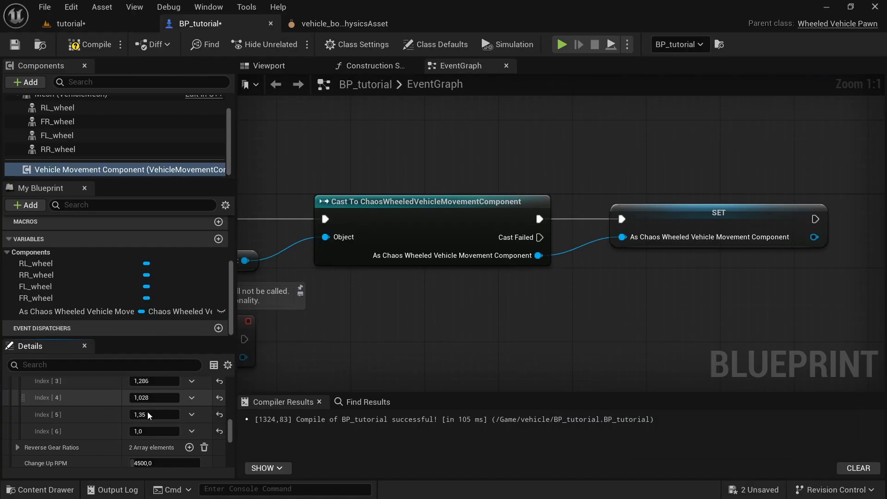
{"action": "left_click", "coordinate": [149, 415]}
{"action": "type", "text": "0.839"}
{"action": "key", "text": "alt+Tab"}
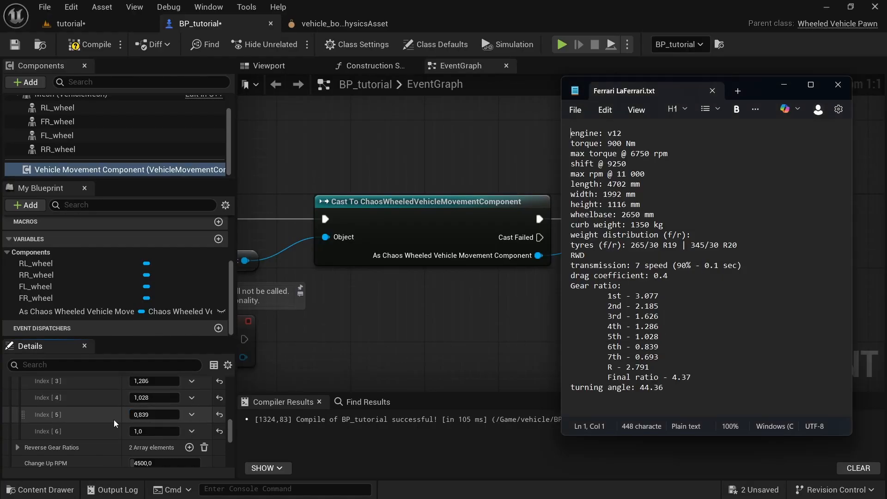
{"action": "key", "text": "alt+Tab"}
{"action": "left_click", "coordinate": [152, 431]}
{"action": "type", "text": "0.693"}
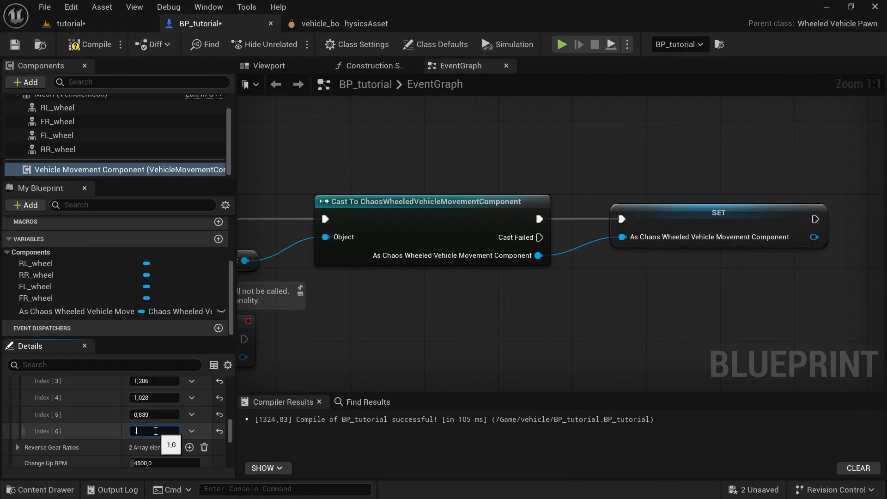
{"action": "key", "text": "Return"}
Delete index 0 from the Reverse Gear Ratios array and set the remaining entry to 2.791, as listed in the notes
{"action": "scroll", "coordinate": [103, 417], "scroll_direction": "down", "scroll_amount": 2}
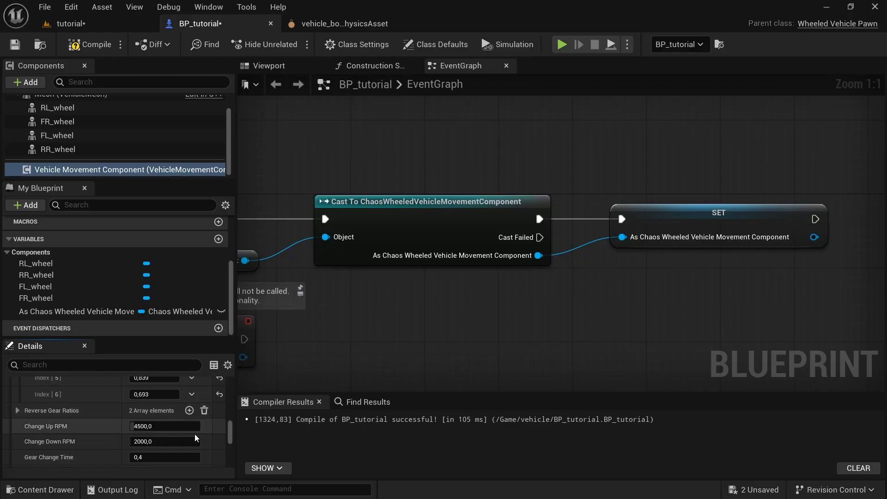
{"action": "left_click", "coordinate": [17, 410]}
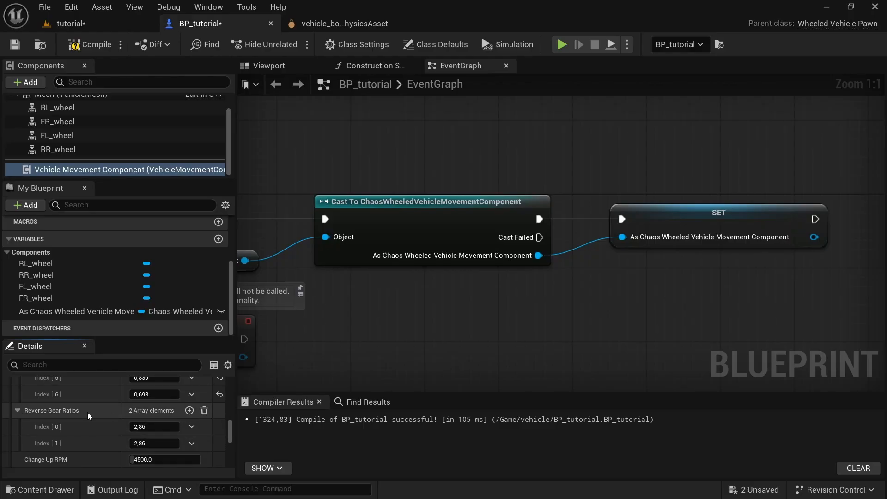
{"action": "left_click", "coordinate": [192, 426]}
{"action": "left_click", "coordinate": [209, 458]}
{"action": "key", "text": "alt+Tab"}
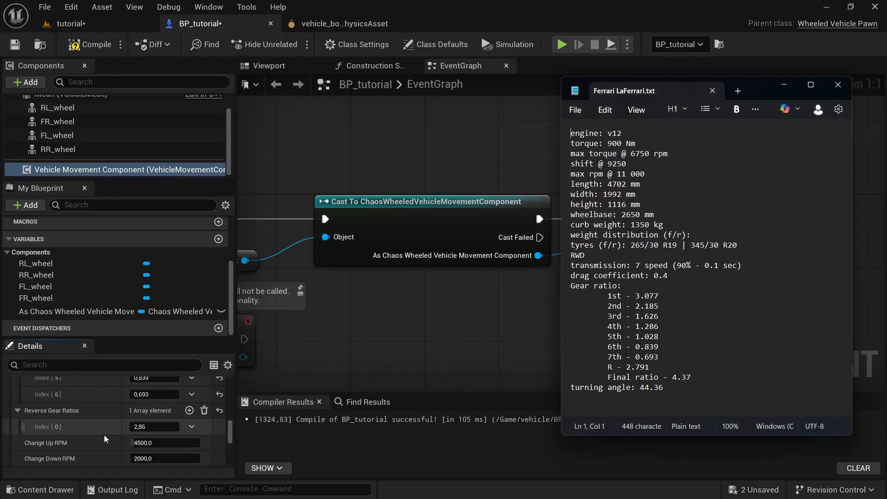
{"action": "key", "text": "alt+Tab"}
Set the transmission's Change Up RPM to 9250 and run the pending autosave immediately
{"action": "scroll", "coordinate": [98, 420], "scroll_direction": "down", "scroll_amount": 2}
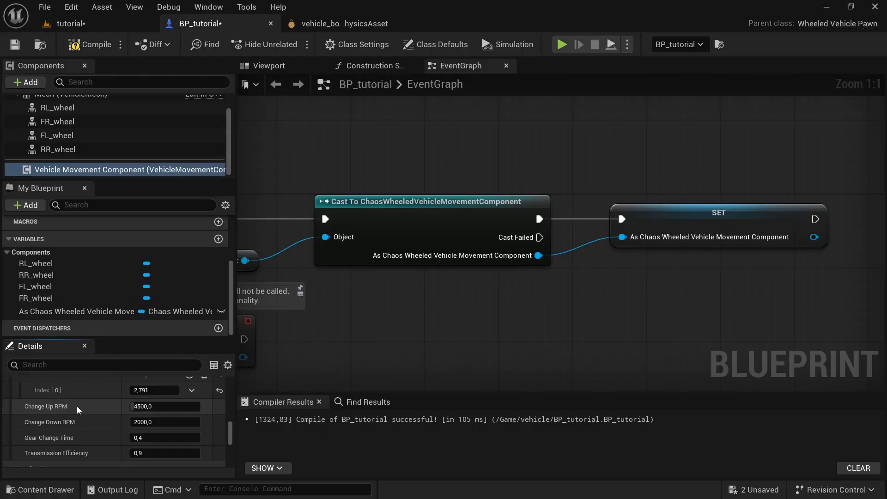
{"action": "left_click", "coordinate": [169, 406]}
{"action": "type", "text": "9250"}
{"action": "key", "text": "Return"}
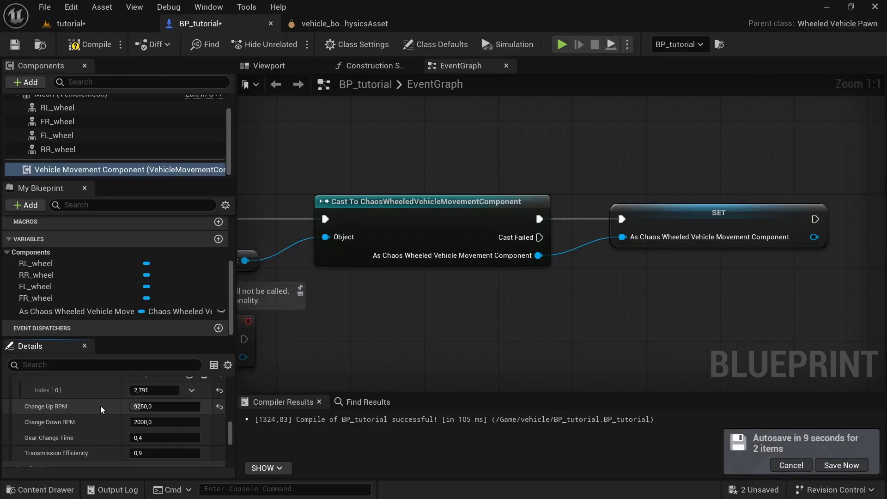
{"action": "left_click", "coordinate": [841, 465]}
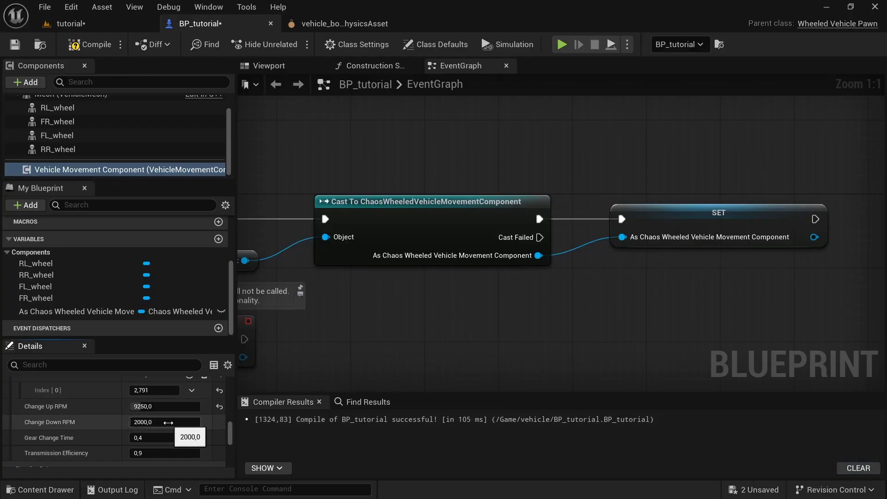
Set the transmission's Change Down RPM to 3500
{"action": "left_click", "coordinate": [169, 423]}
{"action": "type", "text": "3500"}
{"action": "key", "text": "Return"}
Try a Gear Change Time of 0.1 for the transmission and return it to 0.4
{"action": "scroll", "coordinate": [37, 413], "scroll_direction": "down", "scroll_amount": 1}
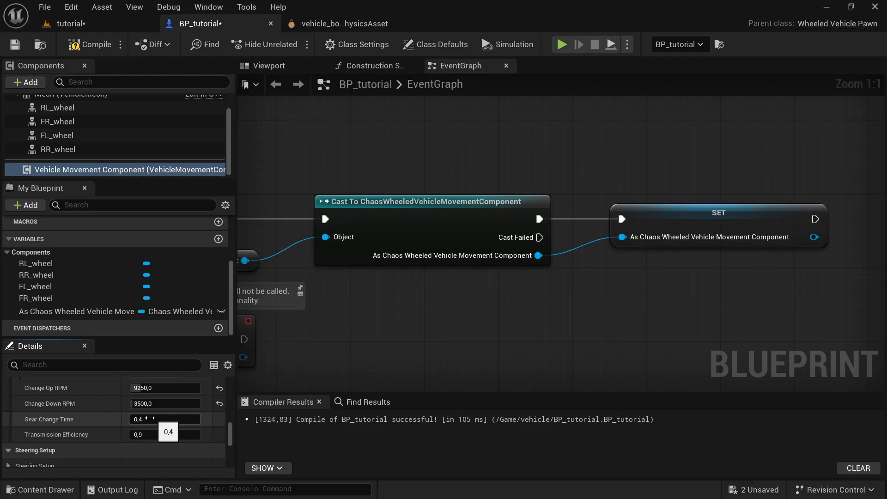
{"action": "left_click", "coordinate": [153, 419]}
{"action": "type", "text": "1"}
{"action": "key", "text": "Return"}
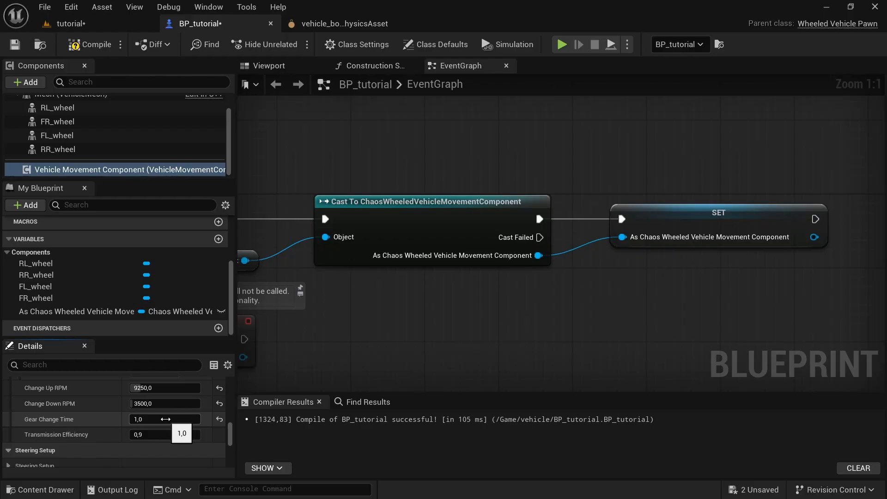
{"action": "left_click", "coordinate": [161, 421]}
{"action": "type", "text": "0,1"}
{"action": "key", "text": "Return"}
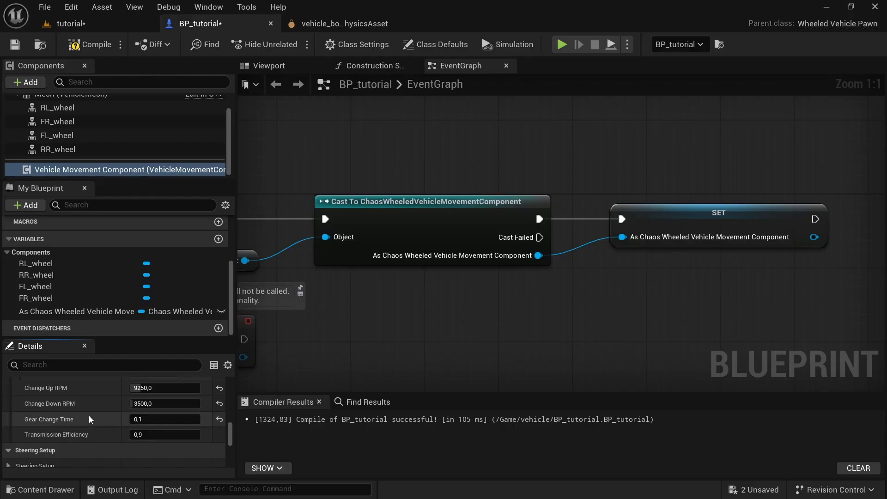
{"action": "left_click", "coordinate": [146, 419]}
{"action": "type", "text": ".4"}
{"action": "key", "text": "Return"}
Expand the Steering Setup, examine its Steering Type options, Angle Ratio and Steering Curve, and collapse it again
{"action": "scroll", "coordinate": [100, 413], "scroll_direction": "down", "scroll_amount": 1}
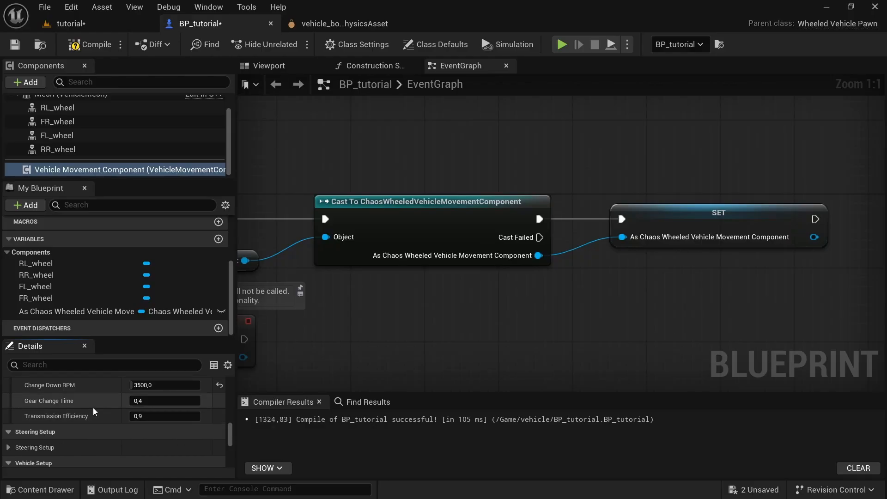
{"action": "scroll", "coordinate": [93, 407], "scroll_direction": "down", "scroll_amount": 3}
{"action": "scroll", "coordinate": [92, 407], "scroll_direction": "up", "scroll_amount": 1}
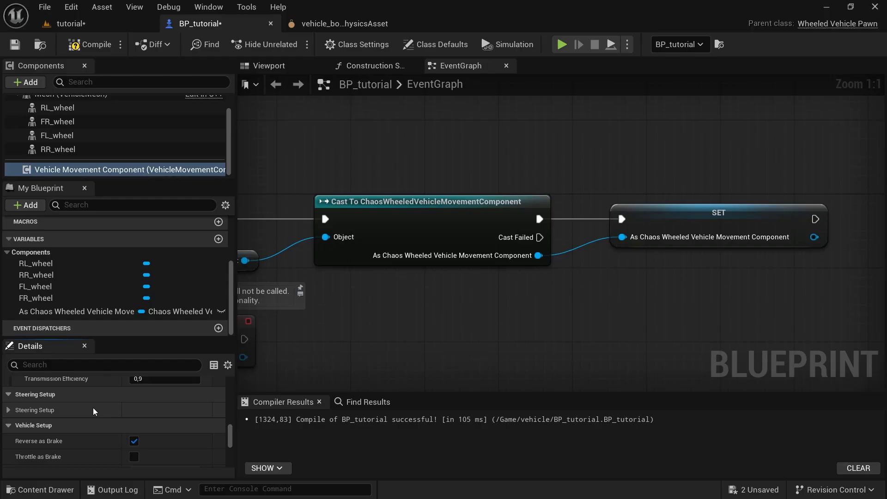
{"action": "left_click", "coordinate": [10, 412]}
{"action": "scroll", "coordinate": [105, 417], "scroll_direction": "down", "scroll_amount": 2}
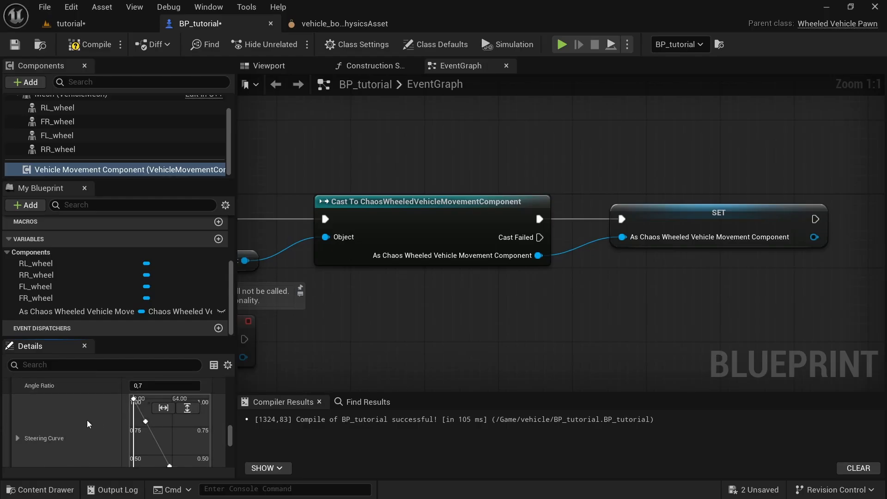
{"action": "scroll", "coordinate": [93, 431], "scroll_direction": "down", "scroll_amount": 1}
{"action": "scroll", "coordinate": [97, 423], "scroll_direction": "up", "scroll_amount": 4}
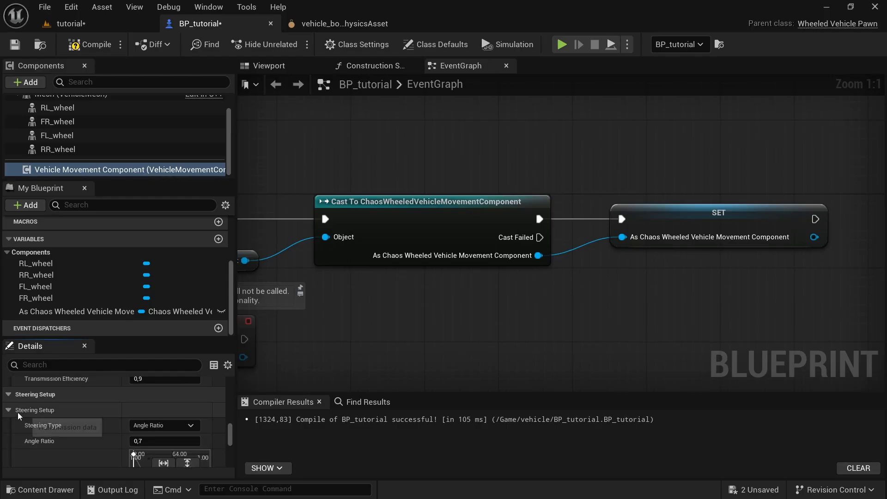
{"action": "left_click", "coordinate": [173, 425]}
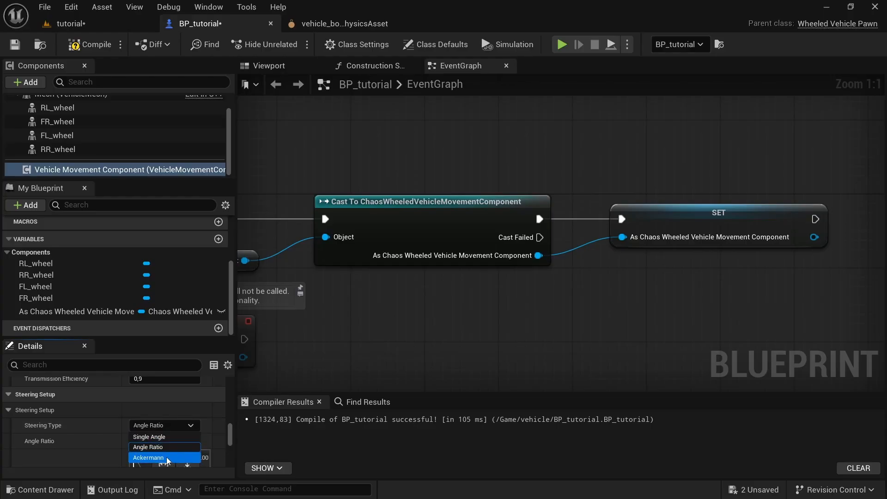
{"action": "left_click", "coordinate": [164, 426]}
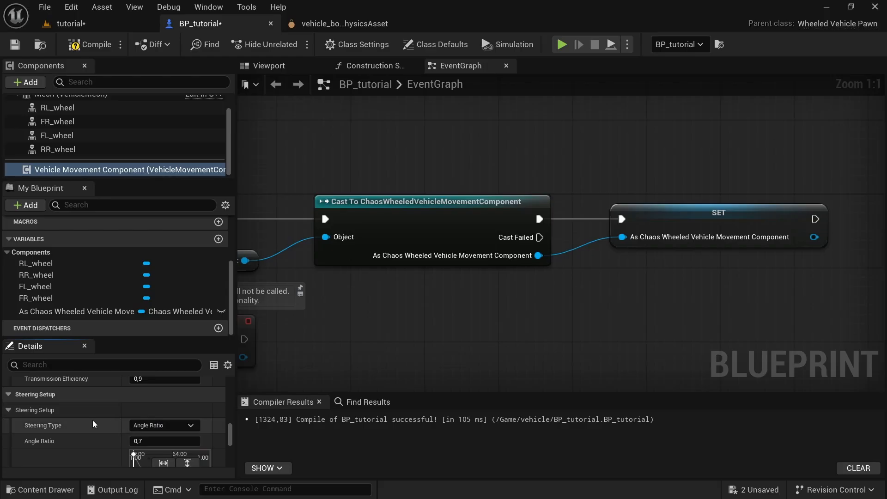
{"action": "scroll", "coordinate": [92, 421], "scroll_direction": "down", "scroll_amount": 2}
{"action": "scroll", "coordinate": [93, 427], "scroll_direction": "up", "scroll_amount": 1}
{"action": "left_click", "coordinate": [8, 391]}
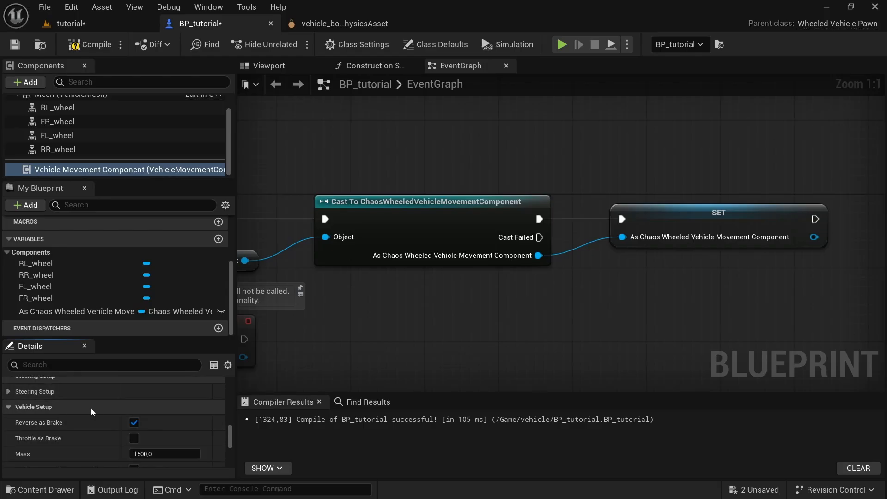
Set the vehicle's Mass to 1350, matching the curb weight in the notes
{"action": "scroll", "coordinate": [86, 425], "scroll_direction": "down", "scroll_amount": 2}
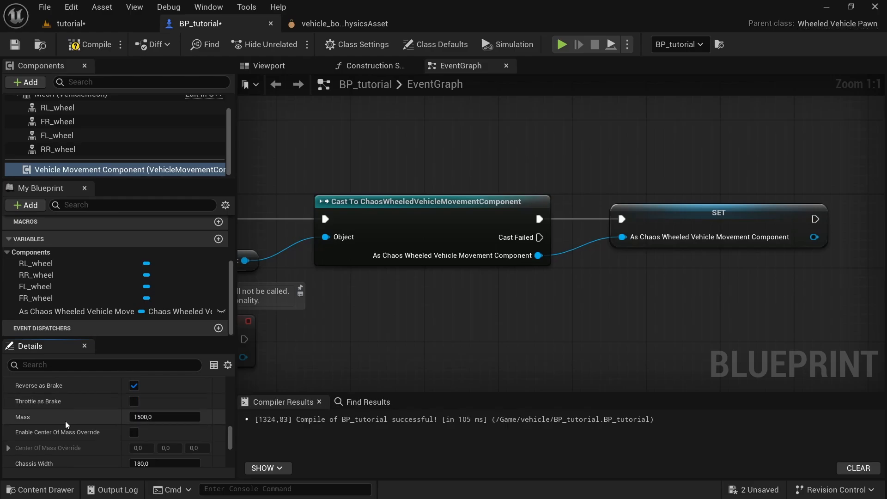
{"action": "key", "text": "alt+Tab"}
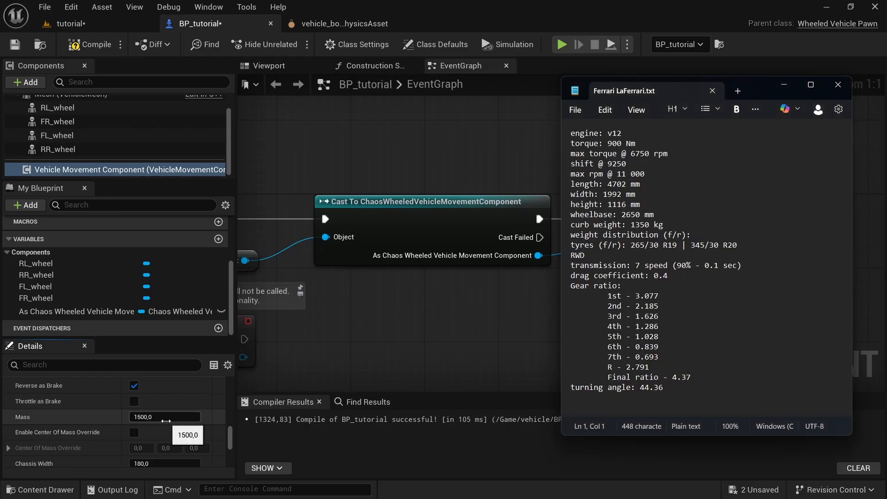
{"action": "key", "text": "alt+Tab"}
{"action": "left_click", "coordinate": [171, 417]}
{"action": "type", "text": "1350"}
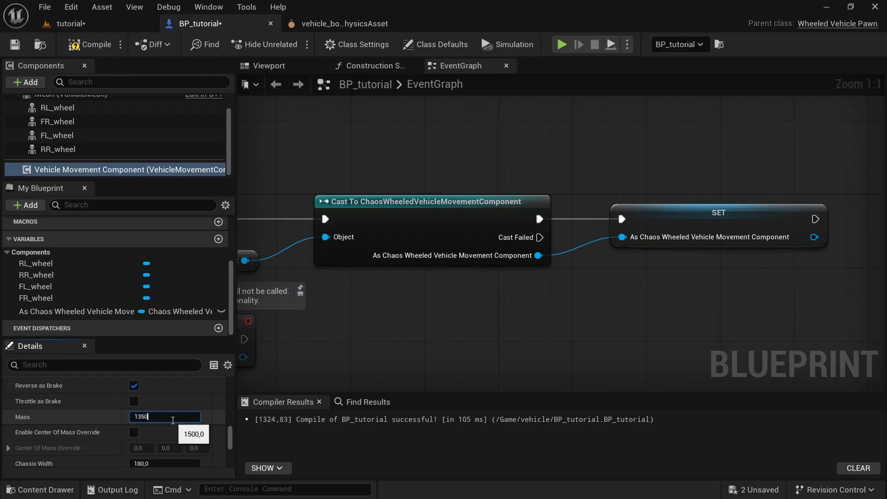
{"action": "key", "text": "Return"}
Set the Chassis Width to 199.2, converting the width in the notes to centimetres
{"action": "scroll", "coordinate": [18, 418], "scroll_direction": "down", "scroll_amount": 1}
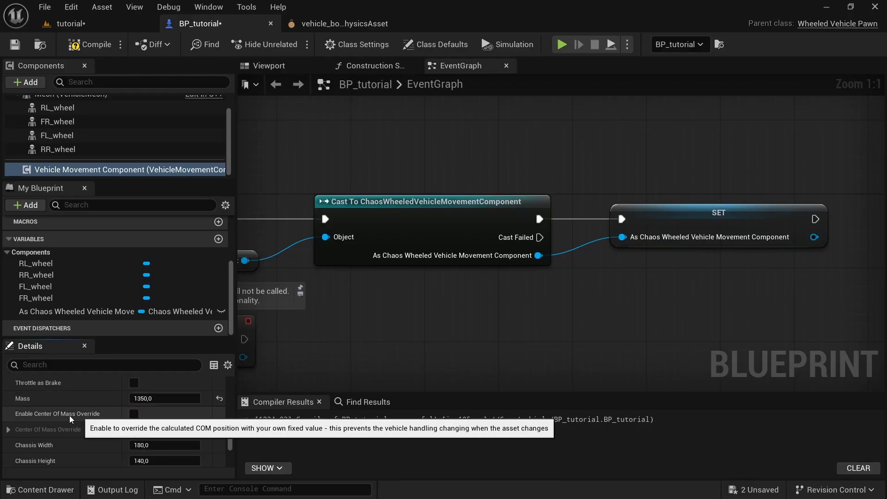
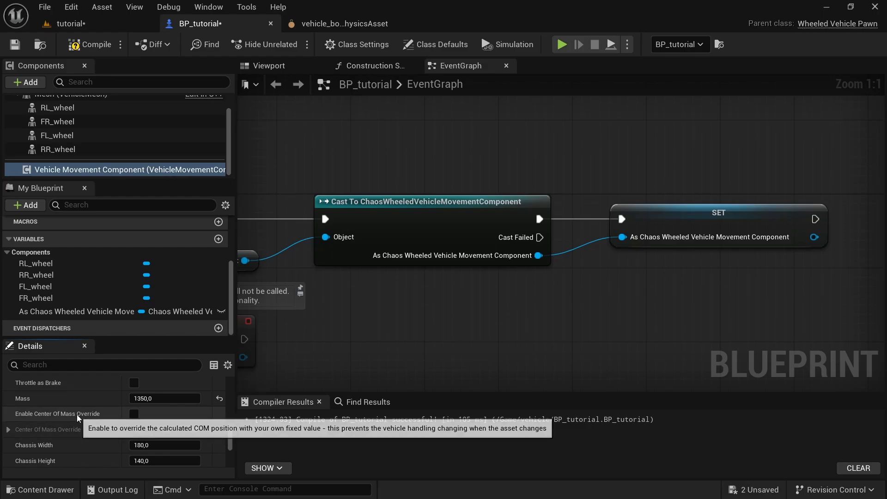
{"action": "scroll", "coordinate": [77, 418], "scroll_direction": "down", "scroll_amount": 2}
{"action": "key", "text": "alt+Tab"}
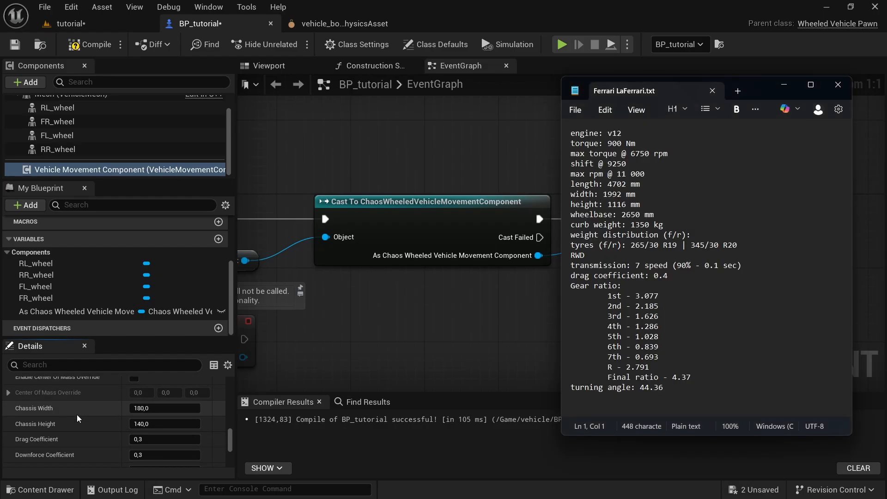
{"action": "key", "text": "alt+Tab"}
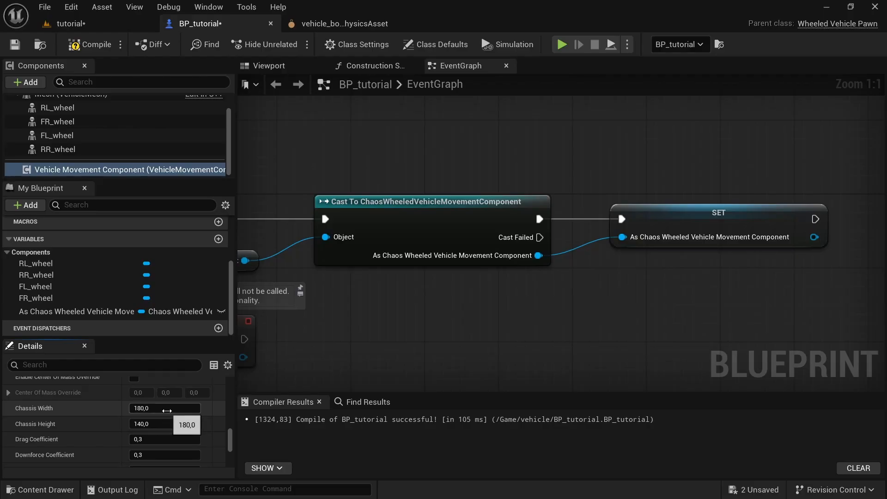
{"action": "left_click", "coordinate": [167, 409]}
{"action": "type", "text": "199.2"}
{"action": "key", "text": "Return"}
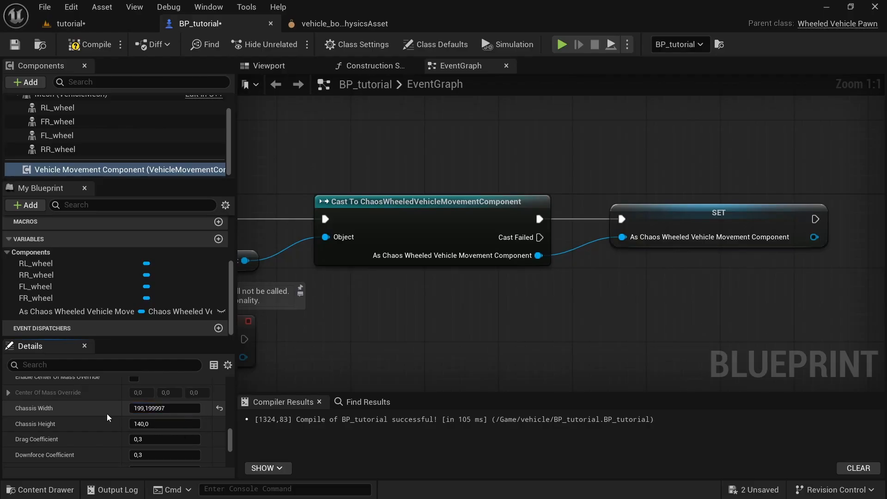
Set the Chassis Height to 111.6, converting the height in the LaFerrari notes to centimetres
{"action": "key", "text": "alt+Tab"}
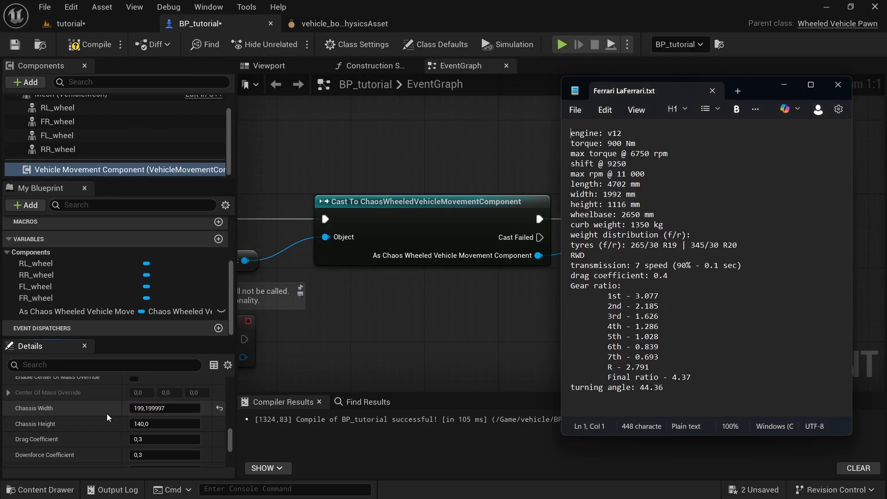
{"action": "key", "text": "alt+Tab"}
{"action": "left_click", "coordinate": [150, 424]}
{"action": "type", "text": "111.6"}
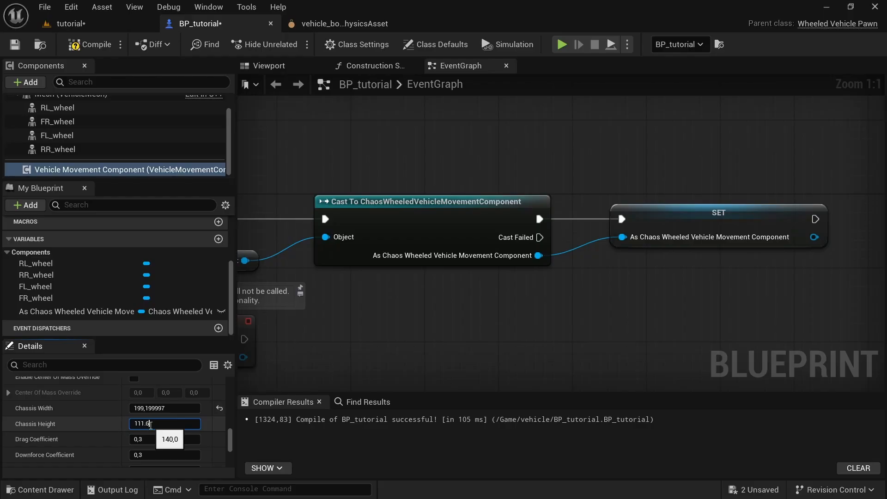
{"action": "key", "text": "Return"}
Set the Drag Coefficient to 0.4, as given in the LaFerrari notes
{"action": "key", "text": "alt+Tab"}
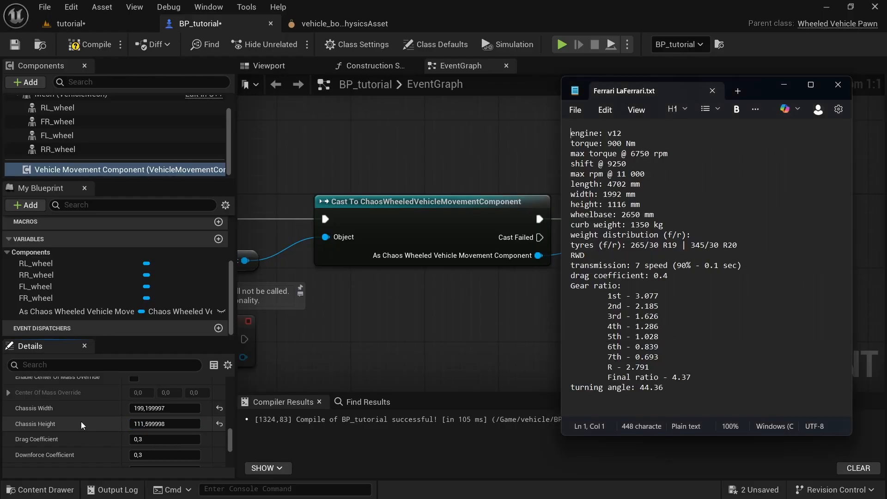
{"action": "key", "text": "alt+Tab"}
{"action": "left_click", "coordinate": [153, 440]}
{"action": "type", "text": ",4"}
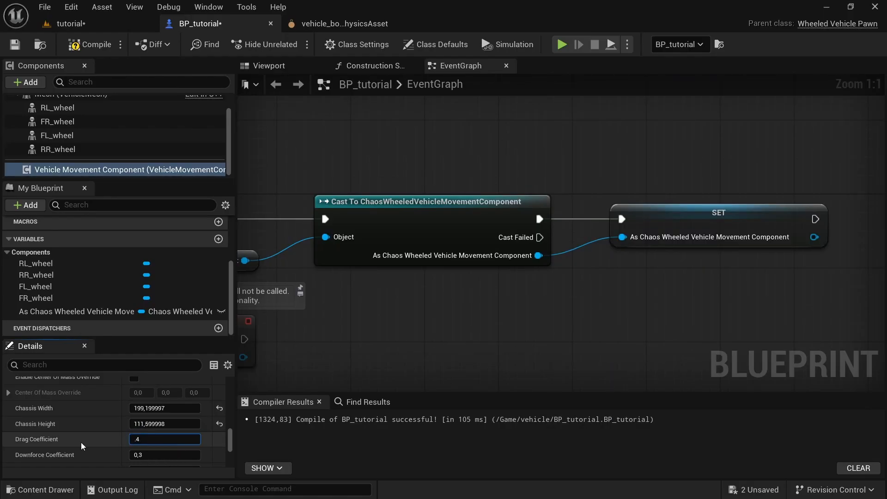
{"action": "key", "text": "Return"}
Review the remaining vehicle movement settings down to Nav Movement, and compile and save the blueprint
{"action": "scroll", "coordinate": [83, 439], "scroll_direction": "down", "scroll_amount": 1}
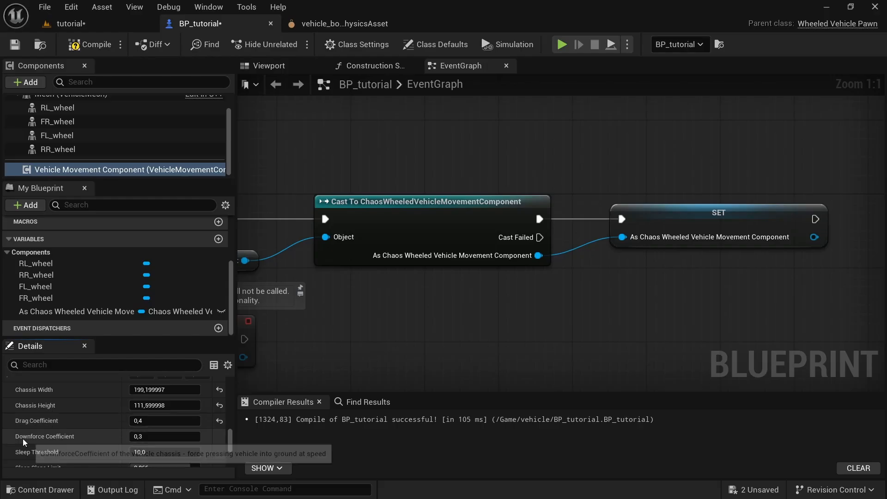
{"action": "scroll", "coordinate": [69, 453], "scroll_direction": "down", "scroll_amount": 5}
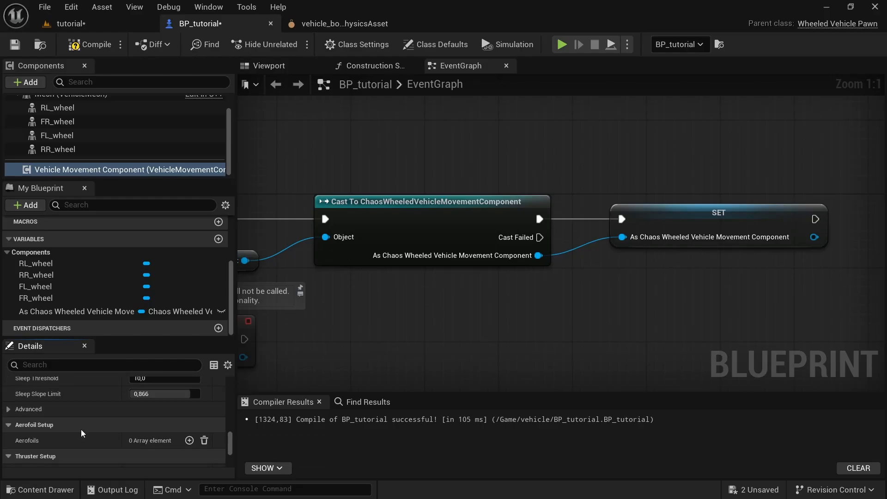
{"action": "scroll", "coordinate": [70, 439], "scroll_direction": "down", "scroll_amount": 3}
{"action": "scroll", "coordinate": [73, 426], "scroll_direction": "down", "scroll_amount": 2}
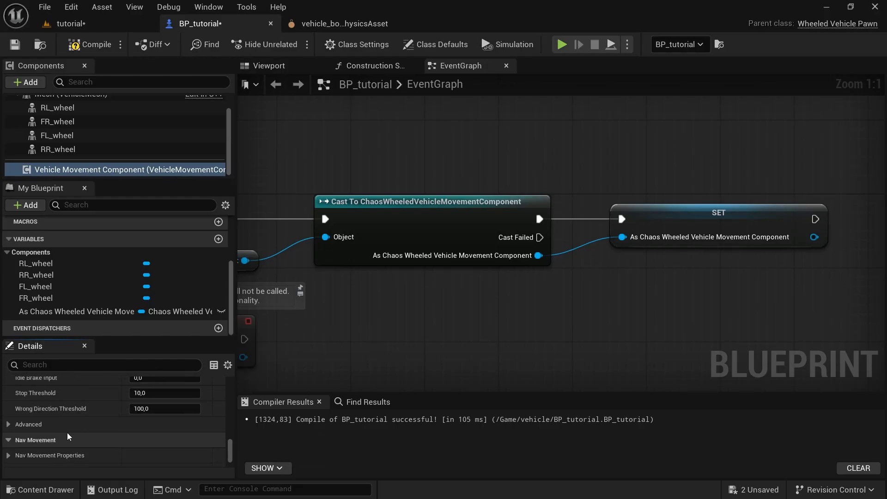
{"action": "scroll", "coordinate": [76, 424], "scroll_direction": "up", "scroll_amount": 8}
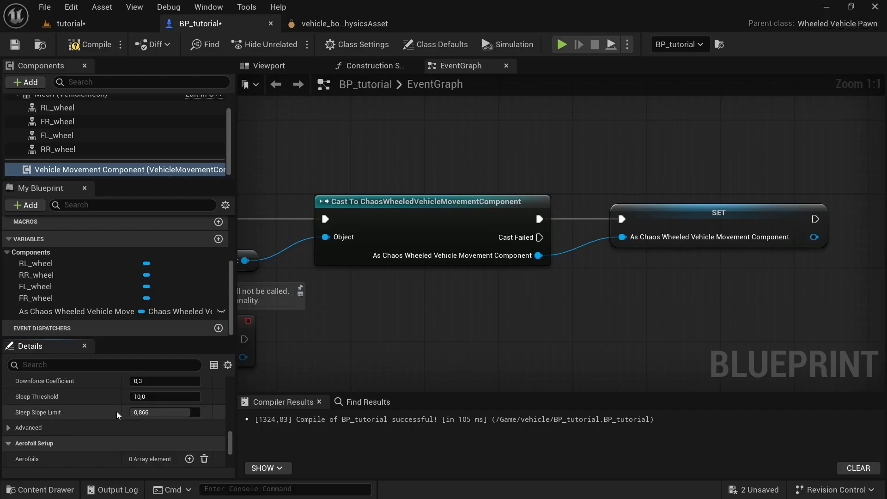
{"action": "left_click", "coordinate": [91, 44]}
{"action": "key", "text": "ctrl+s"}
Add a Vehicle Movement Component reference below Event Tick and create a Set Steering Input node from it
{"action": "scroll", "coordinate": [495, 141], "scroll_direction": "down", "scroll_amount": 3}
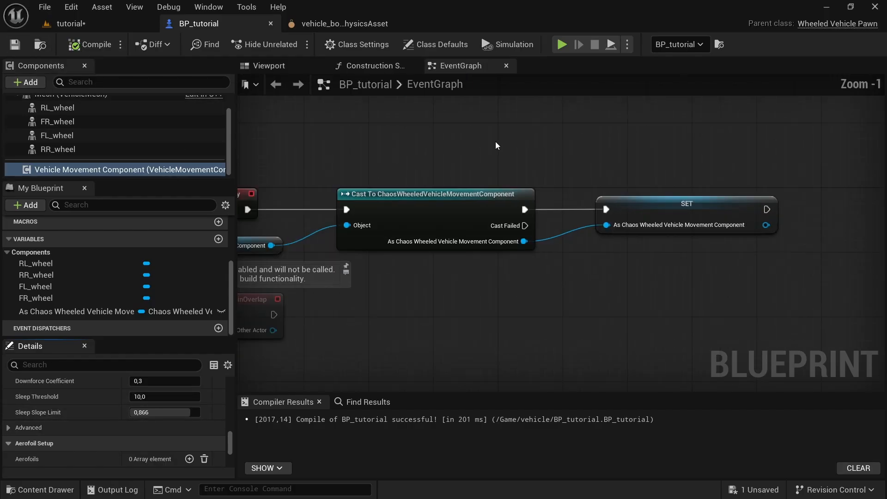
{"action": "scroll", "coordinate": [381, 222], "scroll_direction": "up", "scroll_amount": 3}
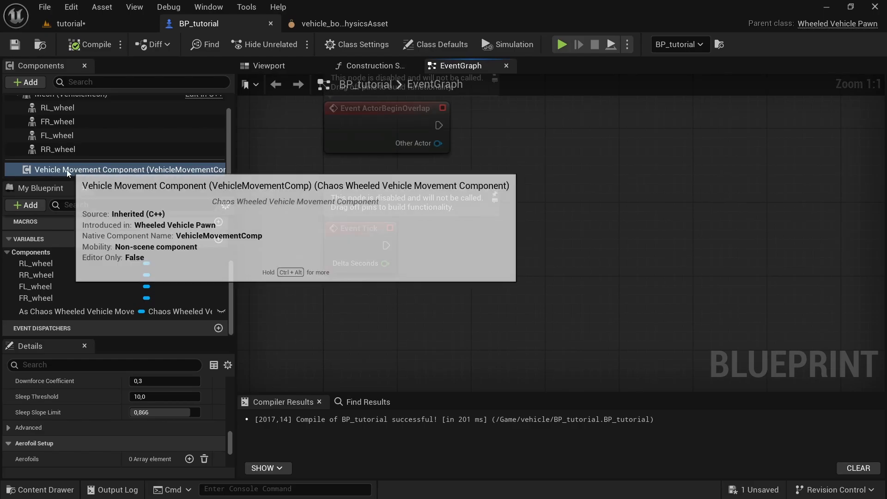
{"action": "left_click_drag", "start_coordinate": [28, 170], "coordinate": [338, 309]}
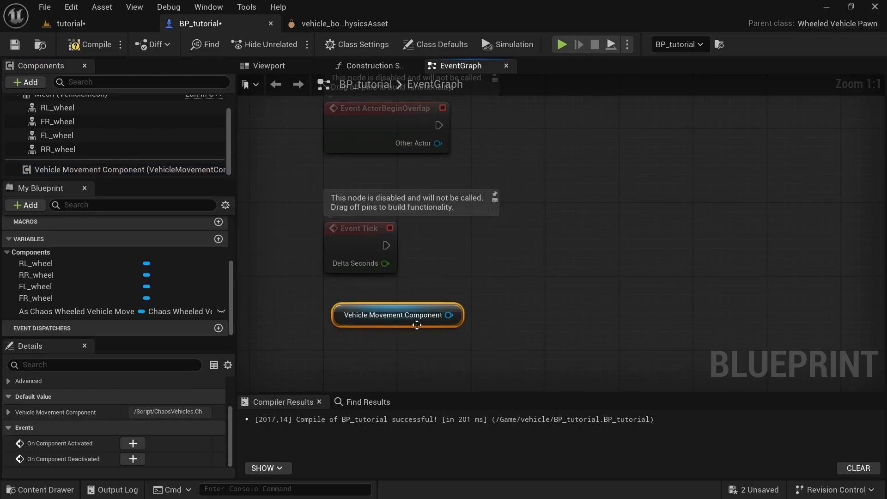
{"action": "left_click_drag", "start_coordinate": [448, 315], "coordinate": [530, 262]}
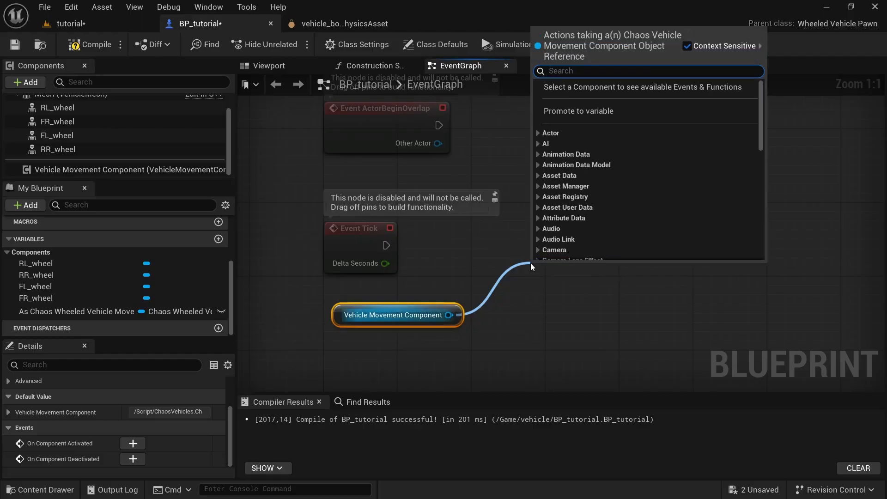
{"action": "type", "text": "s"}
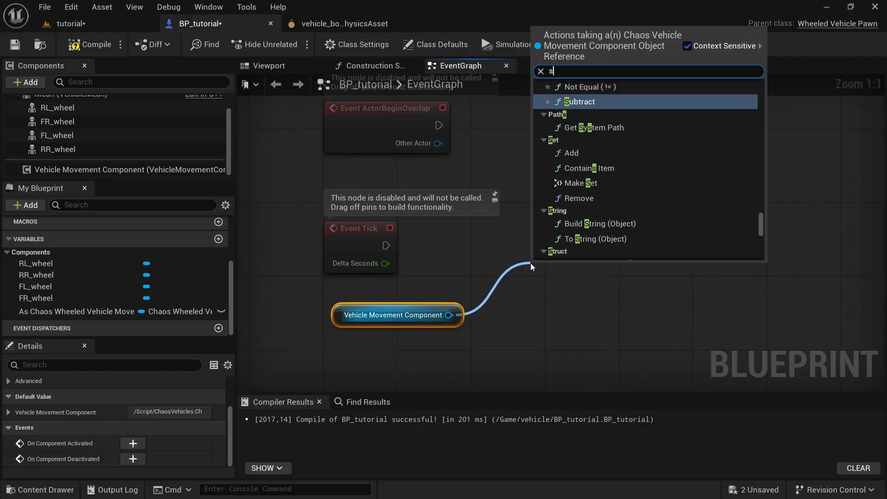
{"action": "type", "text": "et stee"}
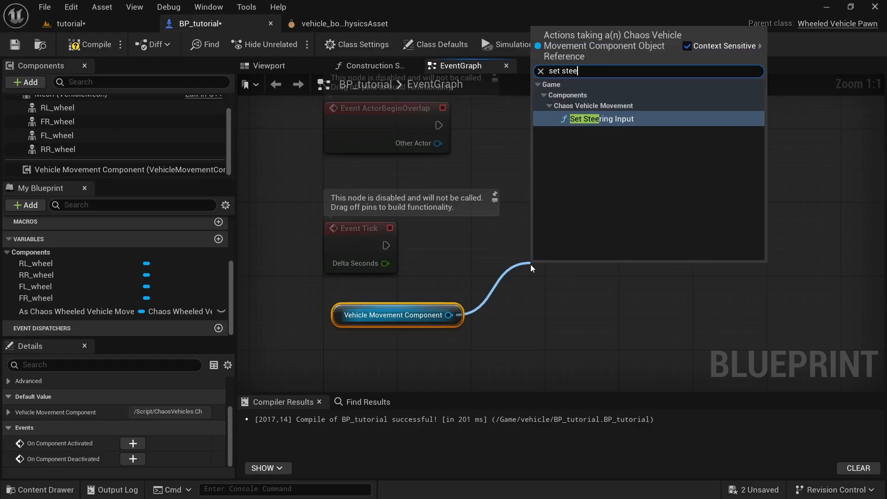
{"action": "left_click", "coordinate": [619, 121]}
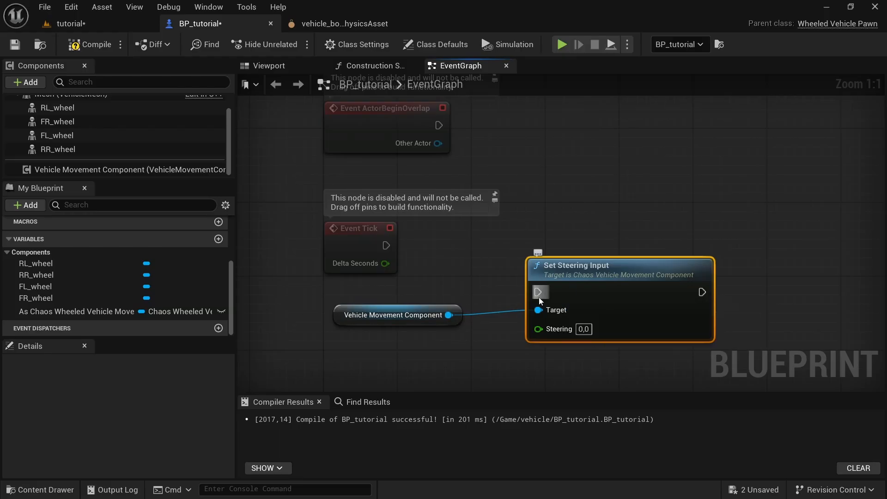
Connect Event Tick to Set Steering Input, align the node with the event, and set its Steering value to 1
{"action": "left_click_drag", "start_coordinate": [537, 292], "coordinate": [386, 245]}
{"action": "left_click_drag", "start_coordinate": [621, 282], "coordinate": [622, 235]}
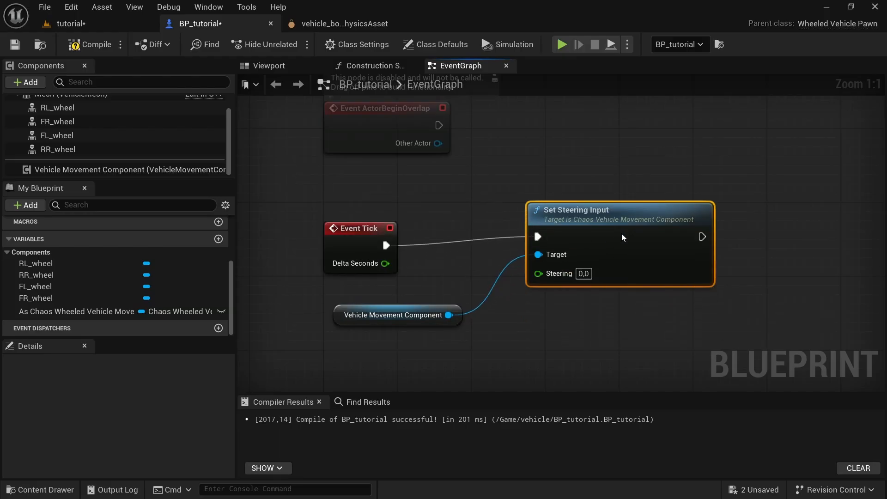
{"action": "left_click", "coordinate": [585, 283]}
{"action": "type", "text": "1"}
{"action": "left_click", "coordinate": [609, 318]}
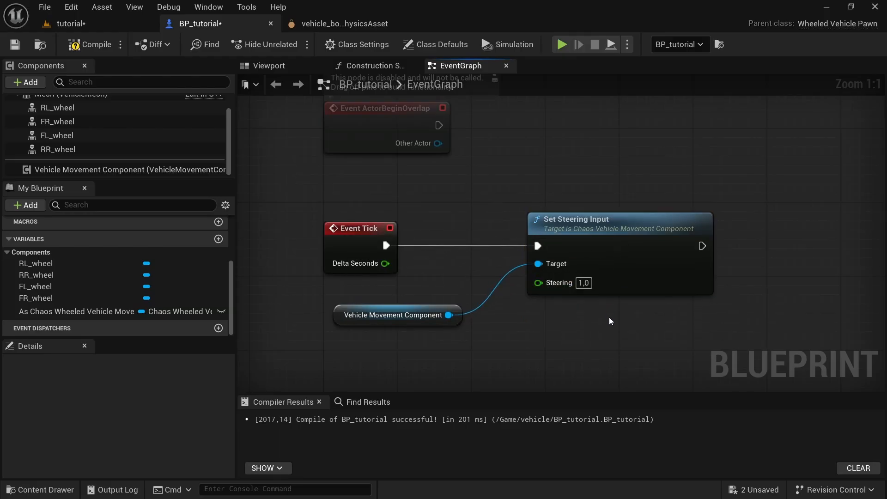
Compile and save the blueprint, and go back to the tutorial level with the physics asset editor closed
{"action": "left_click", "coordinate": [84, 46]}
{"action": "left_click", "coordinate": [19, 46]}
{"action": "left_click", "coordinate": [110, 22]}
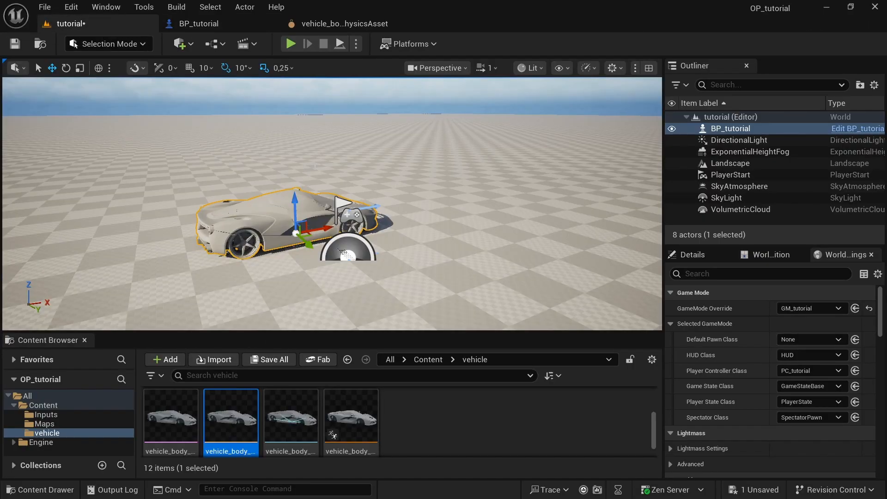
{"action": "left_click", "coordinate": [395, 24]}
Bring the car's front wheel close into view in the level and play the level to test the steering
{"action": "key", "text": "d"}
{"action": "right_click_drag", "start_coordinate": [409, 236], "coordinate": [392, 227]}
{"action": "key", "text": "w"}
{"action": "key", "text": "w"}
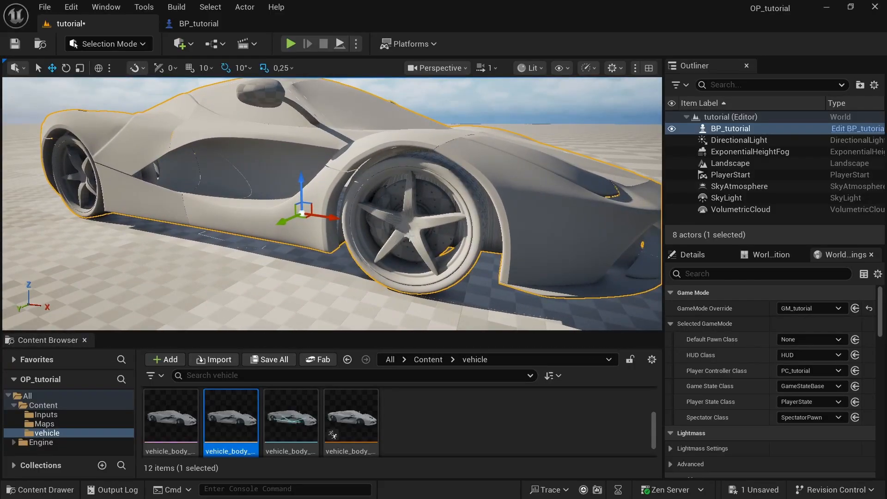
{"action": "key", "text": "alt+p"}
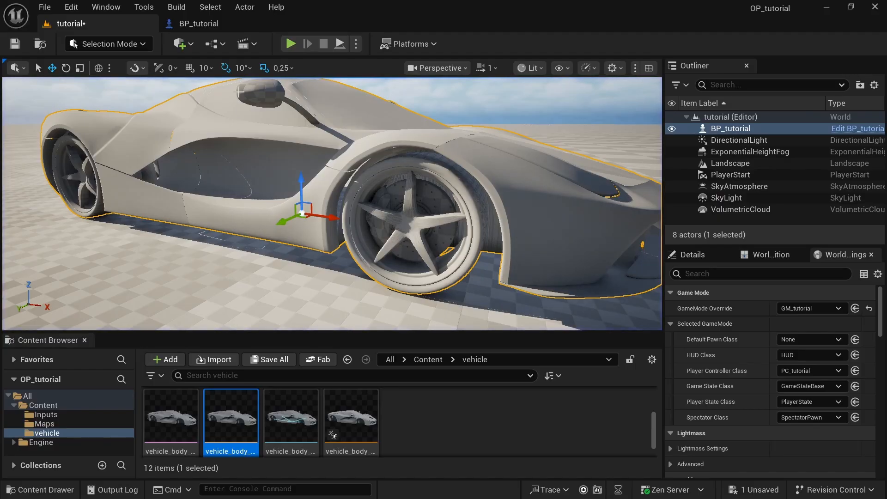
Enable Simulate Physics on the blueprint's Mesh (VehicleMesh) component and clear the property filter
{"action": "left_click", "coordinate": [215, 24]}
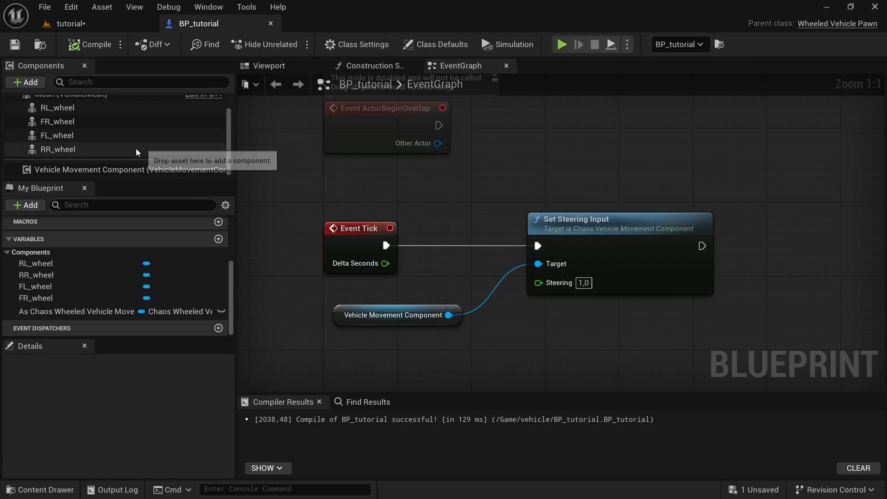
{"action": "scroll", "coordinate": [132, 152], "scroll_direction": "up", "scroll_amount": 1}
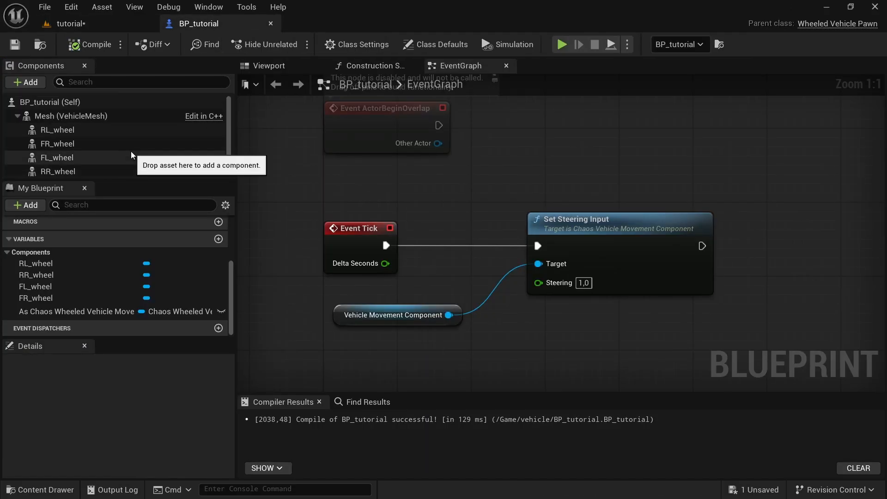
{"action": "mouse_move", "coordinate": [33, 118]}
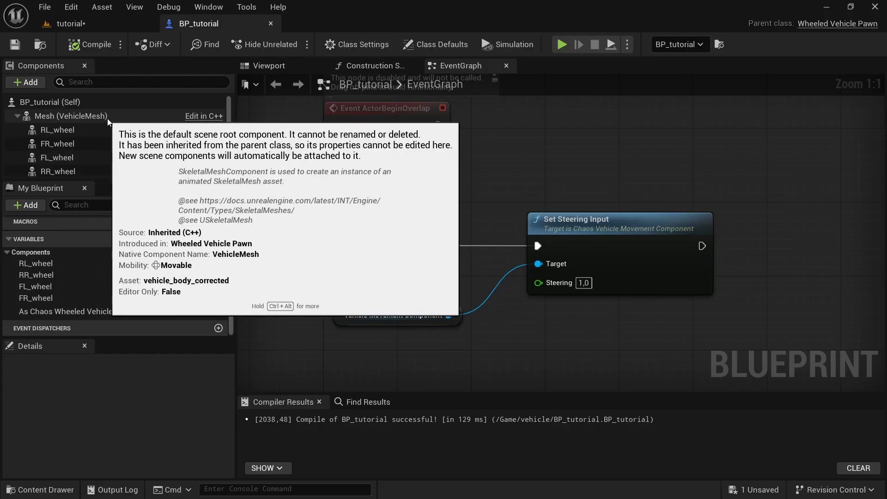
{"action": "left_click", "coordinate": [84, 119]}
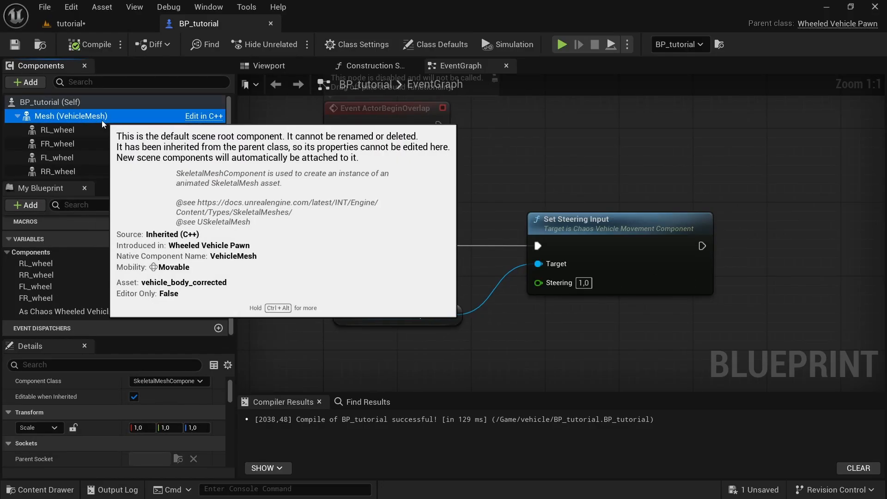
{"action": "left_click", "coordinate": [72, 367]}
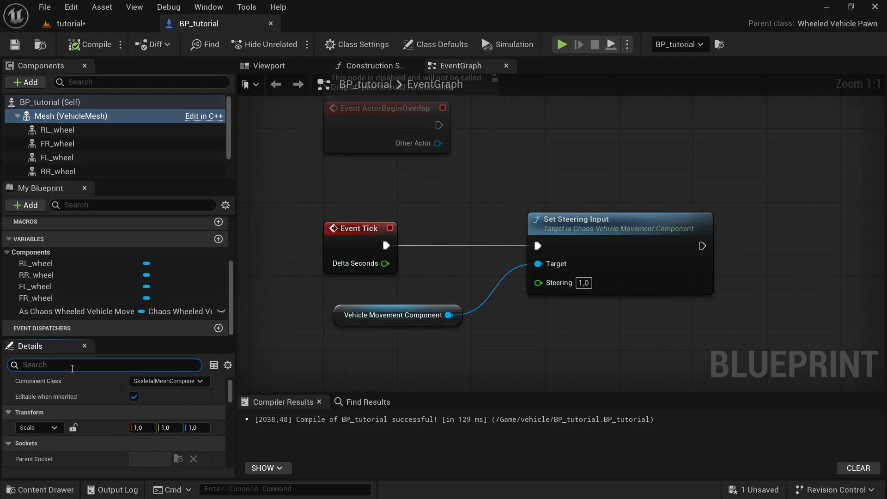
{"action": "type", "text": "simulate"}
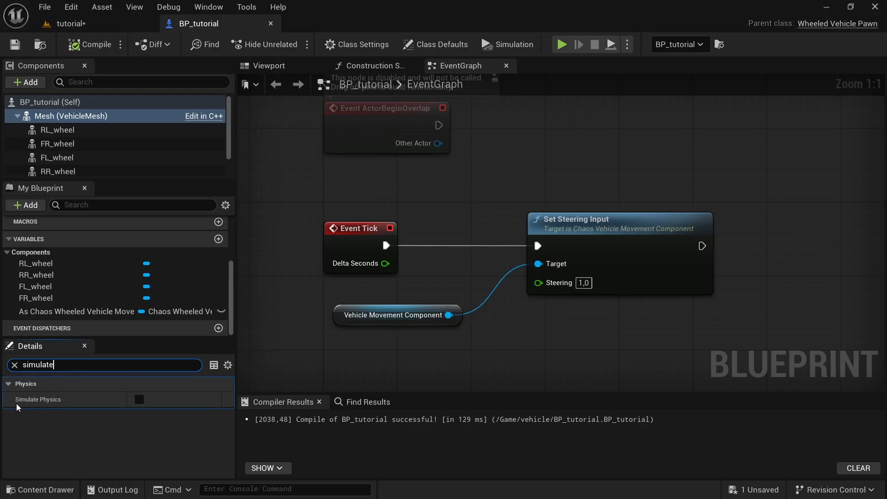
{"action": "left_click", "coordinate": [140, 402]}
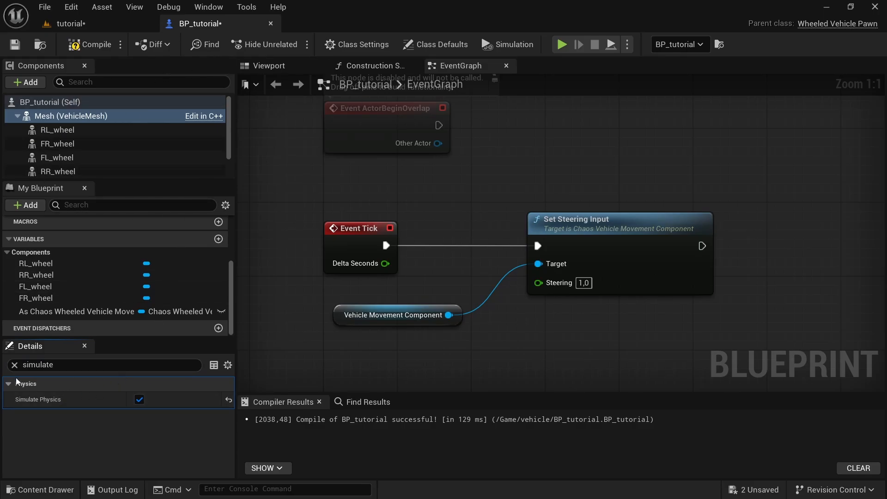
{"action": "left_click", "coordinate": [14, 365]}
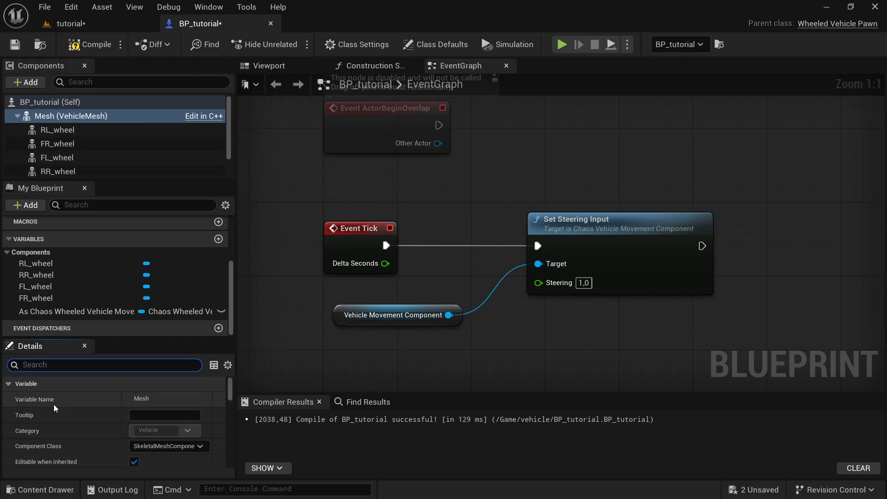
Compile and save the blueprint, and play the tutorial level again
{"action": "left_click", "coordinate": [83, 45]}
{"action": "left_click", "coordinate": [15, 46]}
{"action": "left_click", "coordinate": [105, 27]}
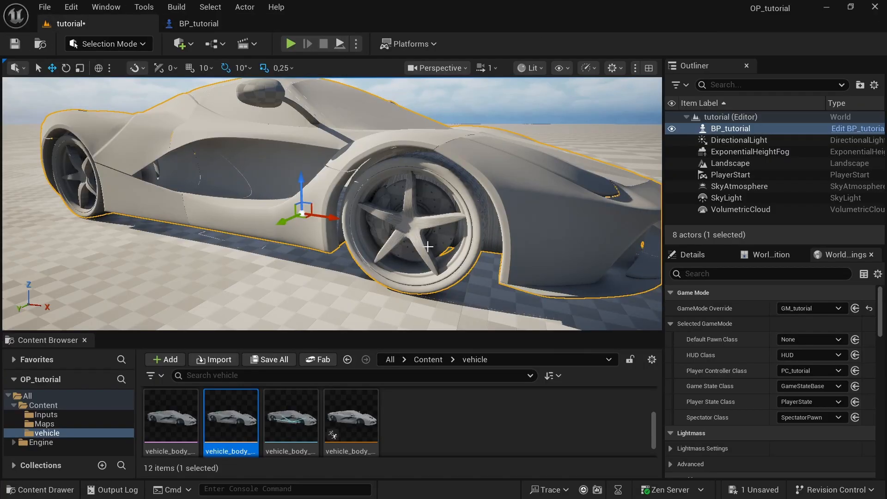
{"action": "key", "text": "alt+p"}
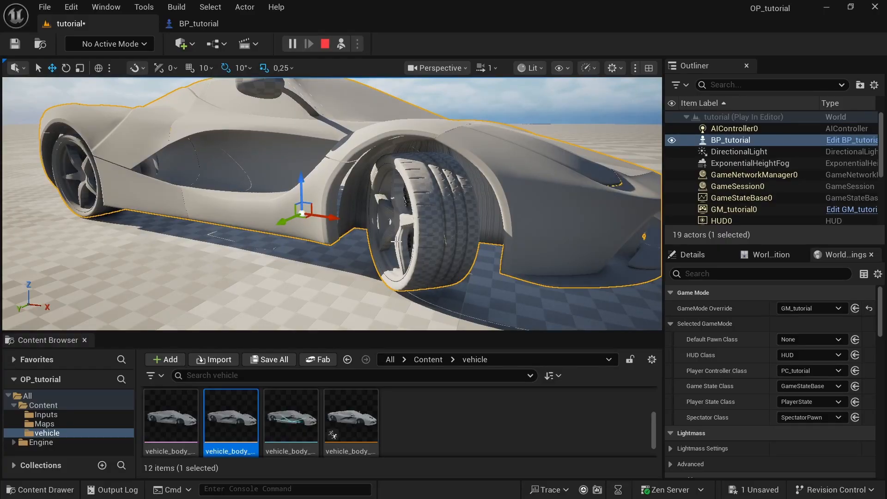
Examine the steered front wheels and their brakes from both sides of the car, stop the session and return to the BP_tutorial blueprint
{"action": "right_click_drag", "start_coordinate": [400, 241], "coordinate": [397, 213]}
{"action": "key", "text": "w"}
{"action": "key", "text": "s"}
{"action": "key", "text": "w"}
{"action": "key", "text": "w"}
{"action": "key", "text": "a"}
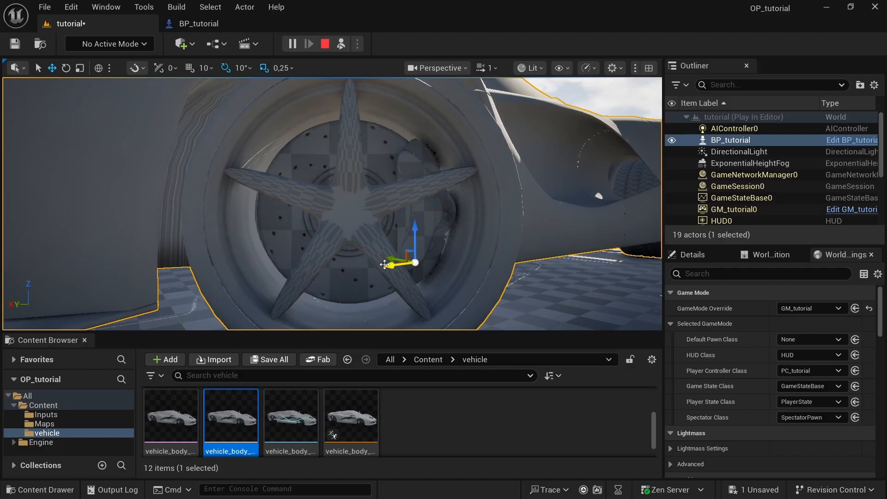
{"action": "key", "text": "s"}
{"action": "mouse_move", "coordinate": [374, 251]}
{"action": "right_mouse_down"}
{"action": "mouse_move", "coordinate": [351, 249]}
{"action": "mouse_move", "coordinate": [389, 249]}
{"action": "mouse_move", "coordinate": [370, 240]}
{"action": "right_mouse_up"}
{"action": "key", "text": "w"}
{"action": "key", "text": "s"}
{"action": "key", "text": "w"}
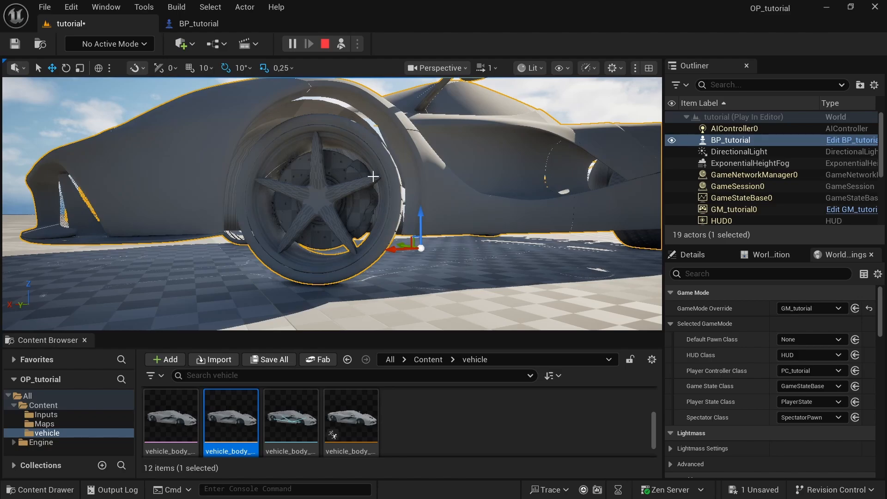
{"action": "key", "text": "a"}
{"action": "right_click_drag", "start_coordinate": [371, 240], "coordinate": [614, 231]}
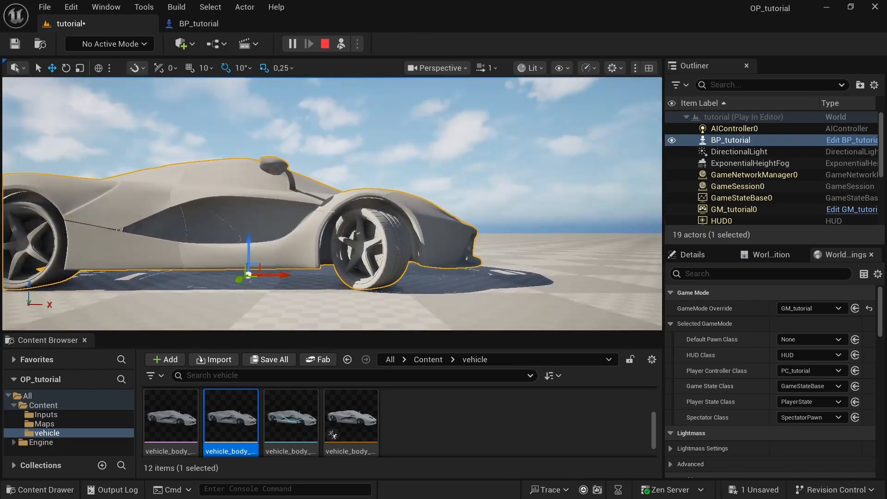
{"action": "left_click", "coordinate": [329, 43]}
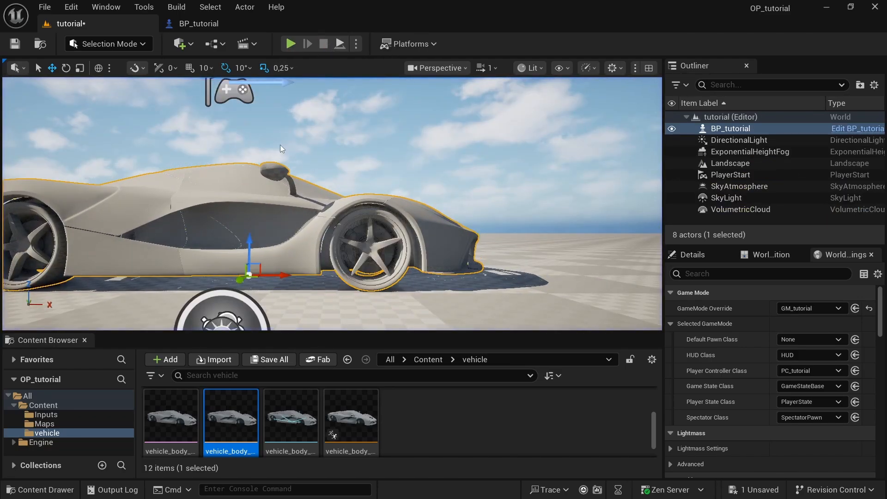
{"action": "left_click", "coordinate": [214, 30]}
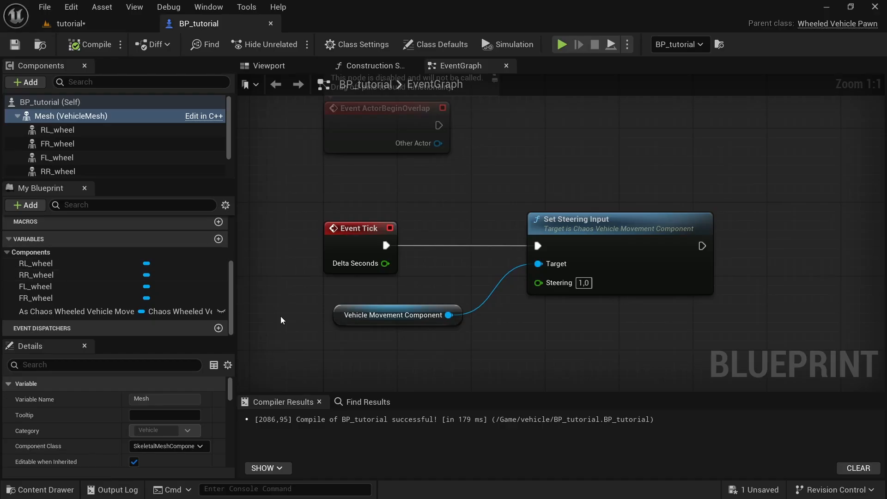
Add a Set Throttle Input node with throttle 0,1 from the Vehicle Movement Component, drive it from Event Tick and compile the blueprint
{"action": "right_click_drag", "start_coordinate": [477, 328], "coordinate": [392, 282]}
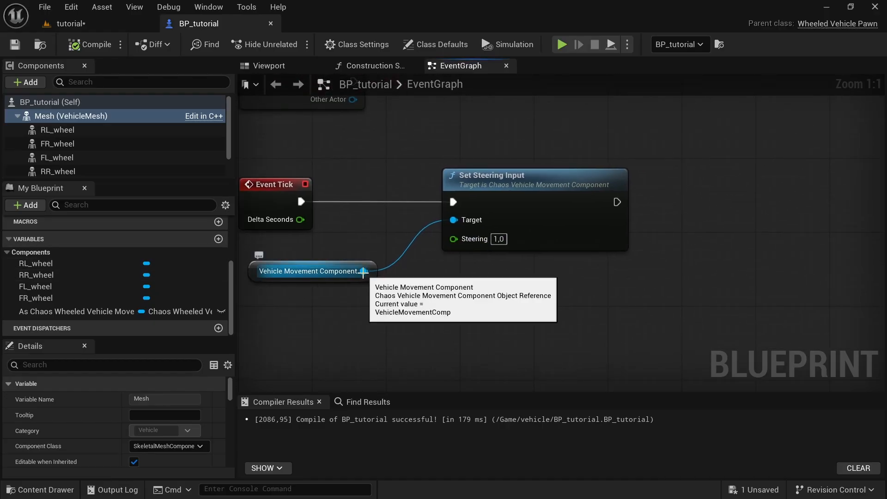
{"action": "left_click_drag", "start_coordinate": [364, 271], "coordinate": [441, 307]}
{"action": "type", "text": "set throttl"}
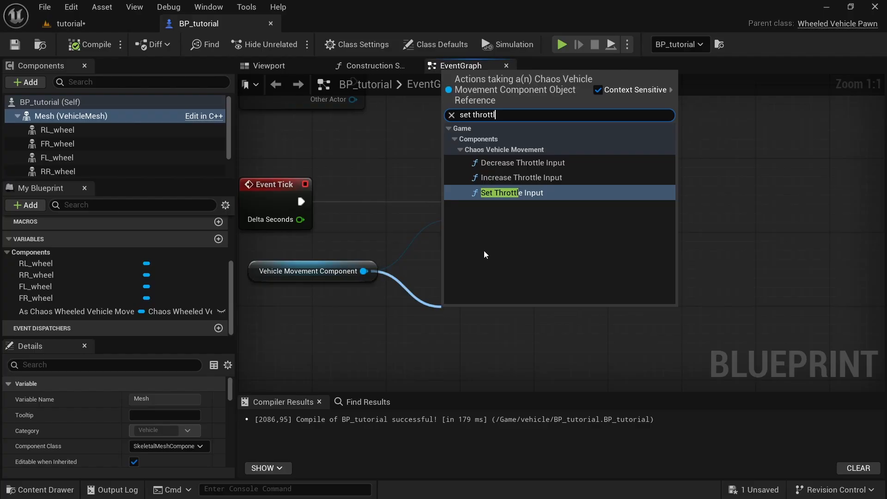
{"action": "left_click", "coordinate": [544, 192]}
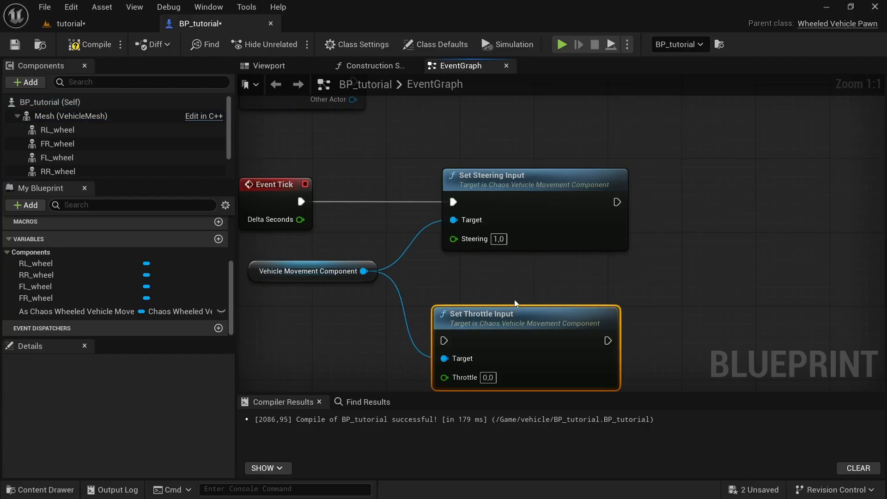
{"action": "left_click", "coordinate": [488, 377]}
{"action": "type", "text": "0,1"}
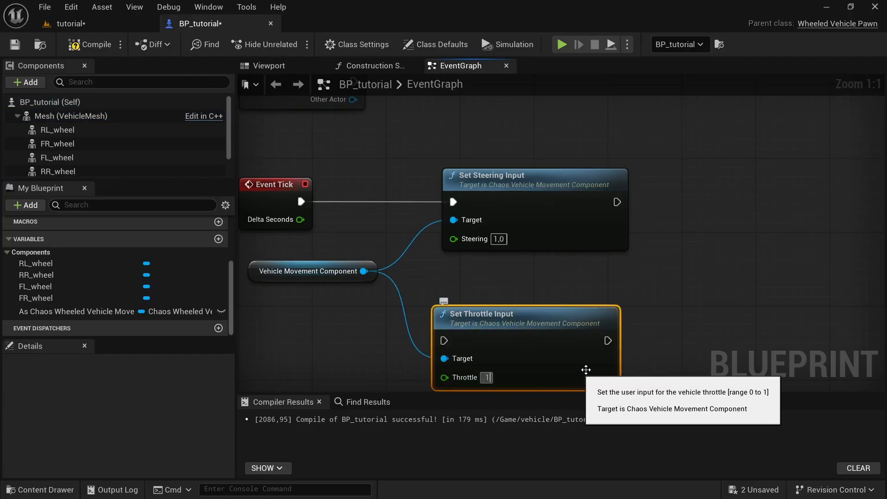
{"action": "key", "text": "Return"}
{"action": "left_click_drag", "start_coordinate": [450, 341], "coordinate": [301, 201]}
{"action": "left_click", "coordinate": [88, 44]}
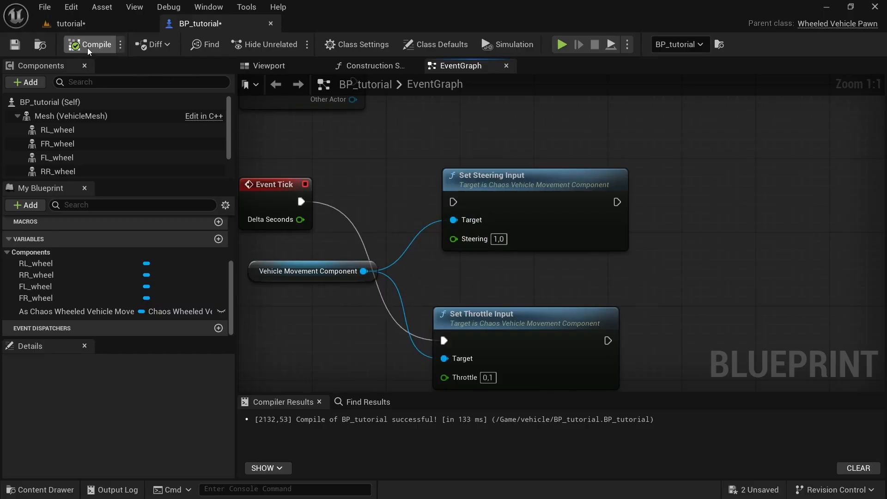
Play the tutorial level, examine the car's wheels under throttle, stop the session and return to the BP_tutorial blueprint
{"action": "left_click", "coordinate": [126, 21]}
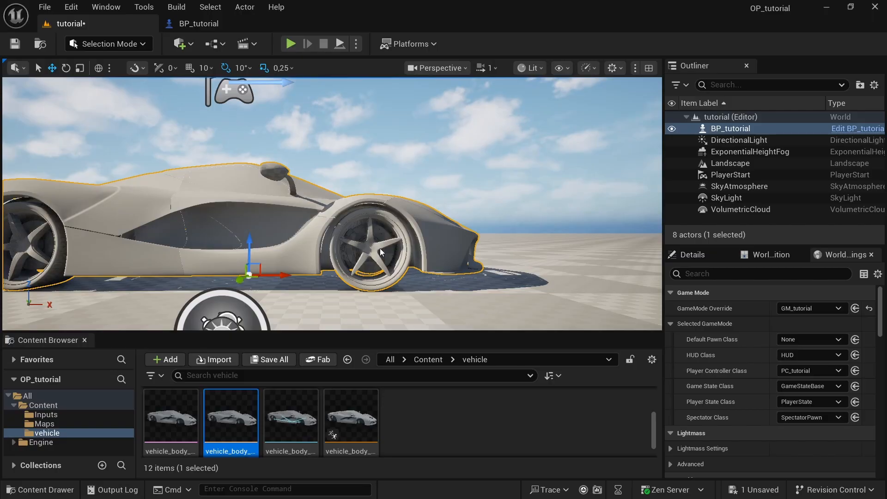
{"action": "key", "text": "alt+p"}
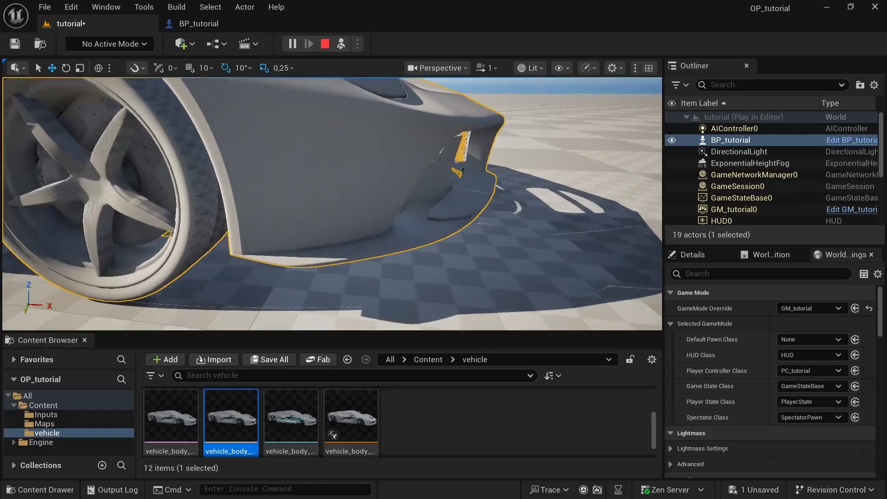
{"action": "right_click_drag", "start_coordinate": [298, 255], "coordinate": [464, 211]}
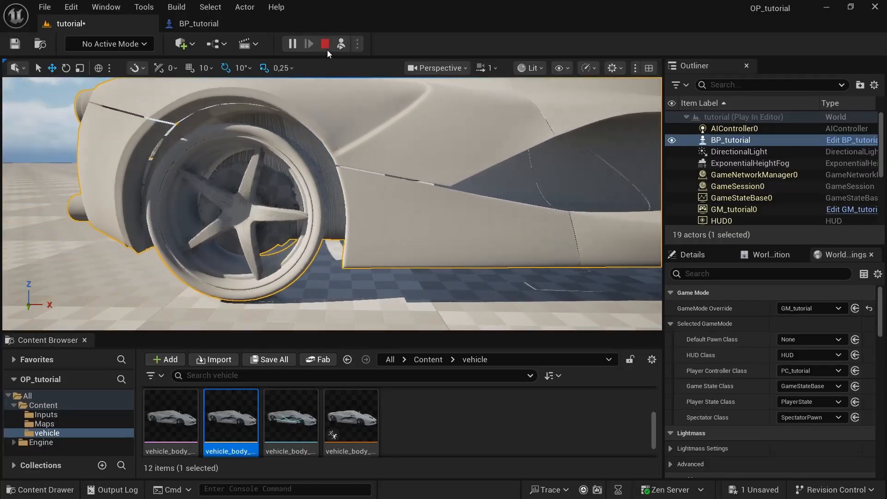
{"action": "left_click", "coordinate": [325, 44]}
{"action": "left_click", "coordinate": [198, 24]}
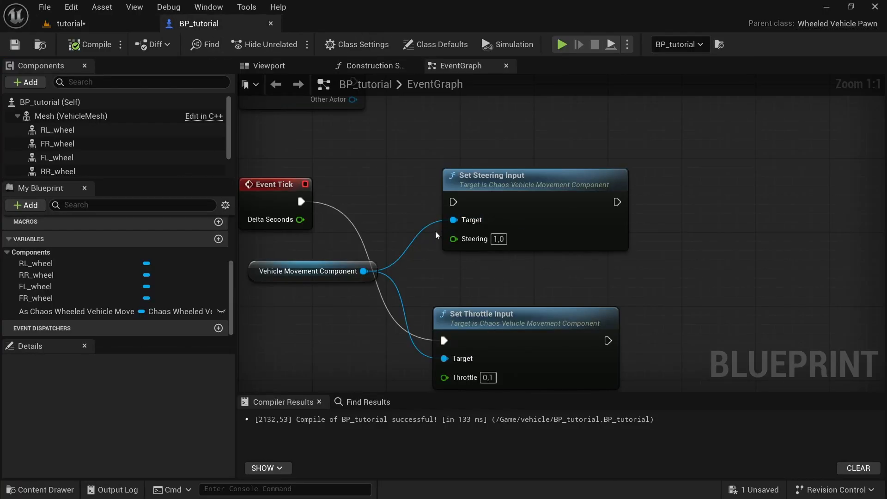
Delete the Set Steering Input, Set Throttle Input and Vehicle Movement Component nodes from the event graph, keeping Event Tick
{"action": "scroll", "coordinate": [435, 231], "scroll_direction": "down", "scroll_amount": 3}
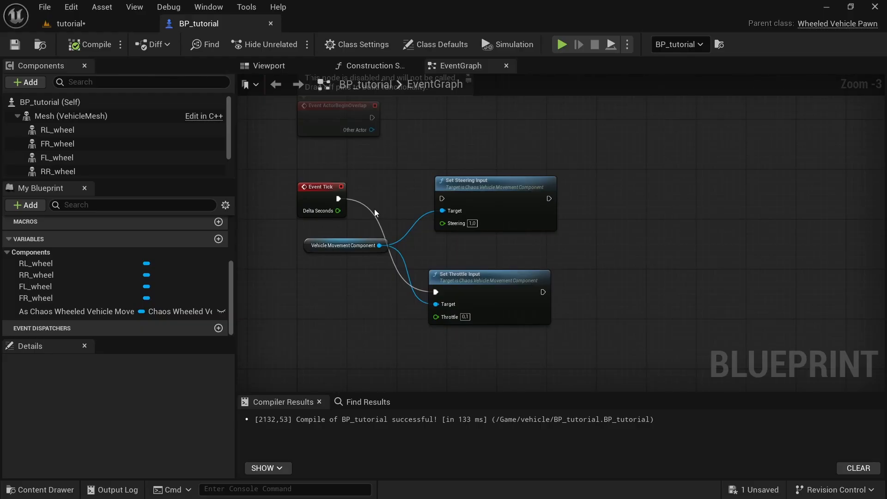
{"action": "left_click_drag", "start_coordinate": [365, 176], "coordinate": [540, 329]}
{"action": "key", "text": "Delete"}
Add the IA_throttle enhanced input action event to the graph below Event Tick
{"action": "scroll", "coordinate": [580, 258], "scroll_direction": "down", "scroll_amount": 3}
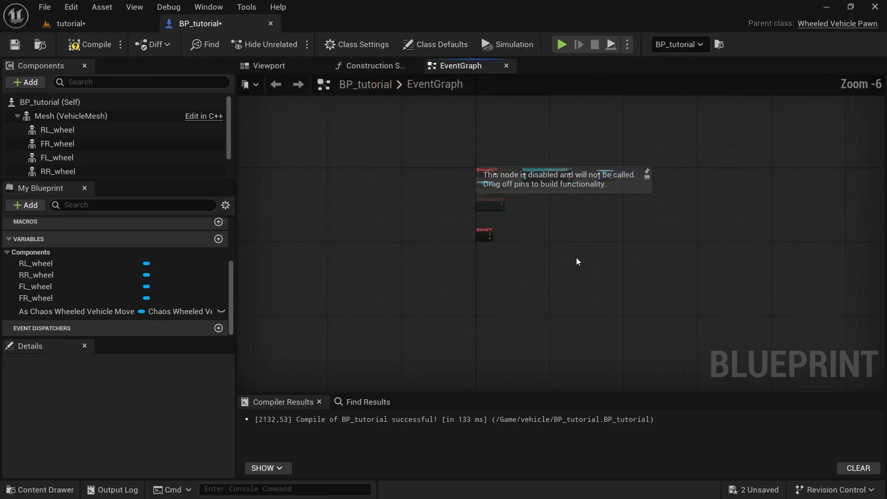
{"action": "right_click_drag", "start_coordinate": [576, 257], "coordinate": [498, 254]}
{"action": "scroll", "coordinate": [426, 263], "scroll_direction": "up", "scroll_amount": 3}
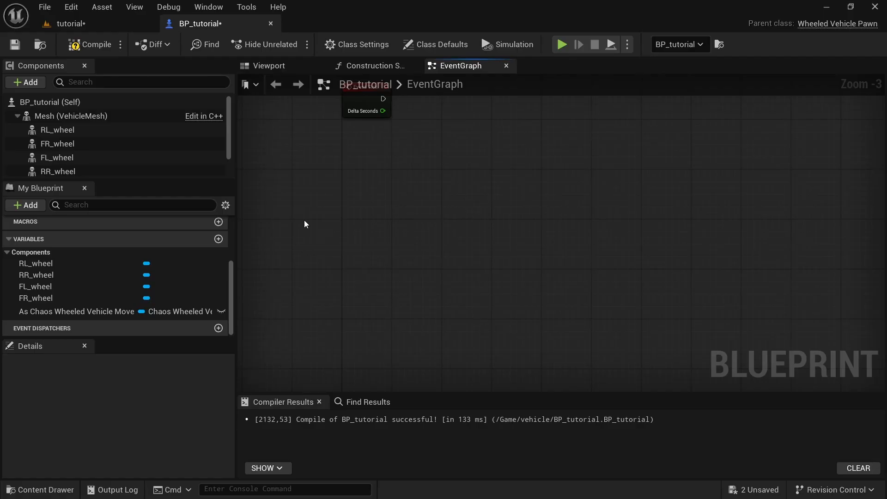
{"action": "right_click_drag", "start_coordinate": [414, 188], "coordinate": [305, 212]}
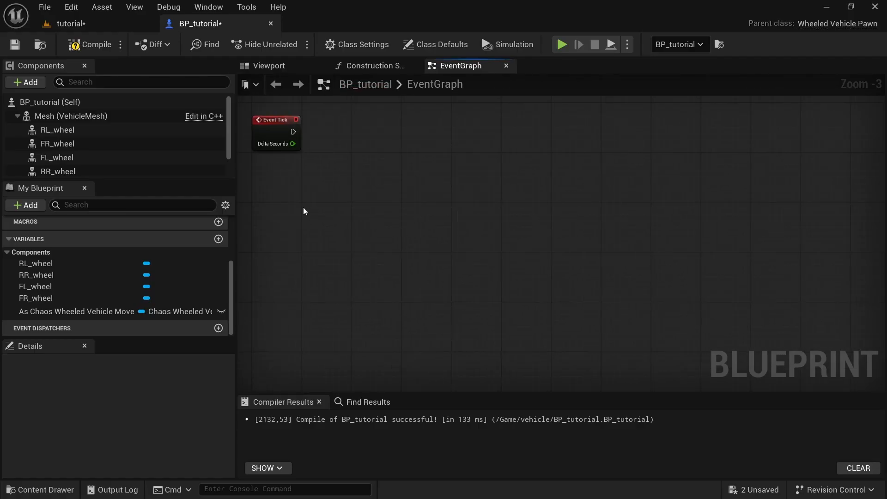
{"action": "right_click", "coordinate": [303, 209]}
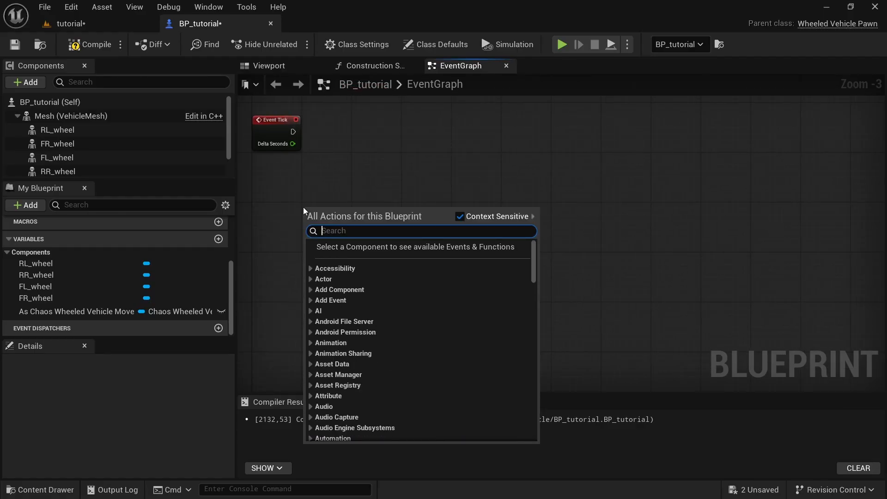
{"action": "type", "text": "ia throo"}
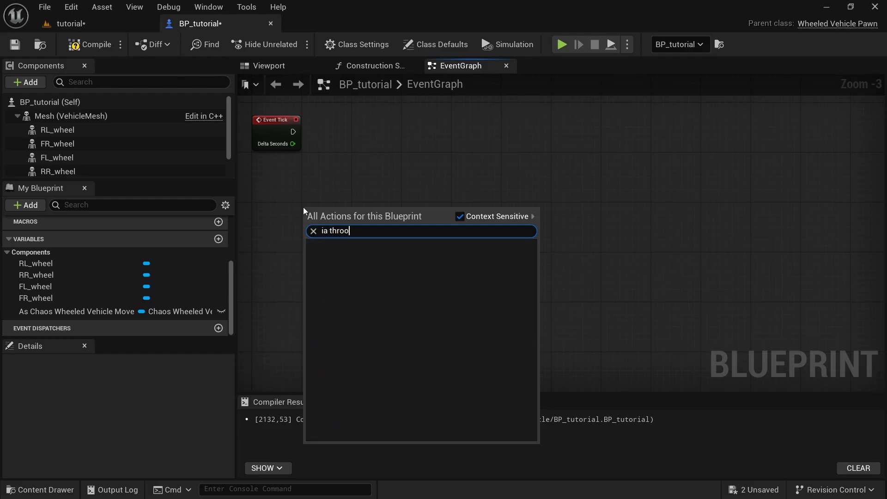
{"action": "key", "text": "BackSpace"}
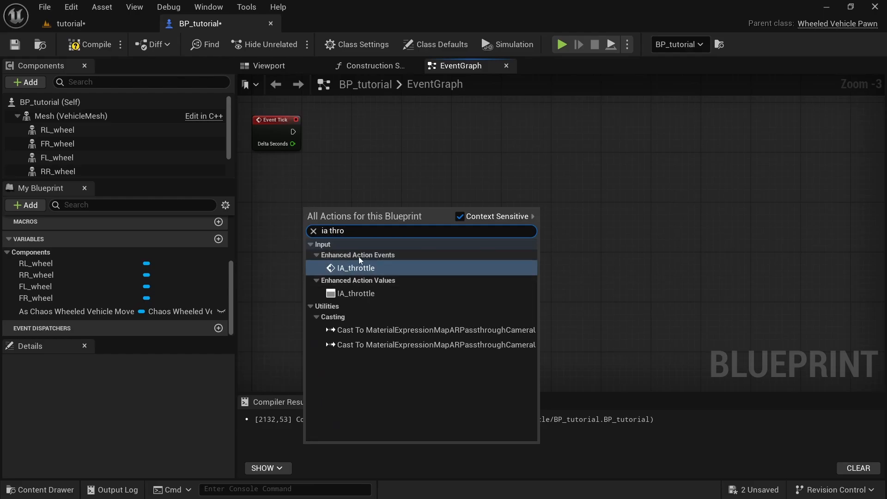
{"action": "left_click", "coordinate": [361, 270]}
{"action": "scroll", "coordinate": [309, 212], "scroll_direction": "up", "scroll_amount": 1}
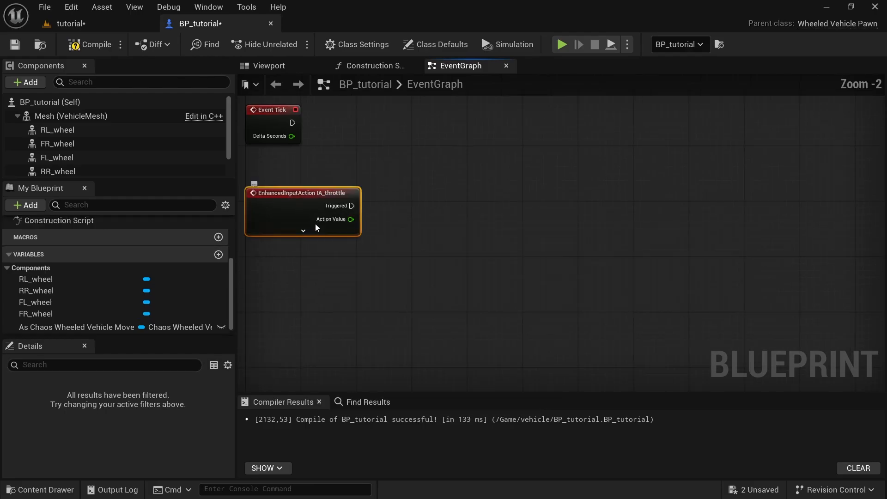
Place a Vehicle Movement Component reference below the IA_throttle event and add a Set Throttle Input node from it
{"action": "scroll", "coordinate": [128, 151], "scroll_direction": "down", "scroll_amount": 1}
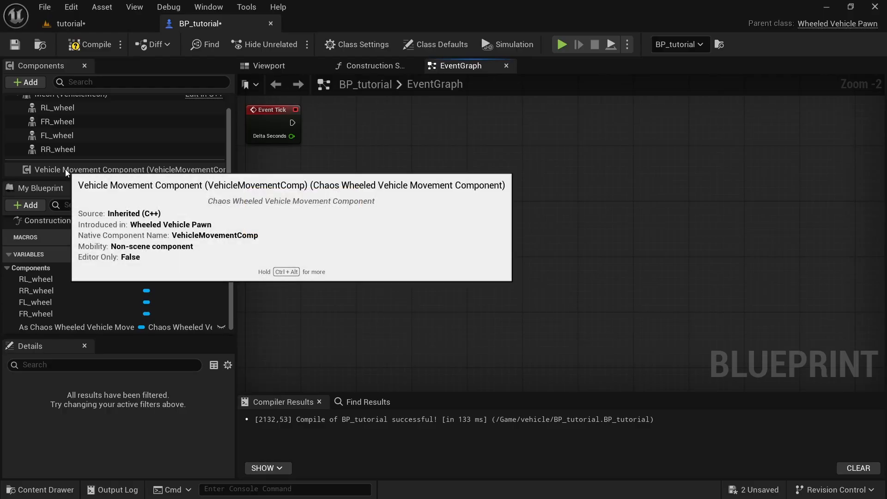
{"action": "left_click_drag", "start_coordinate": [65, 169], "coordinate": [249, 253]}
{"action": "left_click_drag", "start_coordinate": [330, 258], "coordinate": [425, 231]}
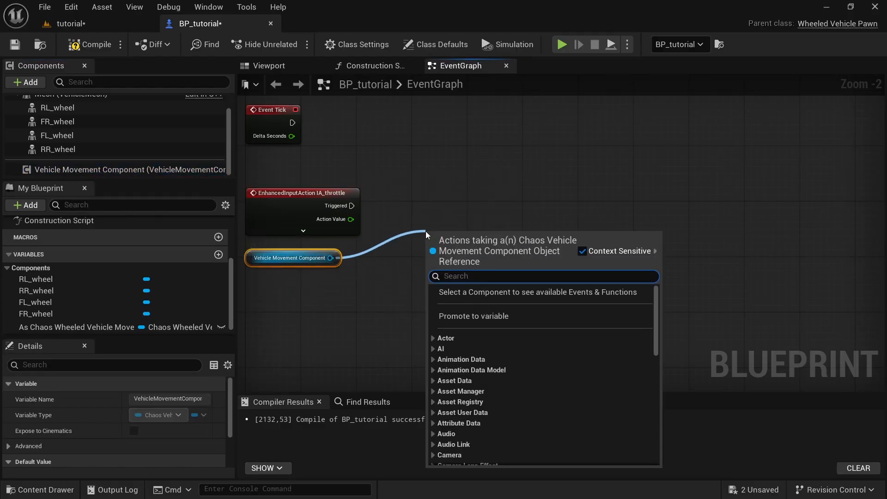
{"action": "type", "text": "set thro"}
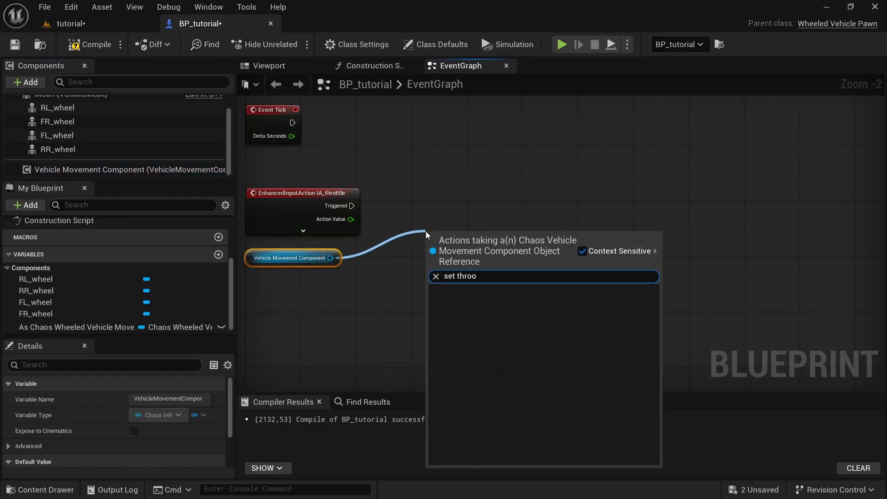
{"action": "left_click", "coordinate": [517, 381]}
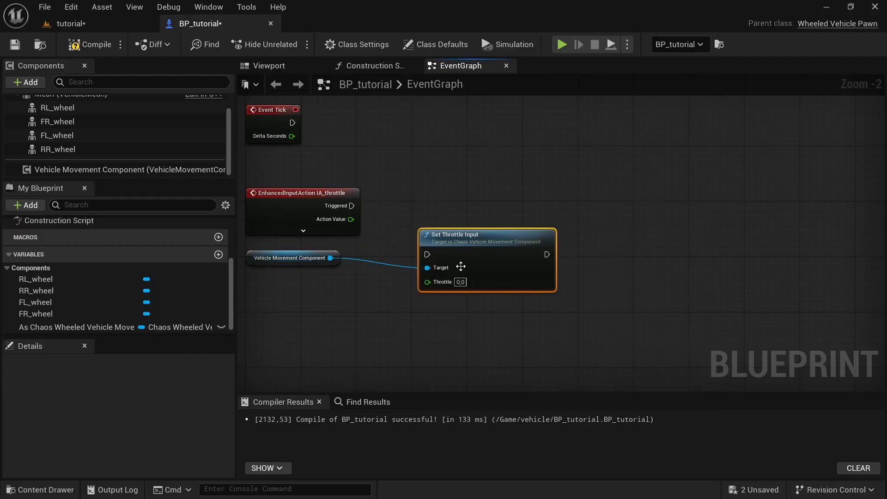
Connect IA_throttle's Triggered output and Action Value to Set Throttle Input's execution and Throttle inputs, aligning the node with the event
{"action": "left_click_drag", "start_coordinate": [427, 255], "coordinate": [352, 206]}
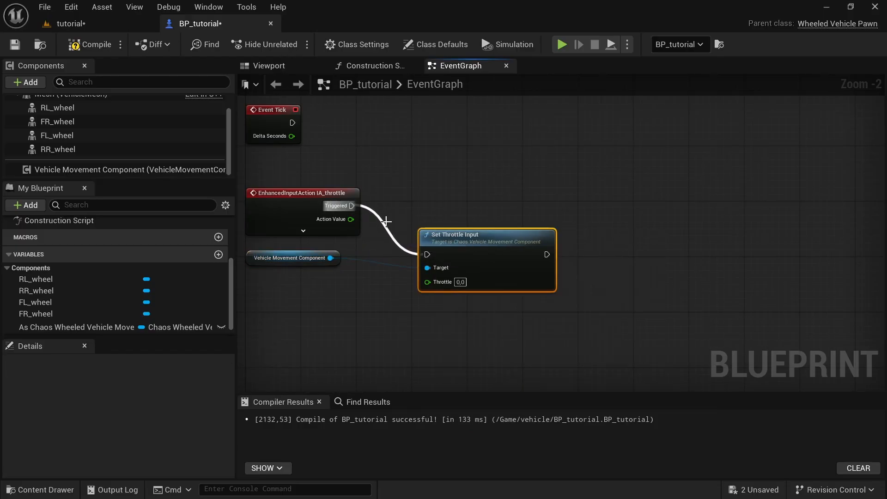
{"action": "left_click_drag", "start_coordinate": [462, 239], "coordinate": [470, 183]}
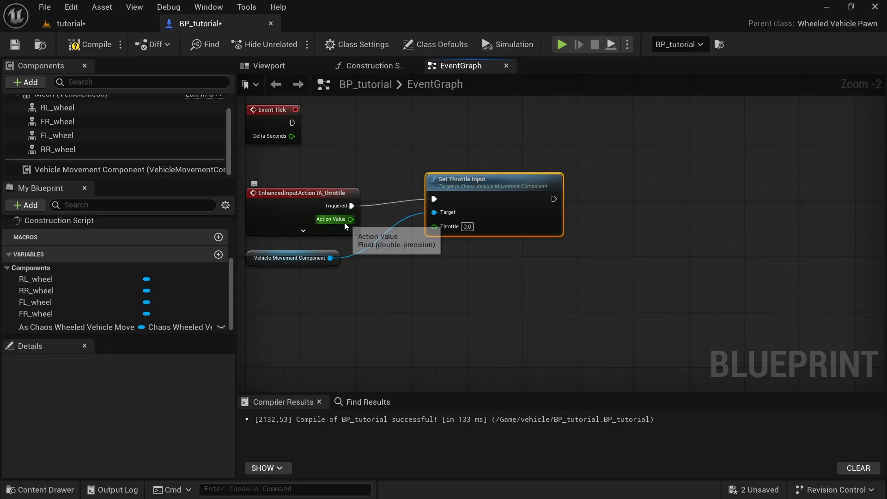
{"action": "left_click_drag", "start_coordinate": [349, 218], "coordinate": [437, 229]}
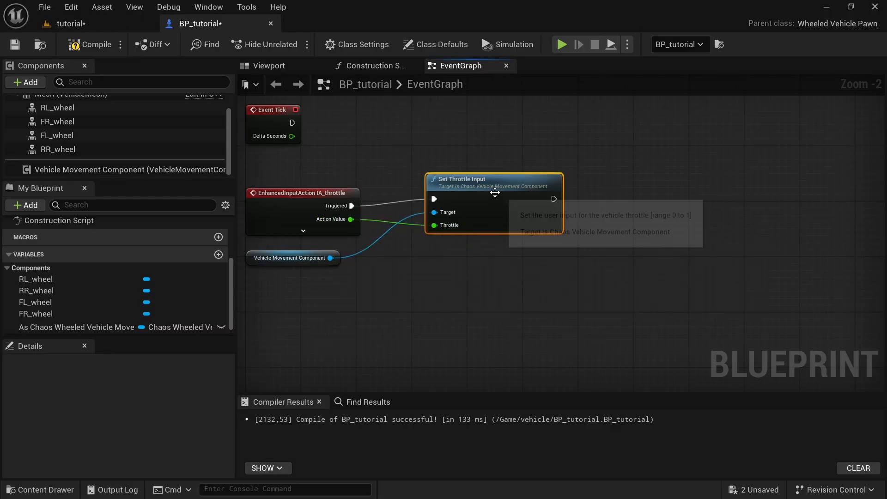
{"action": "left_click_drag", "start_coordinate": [494, 192], "coordinate": [495, 198]}
Connect IA_throttle's Completed output to Set Throttle Input as well, collapse the event node and tidy the component reference below it
{"action": "left_click", "coordinate": [303, 231]}
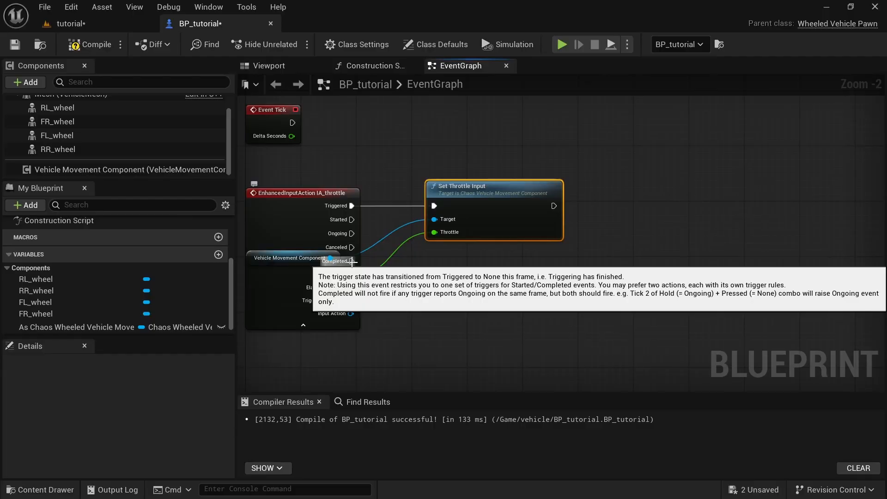
{"action": "left_click_drag", "start_coordinate": [352, 261], "coordinate": [469, 211]}
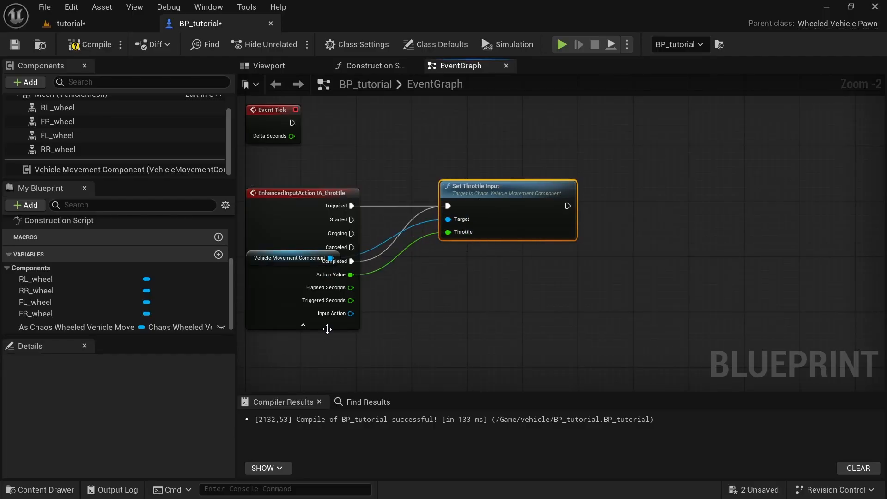
{"action": "left_click", "coordinate": [327, 329]}
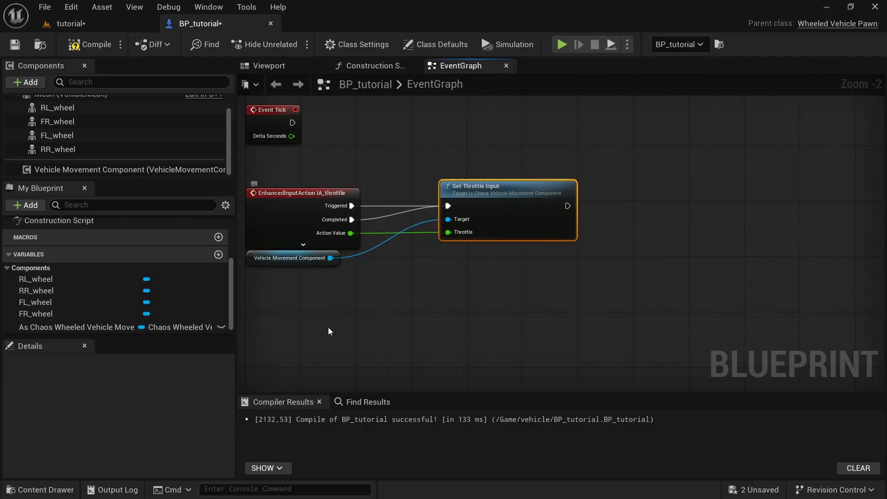
{"action": "left_click", "coordinate": [333, 260]}
Add the IA_brake enhanced input action event and align it below the throttle nodes
{"action": "scroll", "coordinate": [493, 238], "scroll_direction": "down", "scroll_amount": 1}
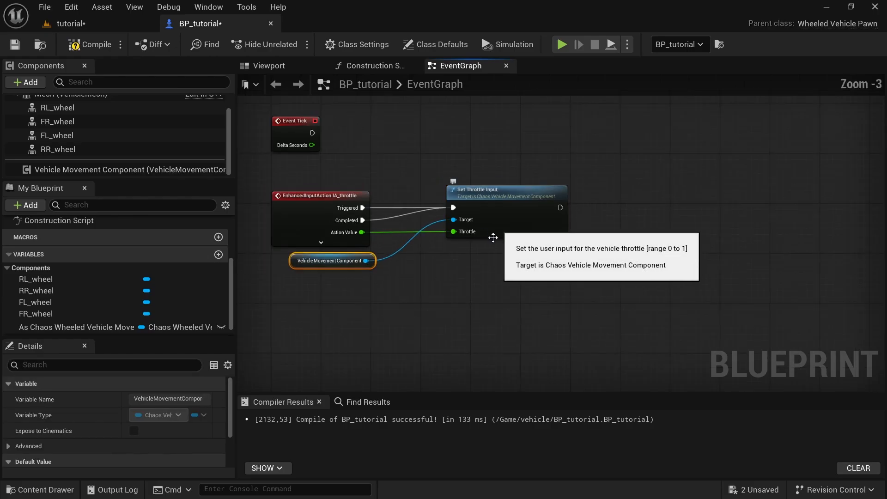
{"action": "right_click_drag", "start_coordinate": [419, 314], "coordinate": [436, 262]}
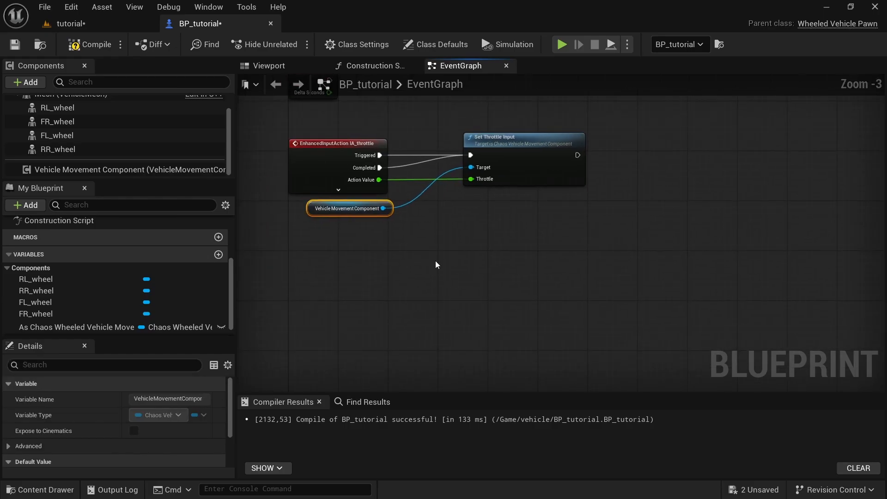
{"action": "right_click", "coordinate": [302, 259]}
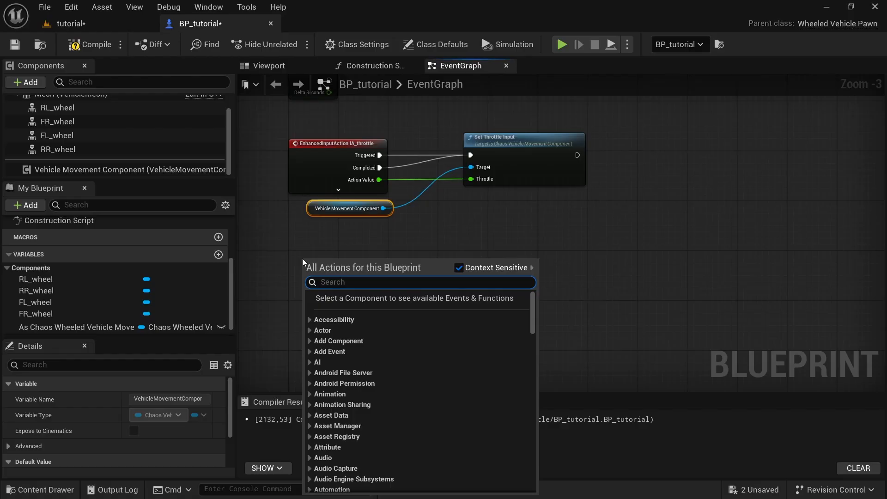
{"action": "type", "text": "ia brake"}
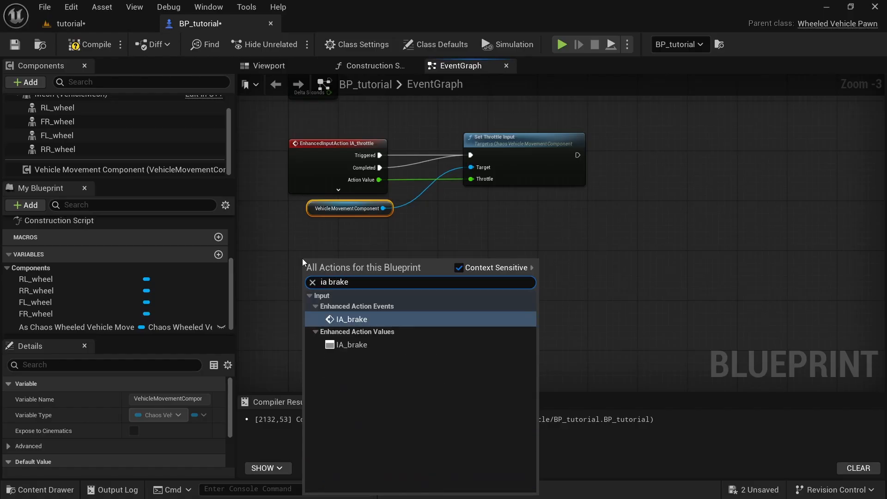
{"action": "left_click", "coordinate": [358, 325]}
{"action": "left_click_drag", "start_coordinate": [353, 265], "coordinate": [337, 260]}
Duplicate the Vehicle Movement Component reference and place the copy below the IA_brake event
{"action": "left_click", "coordinate": [313, 209]}
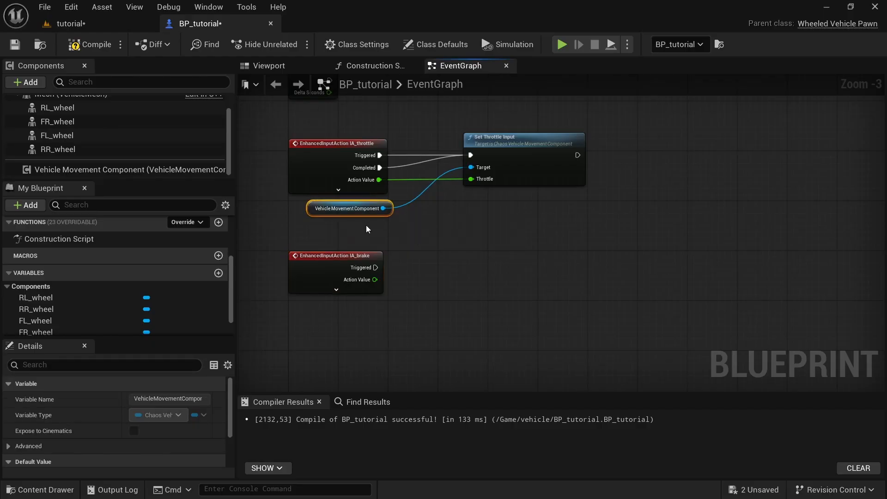
{"action": "key", "text": "ctrl+c"}
{"action": "key", "text": "ctrl+v"}
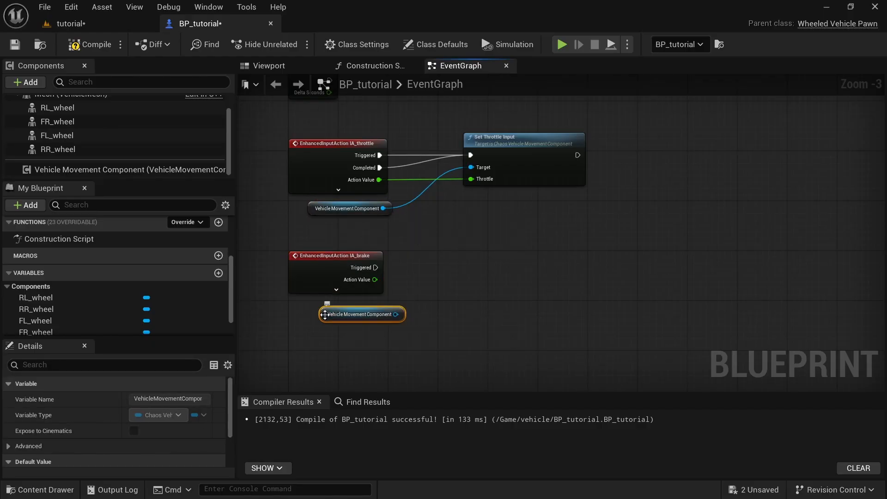
{"action": "left_click_drag", "start_coordinate": [318, 316], "coordinate": [300, 318]}
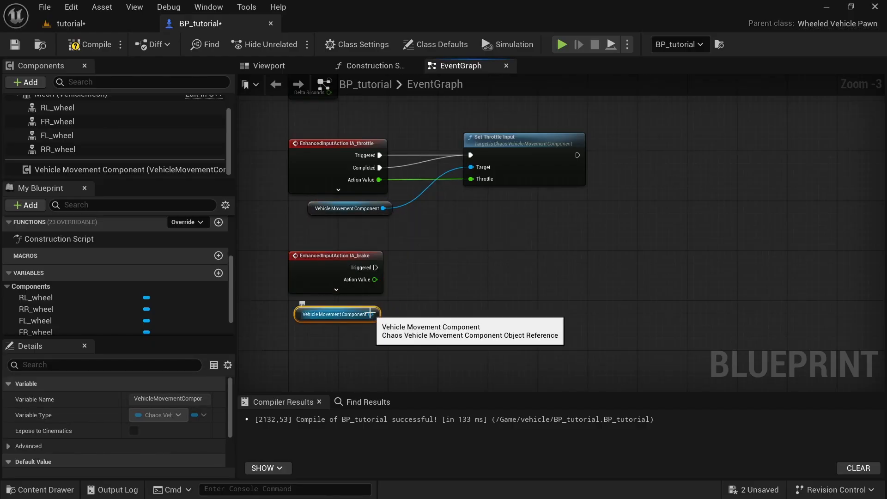
Add a Set Brake Input node from the copied reference and connect IA_brake's Triggered output and Action Value to its execution and Brake inputs
{"action": "left_click_drag", "start_coordinate": [370, 314], "coordinate": [414, 278]}
{"action": "type", "text": "set brake"}
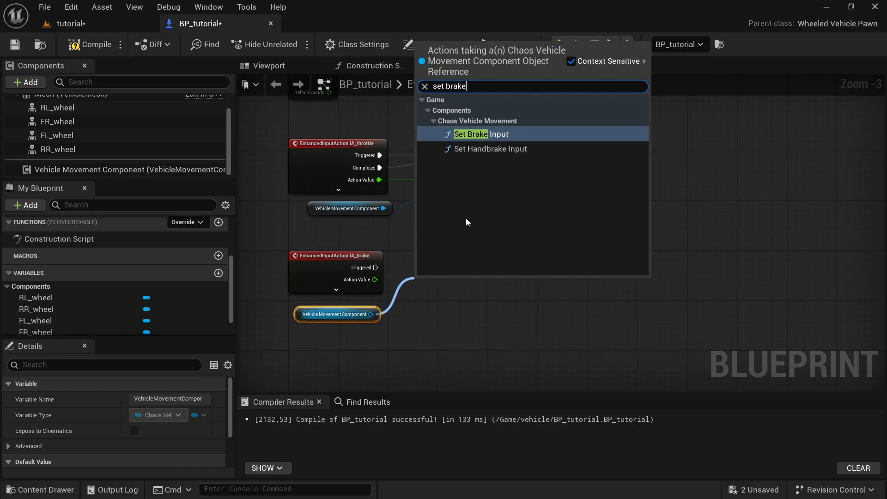
{"action": "left_click", "coordinate": [495, 133]}
{"action": "left_click_drag", "start_coordinate": [479, 295], "coordinate": [530, 263]}
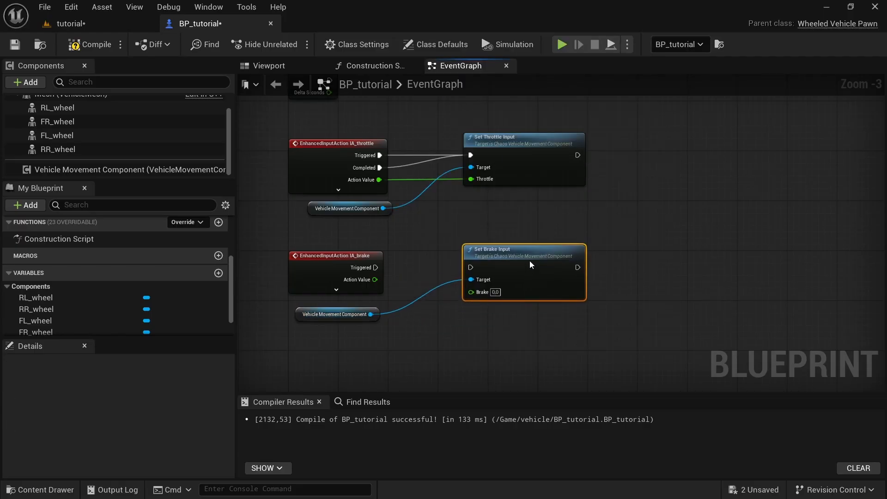
{"action": "left_click_drag", "start_coordinate": [375, 268], "coordinate": [473, 268]}
{"action": "left_click_drag", "start_coordinate": [374, 279], "coordinate": [472, 294]}
Place a second Set Brake Input node below the first and connect IA_brake's Completed output to it
{"action": "right_click_drag", "start_coordinate": [480, 318], "coordinate": [477, 262]}
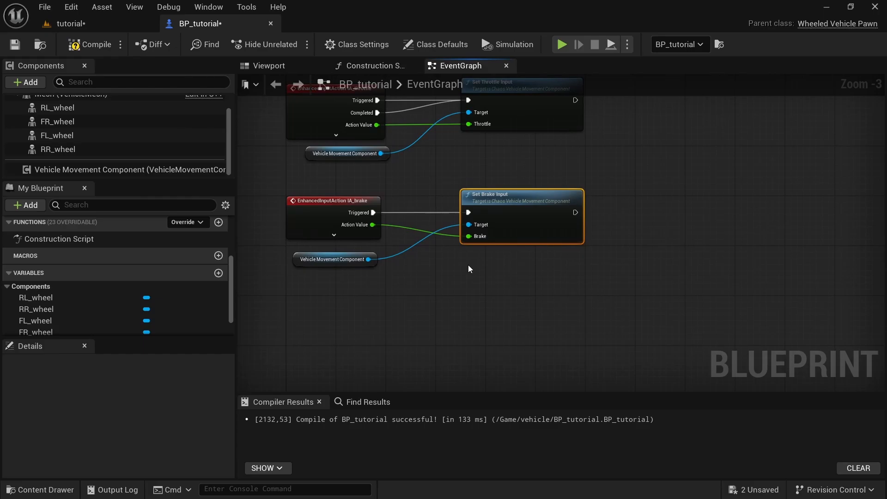
{"action": "key", "text": "ctrl+v"}
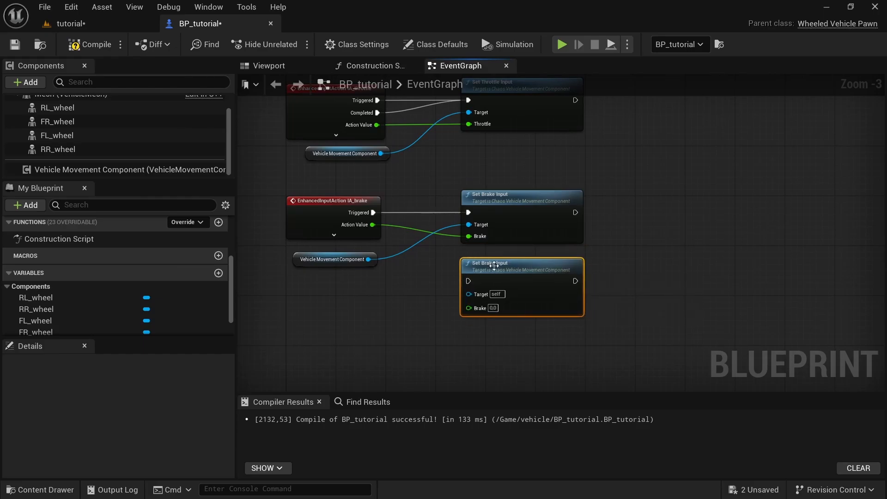
{"action": "left_click", "coordinate": [347, 232]}
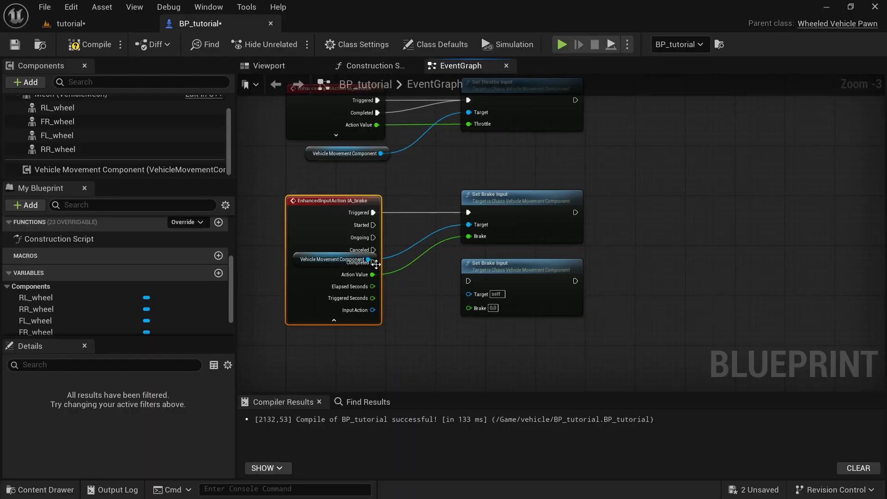
{"action": "left_click_drag", "start_coordinate": [298, 259], "coordinate": [307, 350]}
{"action": "left_click_drag", "start_coordinate": [373, 262], "coordinate": [468, 283]}
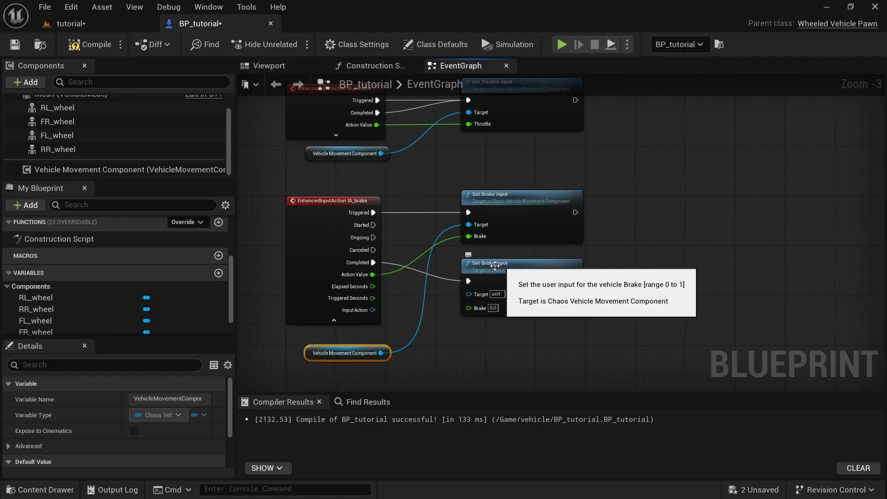
Collapse the IA_brake event node and tidy the component reference and second Set Brake Input node around it
{"action": "left_click", "coordinate": [348, 320]}
{"action": "left_click_drag", "start_coordinate": [315, 356], "coordinate": [302, 270]}
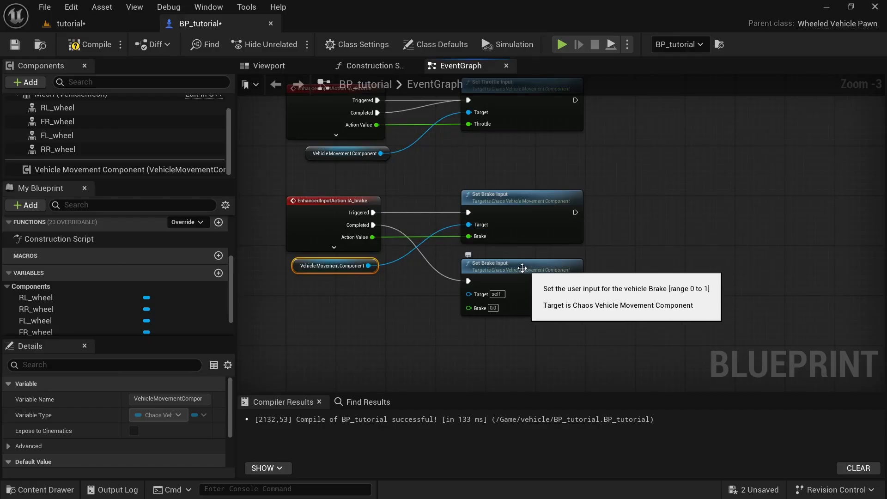
{"action": "left_click_drag", "start_coordinate": [510, 277], "coordinate": [510, 270]}
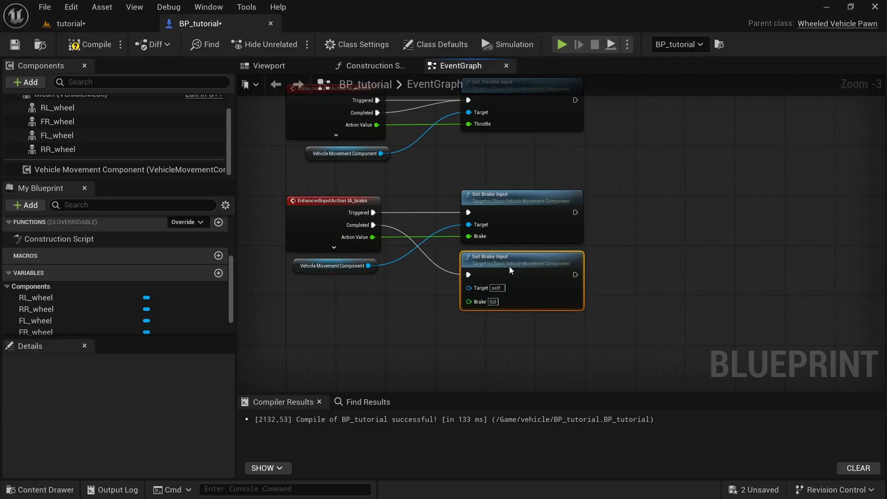
Add the IA_steering enhanced input action event below the brake nodes
{"action": "scroll", "coordinate": [511, 264], "scroll_direction": "down", "scroll_amount": 2}
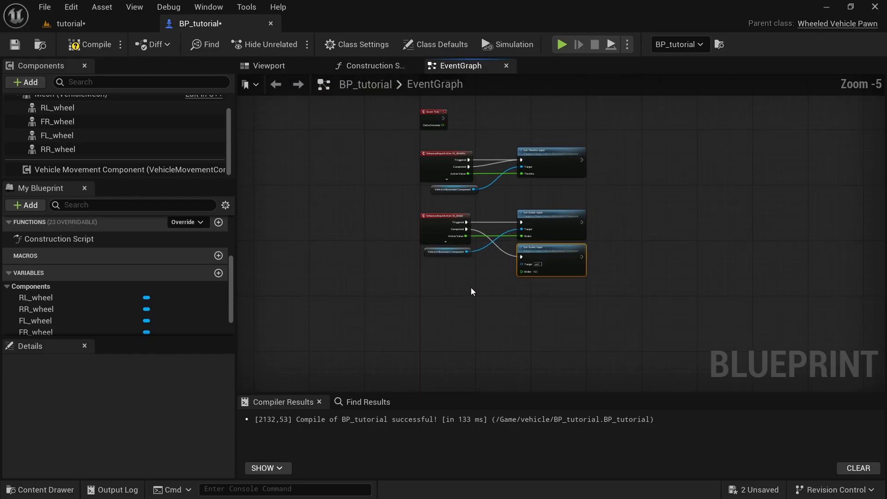
{"action": "right_click_drag", "start_coordinate": [471, 291], "coordinate": [529, 285]}
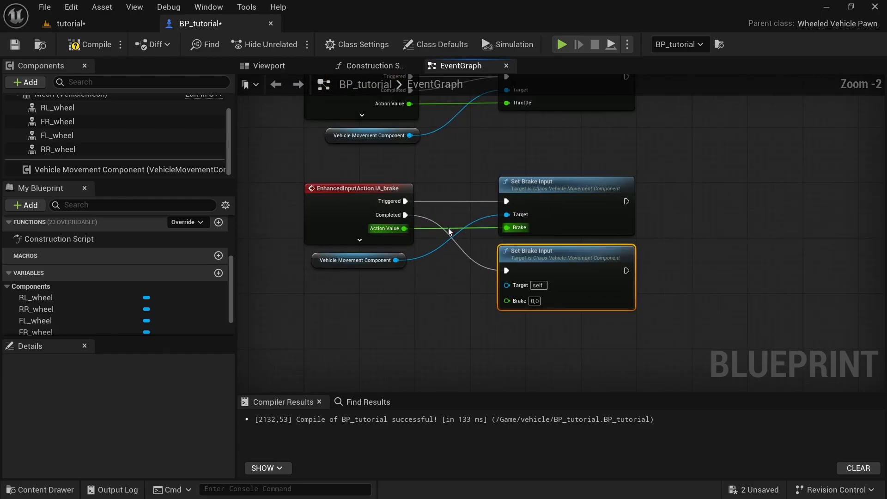
{"action": "right_click_drag", "start_coordinate": [462, 307], "coordinate": [426, 231]}
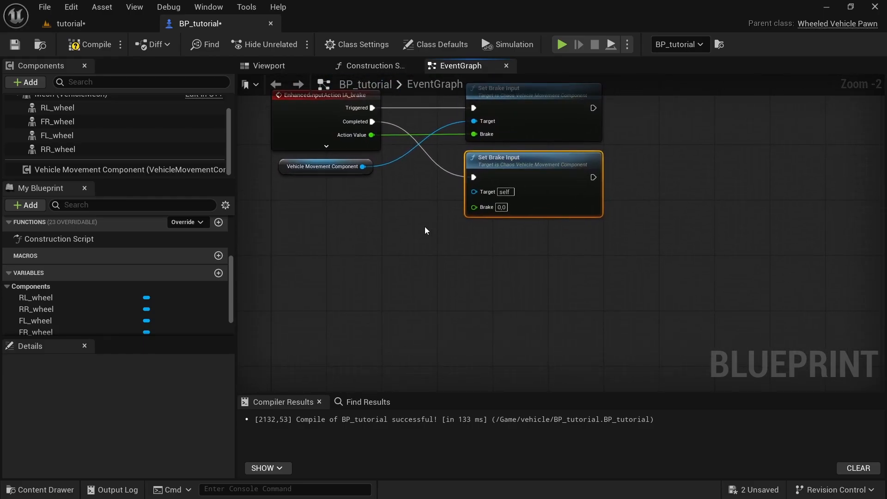
{"action": "right_click", "coordinate": [300, 292]}
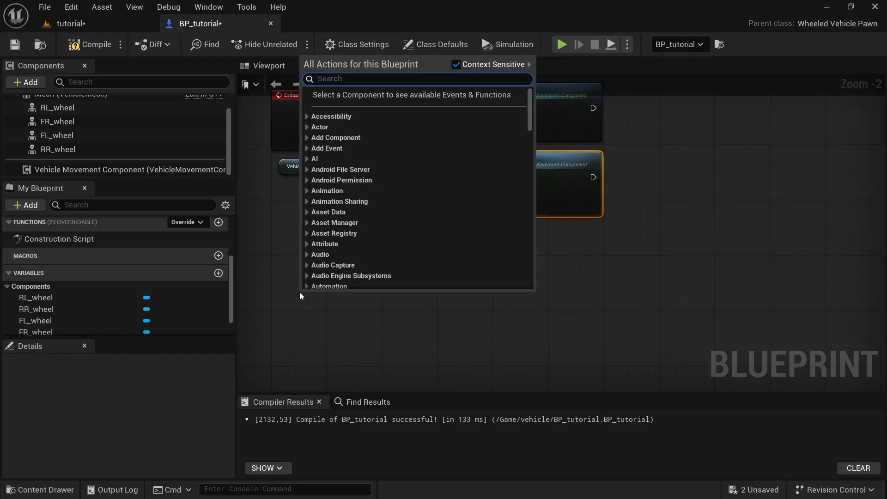
{"action": "type", "text": "ia_steering"}
{"action": "key", "text": "Return"}
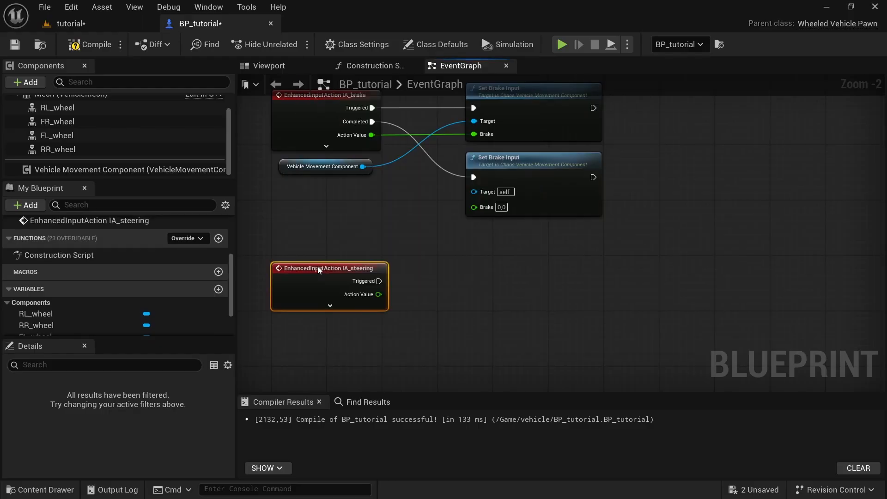
Copy the Vehicle Movement Component reference below IA_steering and add a Set Steering Input node from it, aligned with the event
{"action": "left_click", "coordinate": [282, 173]}
{"action": "right_click_drag", "start_coordinate": [334, 228], "coordinate": [336, 188]}
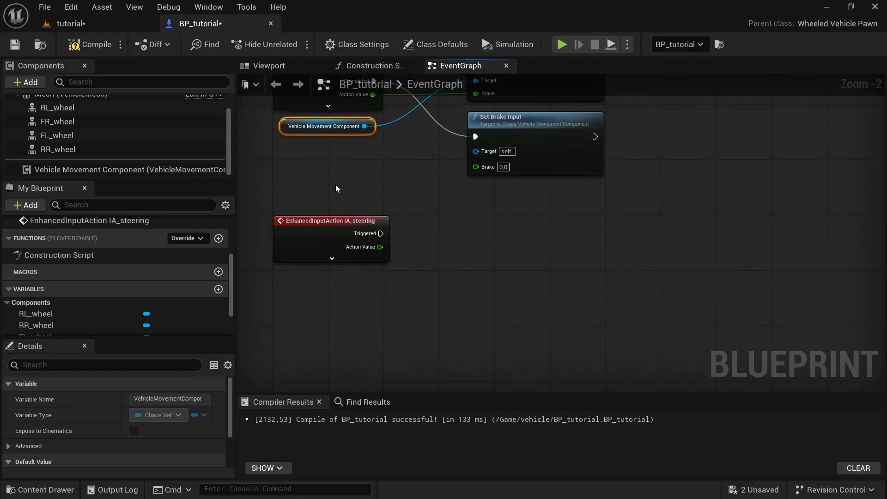
{"action": "key", "text": "ctrl+c"}
{"action": "key", "text": "ctrl+v"}
{"action": "left_click_drag", "start_coordinate": [385, 293], "coordinate": [445, 257]}
{"action": "type", "text": "set steeri"}
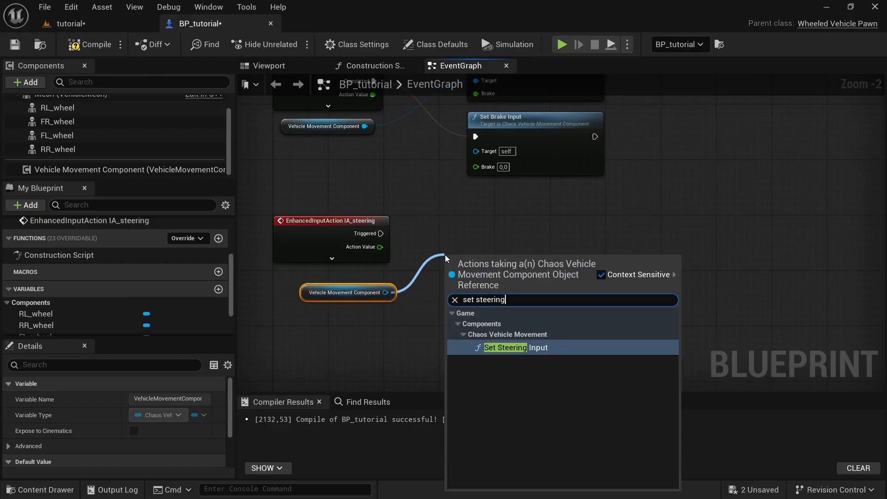
{"action": "left_click", "coordinate": [549, 348]}
{"action": "left_click_drag", "start_coordinate": [494, 268], "coordinate": [515, 226]}
Connect IA_steering's Triggered output and Action Value to Set Steering Input's execution and Steering inputs
{"action": "left_click_drag", "start_coordinate": [468, 233], "coordinate": [381, 235]}
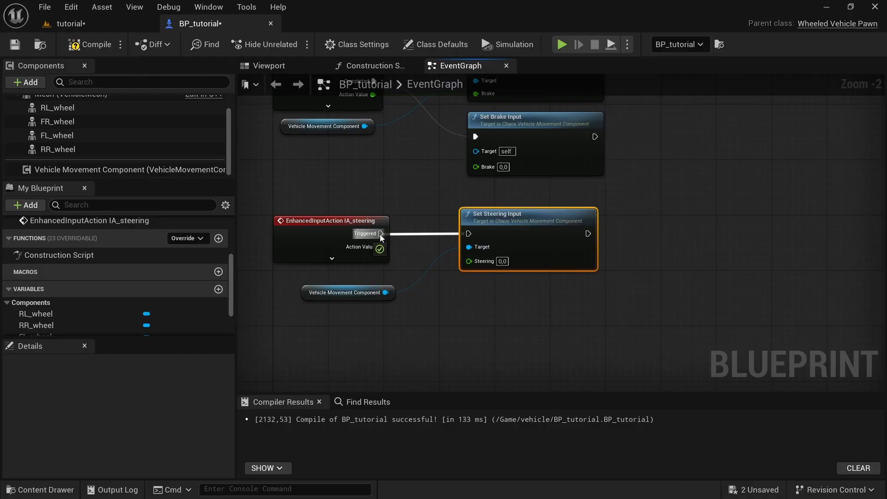
{"action": "left_click", "coordinate": [360, 259]}
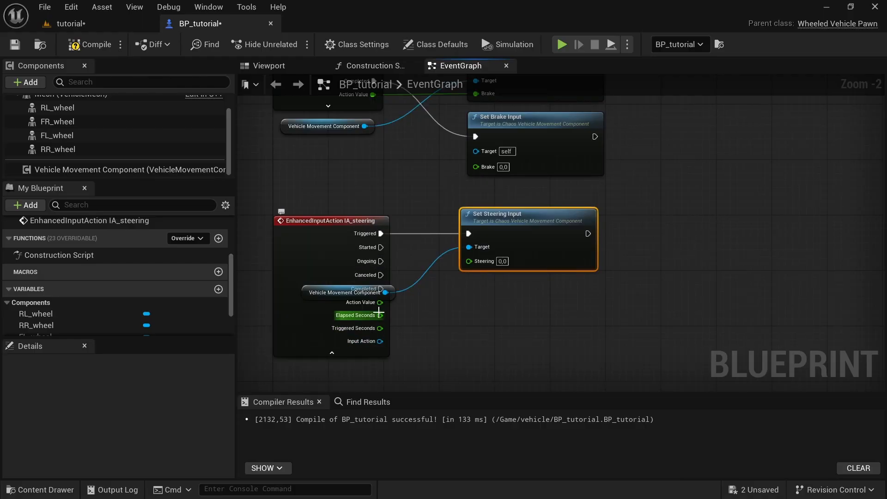
{"action": "left_click_drag", "start_coordinate": [379, 302], "coordinate": [469, 260]}
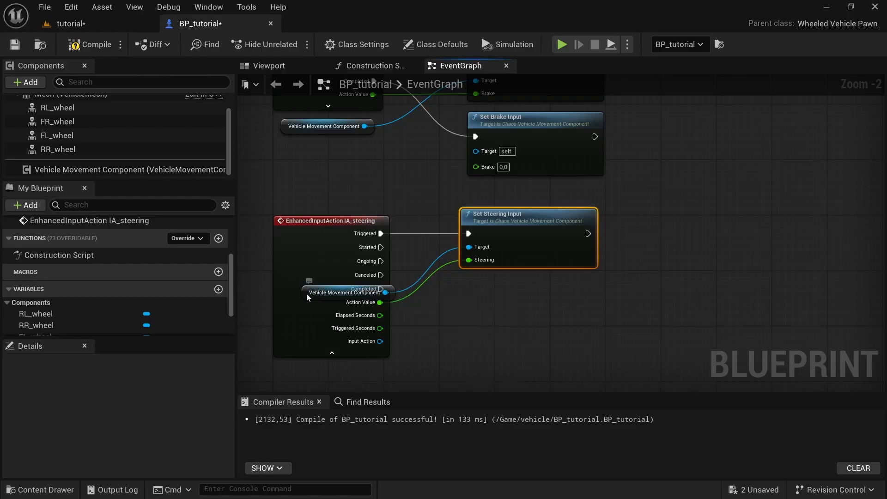
Connect IA_steering's Completed output to Set Steering Input as well, collapse the event node and tidy the component reference below it
{"action": "left_click_drag", "start_coordinate": [307, 292], "coordinate": [310, 381]}
{"action": "left_click_drag", "start_coordinate": [381, 274], "coordinate": [469, 224]}
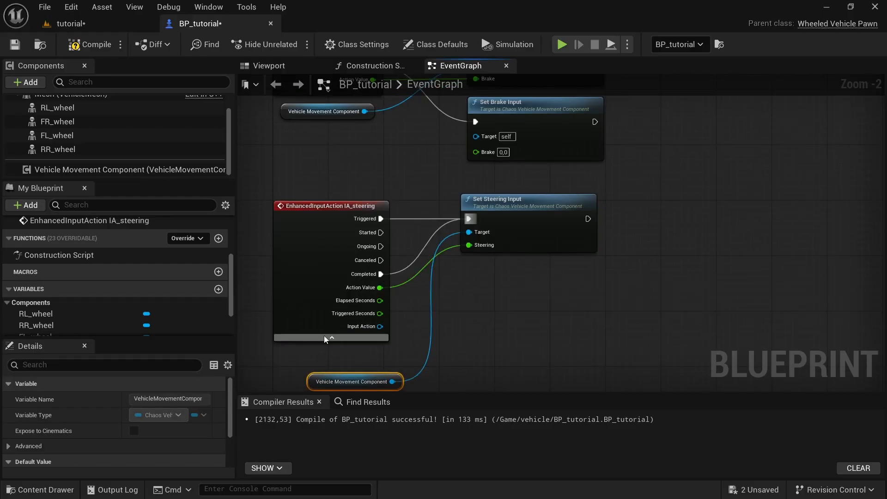
{"action": "left_click", "coordinate": [332, 337]}
{"action": "left_click_drag", "start_coordinate": [311, 382], "coordinate": [297, 284]}
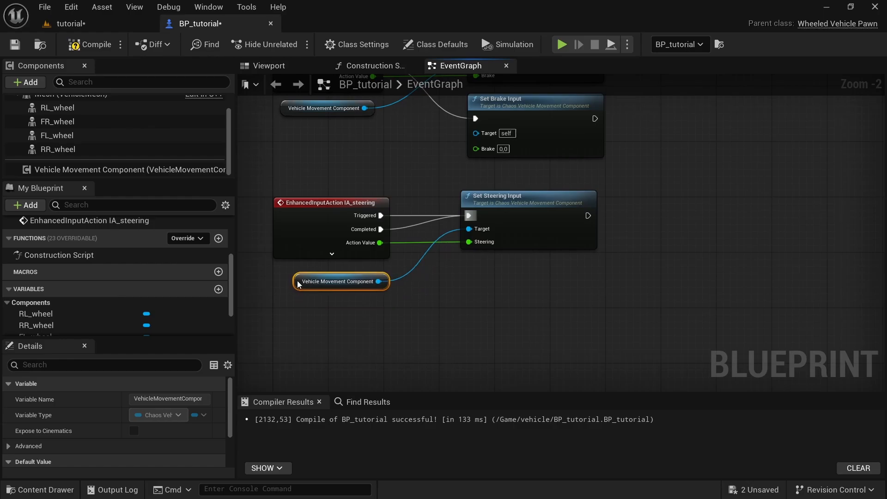
Compile the blueprint, connect the brake section's Vehicle Movement Component reference to the second Set Brake Input's Target, and save
{"action": "scroll", "coordinate": [389, 313], "scroll_direction": "down", "scroll_amount": 2}
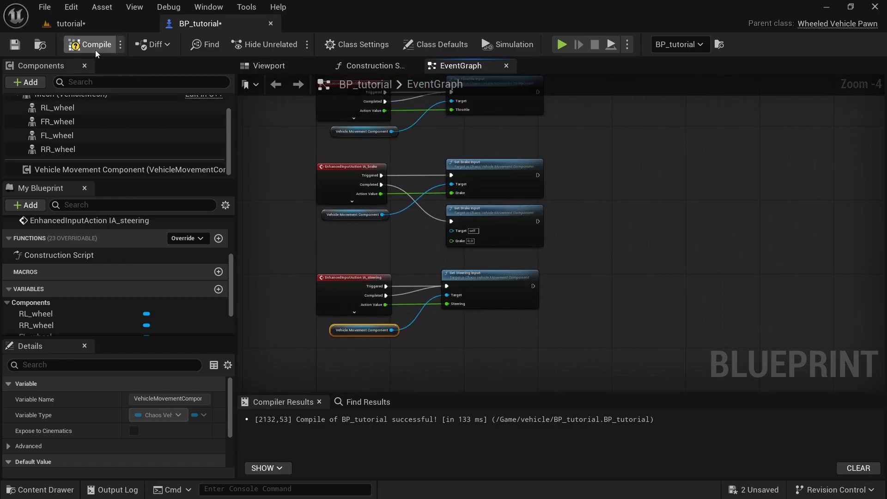
{"action": "left_click", "coordinate": [68, 53]}
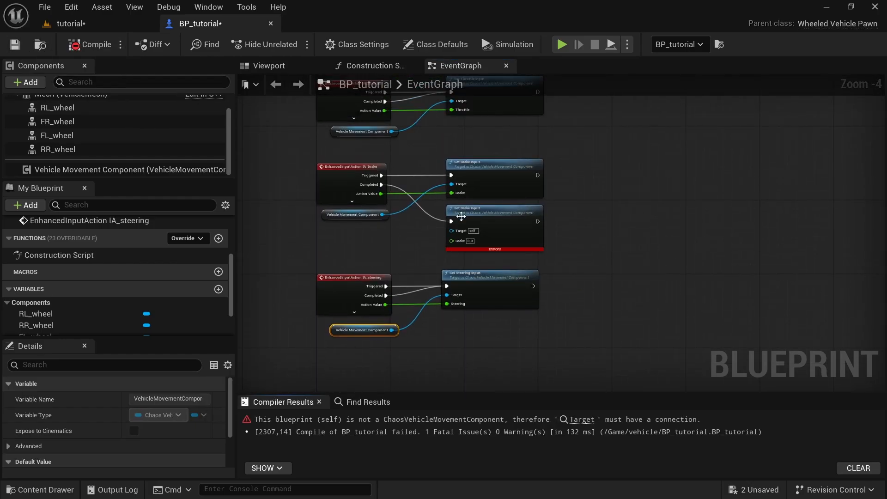
{"action": "scroll", "coordinate": [461, 216], "scroll_direction": "up", "scroll_amount": 2}
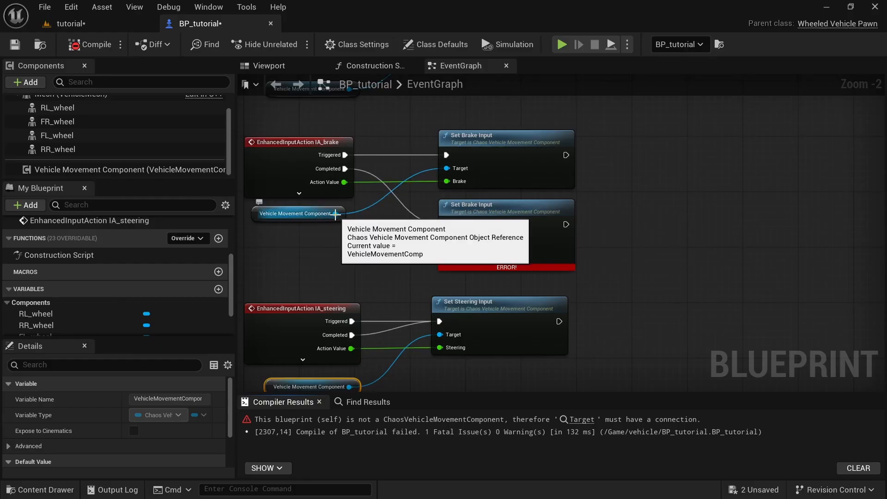
{"action": "left_click_drag", "start_coordinate": [335, 214], "coordinate": [446, 238]}
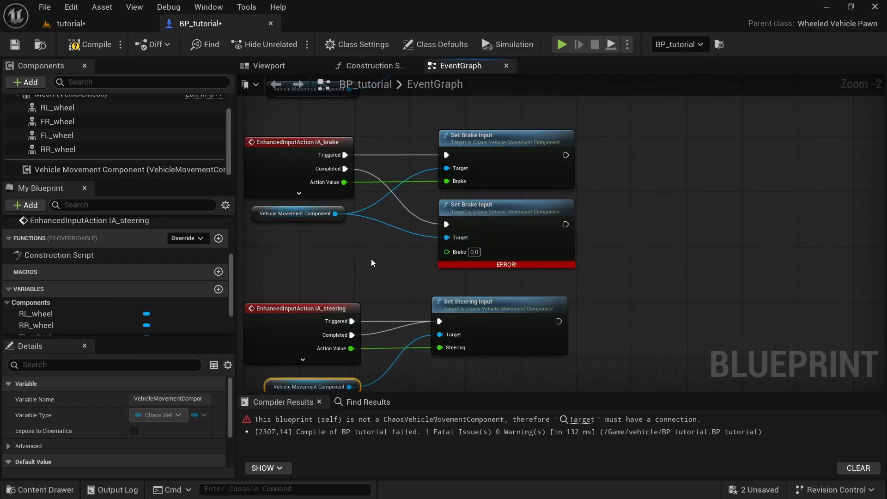
{"action": "left_click", "coordinate": [15, 45]}
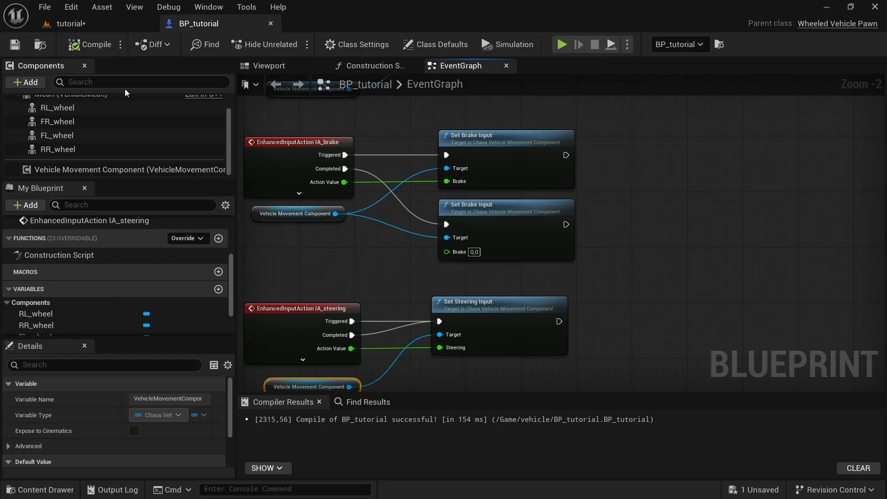
Set Auto Possess Player to Player 0 for the BP_tutorial car placed in the tutorial level
{"action": "left_click", "coordinate": [115, 27]}
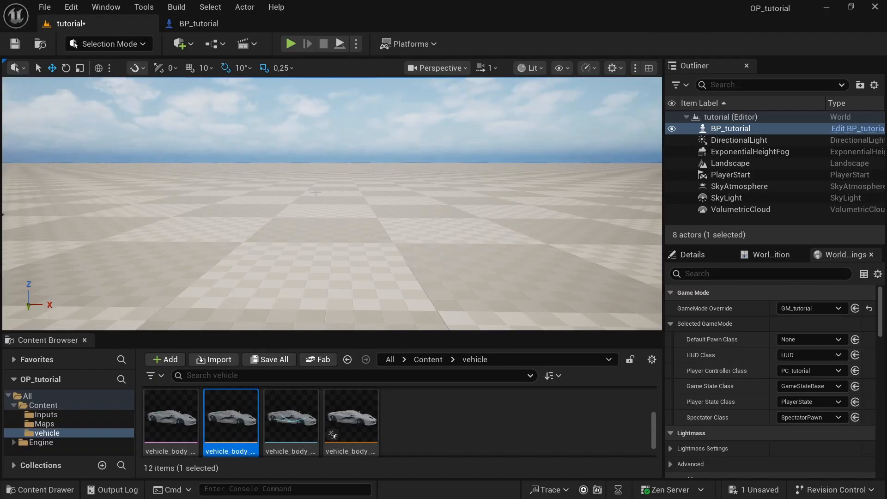
{"action": "right_click_drag", "start_coordinate": [314, 196], "coordinate": [508, 199]}
{"action": "key", "text": "a"}
{"action": "key", "text": "a"}
{"action": "right_click_drag", "start_coordinate": [318, 179], "coordinate": [517, 207]}
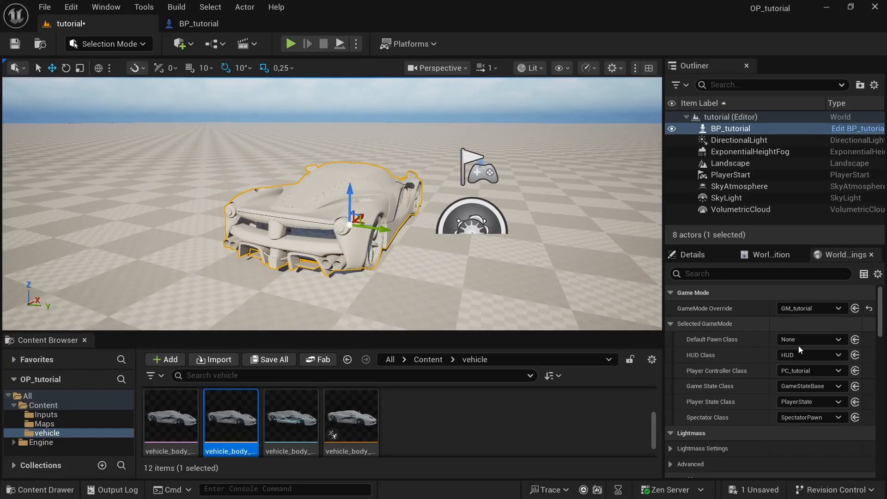
{"action": "left_click", "coordinate": [693, 256]}
{"action": "scroll", "coordinate": [728, 409], "scroll_direction": "down", "scroll_amount": 3}
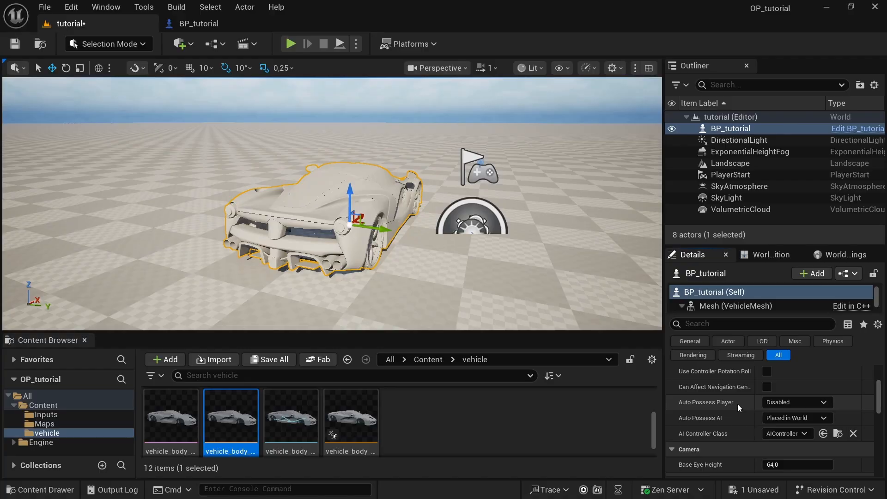
{"action": "left_click", "coordinate": [802, 402]}
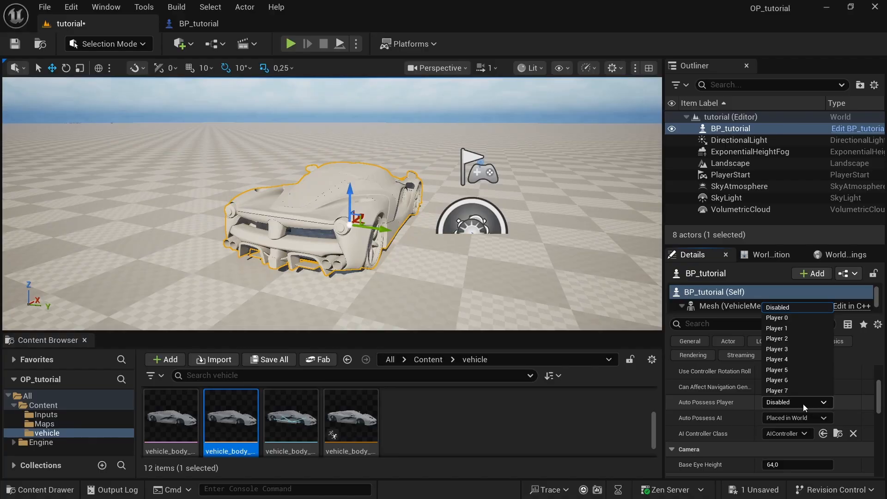
{"action": "left_click", "coordinate": [792, 318]}
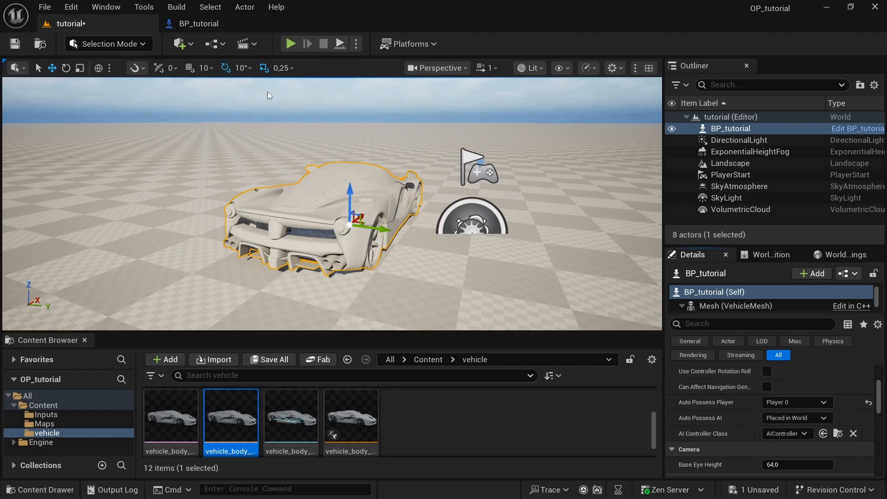
In the BP_tutorial blueprint, add a Spring Arm component under the vehicle Mesh with its default name
{"action": "left_click", "coordinate": [219, 24]}
{"action": "scroll", "coordinate": [65, 139], "scroll_direction": "up", "scroll_amount": 1}
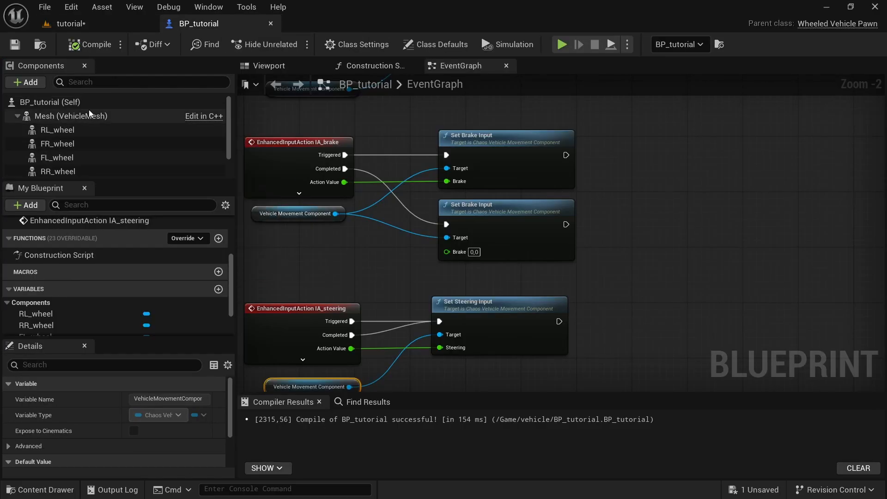
{"action": "left_click", "coordinate": [45, 117]}
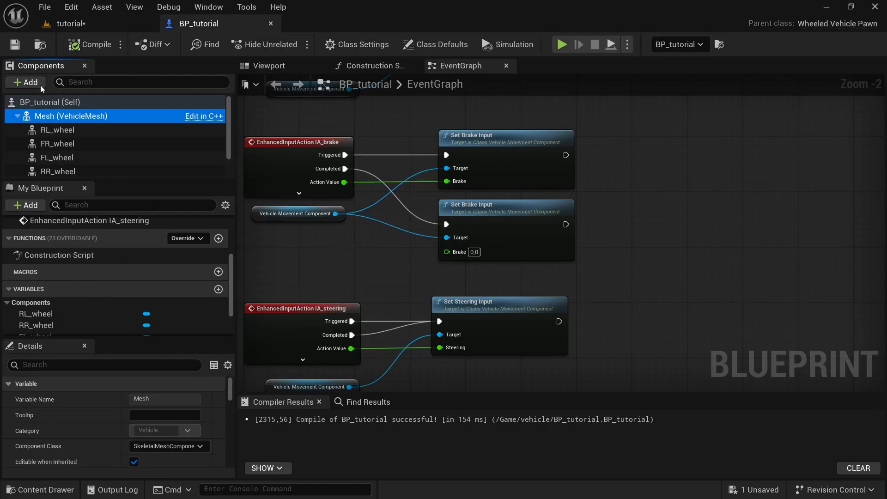
{"action": "left_click", "coordinate": [28, 83]}
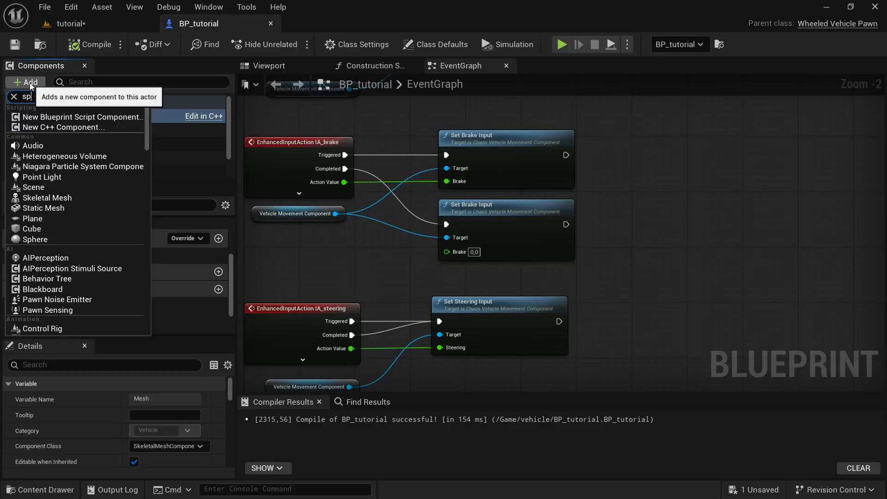
{"action": "type", "text": "spring"}
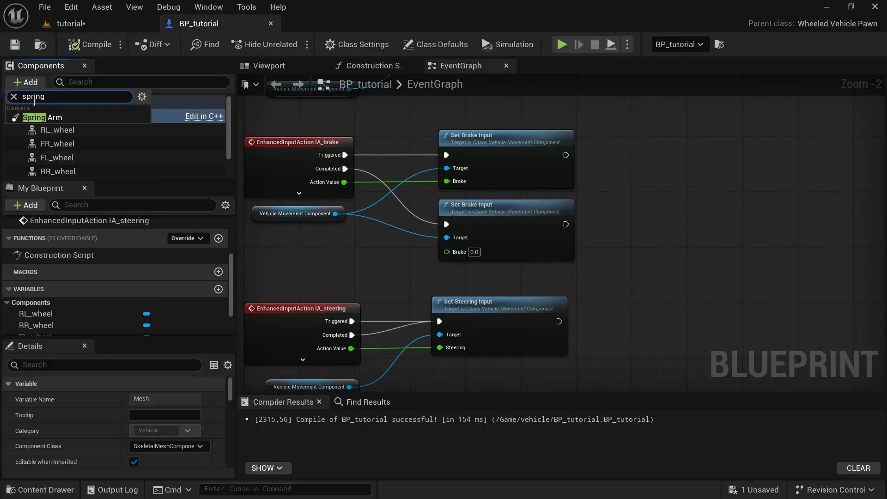
{"action": "left_click", "coordinate": [57, 119]}
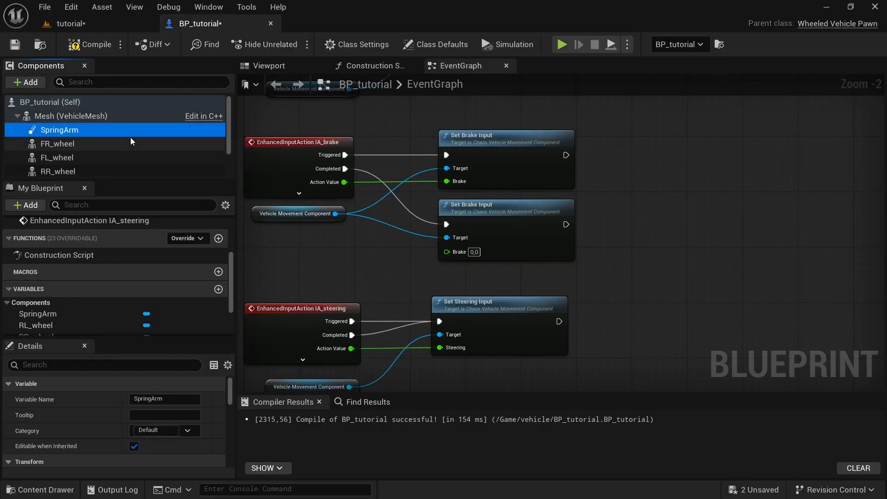
{"action": "left_click", "coordinate": [75, 145]}
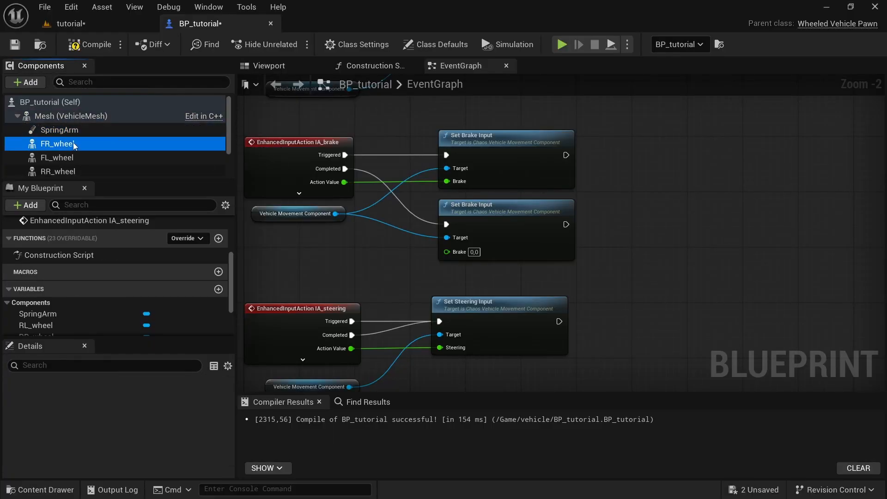
Attach a standard Camera component to the SpringArm, keeping its default name
{"action": "left_click", "coordinate": [46, 131]}
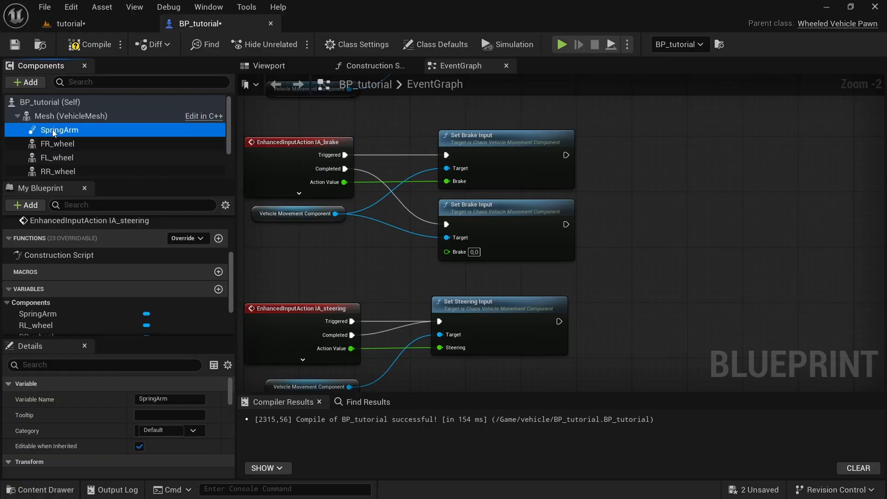
{"action": "left_click", "coordinate": [35, 86]}
{"action": "type", "text": "camera"}
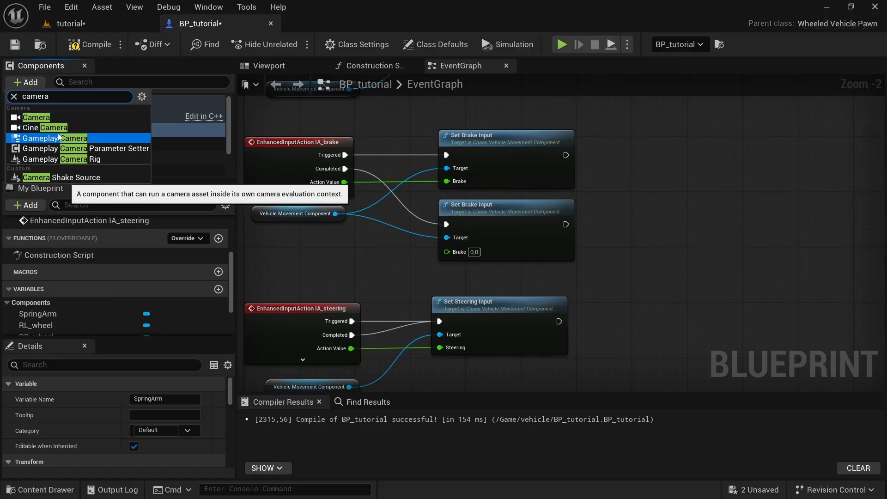
{"action": "left_click", "coordinate": [36, 117]}
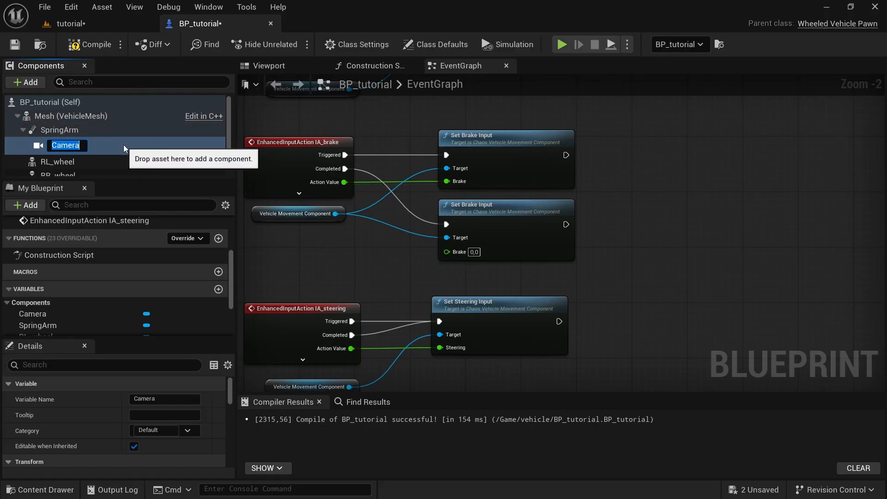
{"action": "key", "text": "Return"}
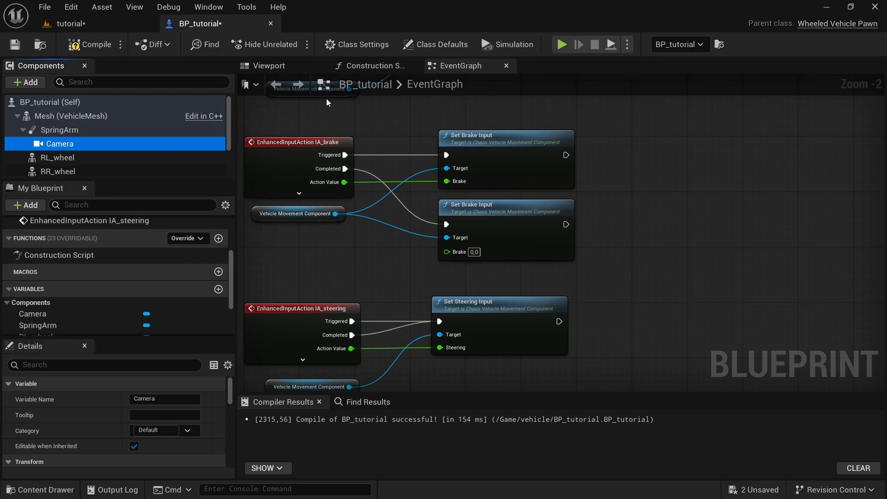
Set the SpringArm's Socket Offset Z to 150, checking the camera against the car's rear in the blueprint's 3D view
{"action": "left_click", "coordinate": [268, 68]}
{"action": "scroll", "coordinate": [433, 233], "scroll_direction": "down", "scroll_amount": 2}
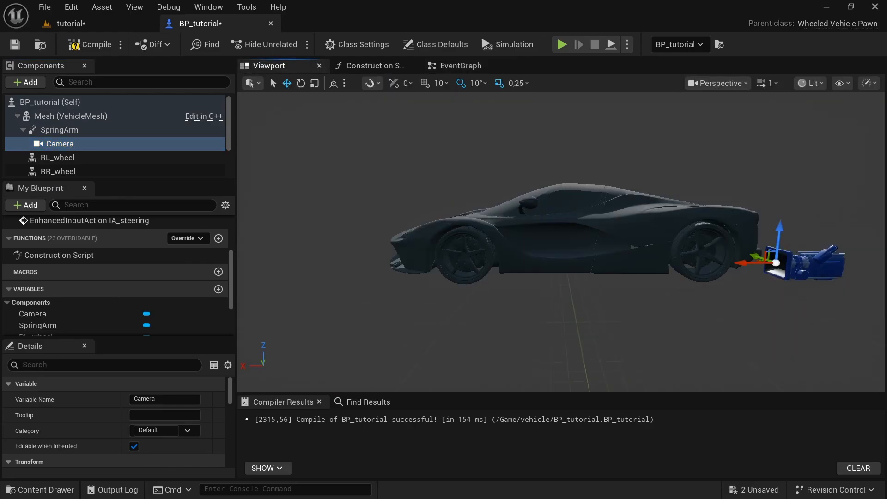
{"action": "right_click_drag", "start_coordinate": [433, 233], "coordinate": [531, 244]}
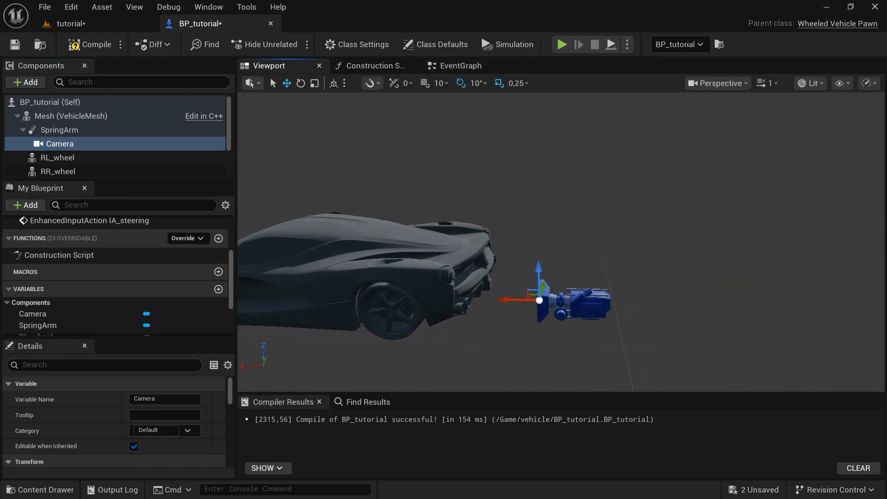
{"action": "left_click", "coordinate": [59, 130]}
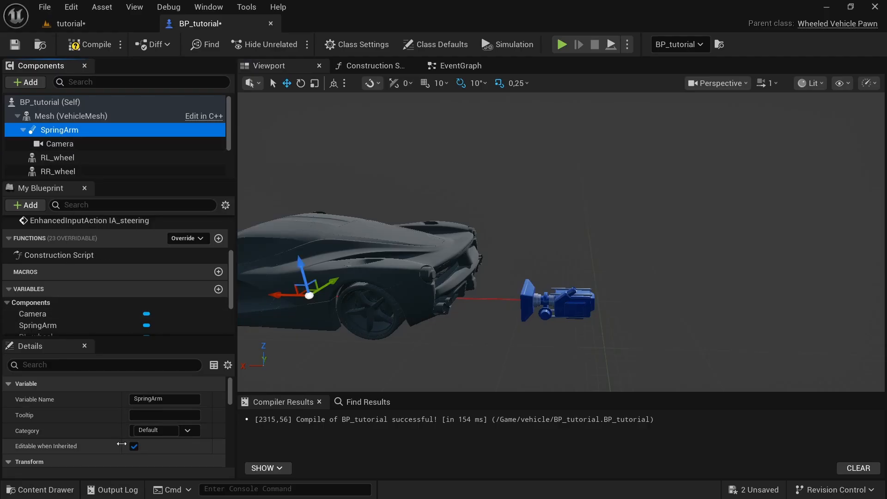
{"action": "scroll", "coordinate": [100, 430], "scroll_direction": "down", "scroll_amount": 4}
{"action": "scroll", "coordinate": [65, 423], "scroll_direction": "down", "scroll_amount": 3}
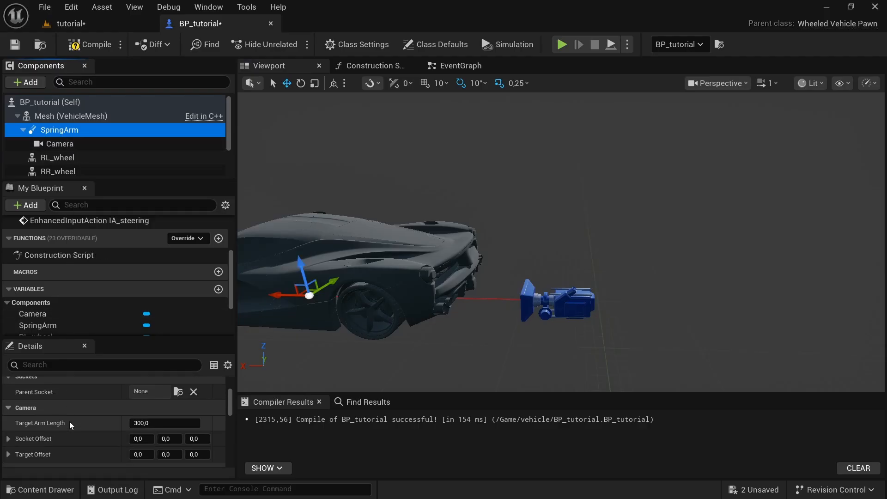
{"action": "scroll", "coordinate": [69, 421], "scroll_direction": "up", "scroll_amount": 1}
{"action": "scroll", "coordinate": [70, 421], "scroll_direction": "down", "scroll_amount": 1}
{"action": "scroll", "coordinate": [70, 421], "scroll_direction": "down", "scroll_amount": 1}
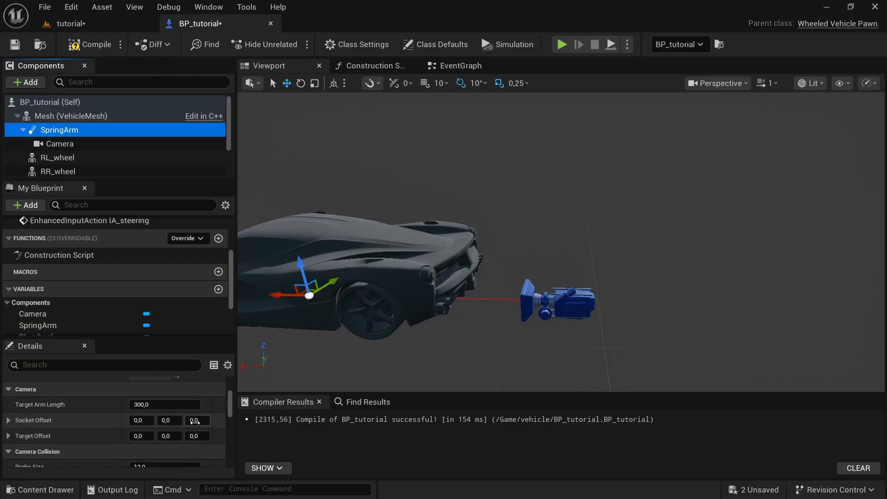
{"action": "left_click_drag", "start_coordinate": [196, 421], "coordinate": [213, 421]}
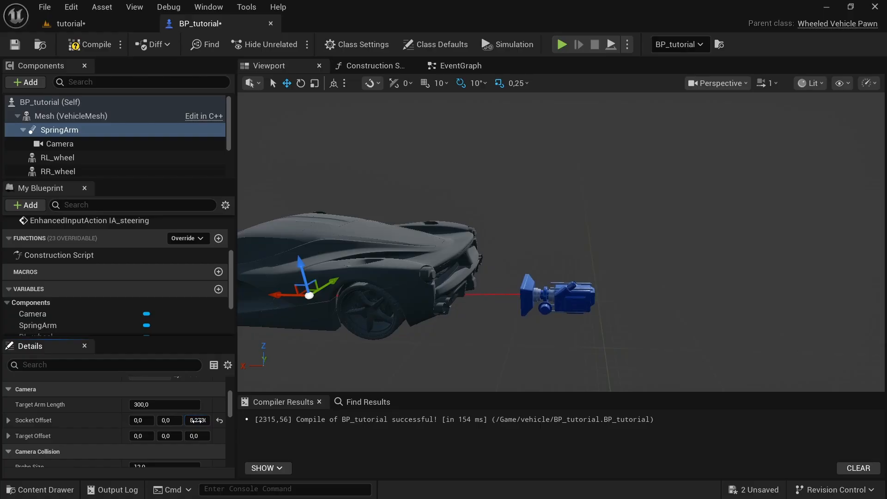
{"action": "left_click", "coordinate": [197, 422]}
{"action": "type", "text": "150"}
{"action": "key", "text": "Return"}
Set the SpringArm's Target Arm Length to 650, then compile and save the blueprint
{"action": "left_click", "coordinate": [154, 405]}
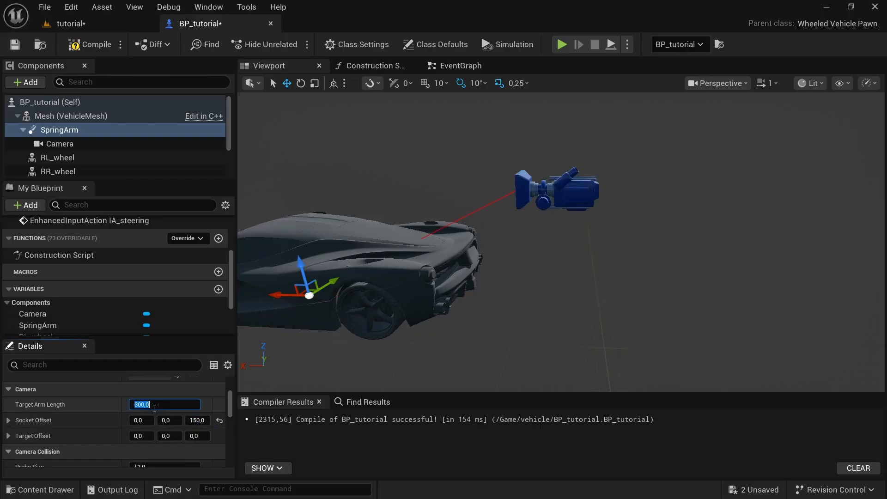
{"action": "type", "text": "650"}
{"action": "key", "text": "Return"}
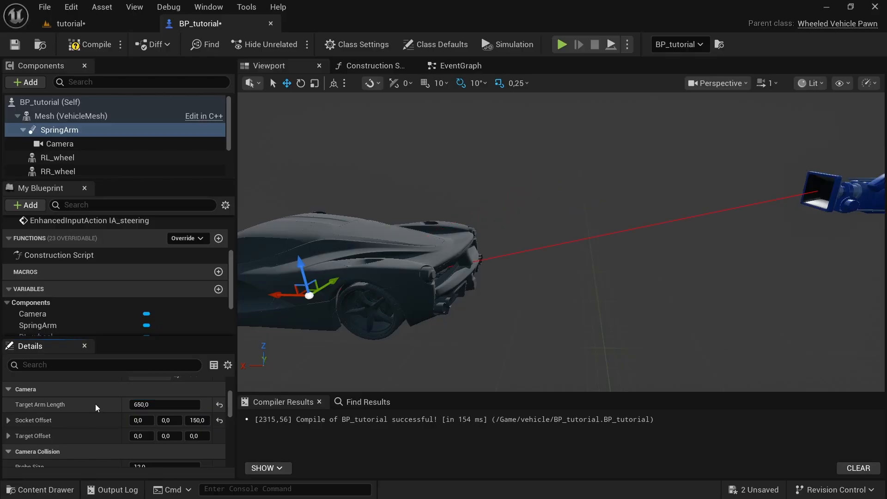
{"action": "left_click", "coordinate": [77, 45]}
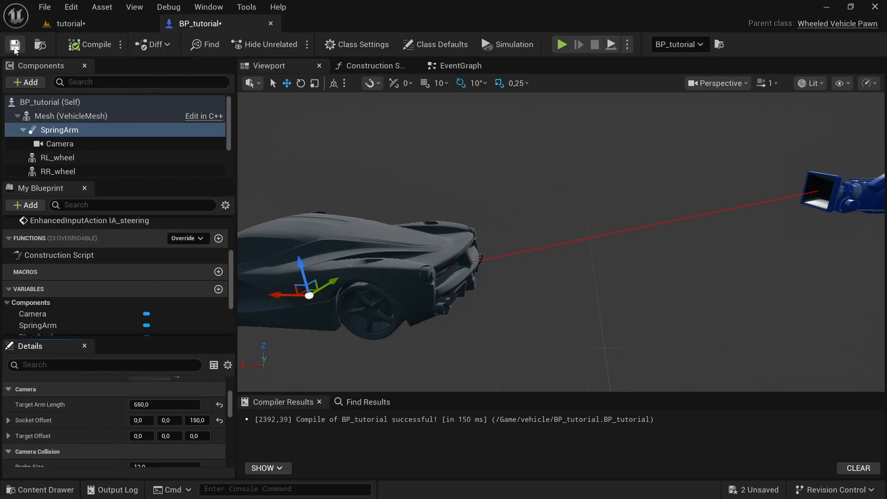
{"action": "left_click", "coordinate": [15, 44]}
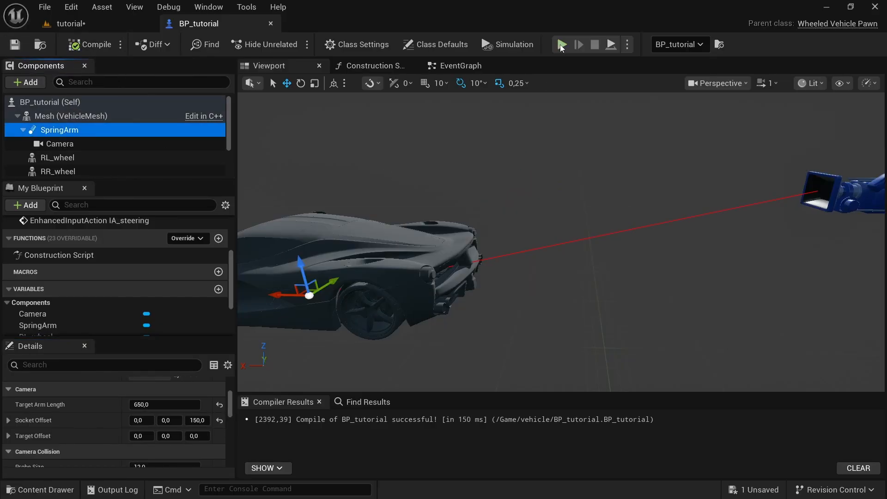
Replace the BP_tutorial car in the tutorial level with a fresh instance of the blueprint
{"action": "left_click", "coordinate": [74, 25]}
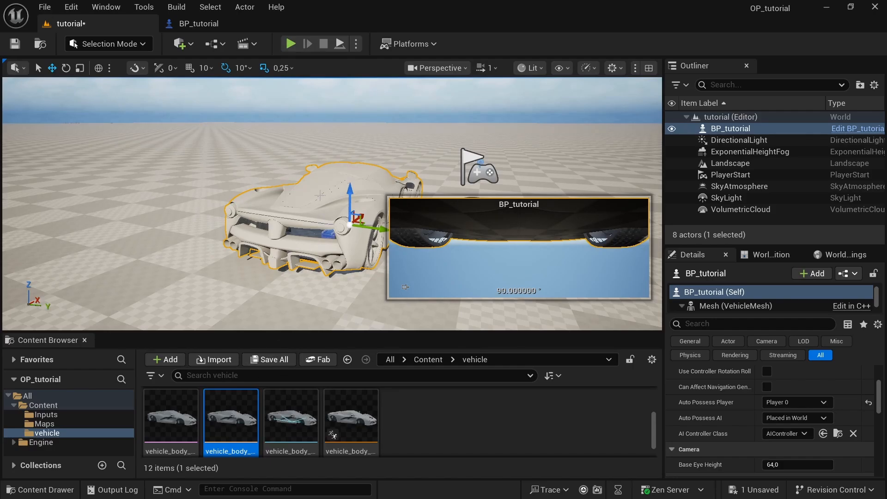
{"action": "key", "text": "Delete"}
{"action": "scroll", "coordinate": [471, 419], "scroll_direction": "up", "scroll_amount": 3}
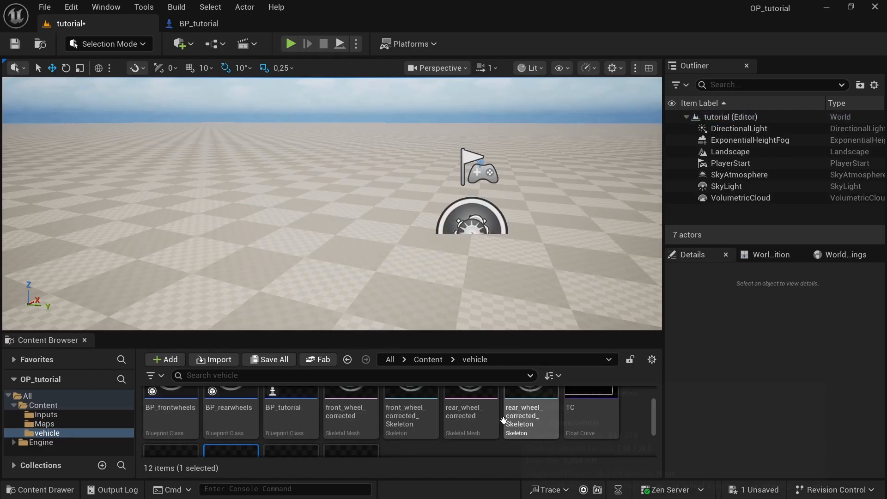
{"action": "left_click_drag", "start_coordinate": [290, 418], "coordinate": [297, 205]}
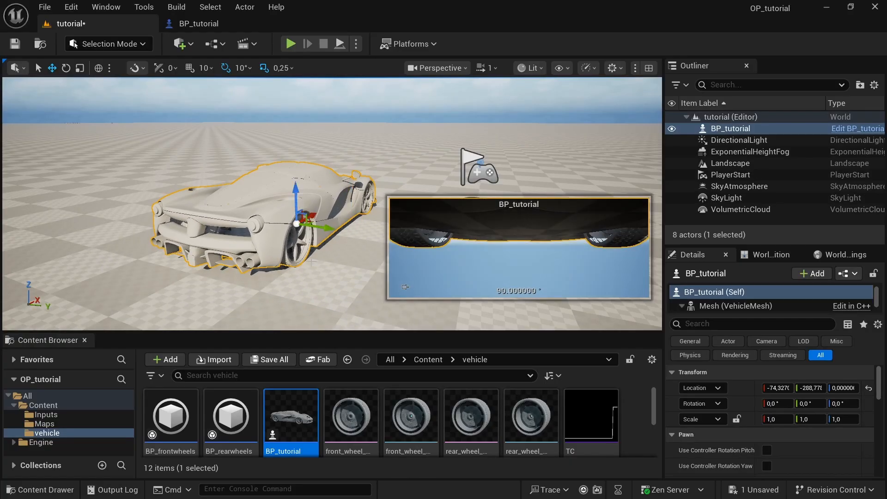
{"action": "key", "text": "a"}
{"action": "right_click_drag", "start_coordinate": [297, 205], "coordinate": [422, 205]}
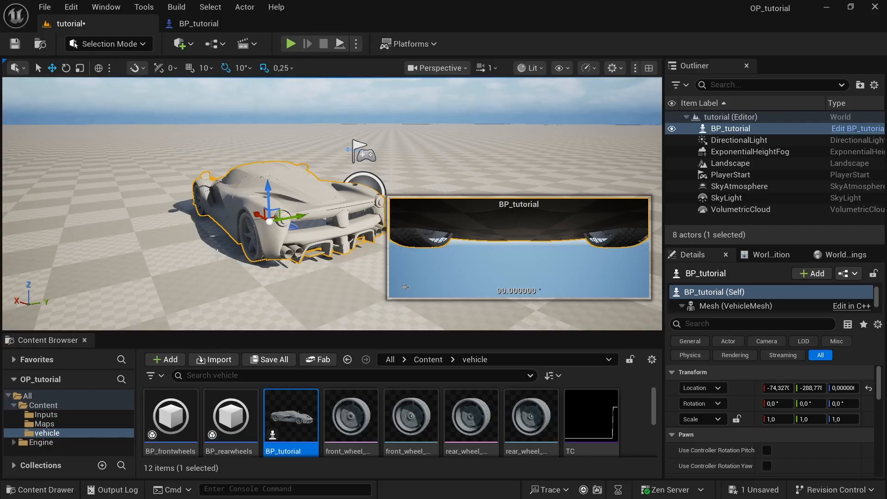
Playtest the level and inspect the car's camera placement and the spring arm settings in the BP_tutorial blueprint
{"action": "left_click", "coordinate": [289, 46]}
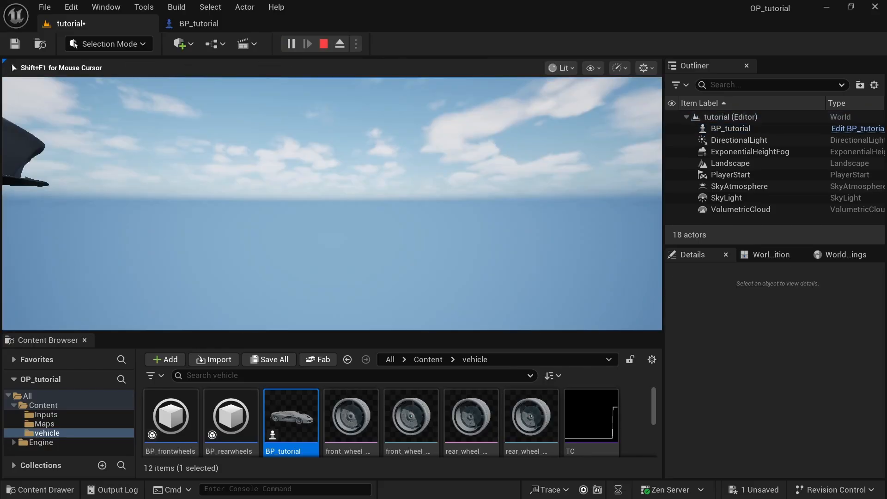
{"action": "key", "text": "Escape"}
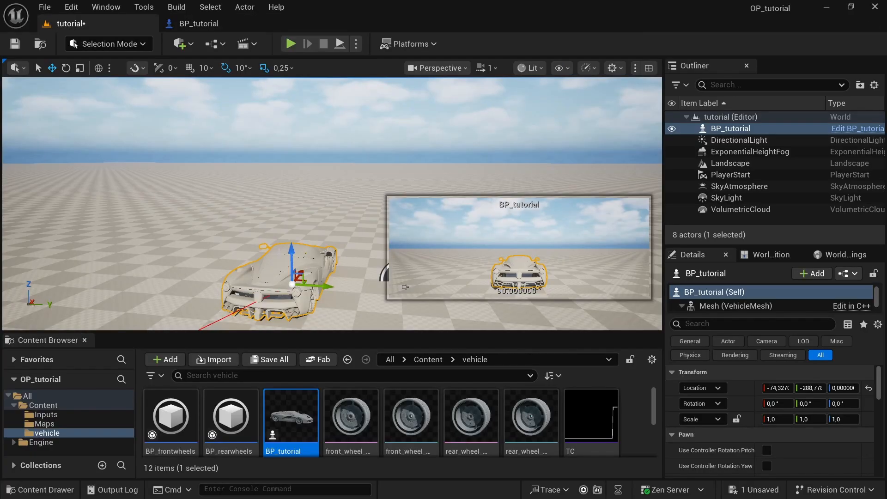
{"action": "right_click_drag", "start_coordinate": [324, 199], "coordinate": [240, 245]}
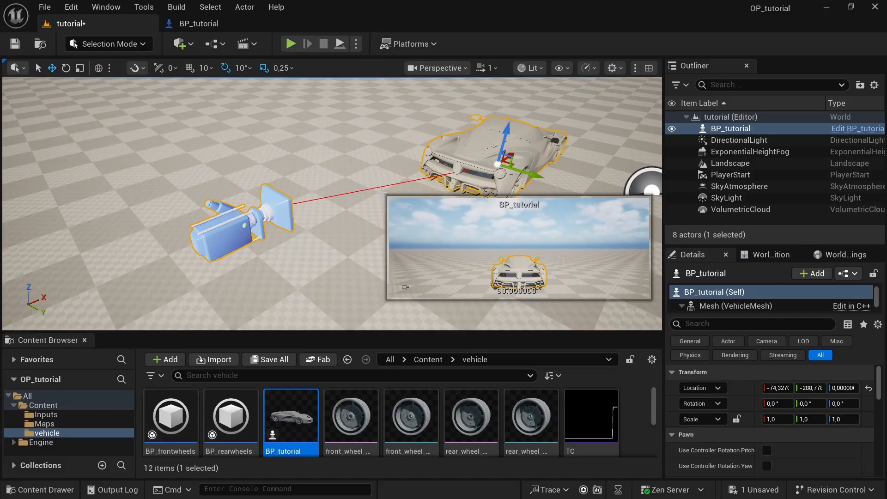
{"action": "right_click_drag", "start_coordinate": [301, 211], "coordinate": [367, 175]}
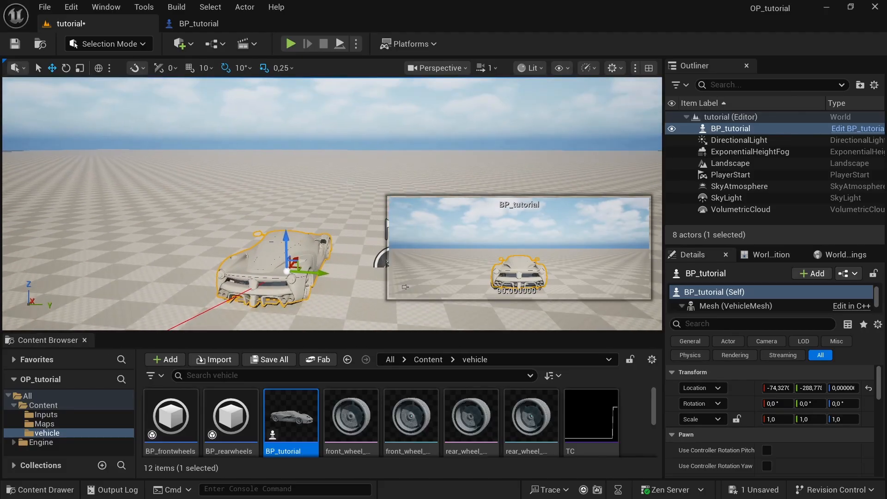
{"action": "left_click", "coordinate": [199, 23]}
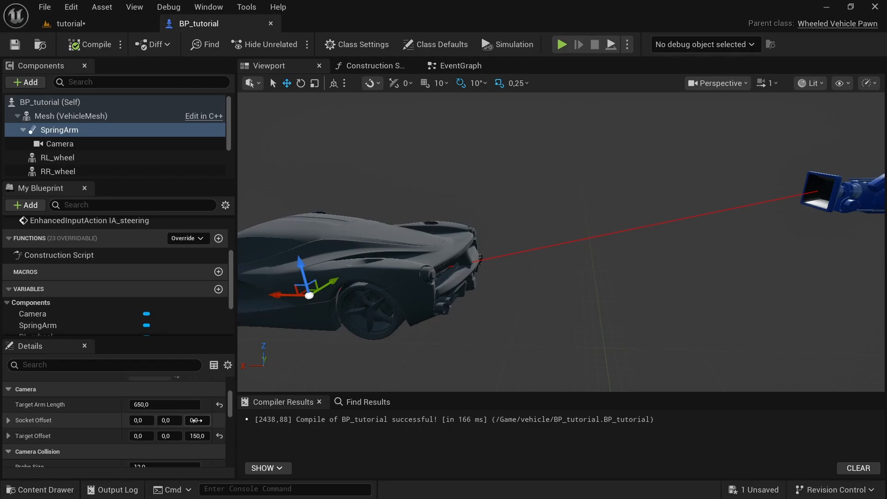
{"action": "left_click", "coordinate": [83, 25]}
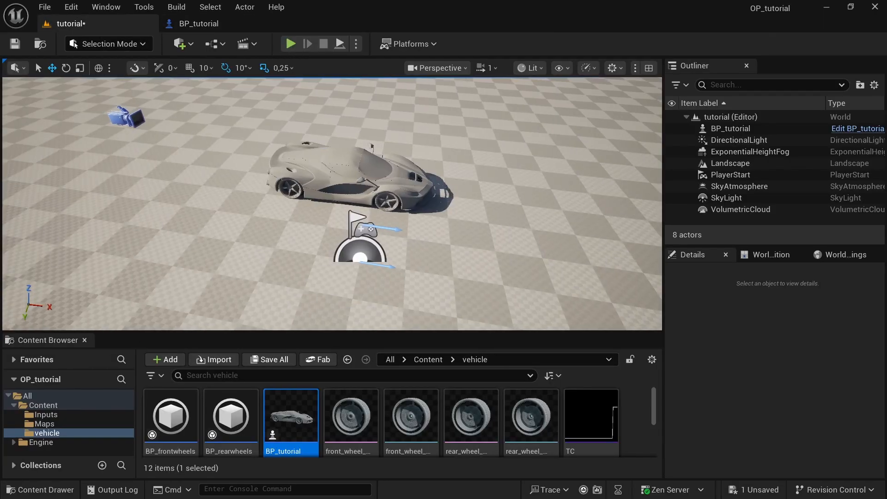
Delete the BP_tutorial car placed in the tutorial level
{"action": "right_click_drag", "start_coordinate": [332, 204], "coordinate": [305, 222]}
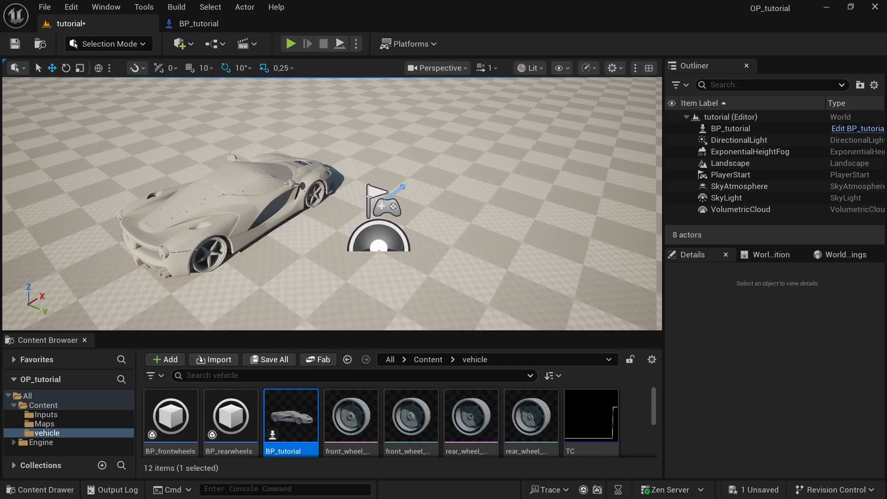
{"action": "mouse_move", "coordinate": [240, 219]}
{"action": "right_mouse_down"}
{"action": "mouse_move", "coordinate": [181, 218]}
{"action": "mouse_move", "coordinate": [157, 206]}
{"action": "mouse_move", "coordinate": [250, 215]}
{"action": "right_mouse_up"}
{"action": "left_click", "coordinate": [380, 239]}
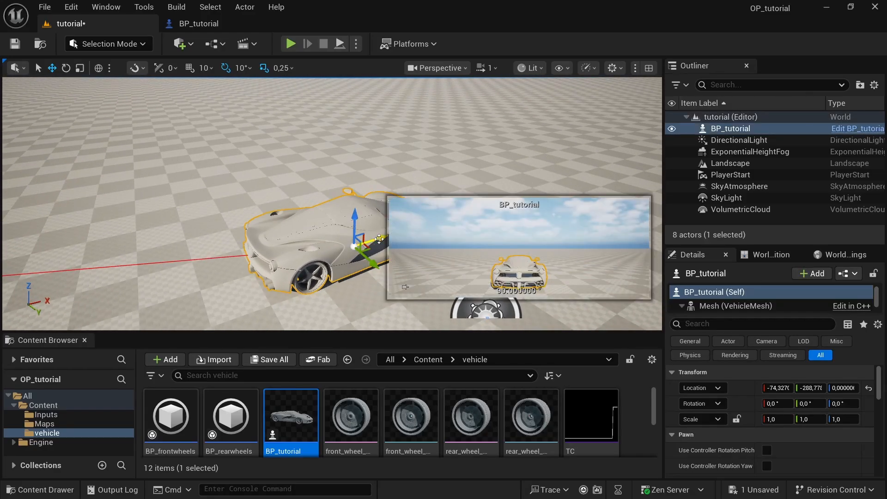
{"action": "key", "text": "Delete"}
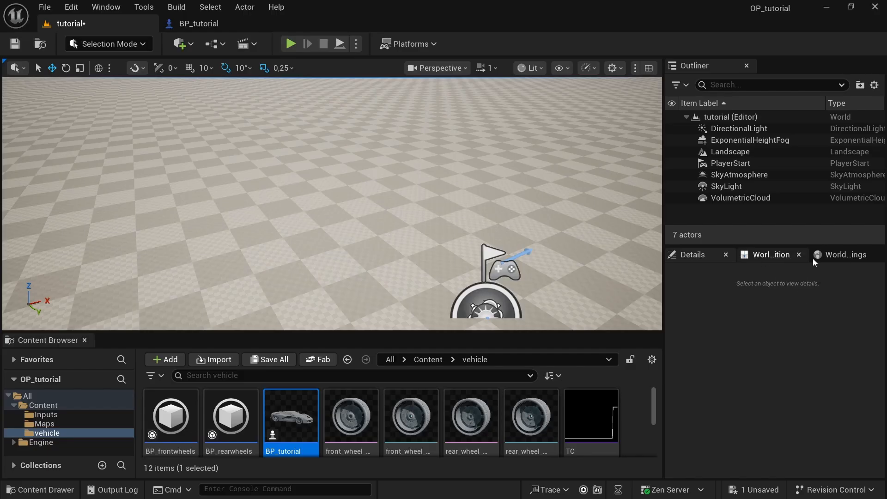
Set the Default Pawn Class of the level's selected game mode to BP_tutorial in the world settings
{"action": "left_click", "coordinate": [831, 256]}
{"action": "left_click", "coordinate": [808, 340]}
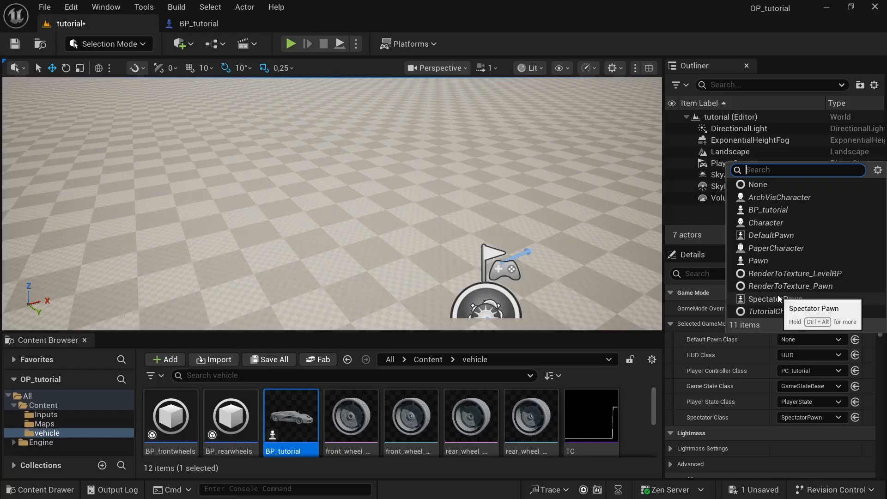
{"action": "left_click", "coordinate": [766, 212]}
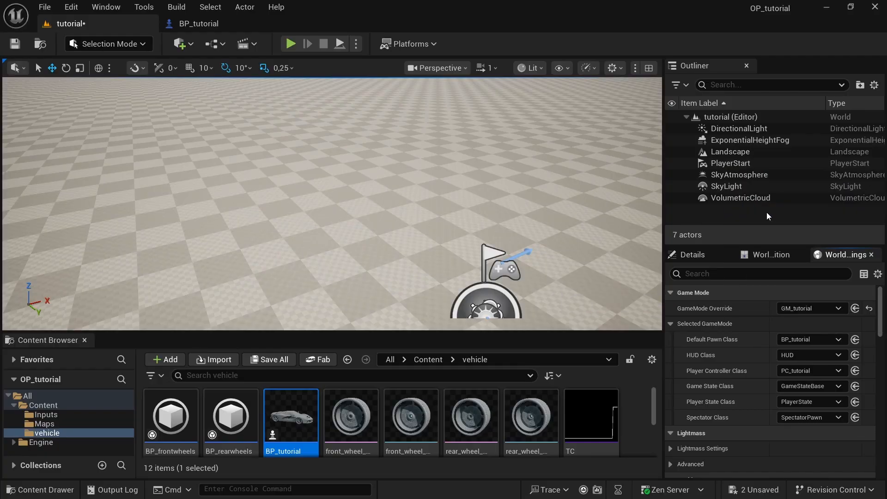
Save all unsaved content, including the tutorial level with its changed game mode settings
{"action": "left_click", "coordinate": [264, 360]}
{"action": "left_click", "coordinate": [533, 385]}
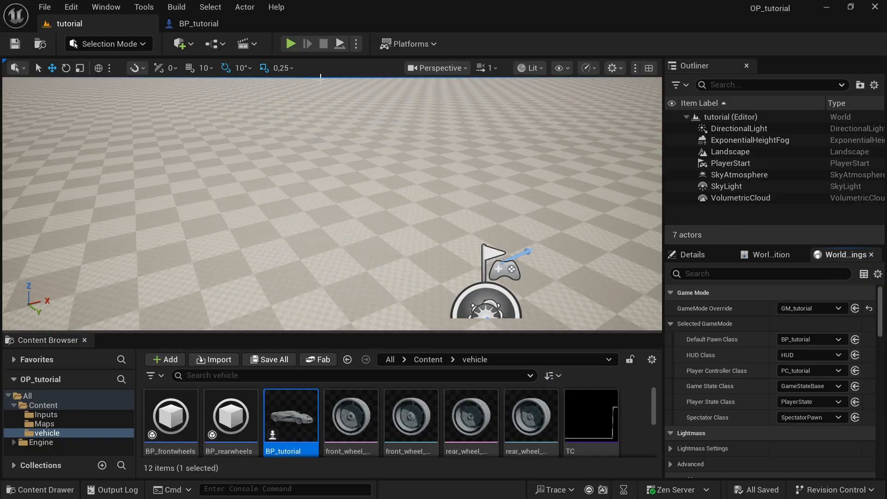
Playtest the level by driving the spawned BP_tutorial car forward and steering it both ways, and end the play session
{"action": "left_click", "coordinate": [291, 44]}
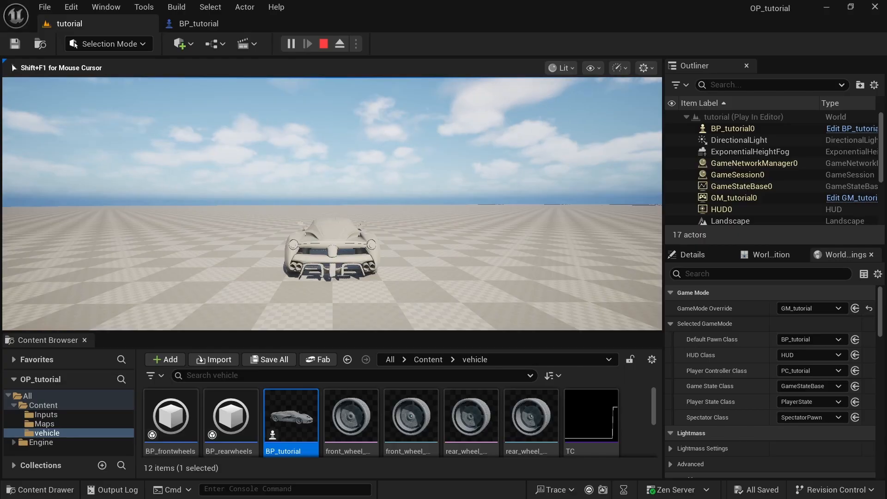
{"action": "key", "text": "a"}
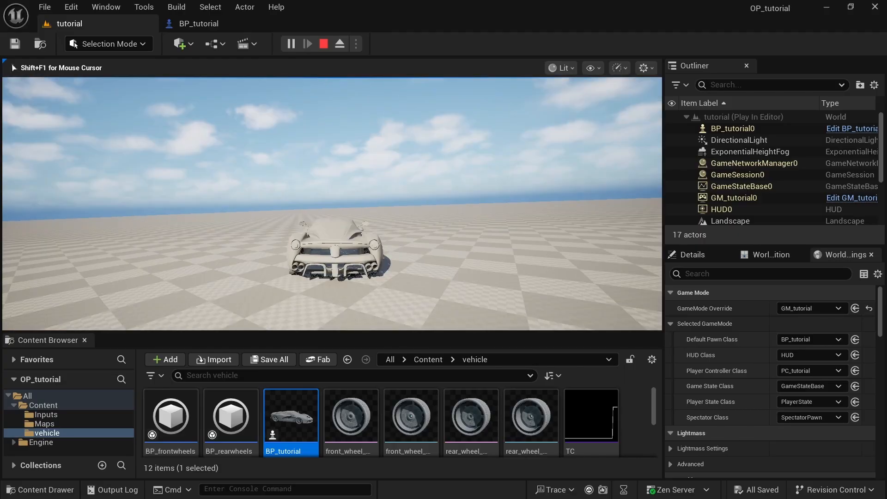
{"action": "key", "text": "d"}
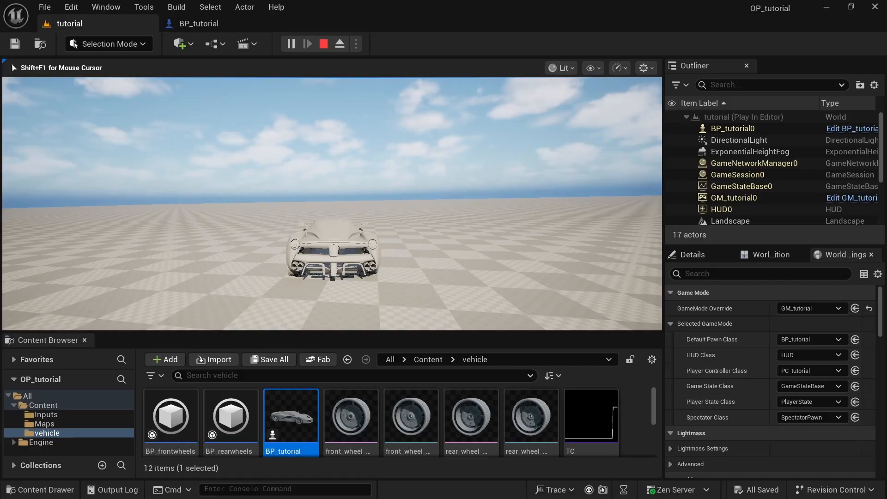
{"action": "key", "text": "d"}
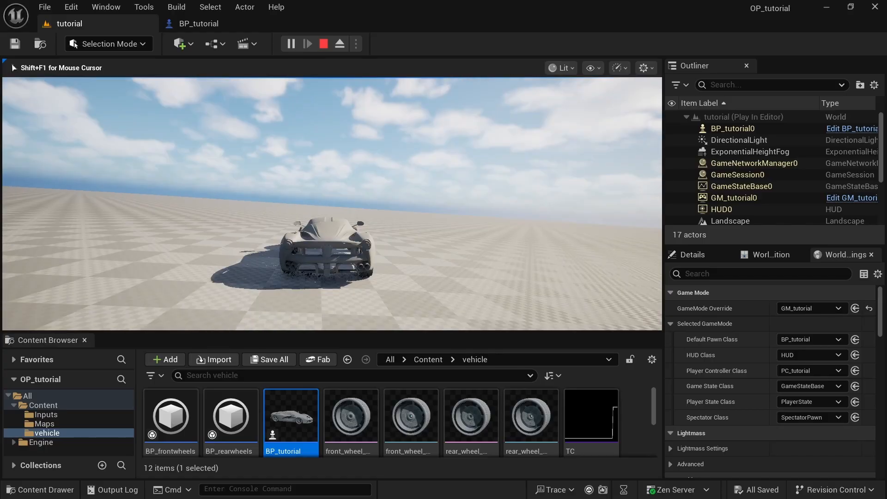
{"action": "key", "text": "d"}
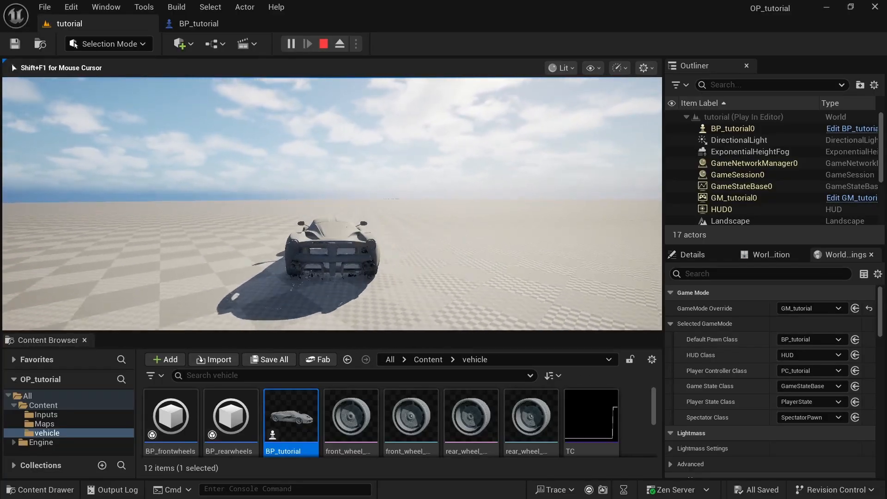
{"action": "key", "text": "d"}
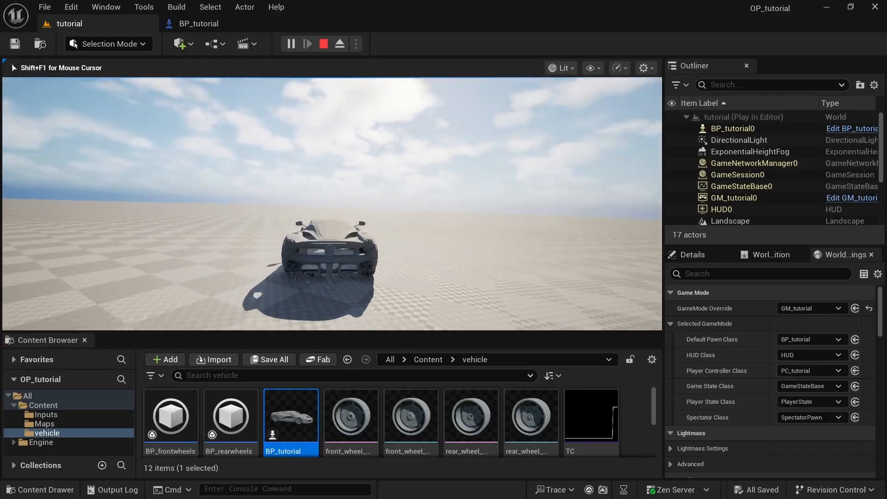
{"action": "key", "text": "a"}
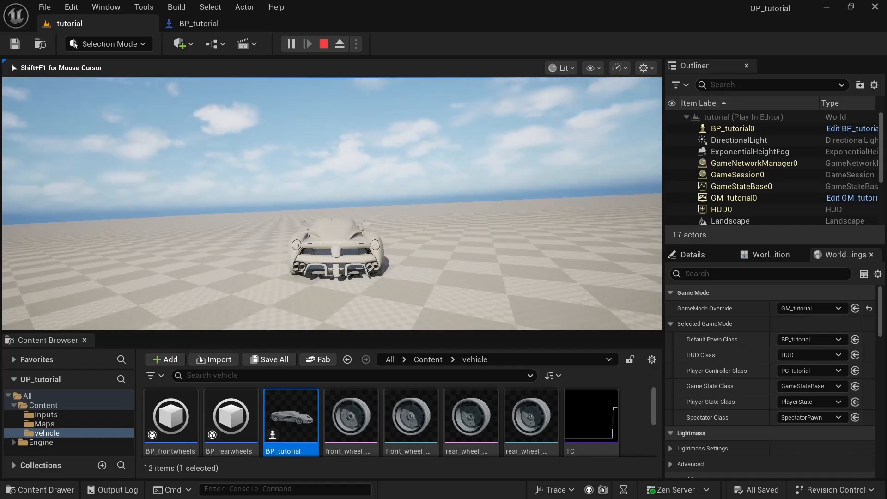
{"action": "key", "text": "d"}
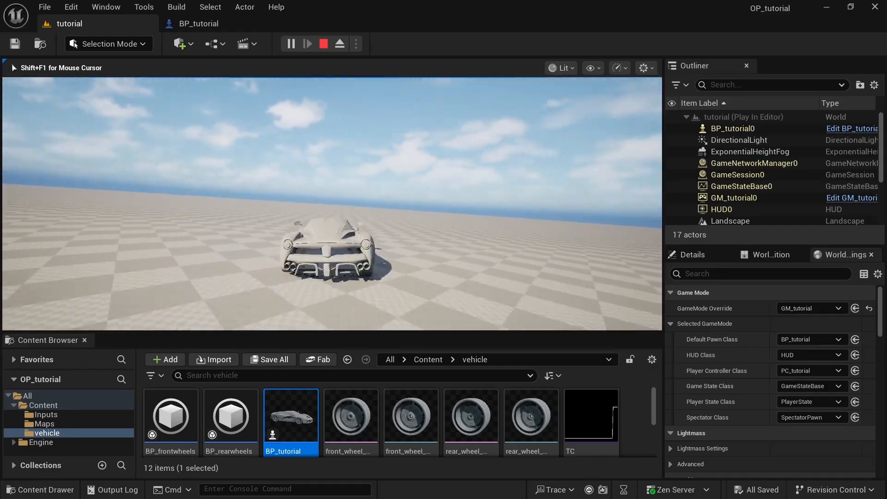
{"action": "key", "text": "a"}
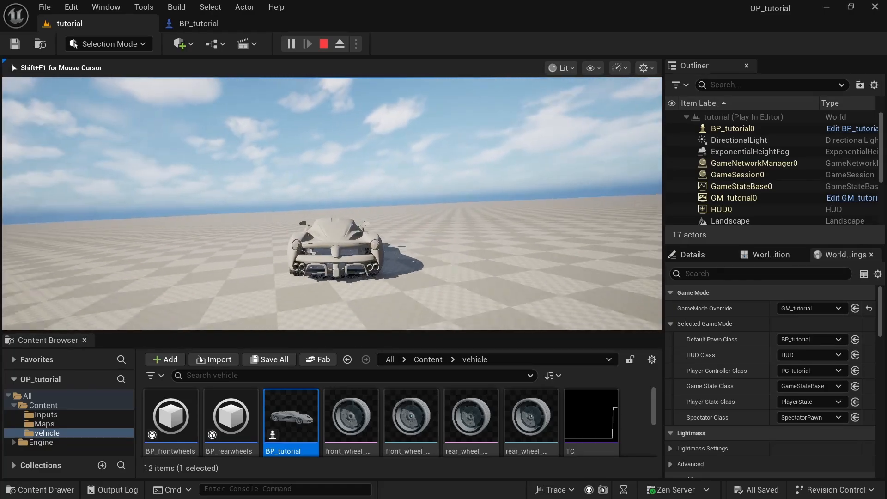
{"action": "key", "text": "a"}
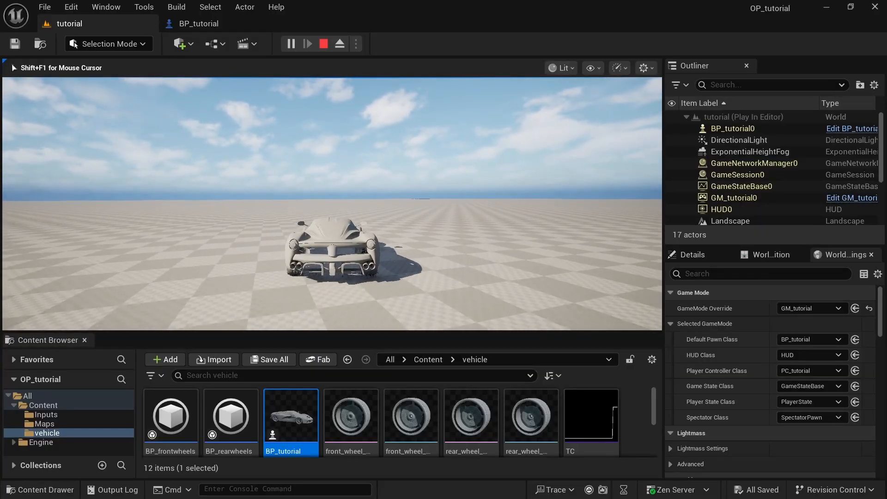
{"action": "key", "text": "w"}
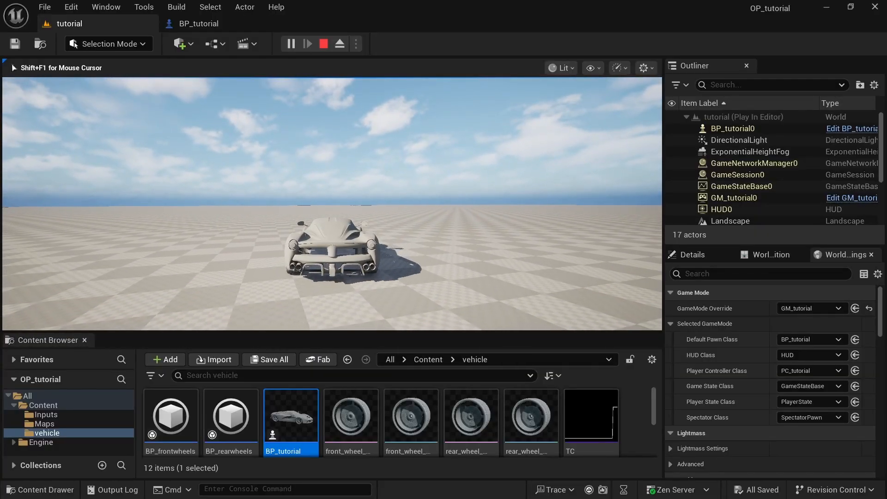
{"action": "key", "text": "Escape"}
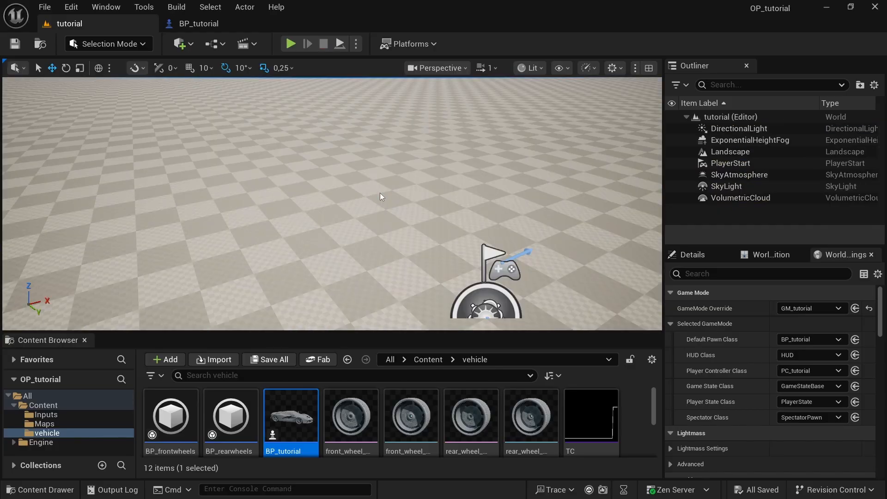
{"action": "right_click_drag", "start_coordinate": [366, 164], "coordinate": [221, 181]}
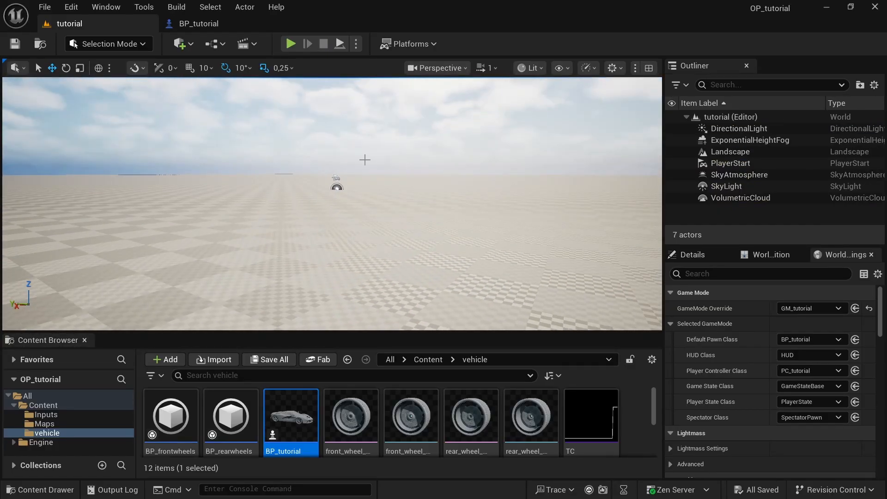